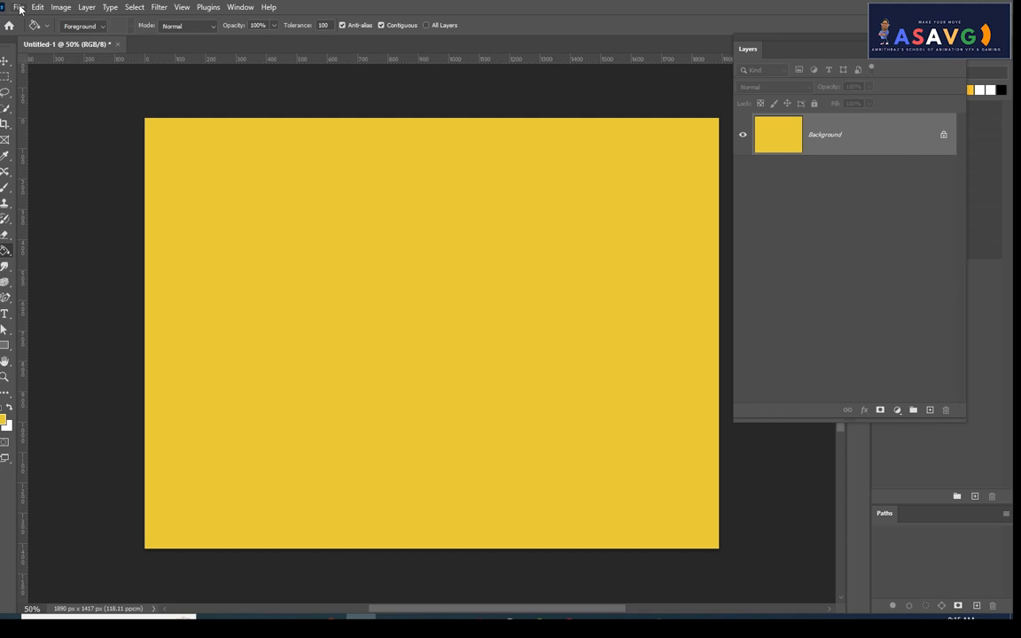
Step: Place the image pexels-spencer-selover-428364 (1) on the yellow canvas, shifted slightly to the right of centre
{"action": "left_click", "coordinate": [18, 7]}
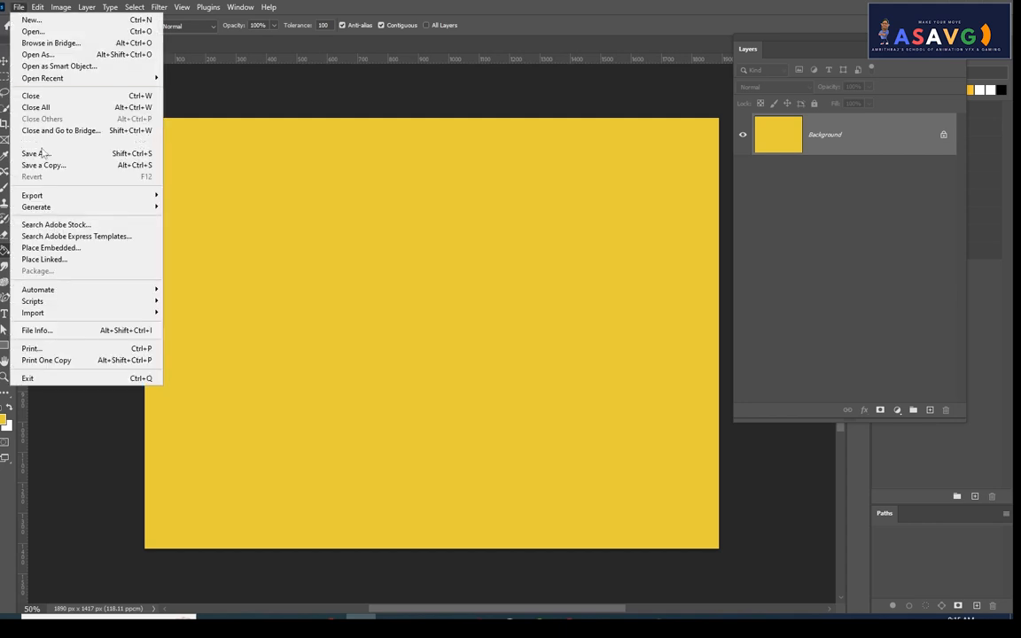
{"action": "left_click", "coordinate": [54, 230]}
{"action": "double_click", "coordinate": [269, 102]}
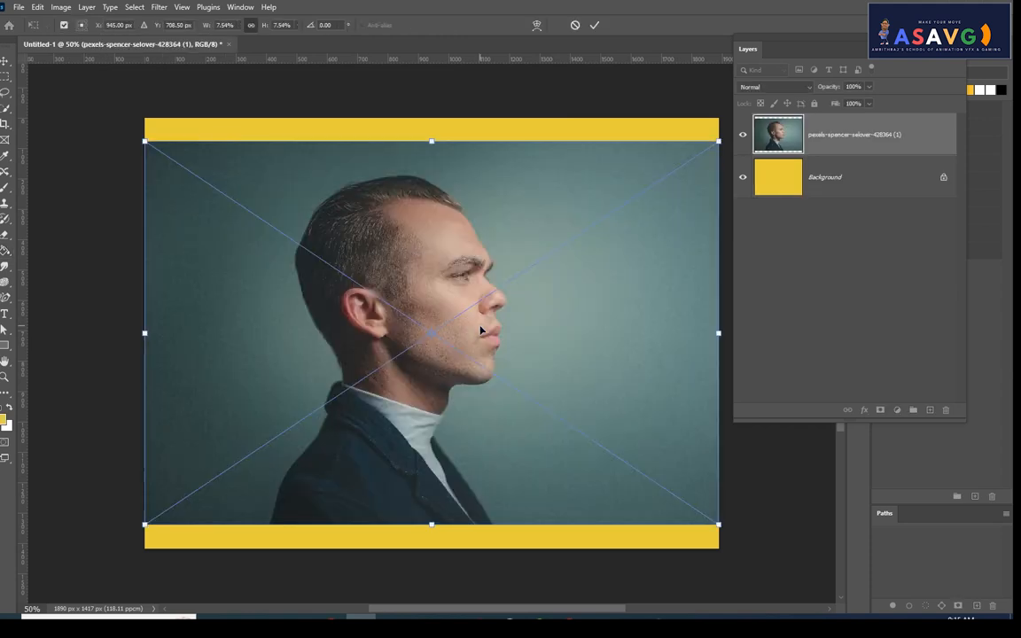
{"action": "left_click_drag", "start_coordinate": [493, 330], "coordinate": [504, 331]}
{"action": "key", "text": "Return"}
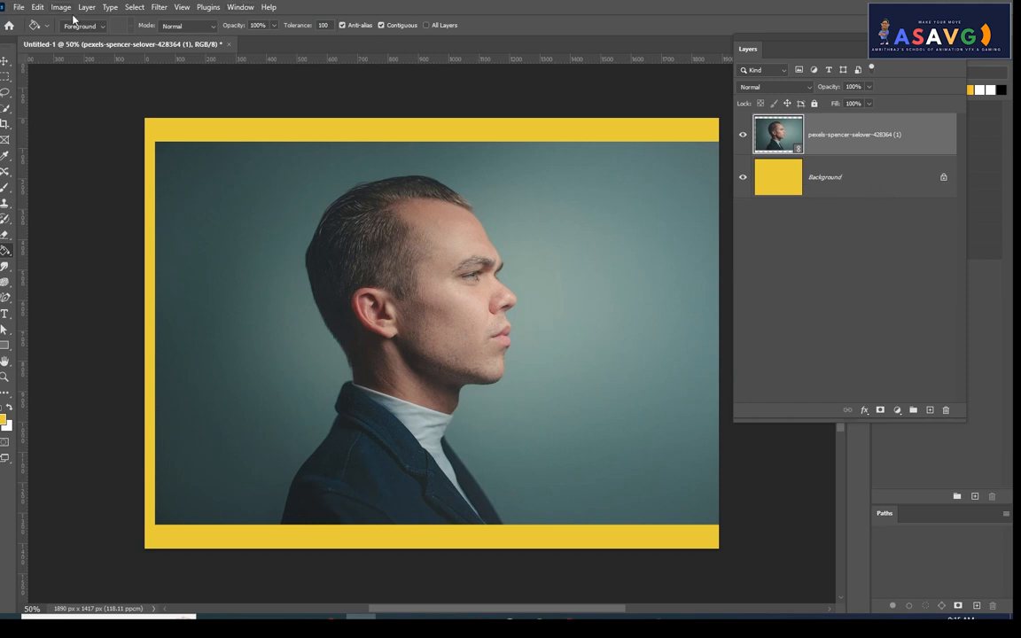
Step: Select the man in the photo with Select Subject and mask out his background with a layer mask
{"action": "left_click", "coordinate": [134, 7]}
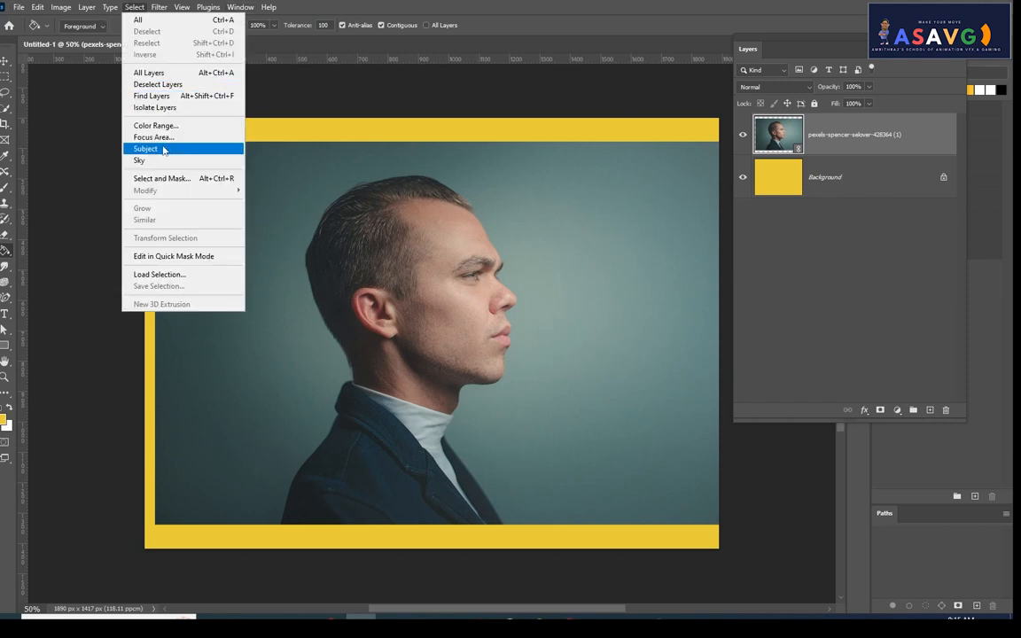
{"action": "left_click", "coordinate": [146, 149]}
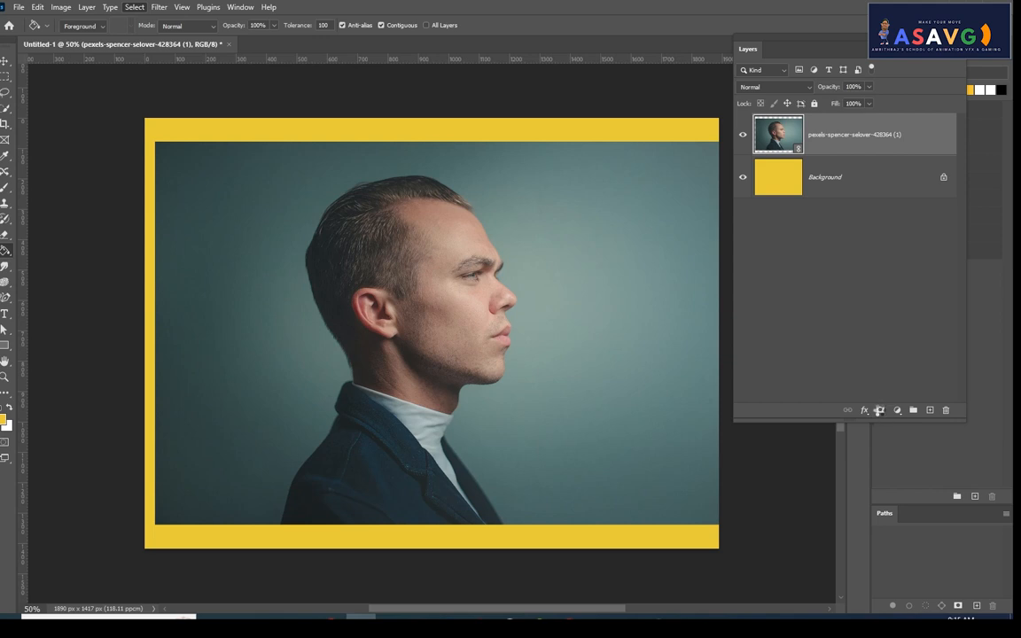
{"action": "left_click", "coordinate": [879, 409]}
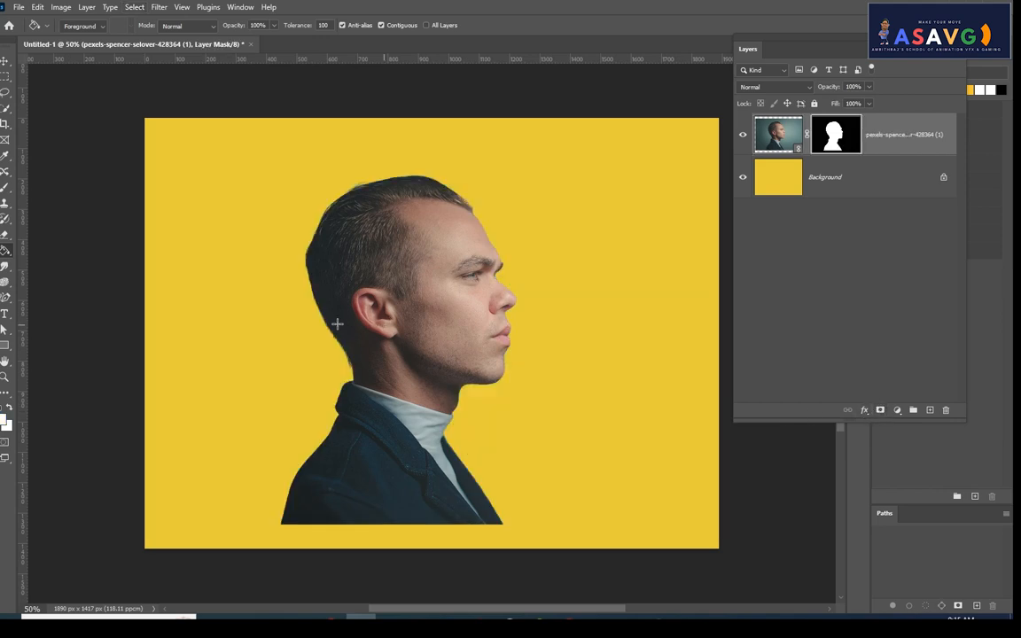
Step: Reposition the cut-out portrait and scale it up until the jacket reaches the lower edge of the canvas
{"action": "key", "text": "v"}
{"action": "left_click_drag", "start_coordinate": [452, 297], "coordinate": [464, 299]}
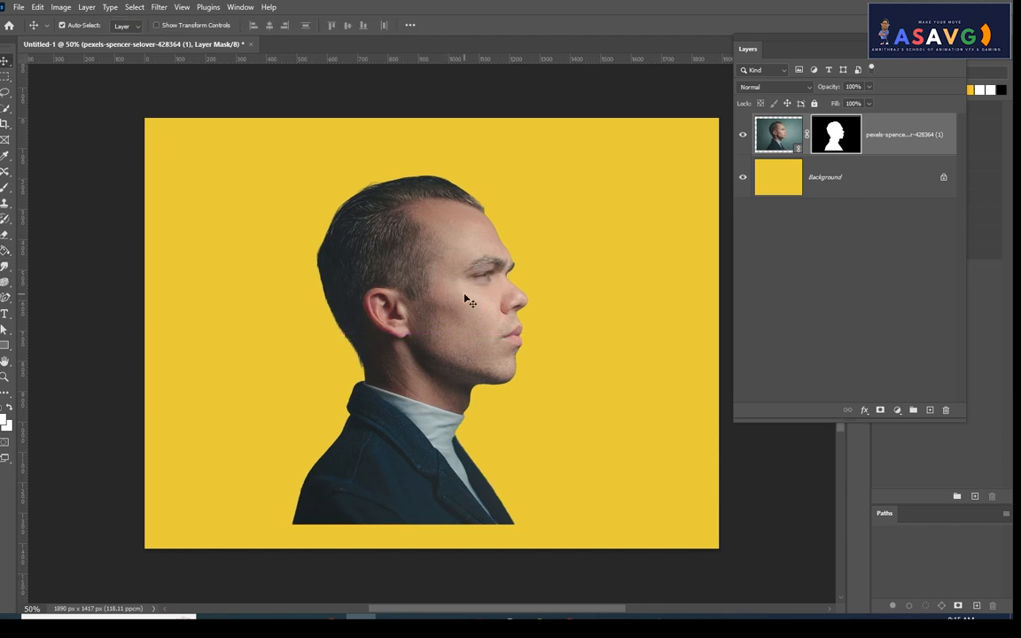
{"action": "key", "text": "ctrl+t"}
{"action": "left_click_drag", "start_coordinate": [736, 525], "coordinate": [776, 555]}
{"action": "key", "text": "Return"}
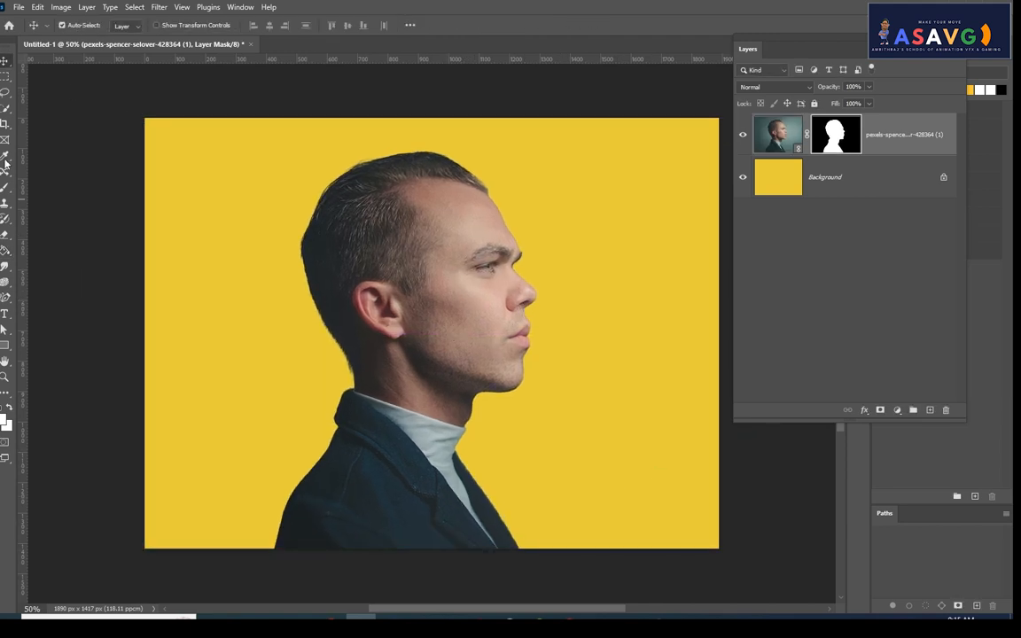
Step: Add the white, centred two-line text GRAPHIC DESIGNING over the portrait in Swis721 Blk BT Black, 24 pt
{"action": "left_click", "coordinate": [4, 312]}
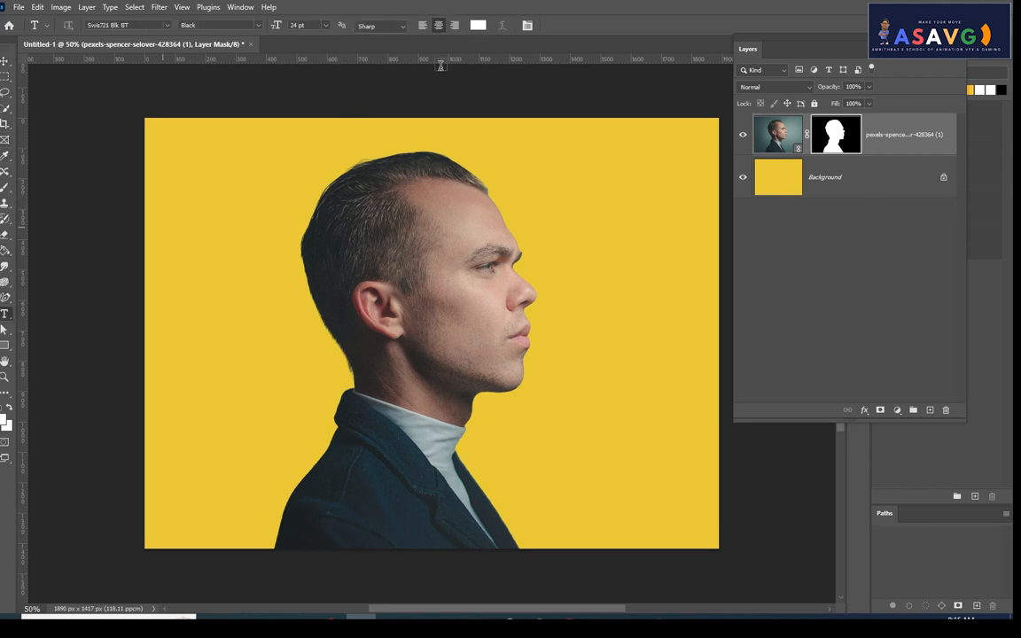
{"action": "left_click", "coordinate": [371, 254]}
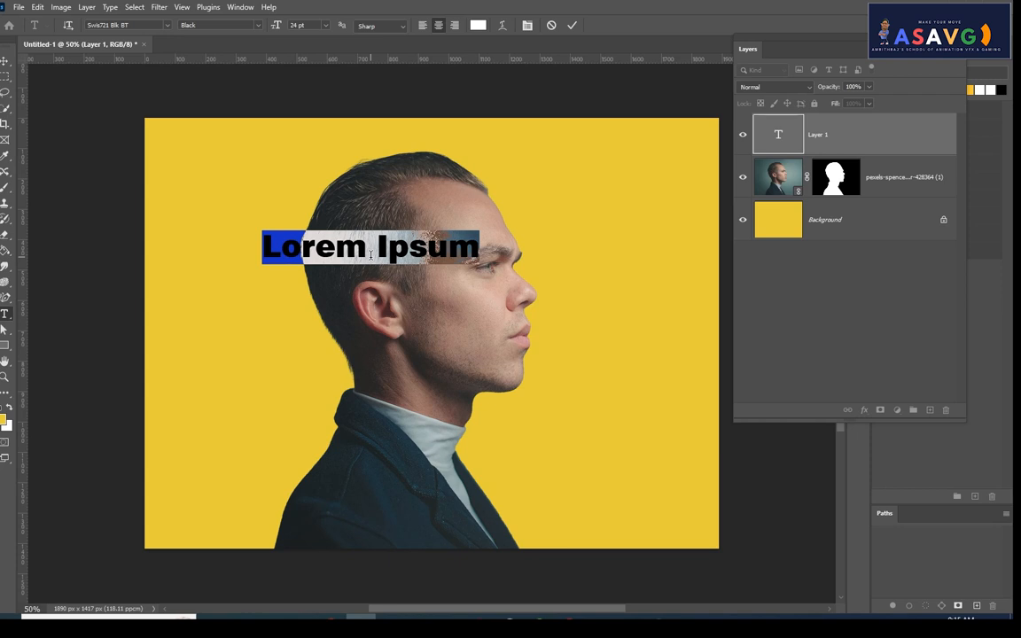
{"action": "type", "text": "GRAPHIC "}
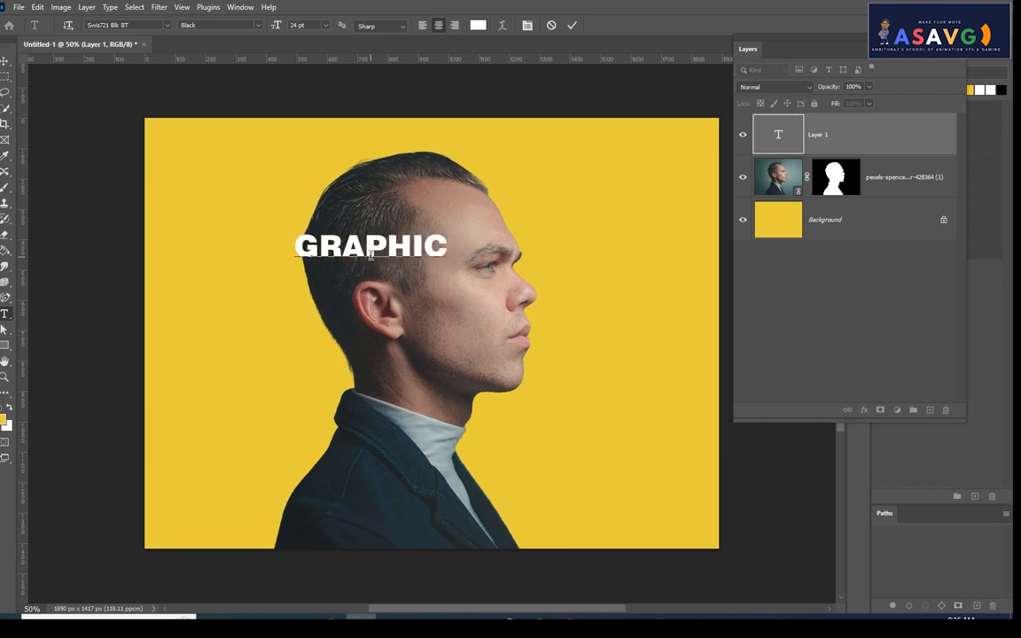
{"action": "type", "text": "DESGING"}
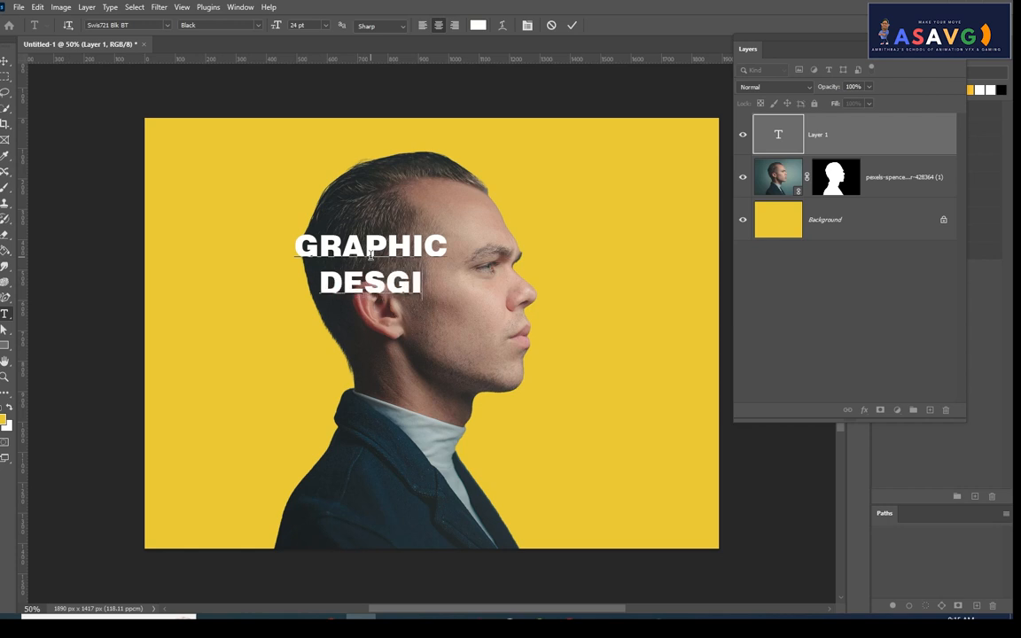
{"action": "key", "text": "BackSpace"}
{"action": "key", "text": "BackSpace"}
{"action": "key", "text": "BackSpace"}
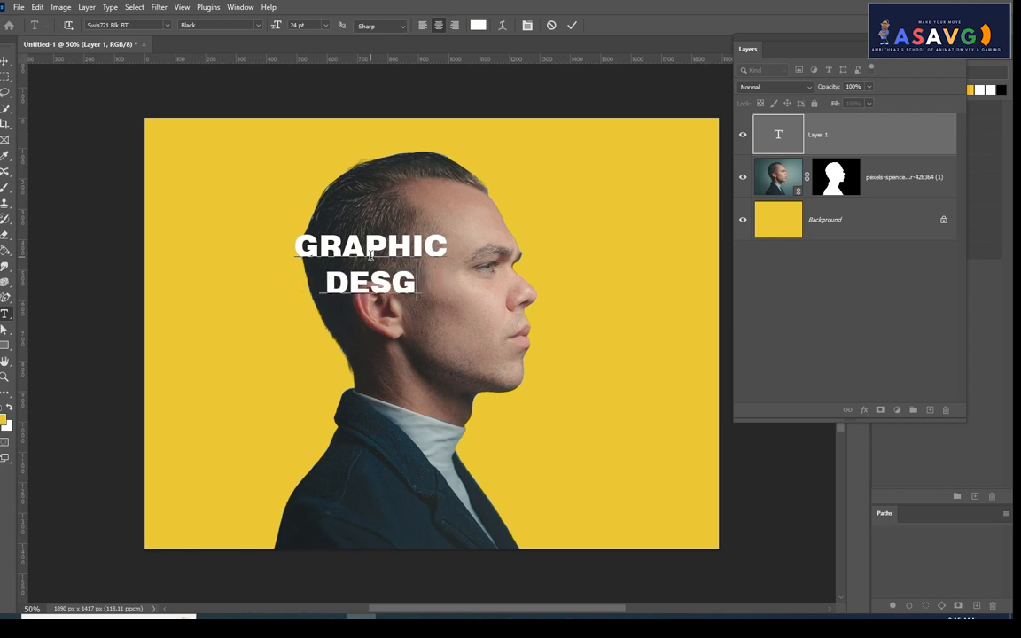
{"action": "key", "text": "BackSpace"}
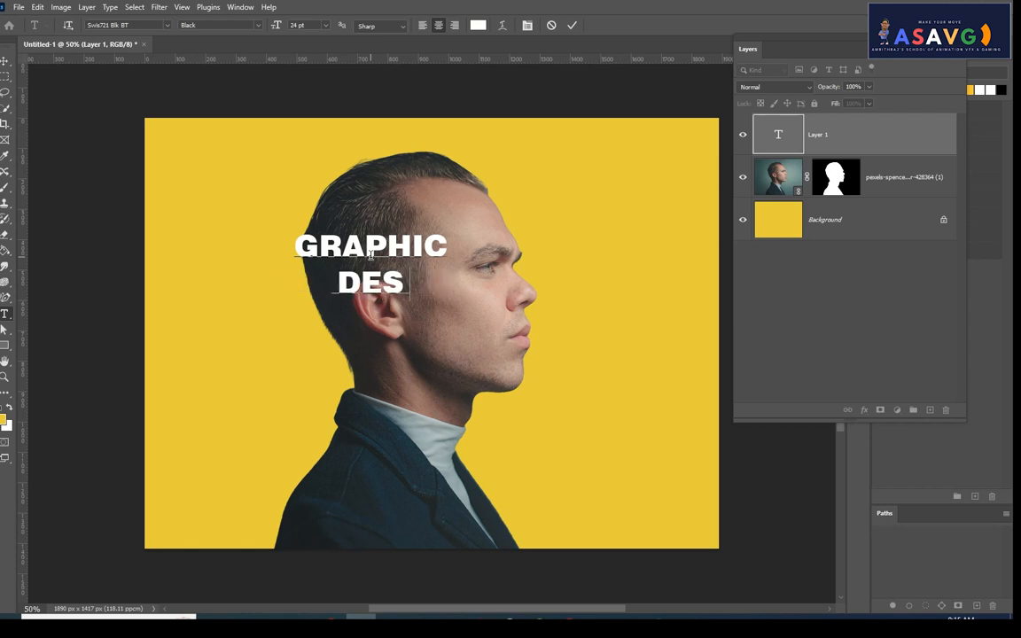
{"action": "type", "text": "IGNING"}
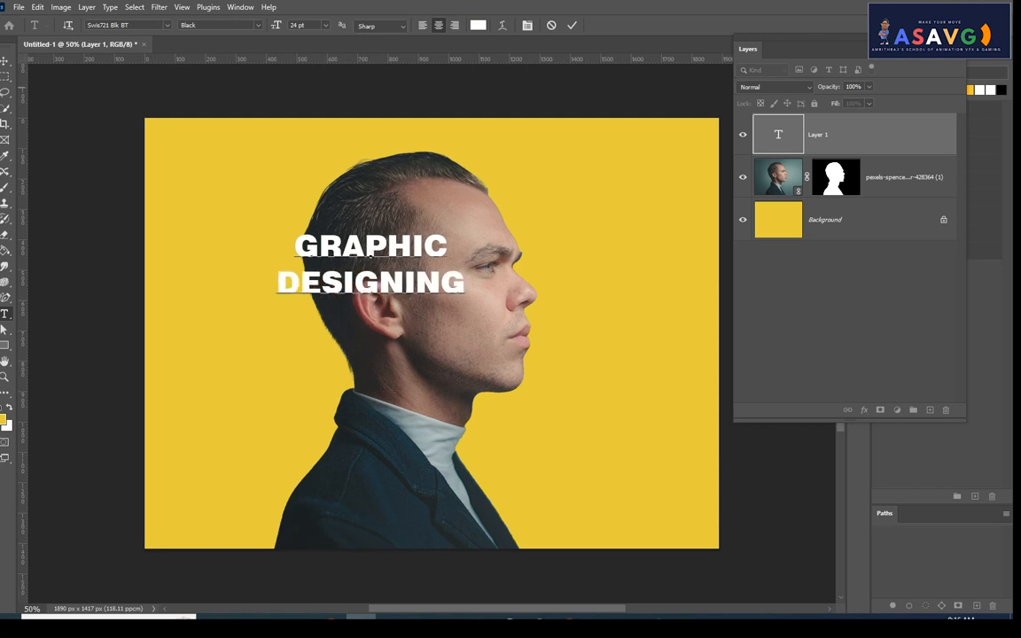
Step: Enlarge the GRAPHIC DESIGNING text to nearly the full canvas width and centre it across the man's head
{"action": "left_click", "coordinate": [5, 61]}
{"action": "left_click_drag", "start_coordinate": [411, 288], "coordinate": [620, 363]}
{"action": "key", "text": "ctrl+t"}
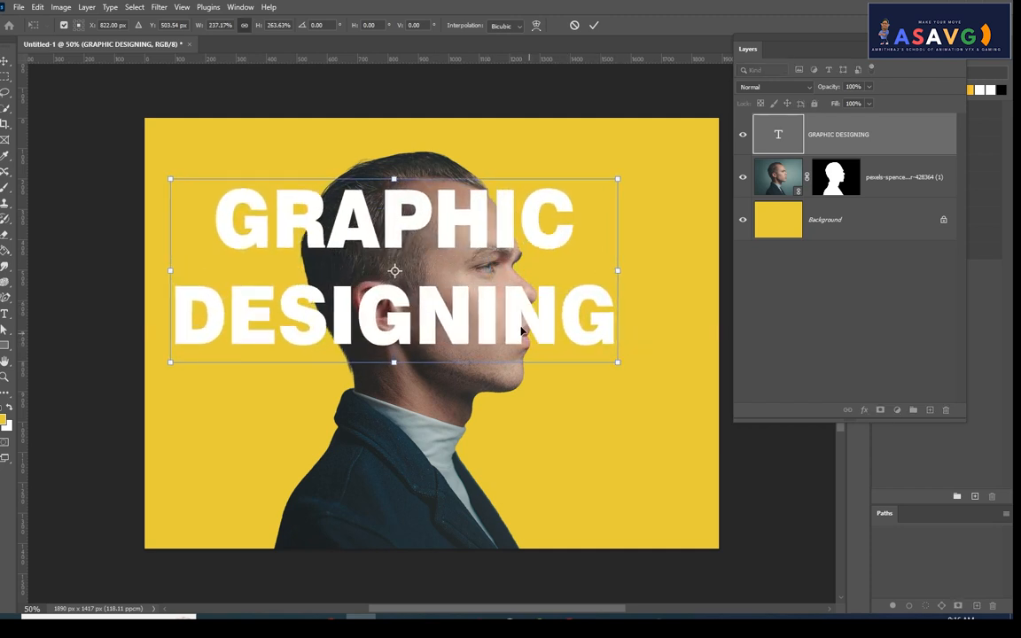
{"action": "left_click_drag", "start_coordinate": [522, 329], "coordinate": [562, 337]}
{"action": "left_click_drag", "start_coordinate": [657, 373], "coordinate": [691, 400]}
{"action": "left_click_drag", "start_coordinate": [507, 345], "coordinate": [514, 347]}
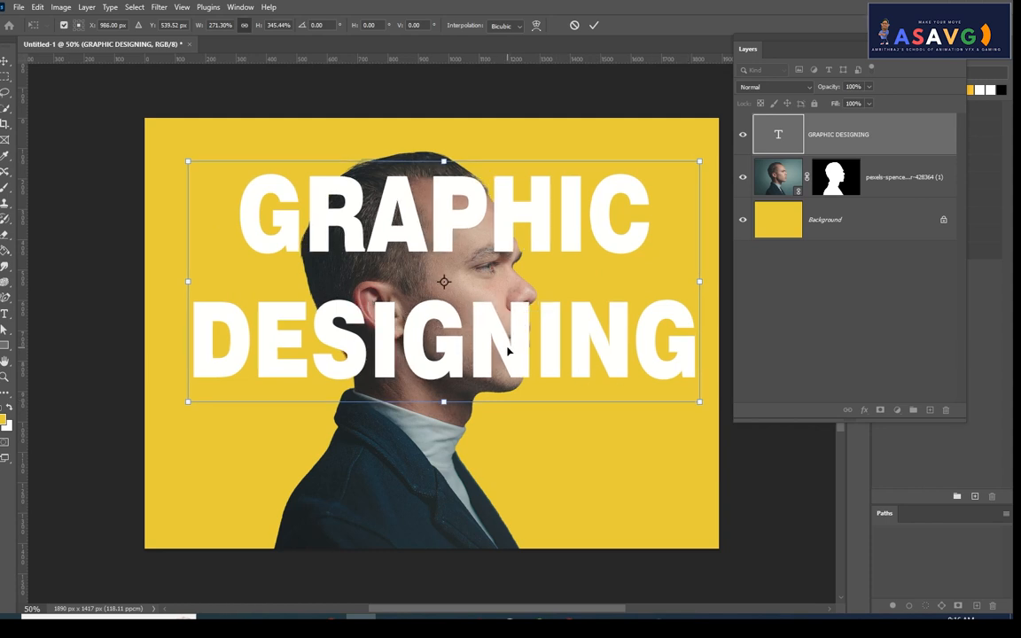
{"action": "key", "text": "Return"}
{"action": "left_click_drag", "start_coordinate": [446, 244], "coordinate": [425, 255]}
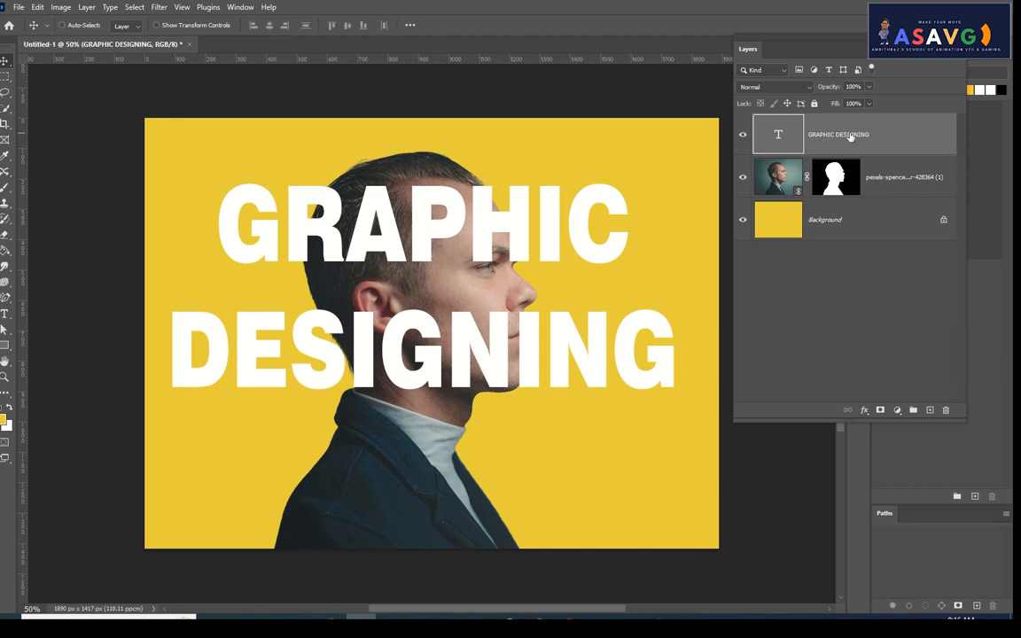
Step: Move the GRAPHIC DESIGNING text layer beneath the portrait and place a duplicate of it above the portrait
{"action": "key", "text": "ctrl+j"}
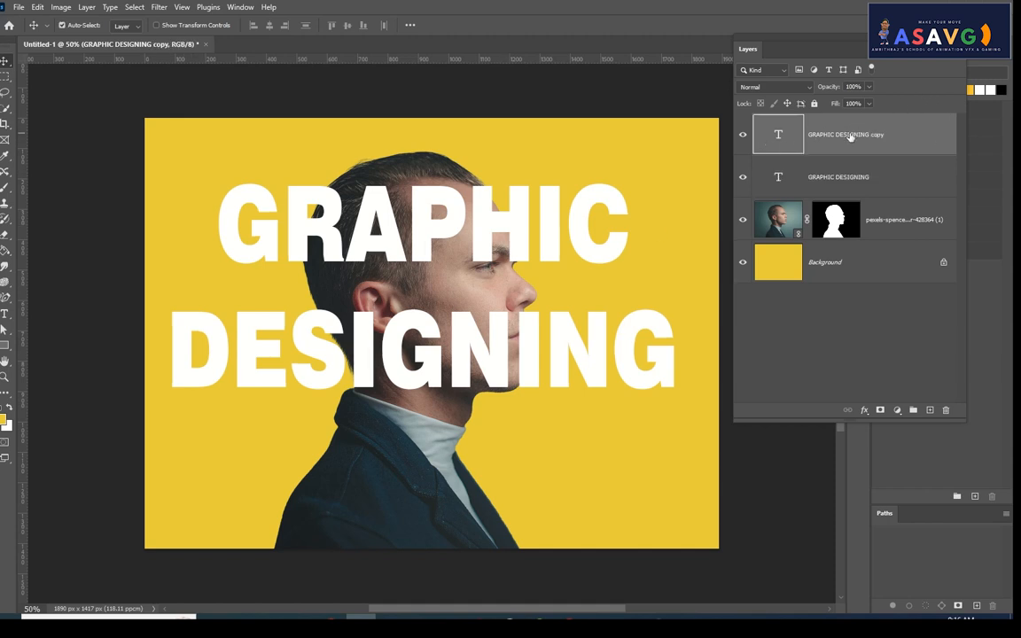
{"action": "key", "text": "ctrl+z"}
{"action": "left_click_drag", "start_coordinate": [784, 134], "coordinate": [788, 203]}
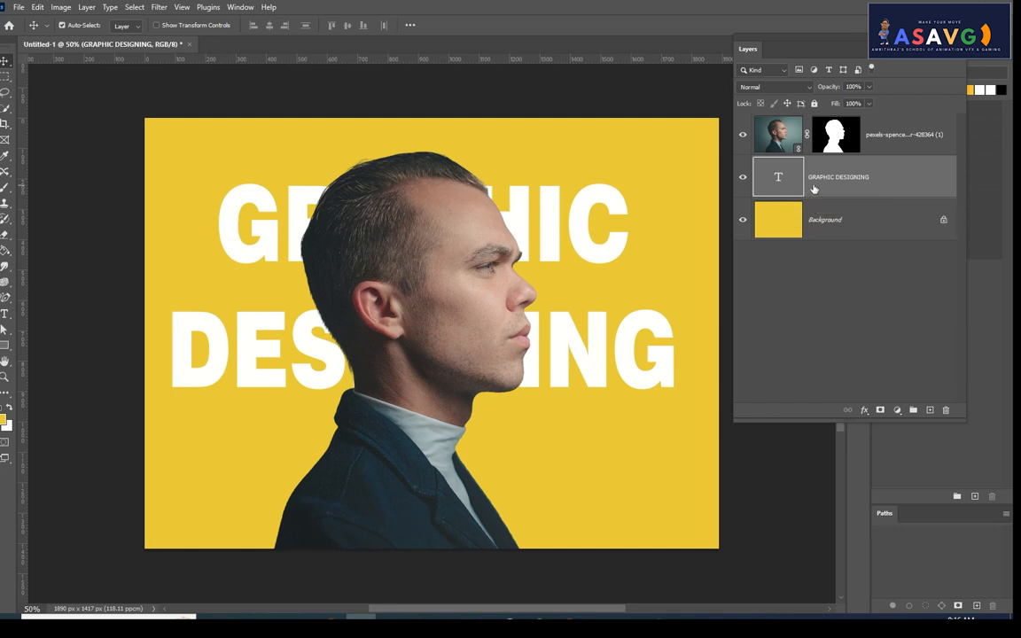
{"action": "key", "text": "ctrl+j"}
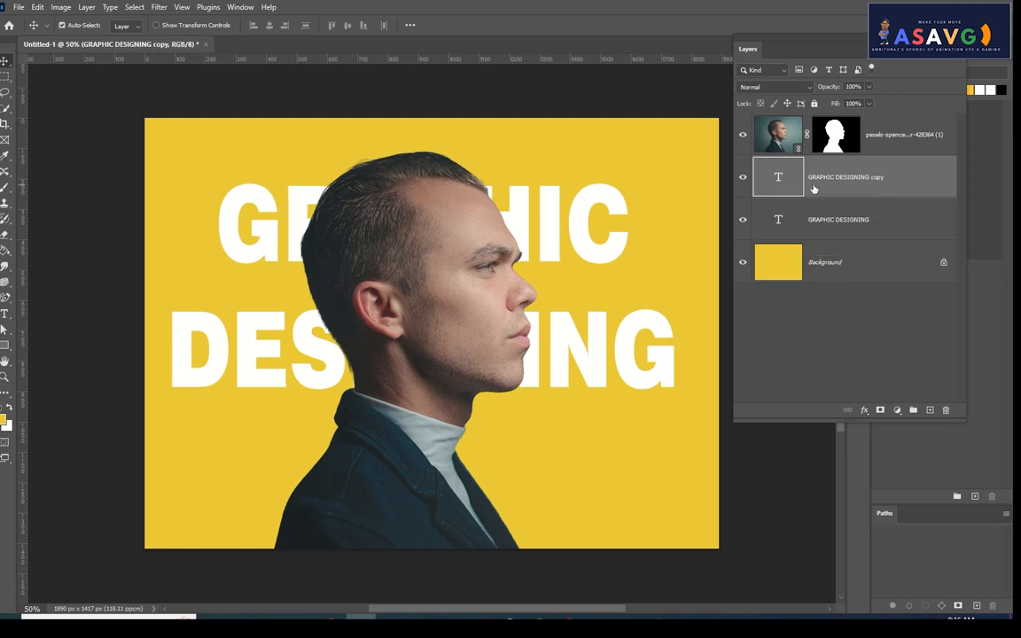
{"action": "left_click_drag", "start_coordinate": [814, 189], "coordinate": [833, 120]}
Step: Toggle the upper text copy to check its effect over the portrait, and hide the portrait and original text layers
{"action": "left_click", "coordinate": [743, 134]}
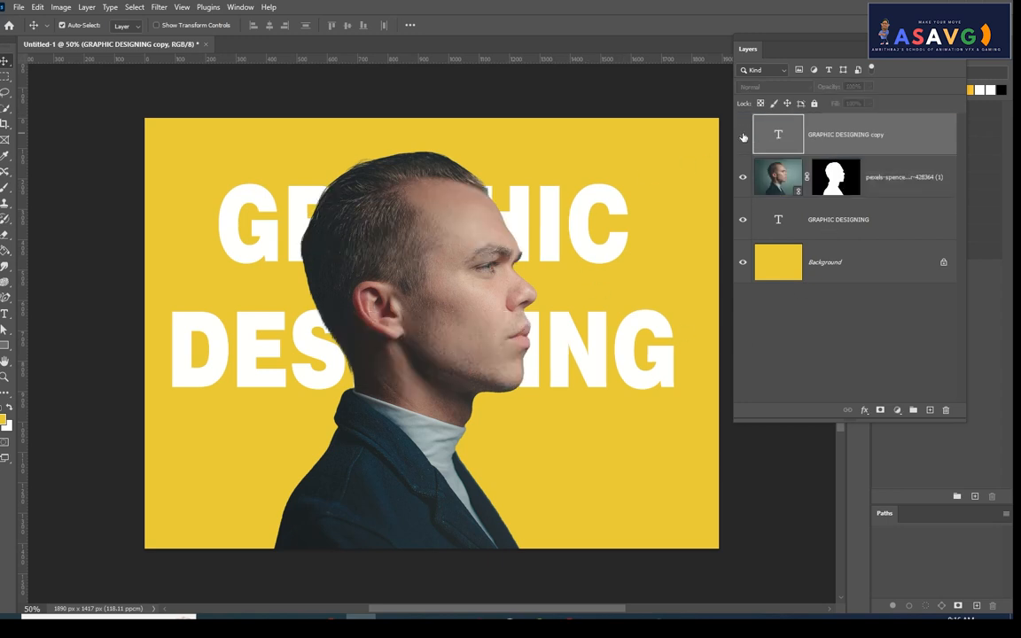
{"action": "left_click", "coordinate": [742, 134]}
{"action": "left_click", "coordinate": [743, 135]}
{"action": "left_click", "coordinate": [742, 135]}
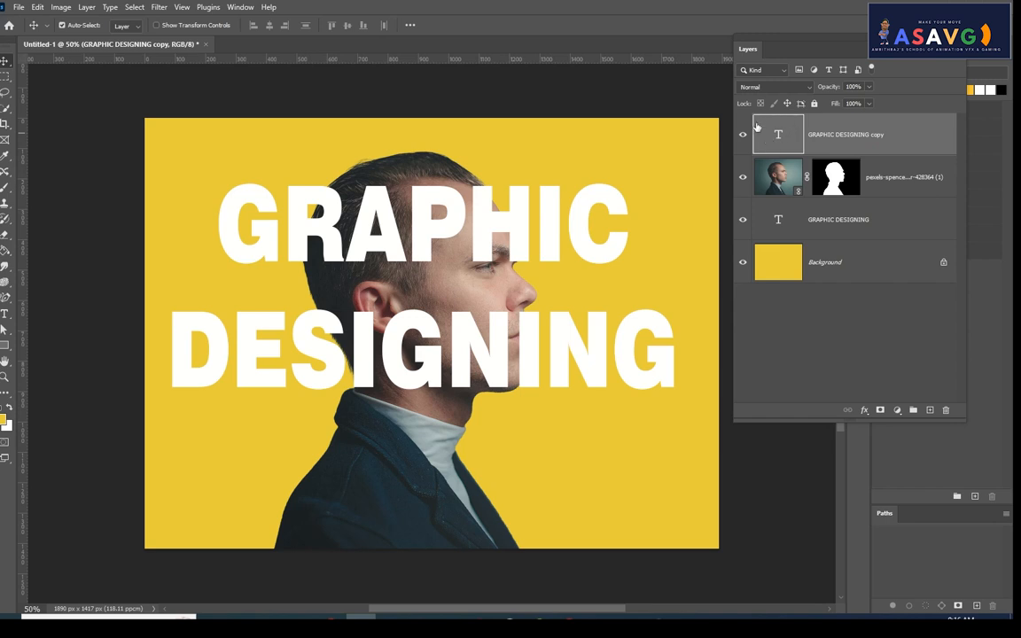
{"action": "left_click", "coordinate": [743, 178]}
{"action": "left_click", "coordinate": [743, 219]}
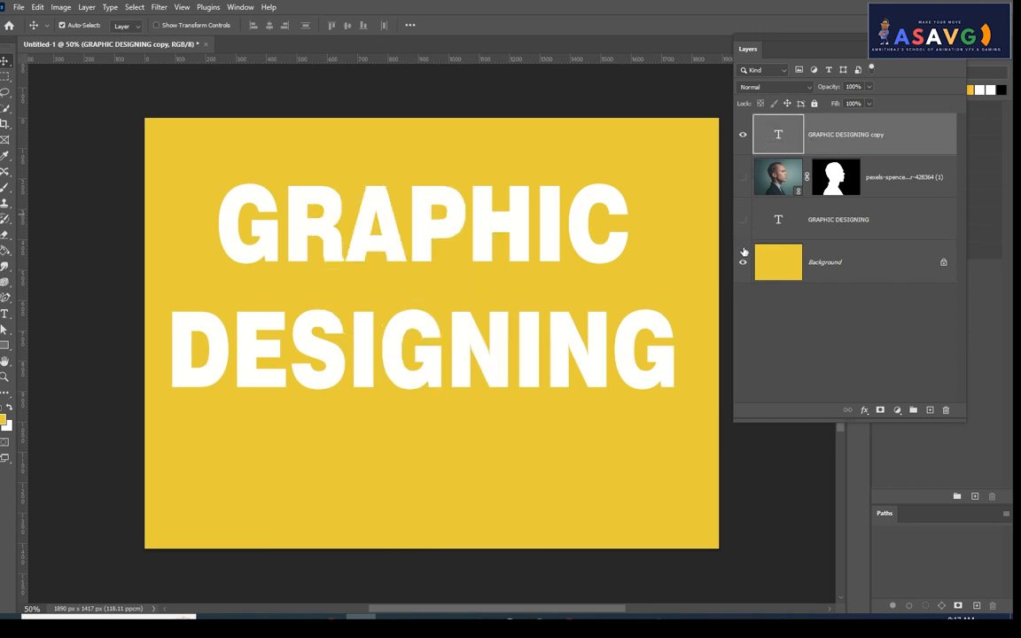
Step: Compare the text copy alone with the portrait and original text by toggling these layers, ending with only the copy shown above the background
{"action": "left_click", "coordinate": [742, 135]}
{"action": "left_click", "coordinate": [742, 135]}
{"action": "left_click", "coordinate": [742, 135]}
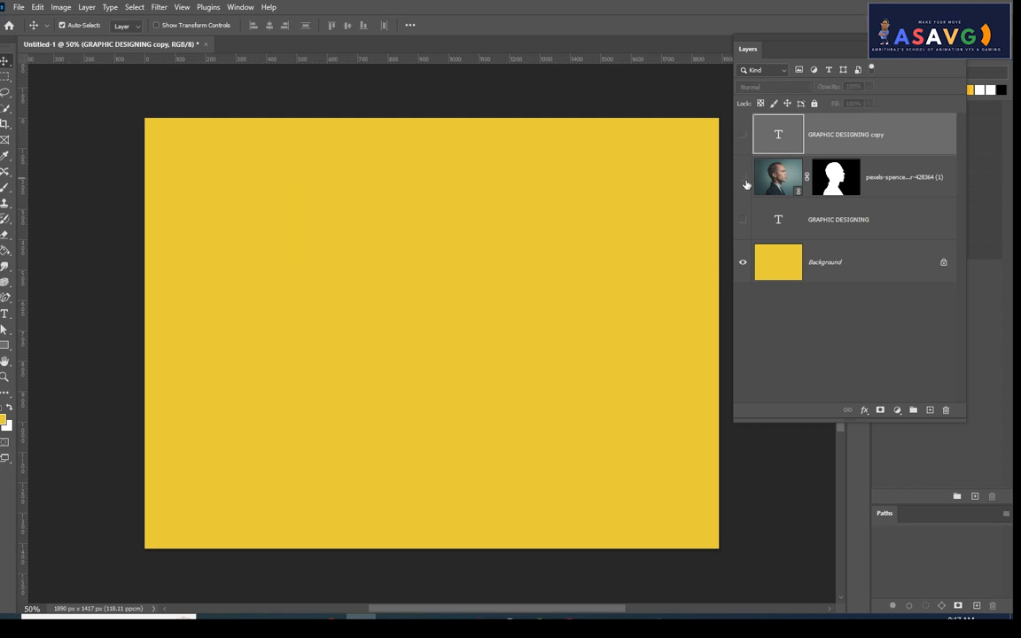
{"action": "left_click", "coordinate": [742, 177]}
{"action": "left_click", "coordinate": [742, 219]}
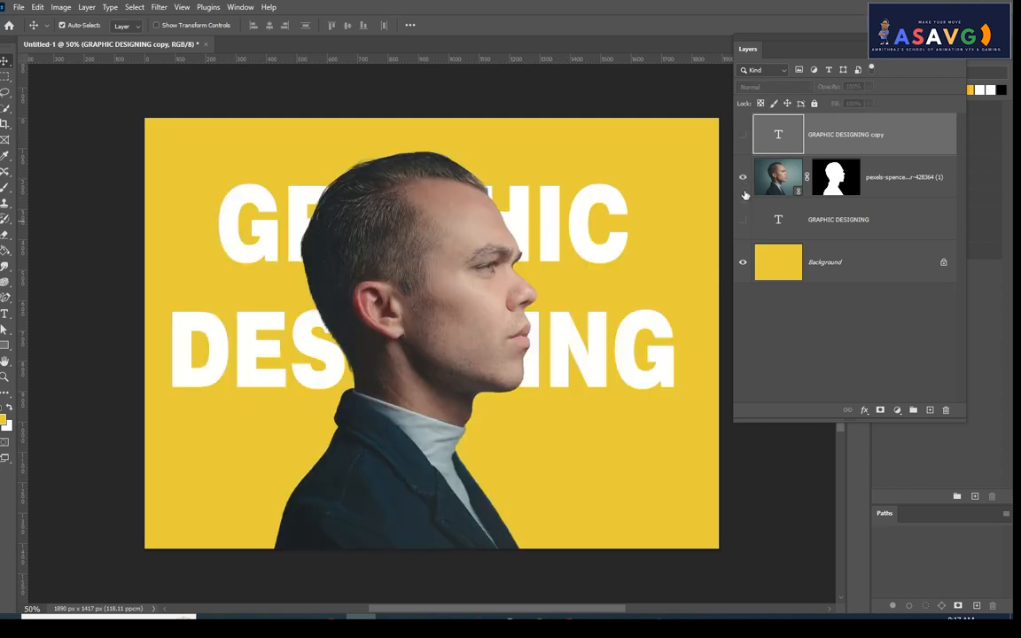
{"action": "left_click", "coordinate": [742, 219]}
{"action": "left_click", "coordinate": [743, 177]}
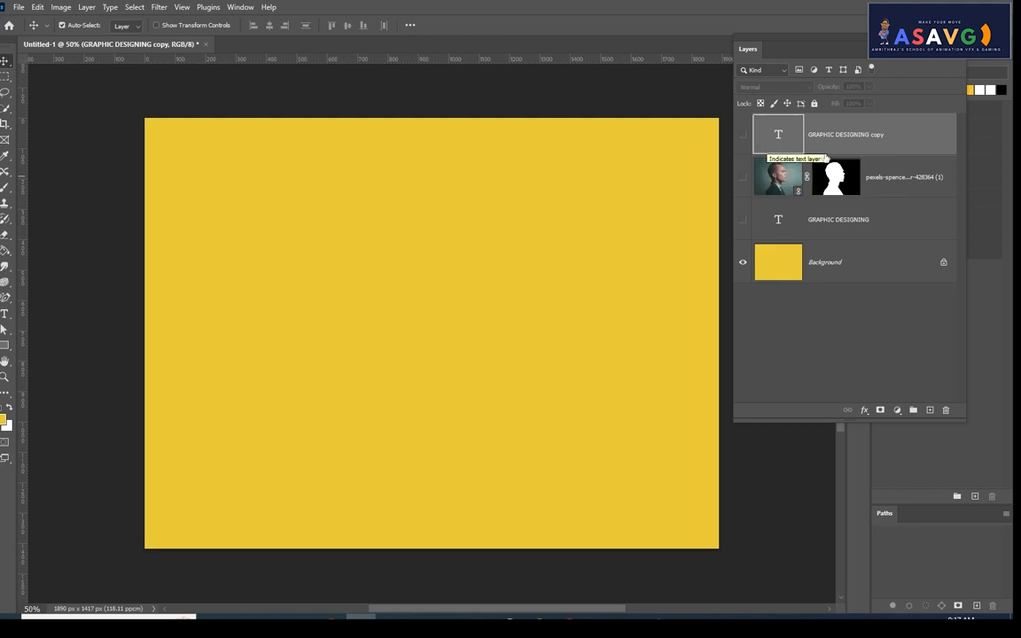
{"action": "left_click", "coordinate": [742, 135]}
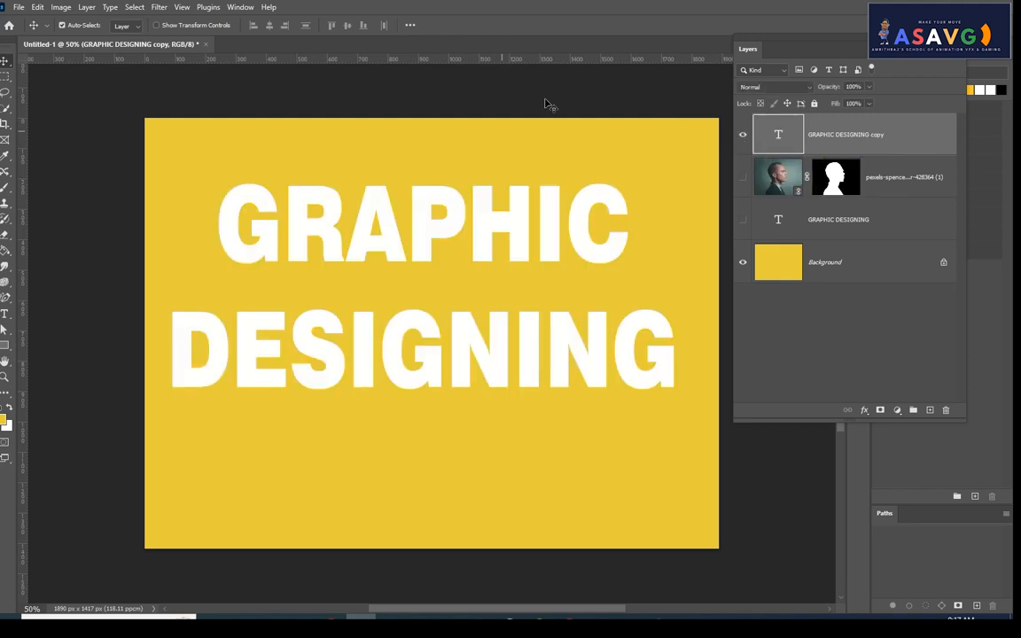
Step: Set the text copy's Fill to 0% and apply a thin white Outside stroke to it
{"action": "left_click", "coordinate": [869, 105]}
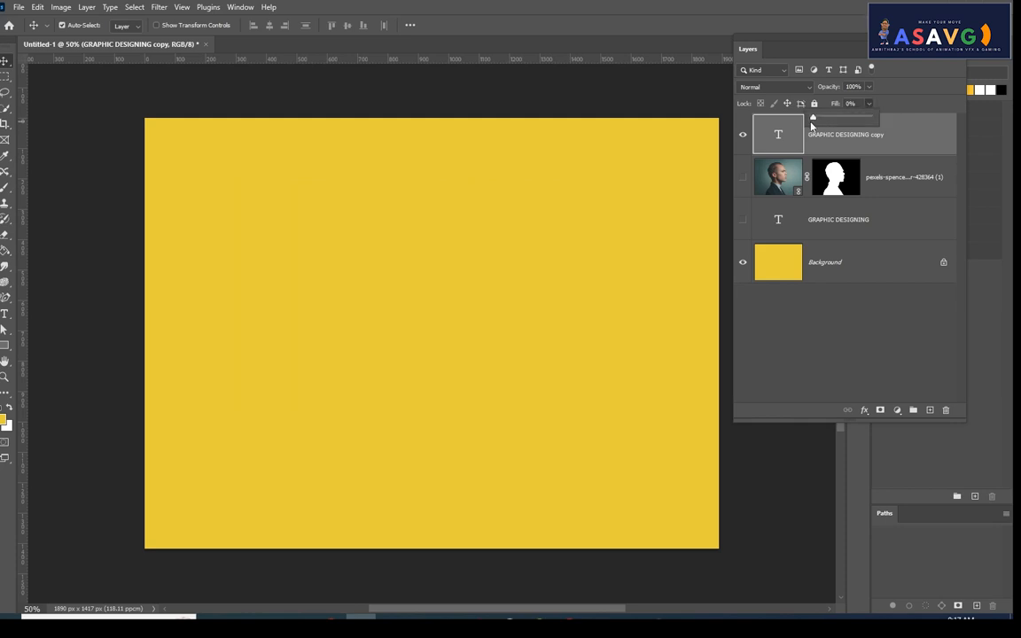
{"action": "right_click", "coordinate": [845, 135]}
{"action": "left_click", "coordinate": [864, 35]}
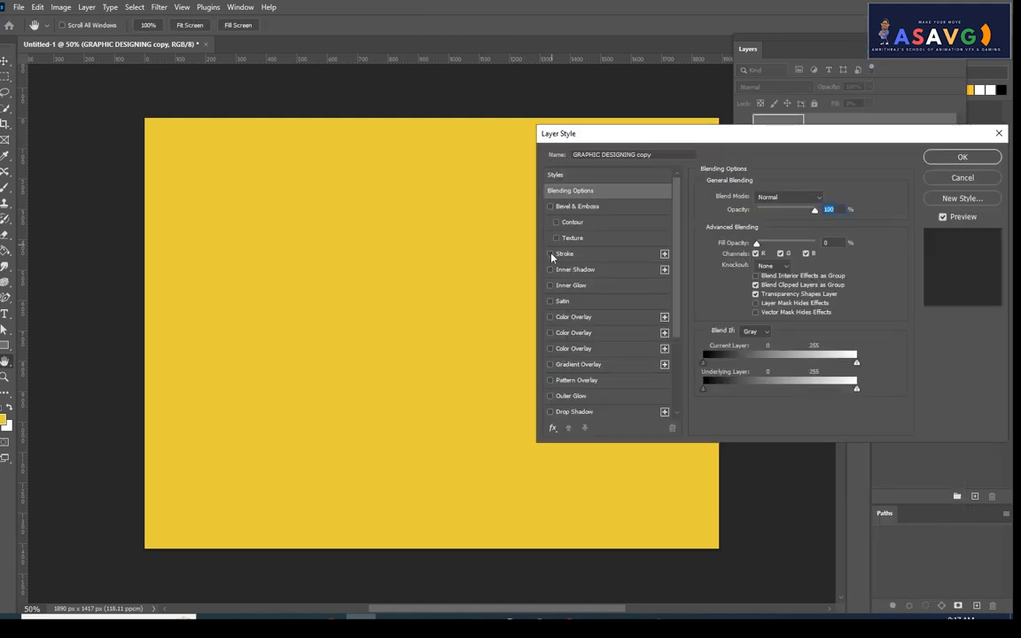
{"action": "left_click", "coordinate": [550, 255]}
{"action": "left_click", "coordinate": [562, 255]}
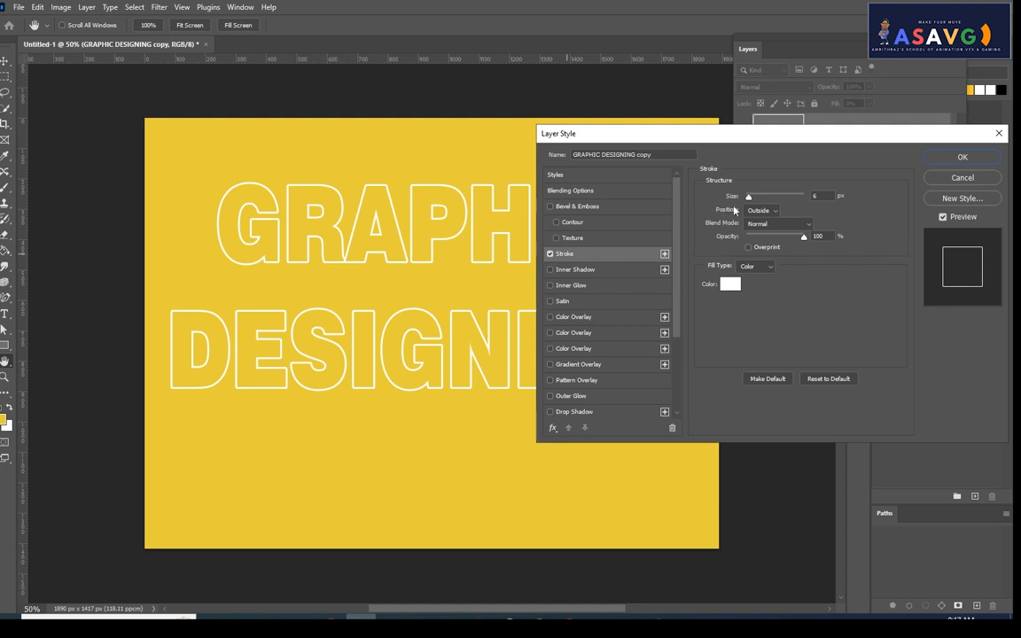
{"action": "mouse_move", "coordinate": [749, 198]}
{"action": "left_mouse_down"}
{"action": "mouse_move", "coordinate": [758, 199]}
{"action": "mouse_move", "coordinate": [750, 199]}
{"action": "left_mouse_up"}
{"action": "left_click", "coordinate": [962, 156]}
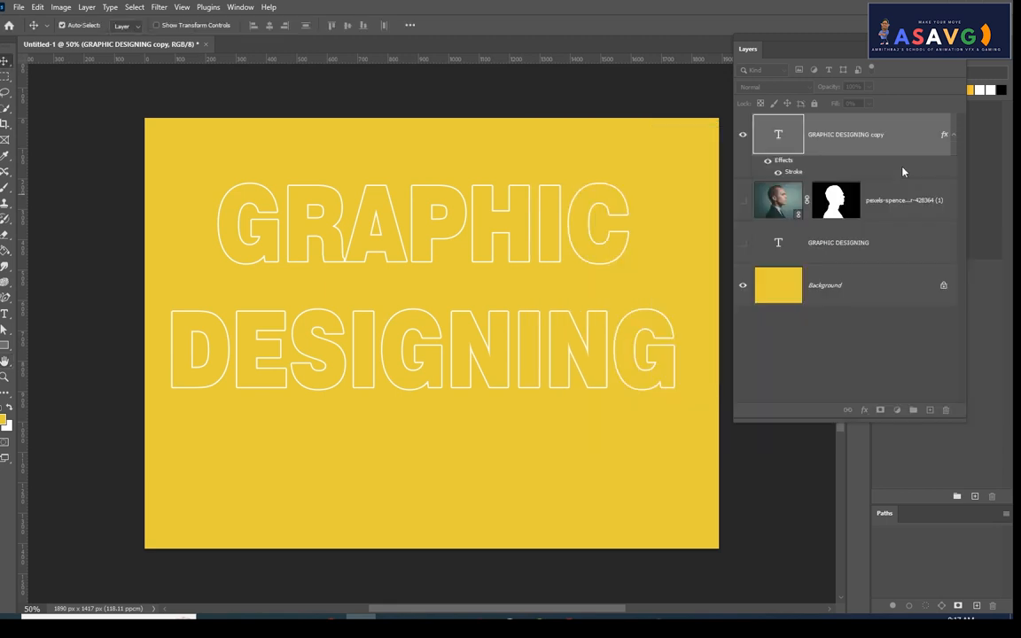
Step: Briefly show the original text behind the outlined copy, hide it again, and make the portrait layer visible
{"action": "left_click", "coordinate": [743, 243]}
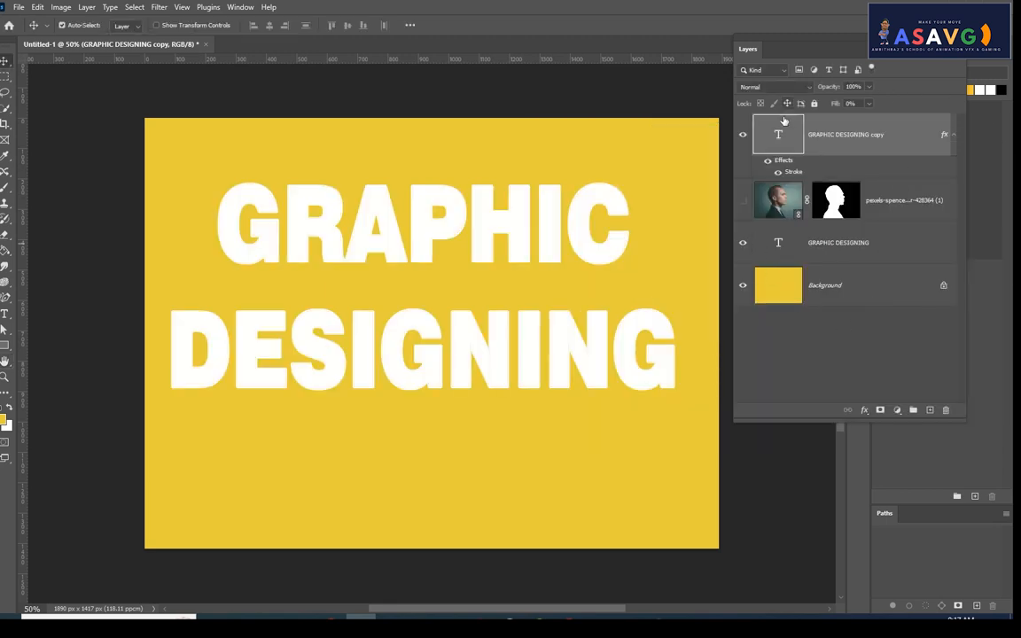
{"action": "left_click", "coordinate": [743, 244]}
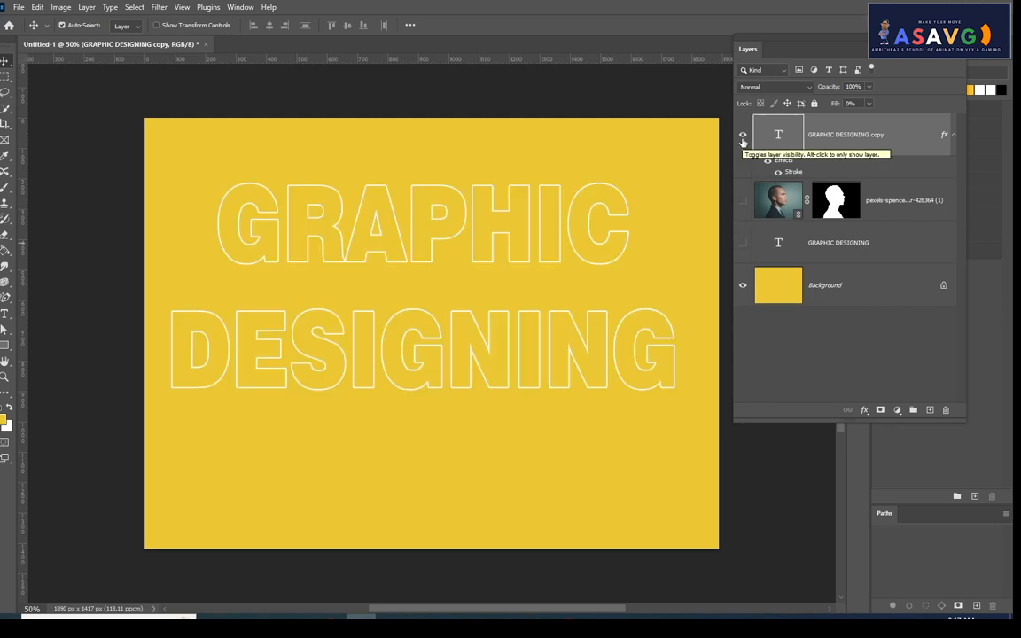
{"action": "left_click", "coordinate": [743, 200]}
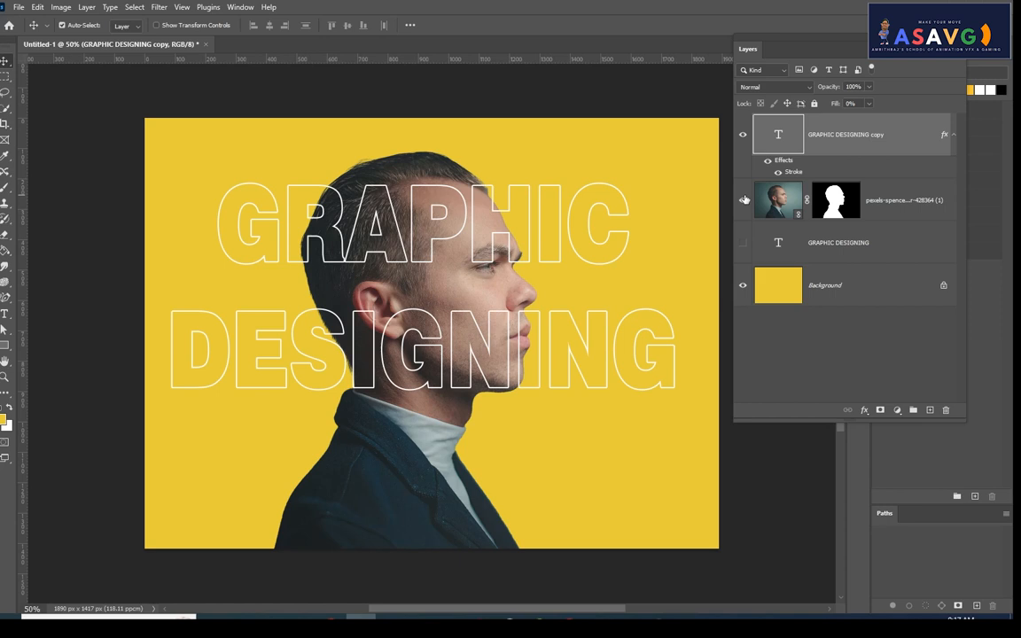
Step: Convert the outlined GRAPHIC DESIGNING copy to a smart object and clip it to the portrait layer with a clipping mask
{"action": "right_click", "coordinate": [857, 145]}
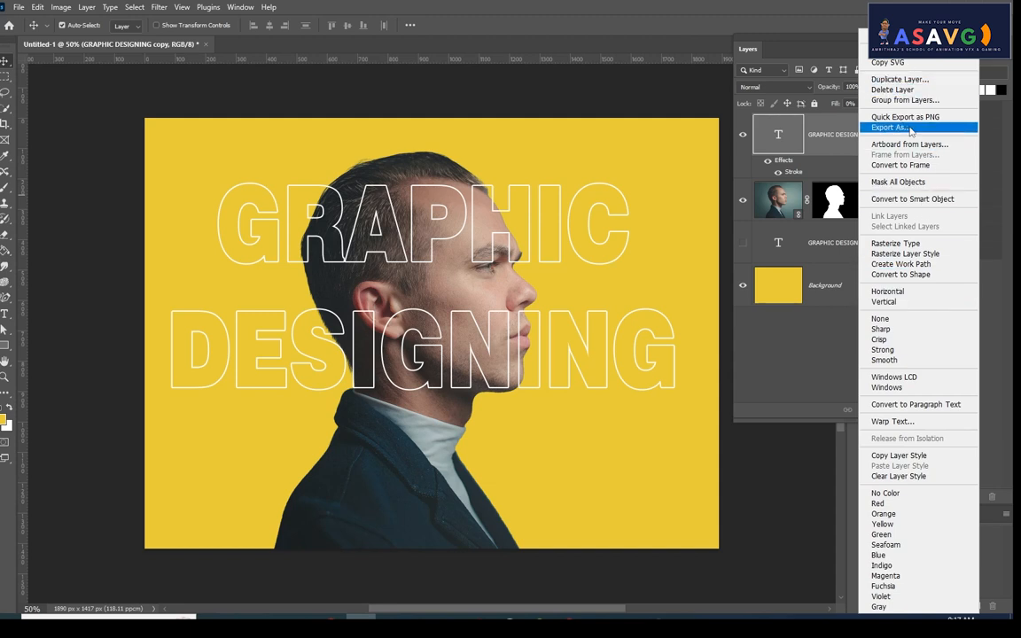
{"action": "left_click", "coordinate": [794, 139]}
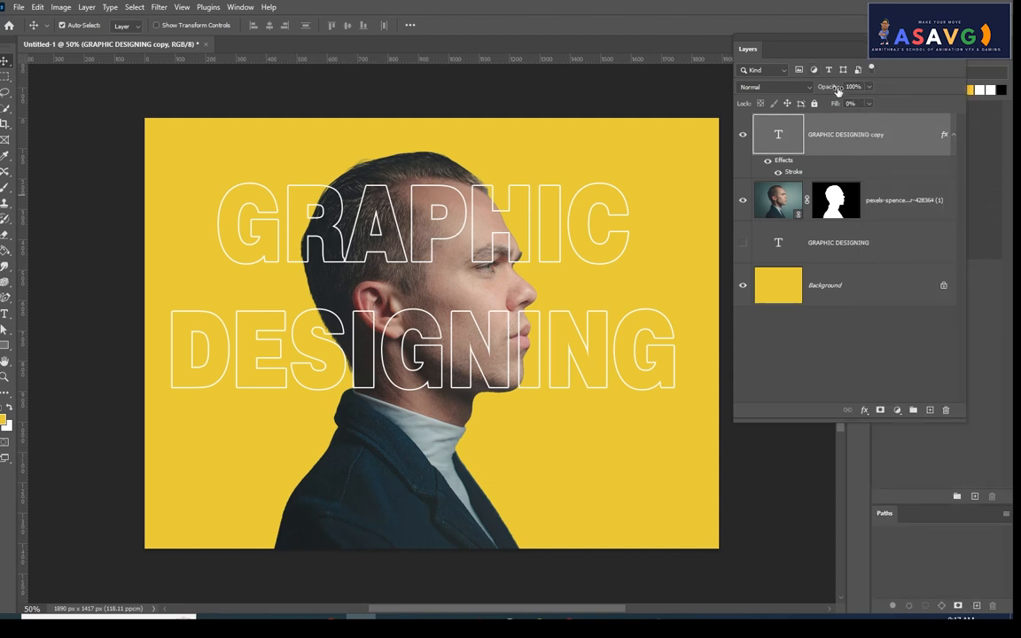
{"action": "right_click", "coordinate": [862, 143]}
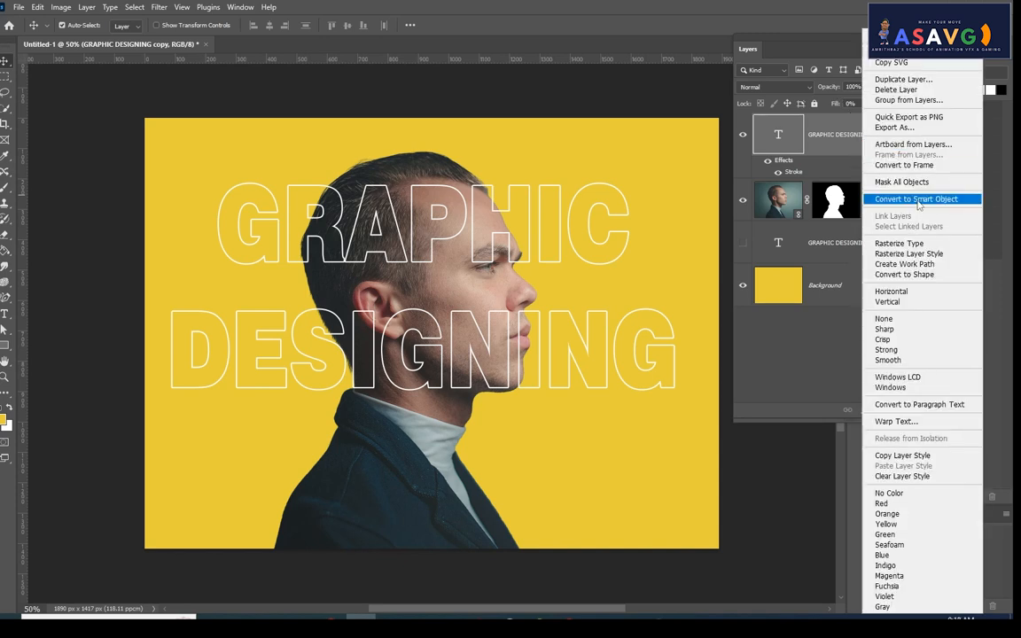
{"action": "left_click", "coordinate": [915, 198]}
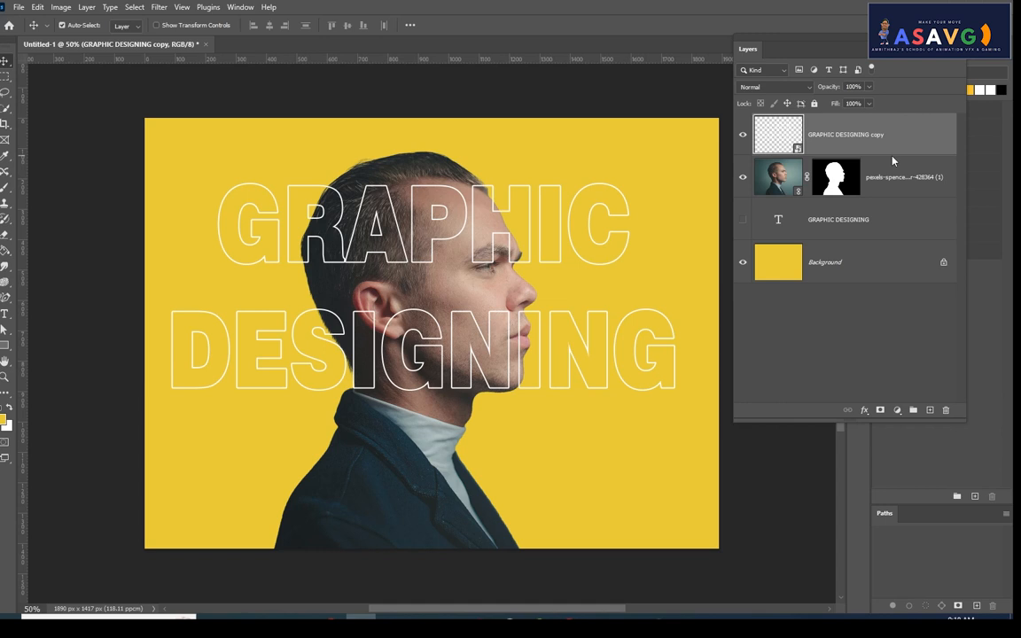
{"action": "right_click", "coordinate": [866, 138]}
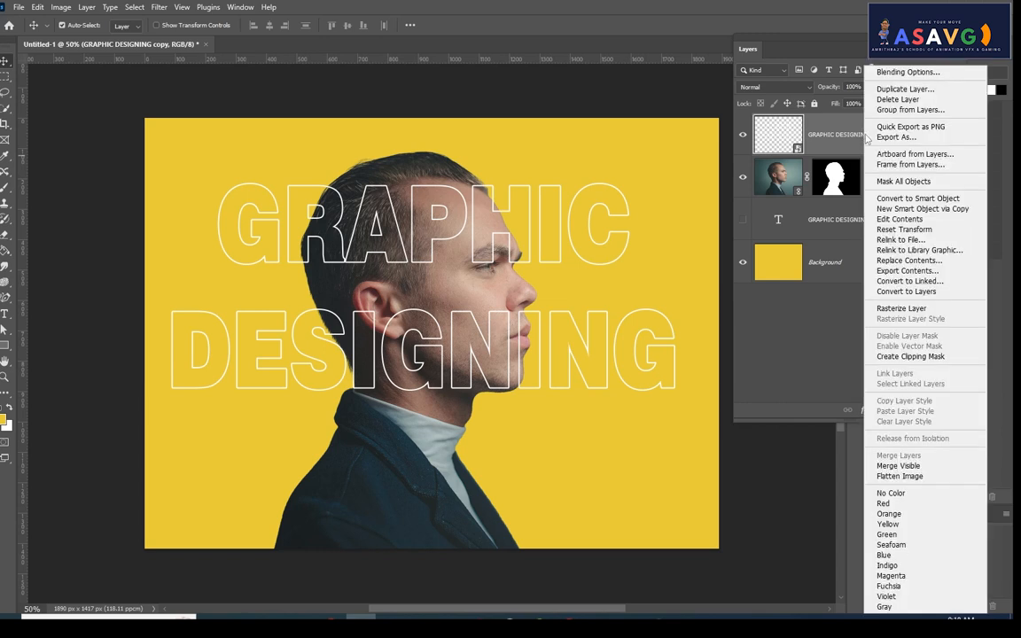
{"action": "left_click", "coordinate": [909, 356]}
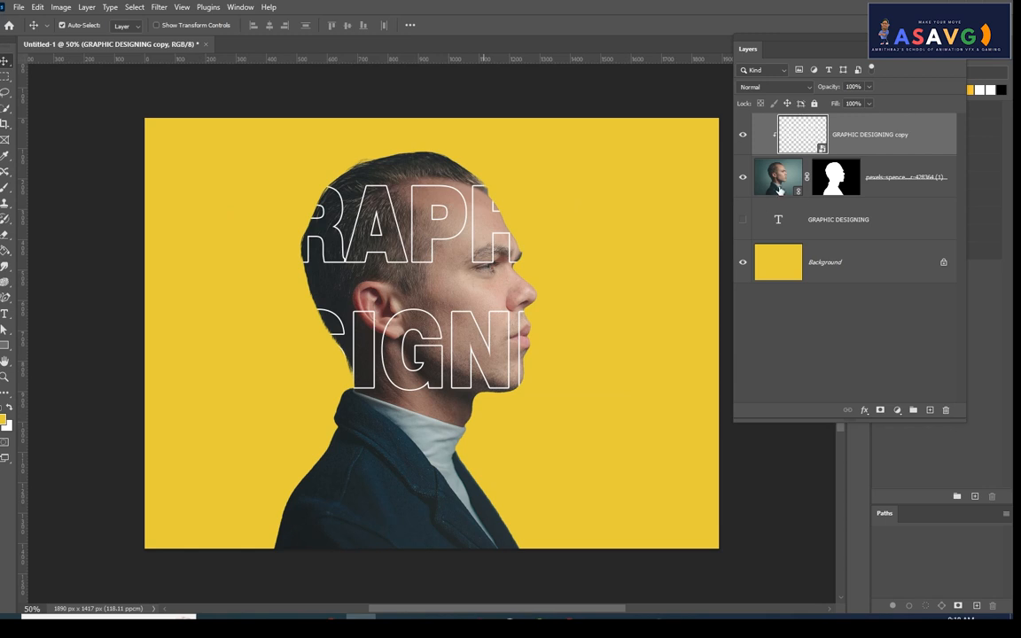
Step: Toggle the original solid text behind the portrait to compare it with the clipped outline, ending with the solid text shown
{"action": "left_click_drag", "start_coordinate": [404, 246], "coordinate": [465, 270]}
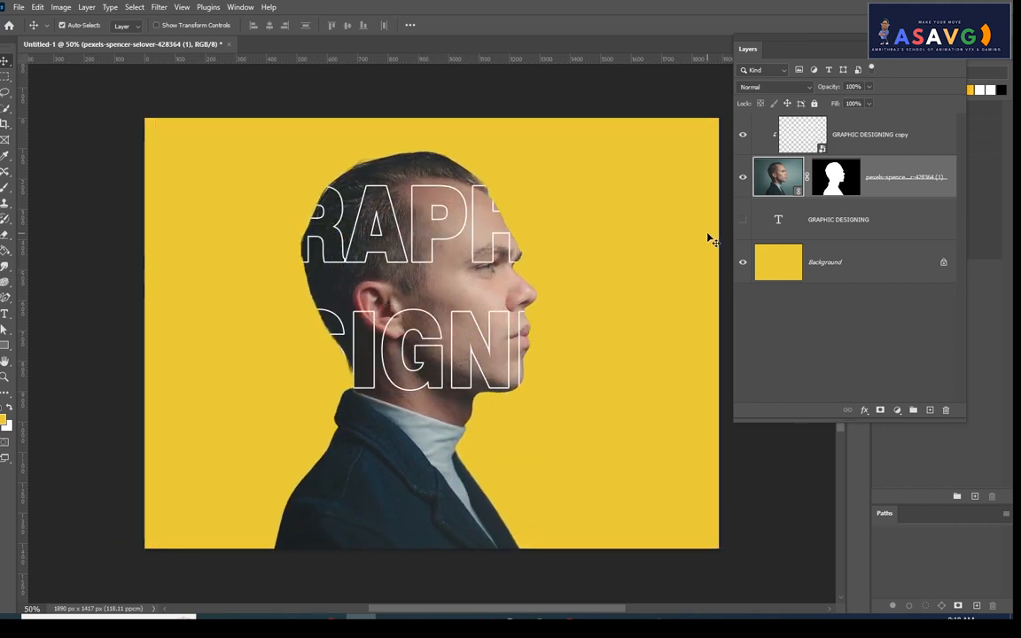
{"action": "left_click", "coordinate": [793, 140]}
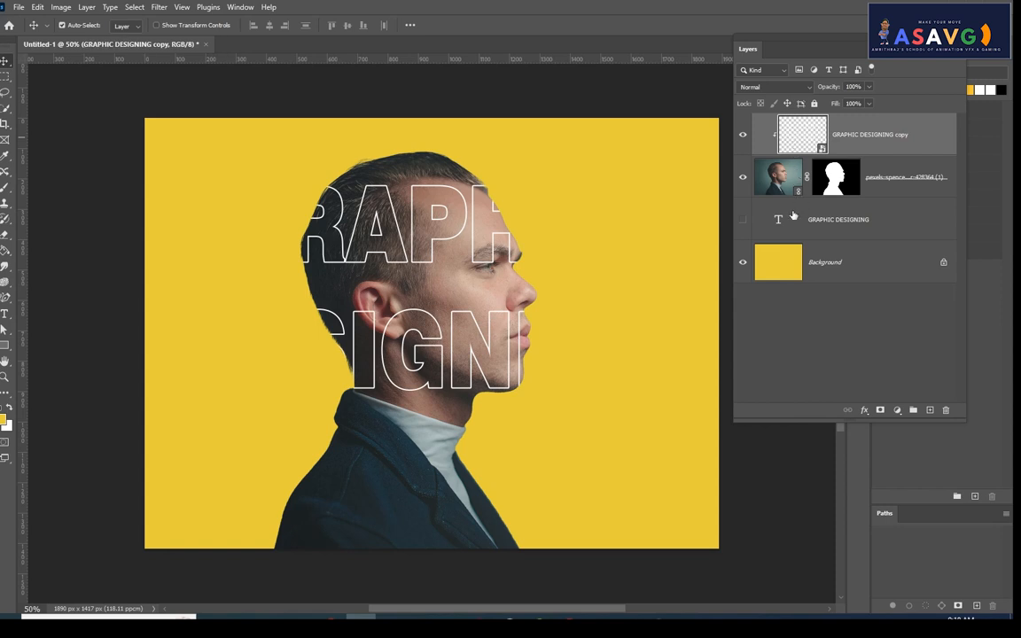
{"action": "left_click", "coordinate": [742, 220]}
{"action": "left_click", "coordinate": [743, 222]}
{"action": "left_click", "coordinate": [742, 221]}
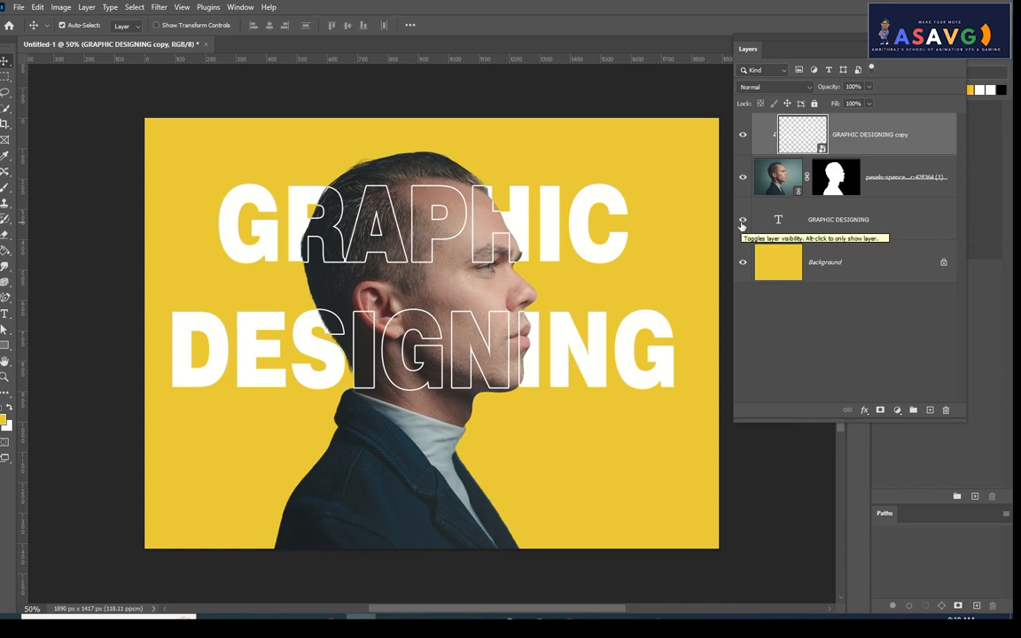
{"action": "left_click", "coordinate": [743, 221]}
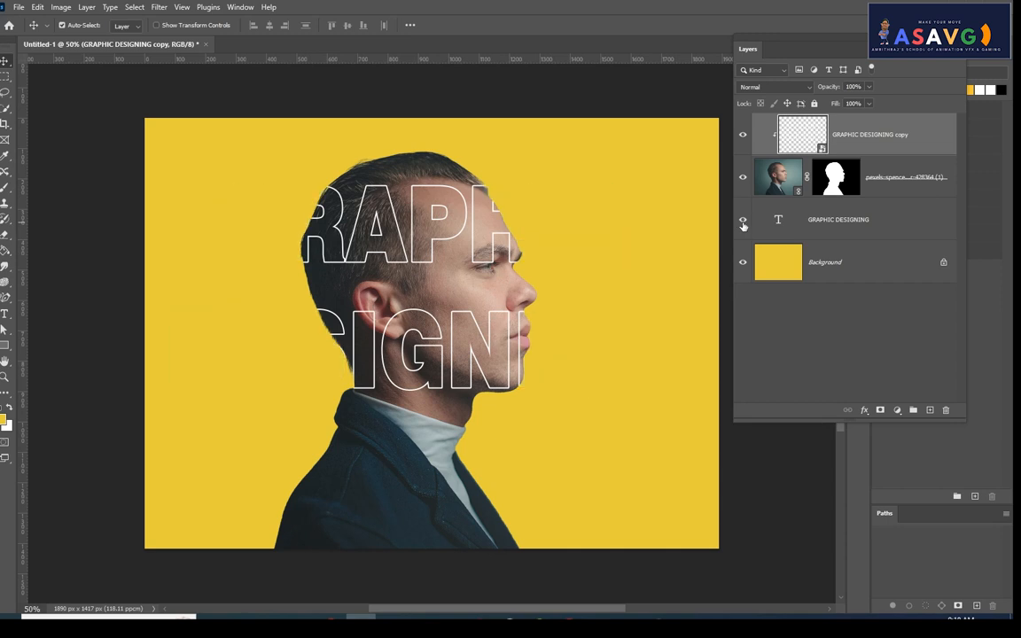
{"action": "left_click", "coordinate": [742, 221]}
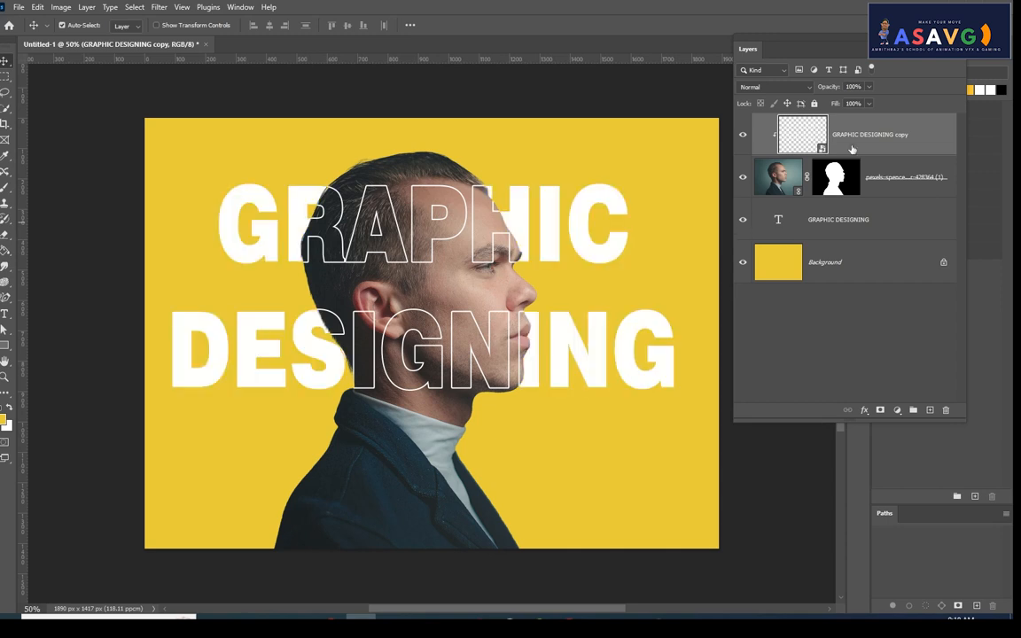
Step: Link the clipped outline copy with the original text layer, and test moving the portrait and the linked text
{"action": "left_click", "coordinate": [893, 225], "text": "ctrl"}
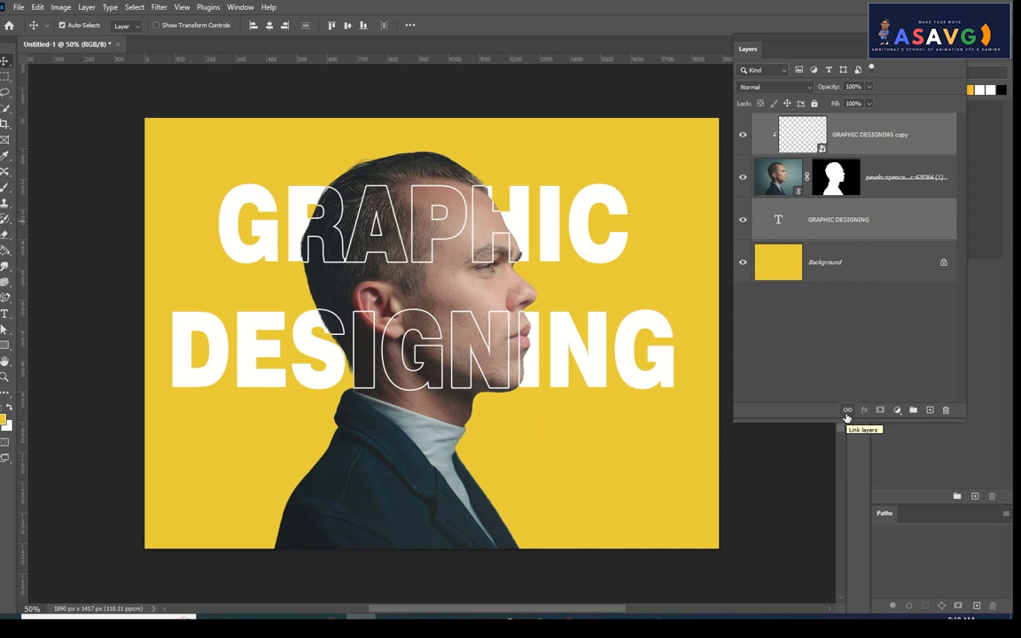
{"action": "left_click", "coordinate": [848, 411]}
{"action": "left_click_drag", "start_coordinate": [330, 238], "coordinate": [319, 246]}
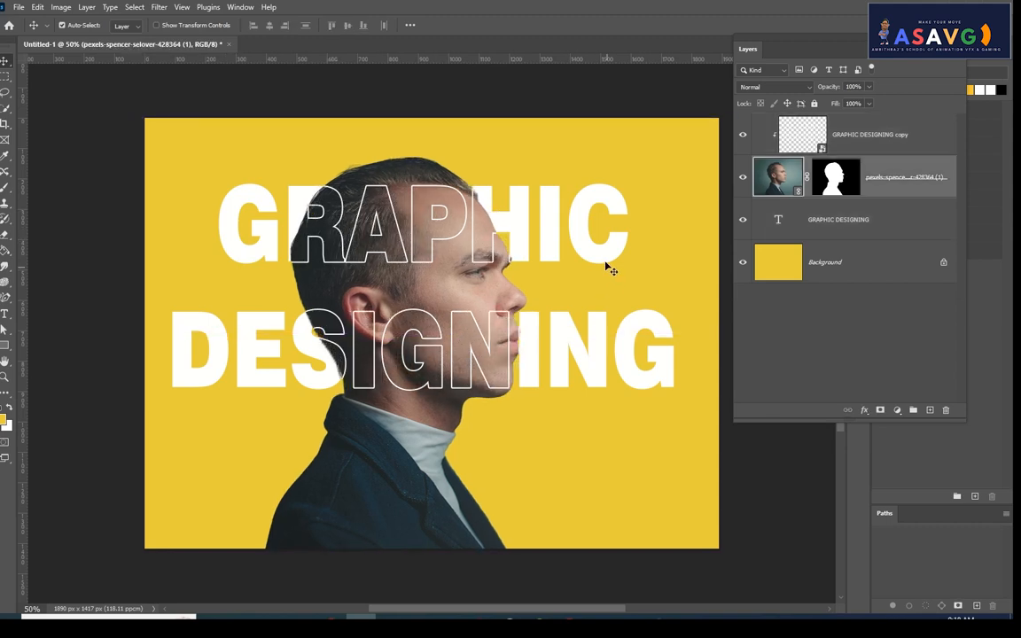
{"action": "left_click_drag", "start_coordinate": [610, 269], "coordinate": [590, 255]}
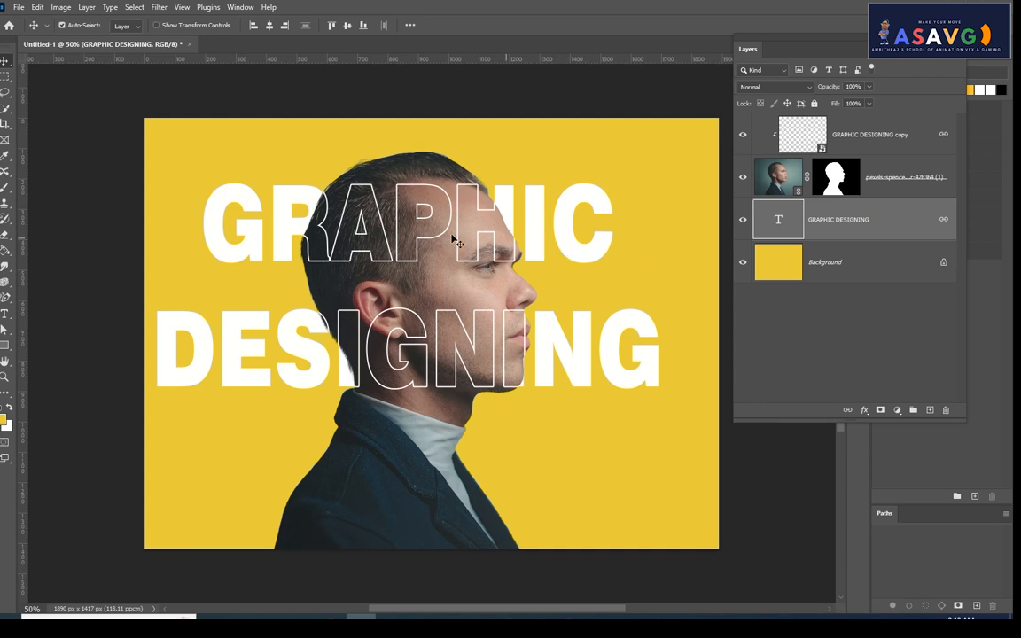
Step: Test other positions of the portrait against the text, and shift the linked text layers slightly right and down on the canvas
{"action": "mouse_move", "coordinate": [484, 237]}
{"action": "left_mouse_down"}
{"action": "mouse_move", "coordinate": [496, 230]}
{"action": "mouse_move", "coordinate": [487, 237]}
{"action": "left_mouse_up"}
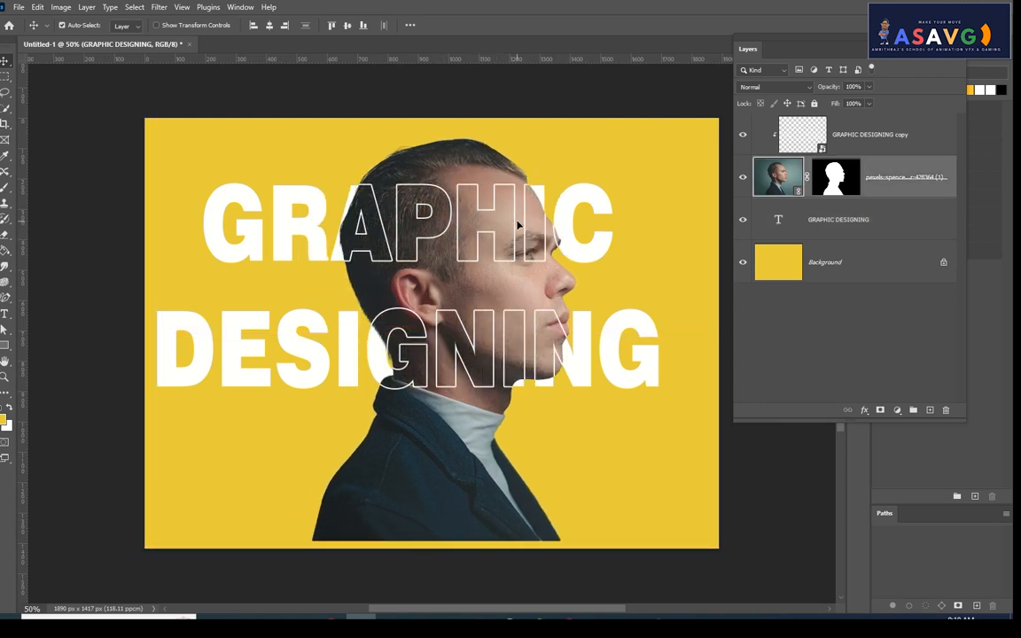
{"action": "left_click", "coordinate": [599, 236]}
{"action": "mouse_move", "coordinate": [595, 250]}
{"action": "left_mouse_down"}
{"action": "mouse_move", "coordinate": [637, 213]}
{"action": "mouse_move", "coordinate": [667, 235]}
{"action": "mouse_move", "coordinate": [694, 221]}
{"action": "mouse_move", "coordinate": [722, 229]}
{"action": "mouse_move", "coordinate": [686, 241]}
{"action": "mouse_move", "coordinate": [641, 229]}
{"action": "mouse_move", "coordinate": [566, 244]}
{"action": "mouse_move", "coordinate": [605, 239]}
{"action": "left_mouse_up"}
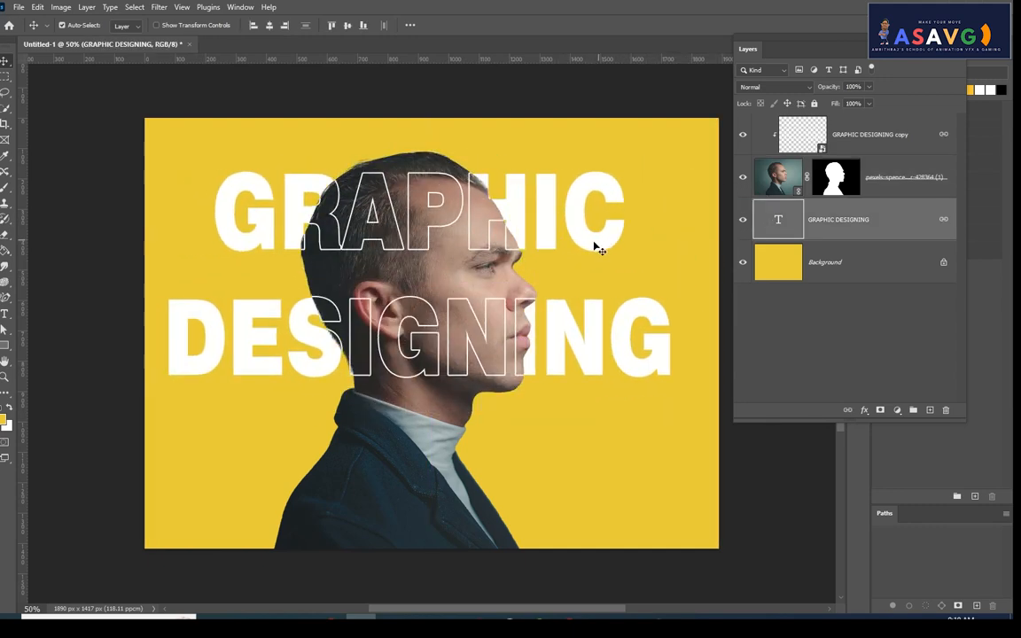
{"action": "mouse_move", "coordinate": [517, 248]}
{"action": "left_mouse_down"}
{"action": "mouse_move", "coordinate": [550, 240]}
{"action": "mouse_move", "coordinate": [547, 258]}
{"action": "mouse_move", "coordinate": [514, 257]}
{"action": "mouse_move", "coordinate": [524, 232]}
{"action": "mouse_move", "coordinate": [519, 246]}
{"action": "mouse_move", "coordinate": [534, 249]}
{"action": "left_mouse_up"}
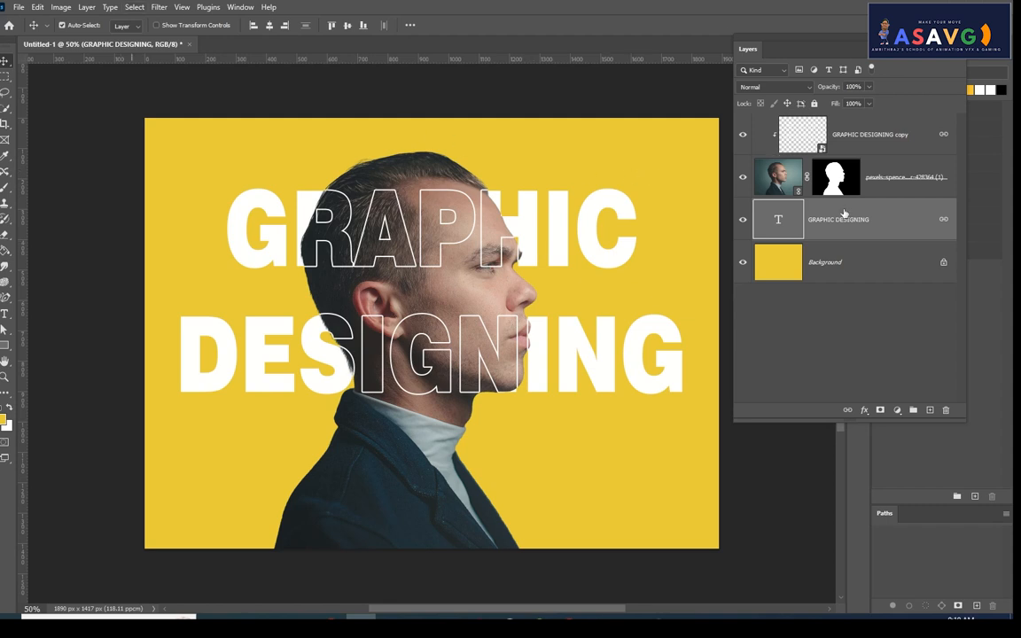
Step: Delete the original text, portrait and clipped text copy layers, keeping only the yellow background
{"action": "key", "text": "Delete"}
{"action": "left_click", "coordinate": [795, 173]}
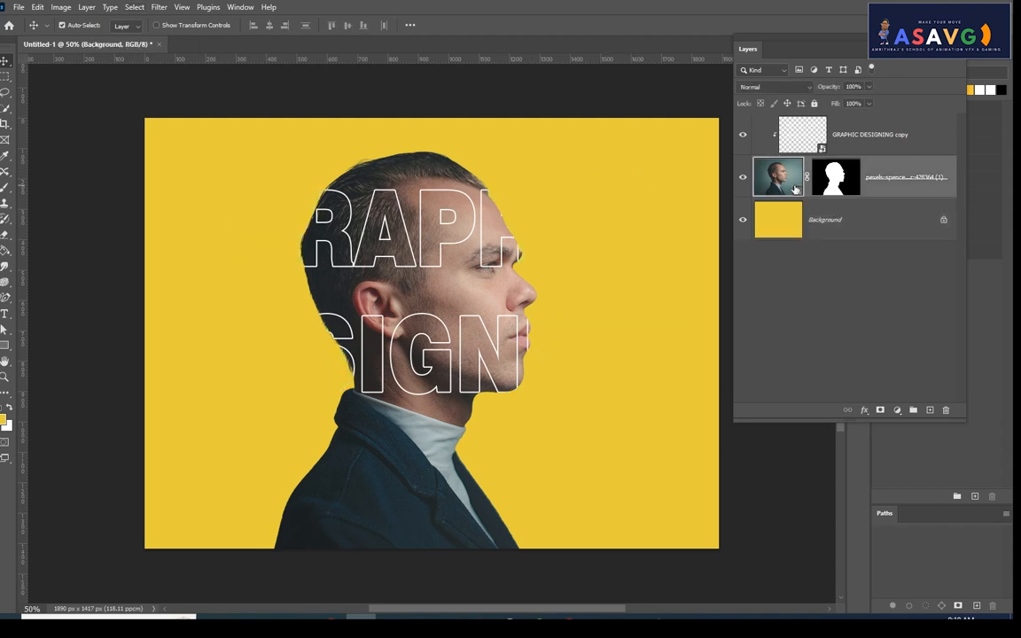
{"action": "key", "text": "Delete"}
{"action": "left_click", "coordinate": [790, 142]}
{"action": "key", "text": "Delete"}
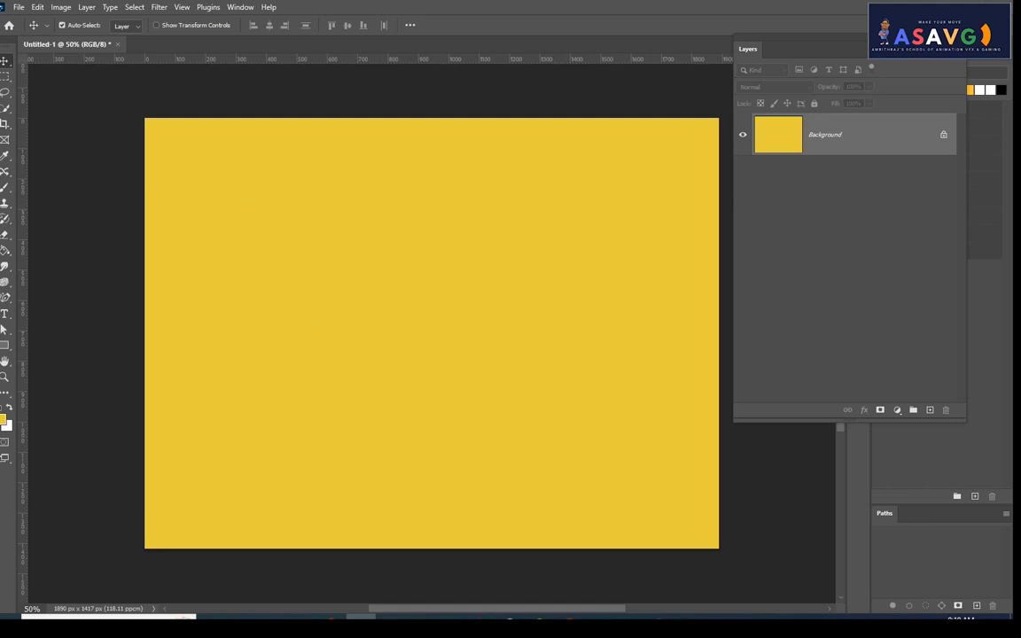
Step: Place the side-profile portrait photo as a linked file and align its lower edge with the bottom of the canvas
{"action": "left_click", "coordinate": [18, 7]}
{"action": "left_click", "coordinate": [36, 247]}
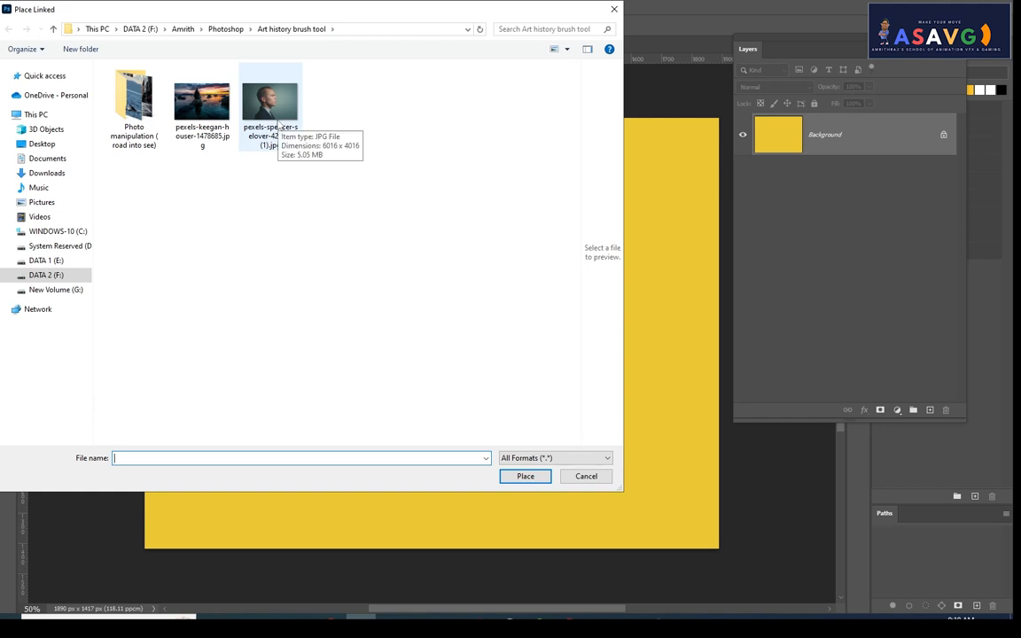
{"action": "double_click", "coordinate": [277, 124]}
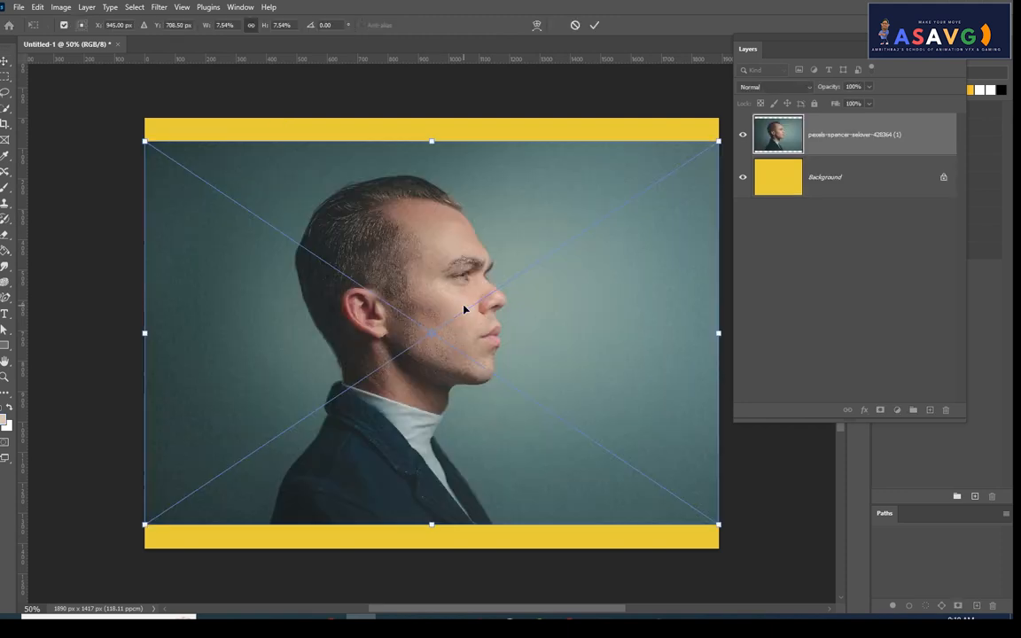
{"action": "left_click_drag", "start_coordinate": [463, 308], "coordinate": [479, 333]}
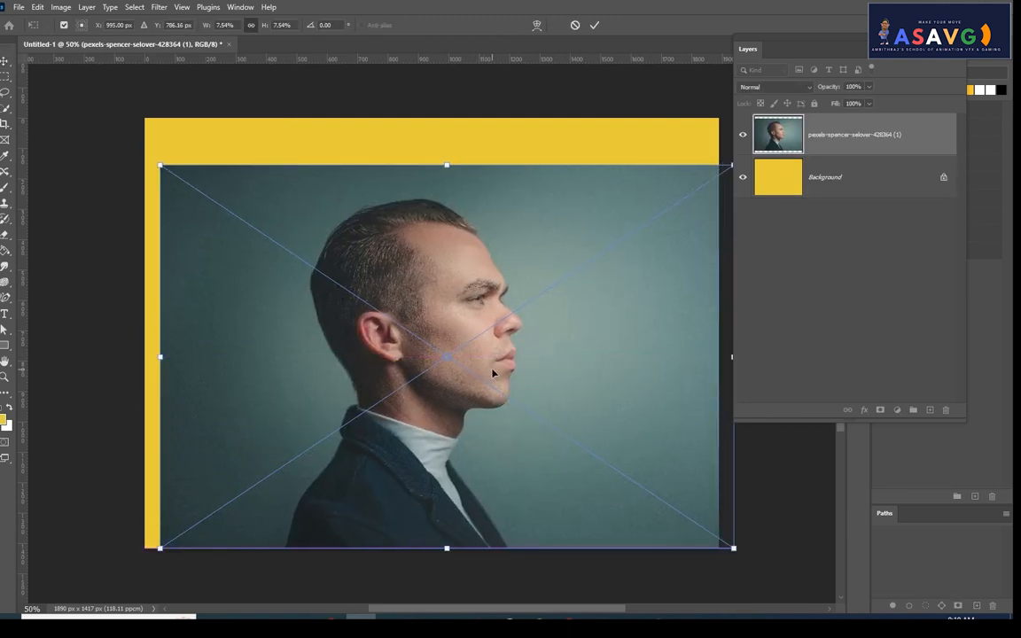
{"action": "key", "text": "Return"}
Step: Select the subject of the portrait photo automatically and mask out its backdrop
{"action": "left_click", "coordinate": [137, 7]}
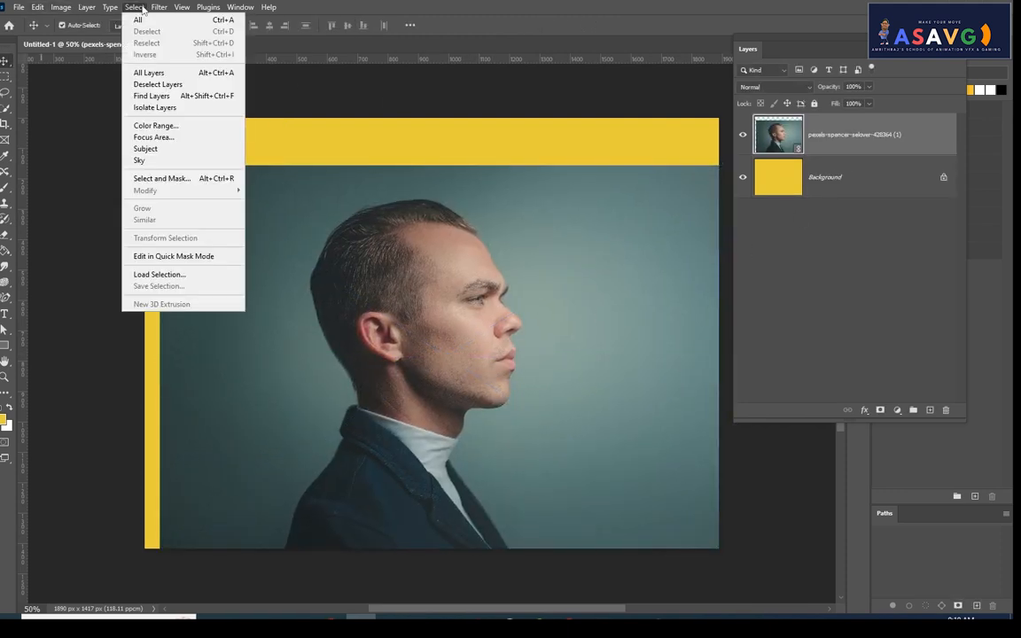
{"action": "left_click", "coordinate": [159, 149]}
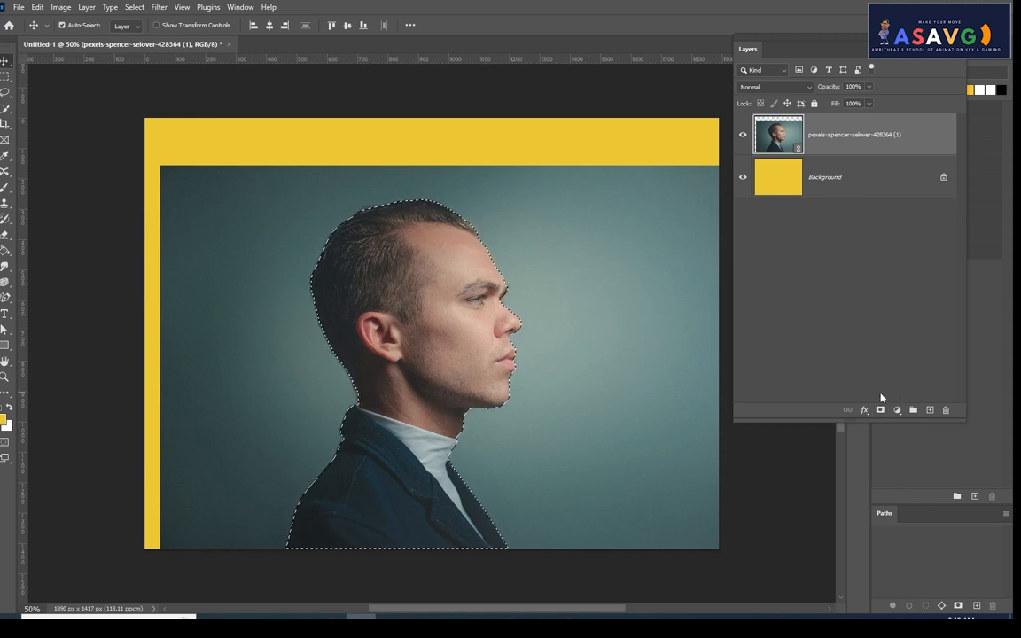
{"action": "left_click", "coordinate": [879, 408]}
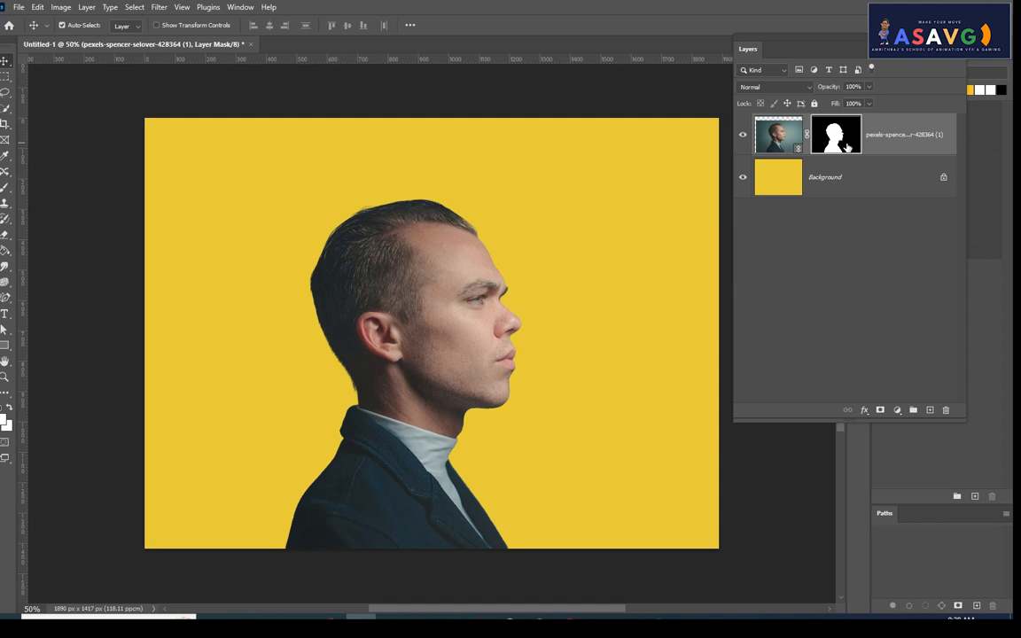
Step: Add the two-line text "GRAPHIC DESIGNING" above the man's head, with one word per line
{"action": "left_click", "coordinate": [5, 314]}
{"action": "left_click", "coordinate": [334, 166]}
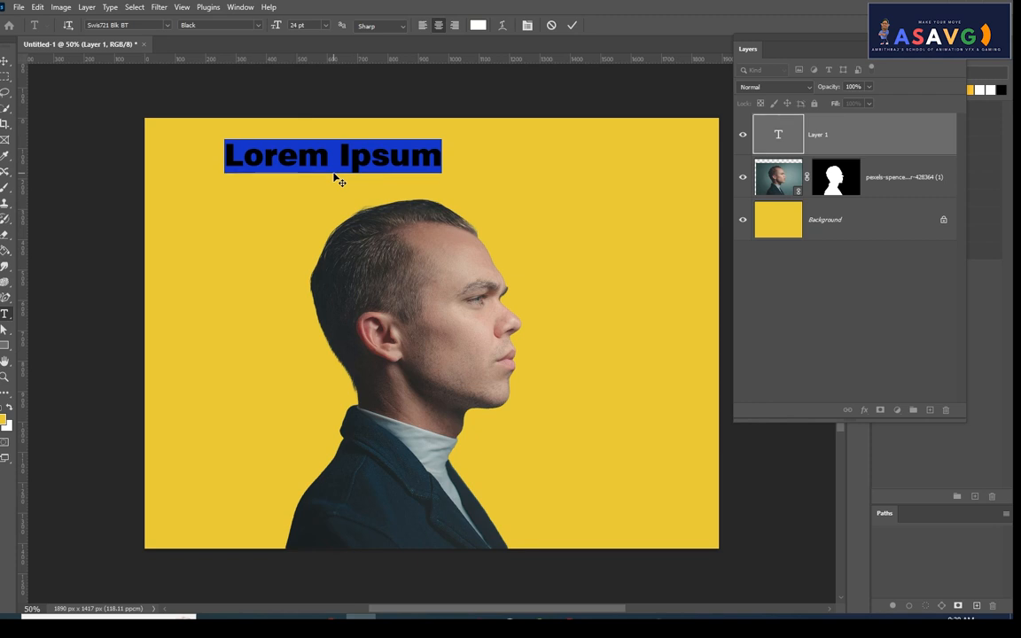
{"action": "type", "text": "GRAP"}
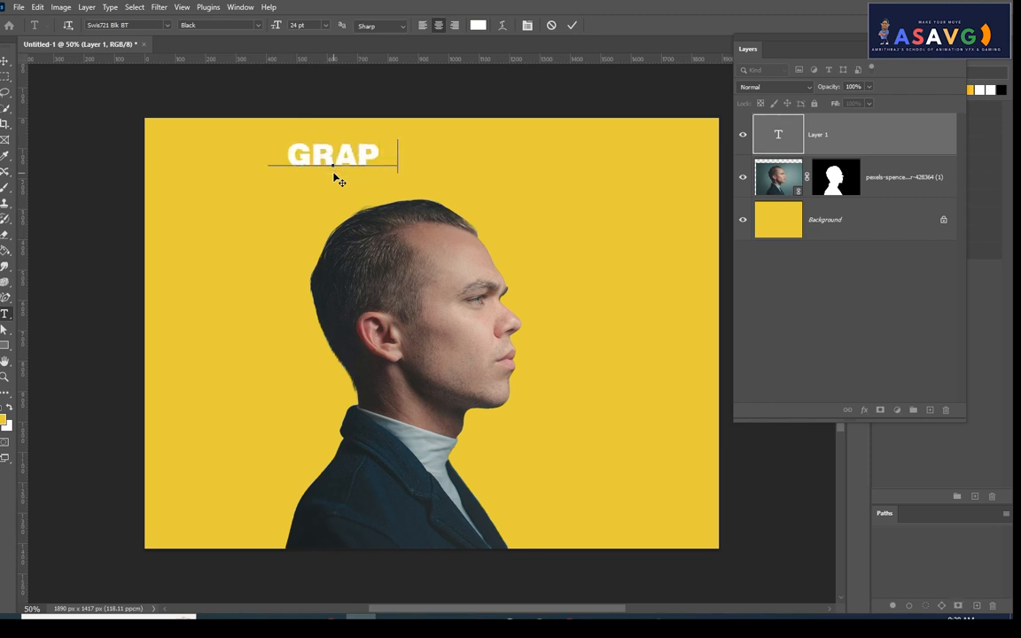
{"action": "type", "text": "HIC"}
{"action": "key", "text": "Return"}
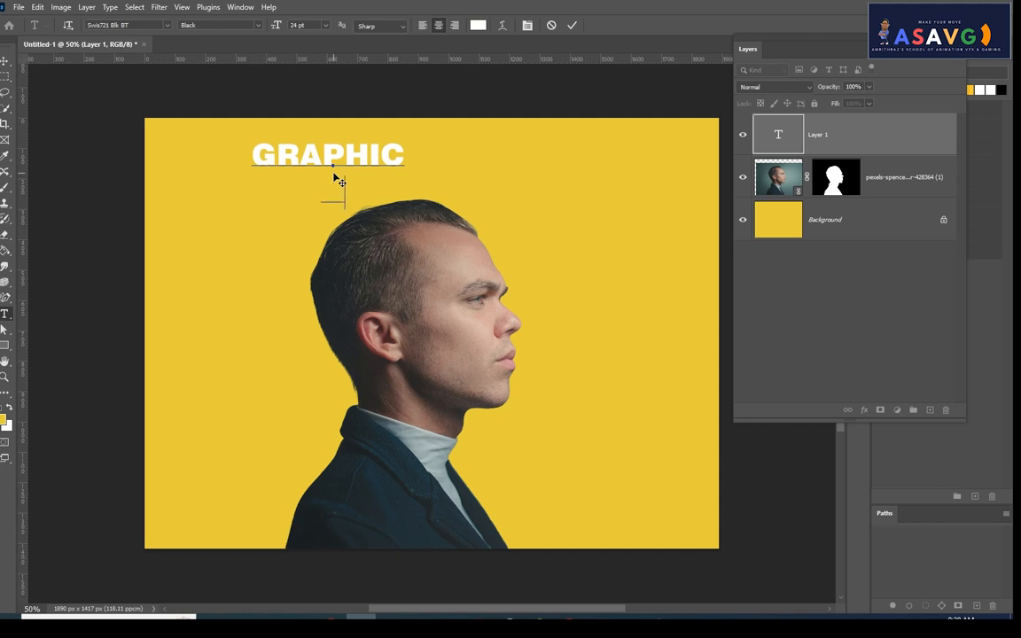
{"action": "type", "text": "DESIG"}
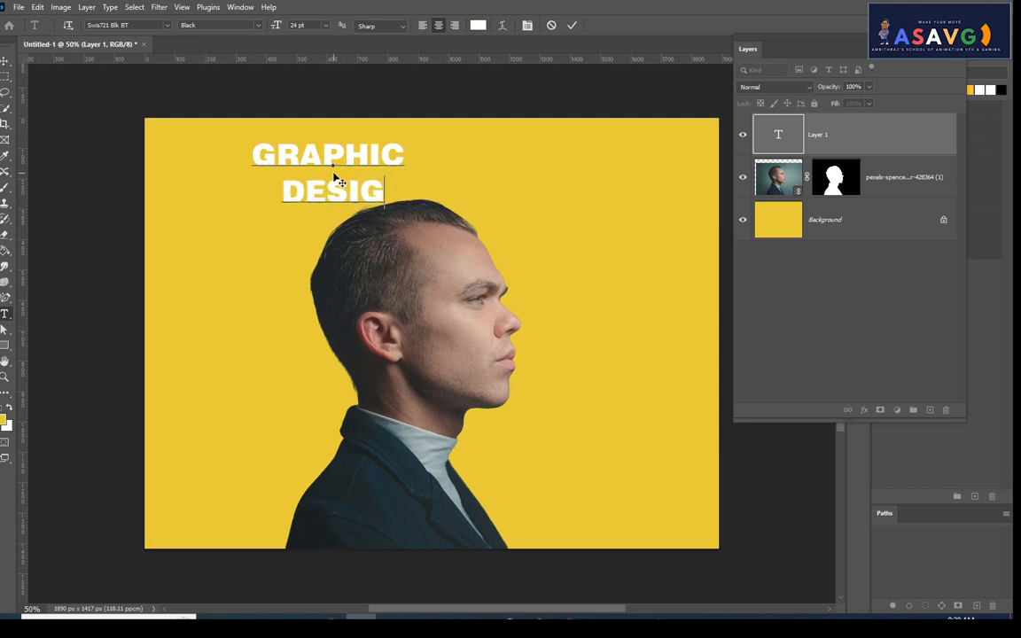
{"action": "type", "text": "NING"}
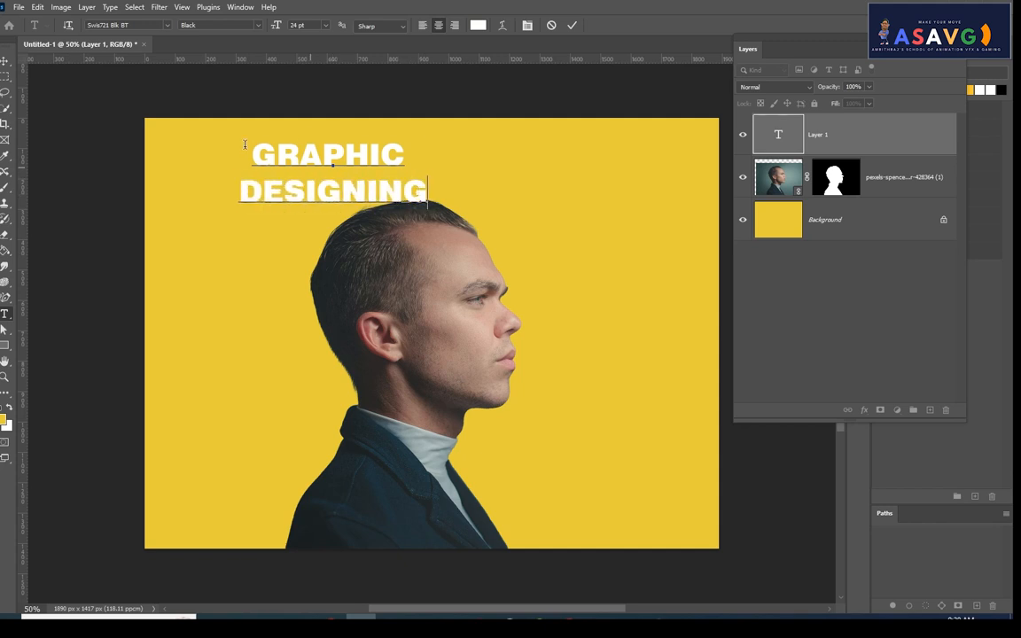
Step: Change the font of the whole GRAPHIC DESIGNING text to Alien Encounters
{"action": "key", "text": "ctrl+a"}
{"action": "left_click", "coordinate": [166, 25]}
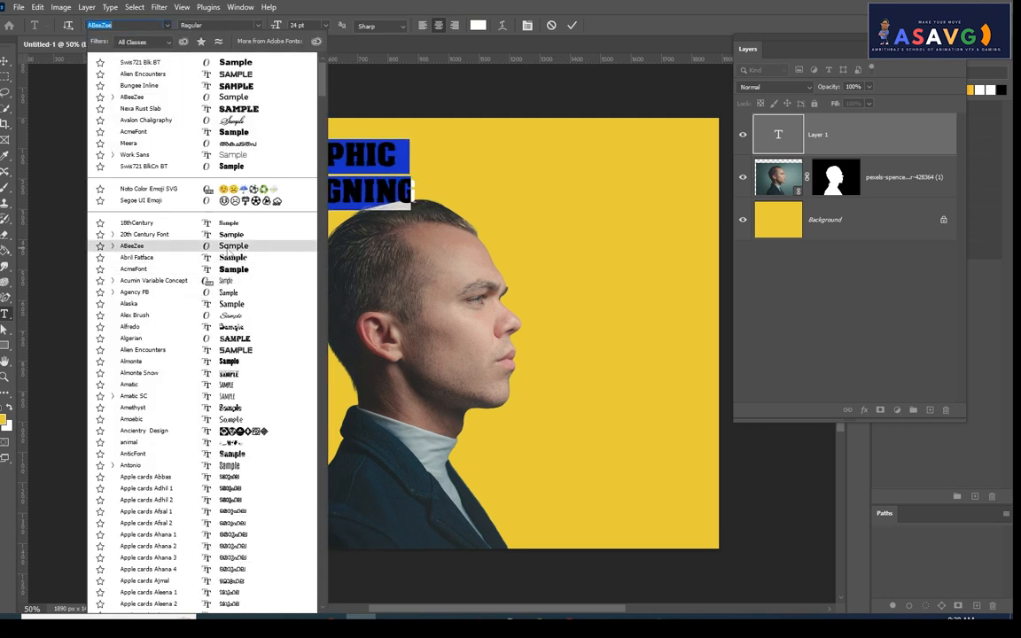
{"action": "left_click", "coordinate": [241, 350]}
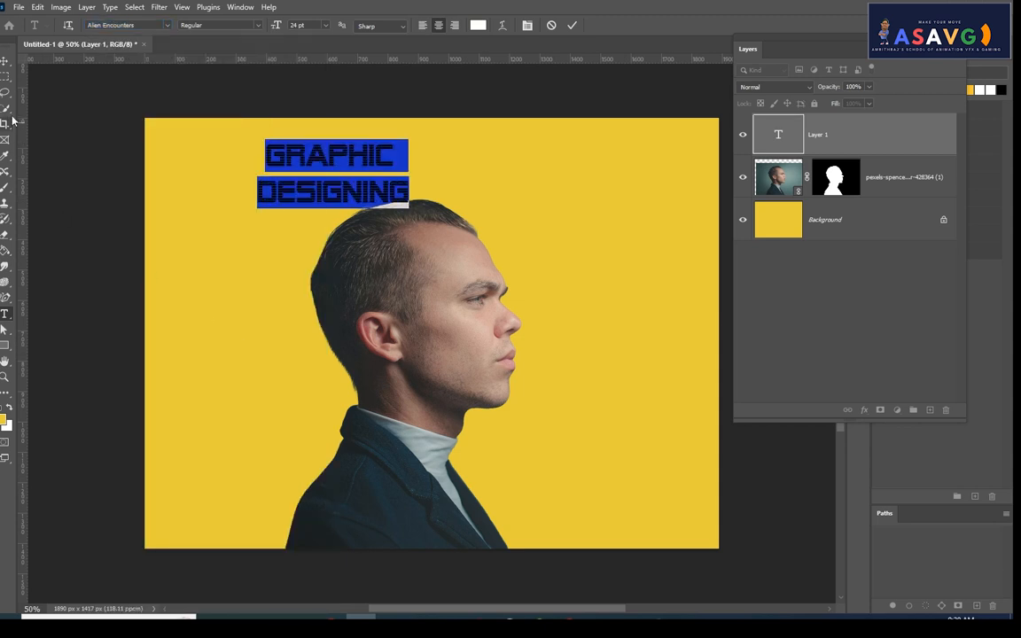
Step: Enlarge the GRAPHIC DESIGNING text to nearly the canvas width and position it across the man's head and neck
{"action": "left_click", "coordinate": [5, 61]}
{"action": "left_click_drag", "start_coordinate": [365, 202], "coordinate": [663, 378]}
{"action": "key", "text": "ctrl+t"}
{"action": "left_click_drag", "start_coordinate": [460, 199], "coordinate": [505, 271]}
{"action": "key", "text": "Return"}
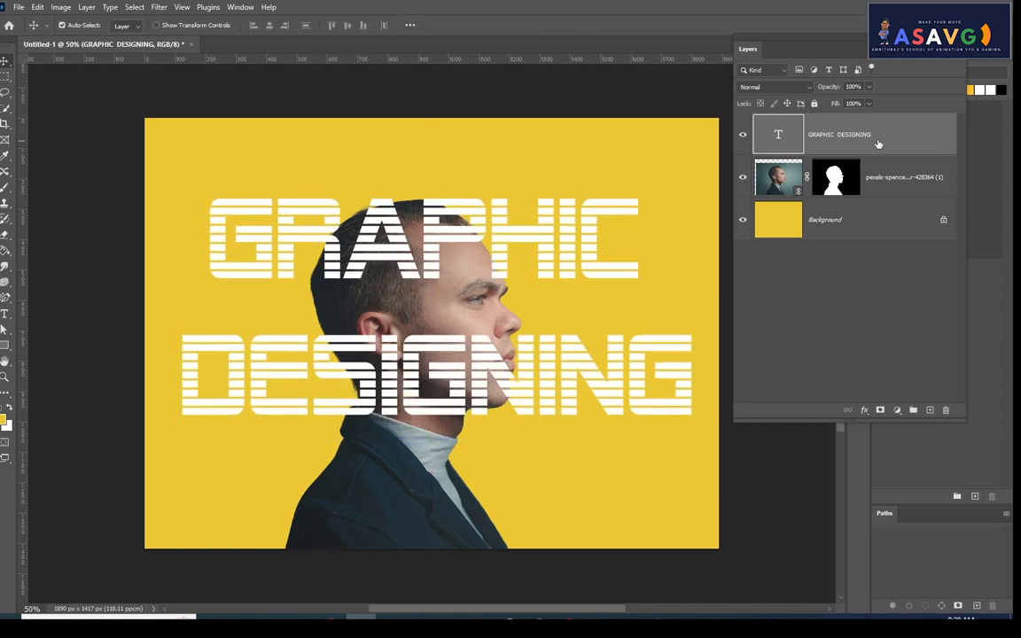
Step: Duplicate the text layer, place the copy below the portrait layer, and hide the text layer above the portrait
{"action": "key", "text": "ctrl+j"}
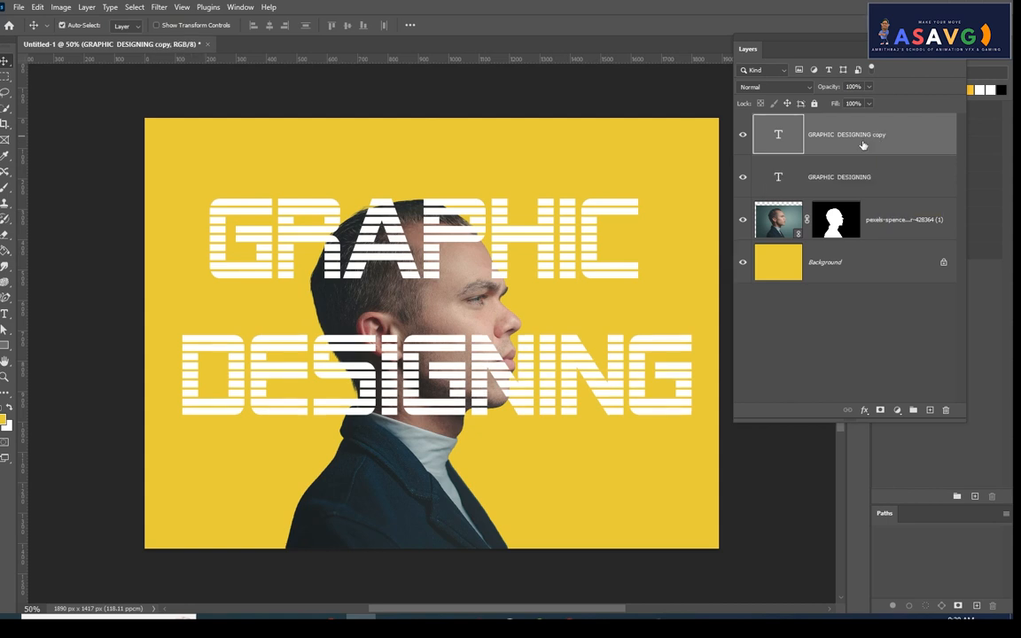
{"action": "left_click_drag", "start_coordinate": [862, 144], "coordinate": [855, 241]}
{"action": "left_click", "coordinate": [750, 138]}
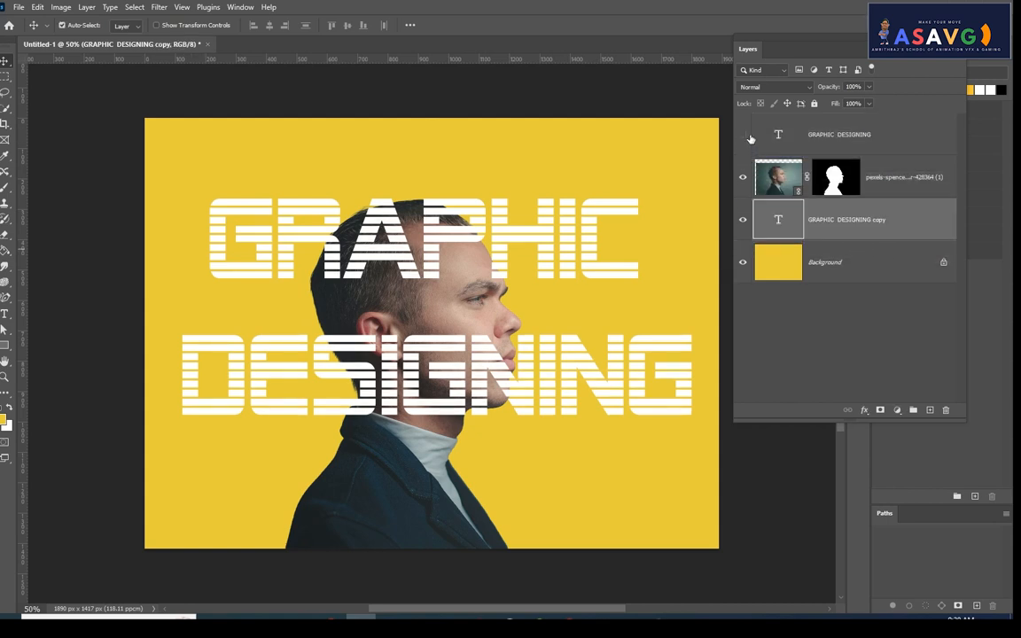
Step: Show the GRAPHIC DESIGNING text layer above the portrait and reduce its fill to 0%
{"action": "left_click", "coordinate": [750, 138]}
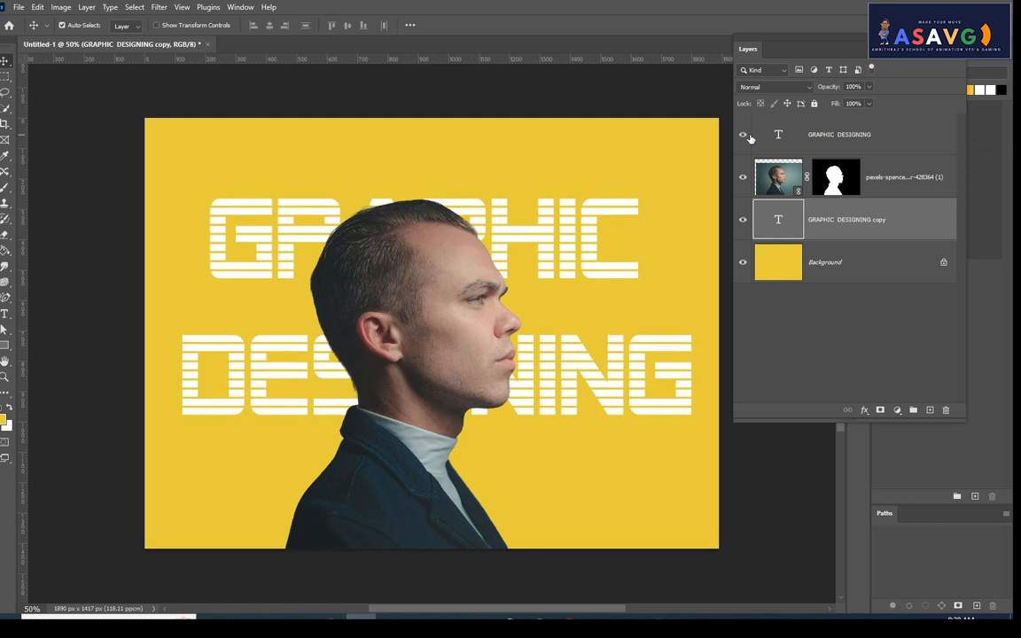
{"action": "left_click", "coordinate": [745, 135]}
{"action": "left_click", "coordinate": [750, 138]}
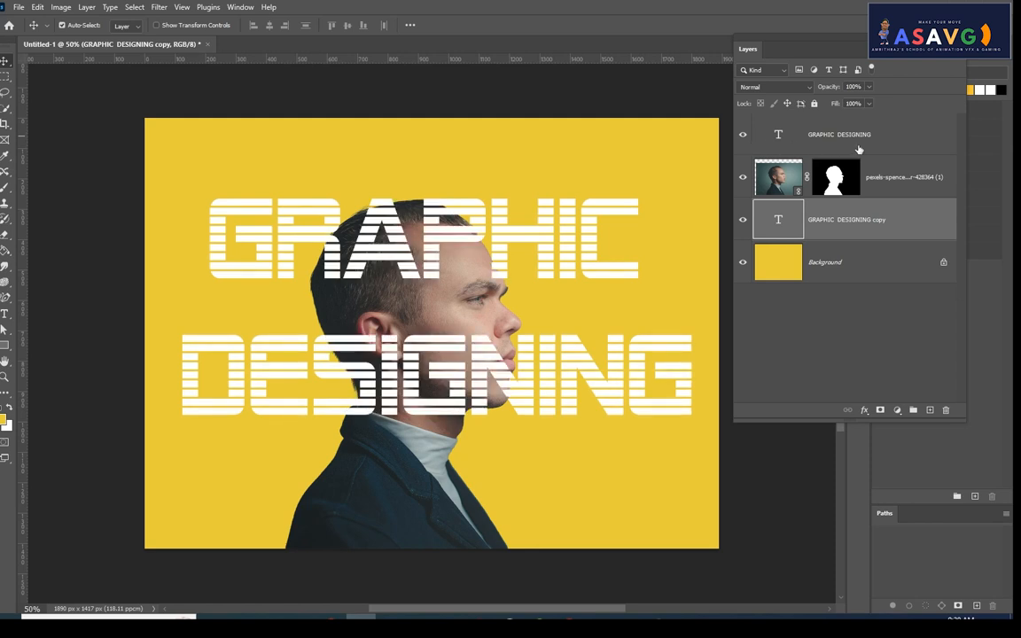
{"action": "left_click", "coordinate": [857, 134]}
{"action": "right_click", "coordinate": [860, 136]}
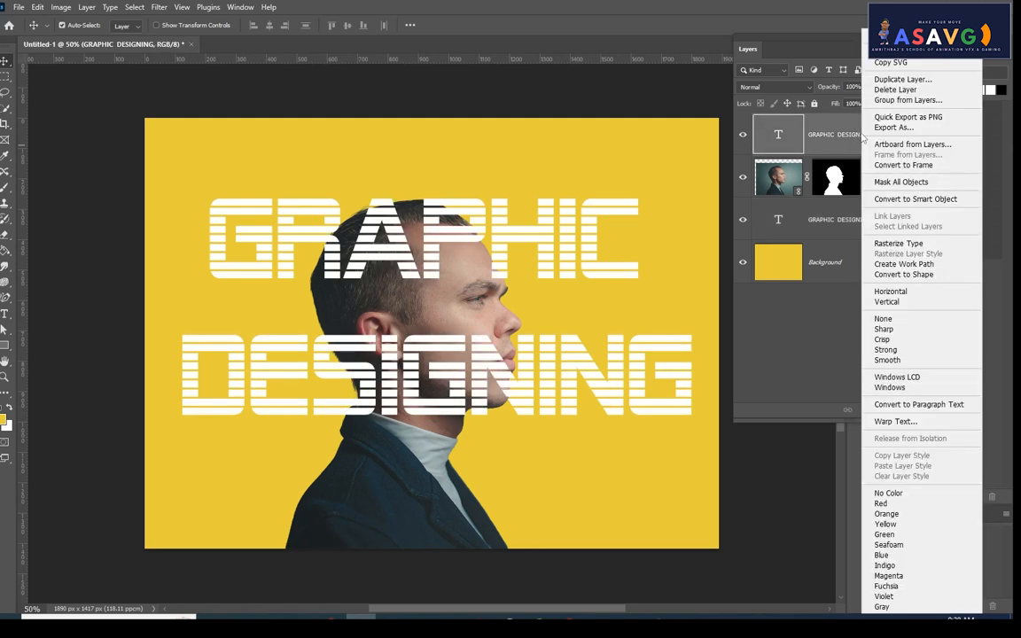
{"action": "left_click", "coordinate": [846, 130]}
{"action": "left_click", "coordinate": [869, 104]}
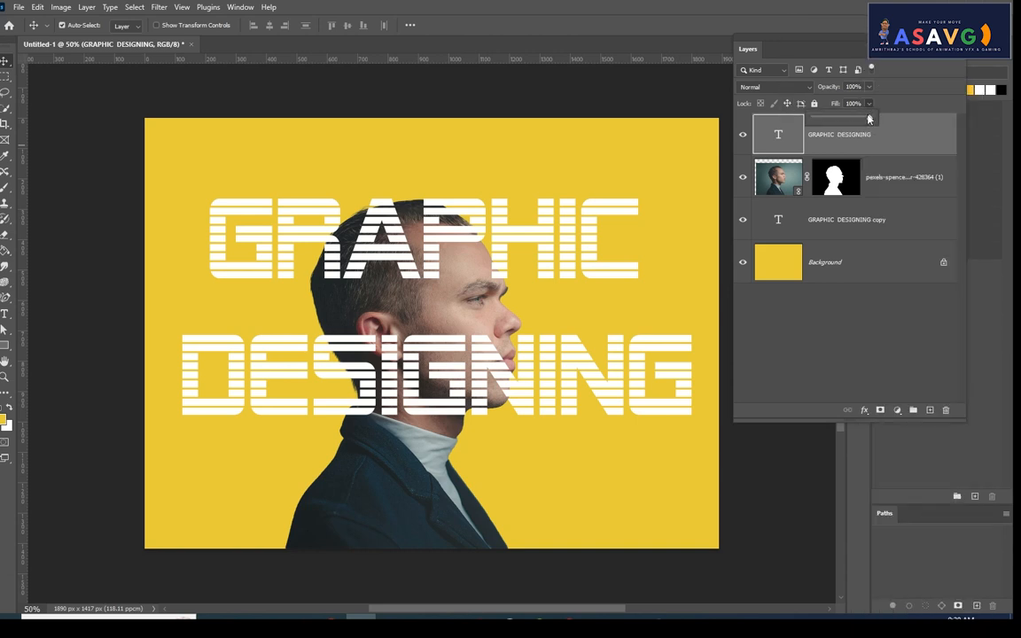
{"action": "left_click_drag", "start_coordinate": [866, 114], "coordinate": [674, 107]}
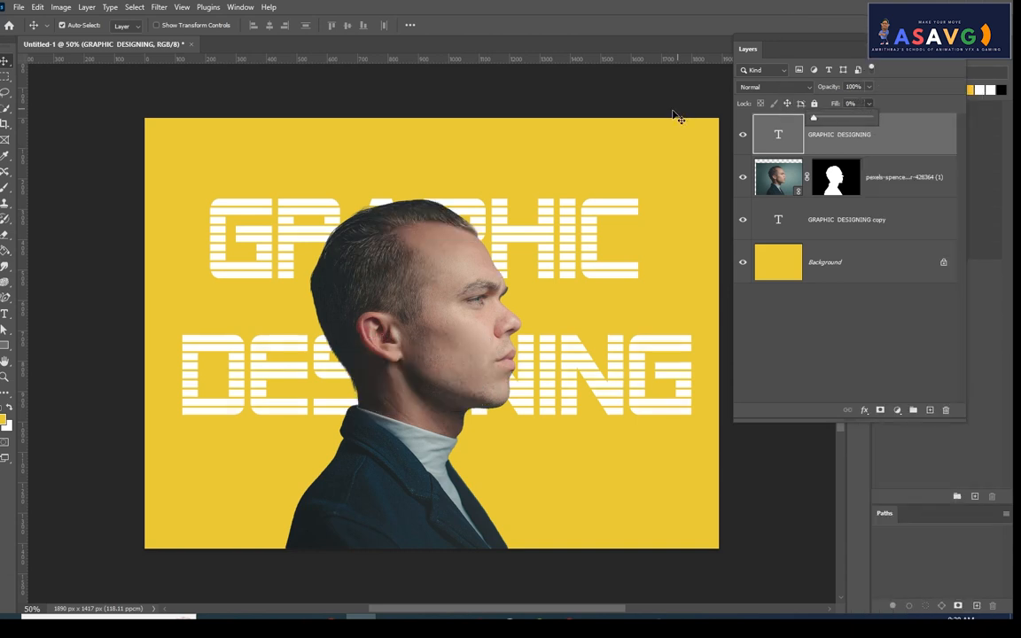
Step: Add a white 1 px outside stroke to the upper GRAPHIC DESIGNING text layer
{"action": "right_click", "coordinate": [860, 144]}
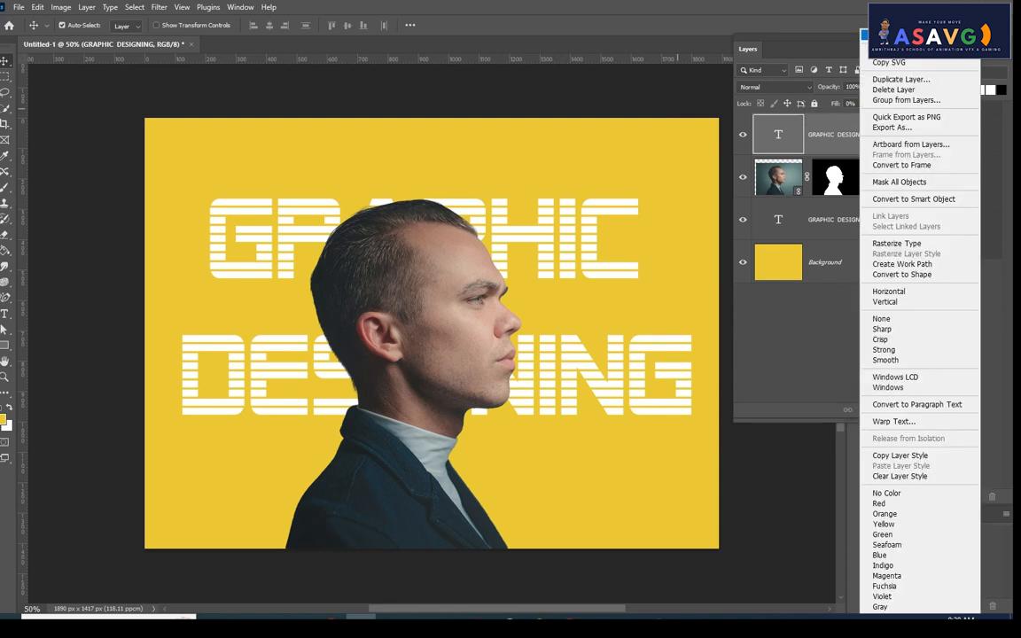
{"action": "left_click", "coordinate": [882, 36]}
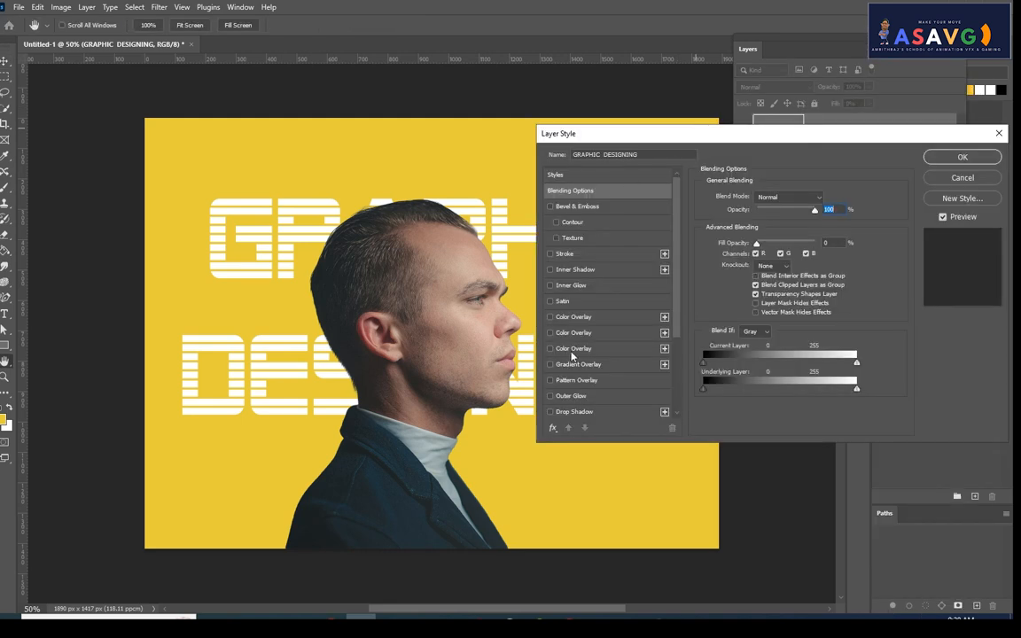
{"action": "left_click", "coordinate": [551, 254]}
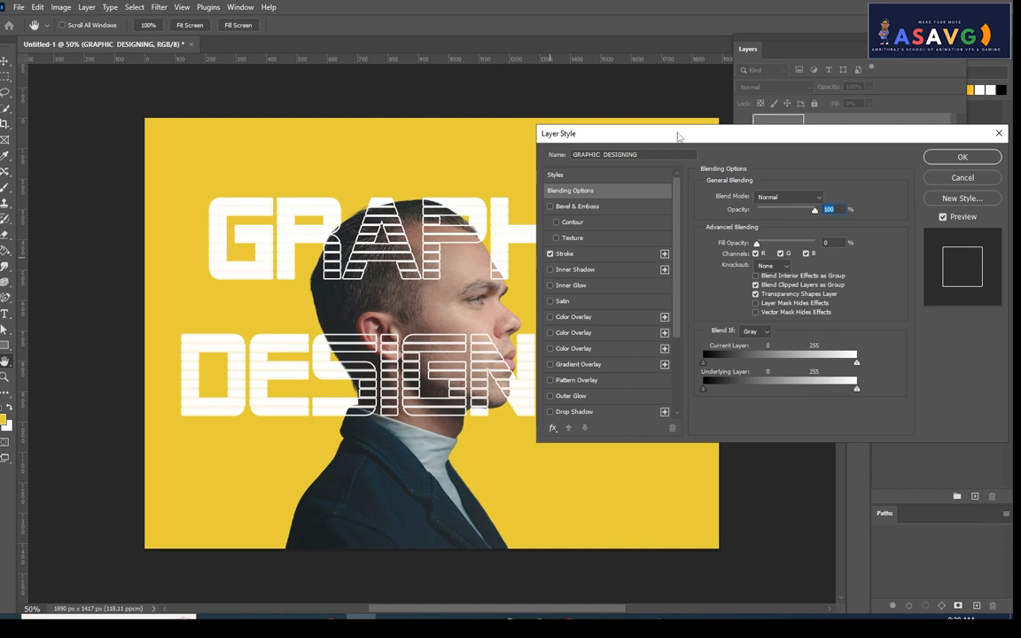
{"action": "left_click_drag", "start_coordinate": [679, 136], "coordinate": [708, 121]}
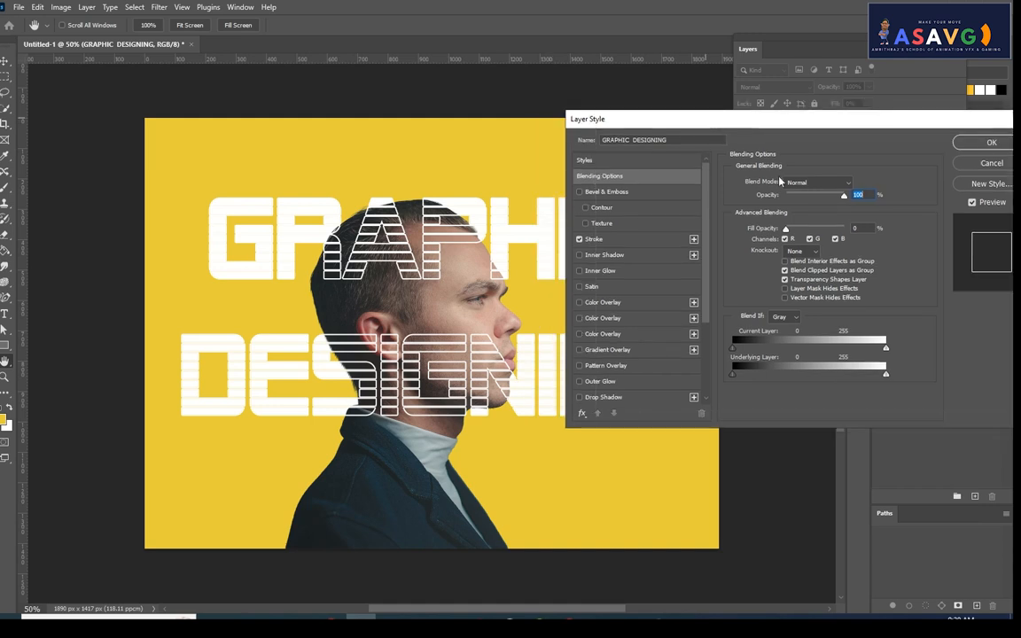
{"action": "left_click", "coordinate": [594, 240]}
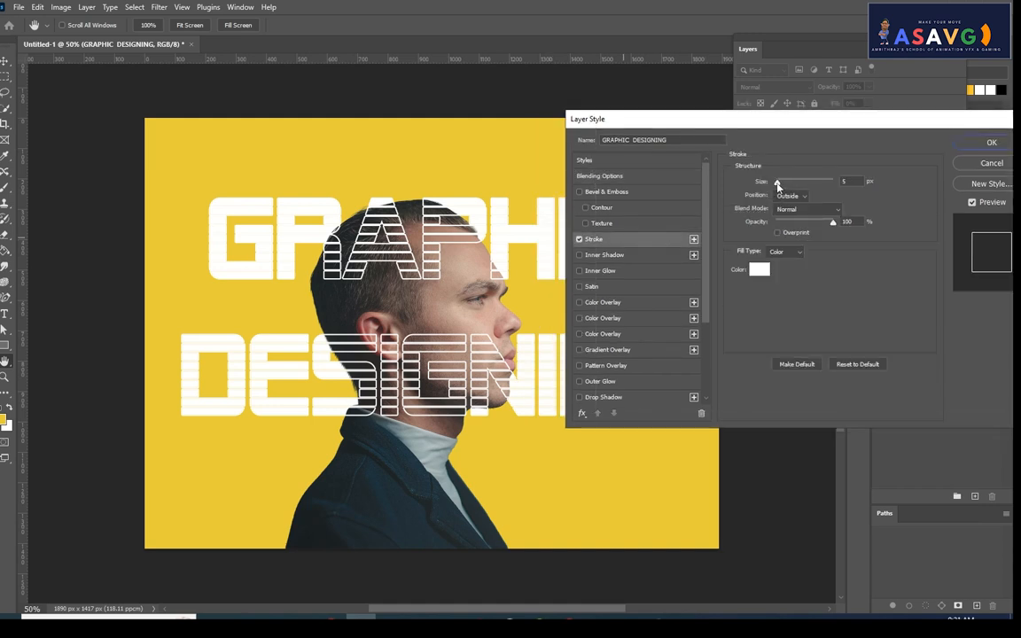
{"action": "left_click_drag", "start_coordinate": [777, 183], "coordinate": [774, 188]}
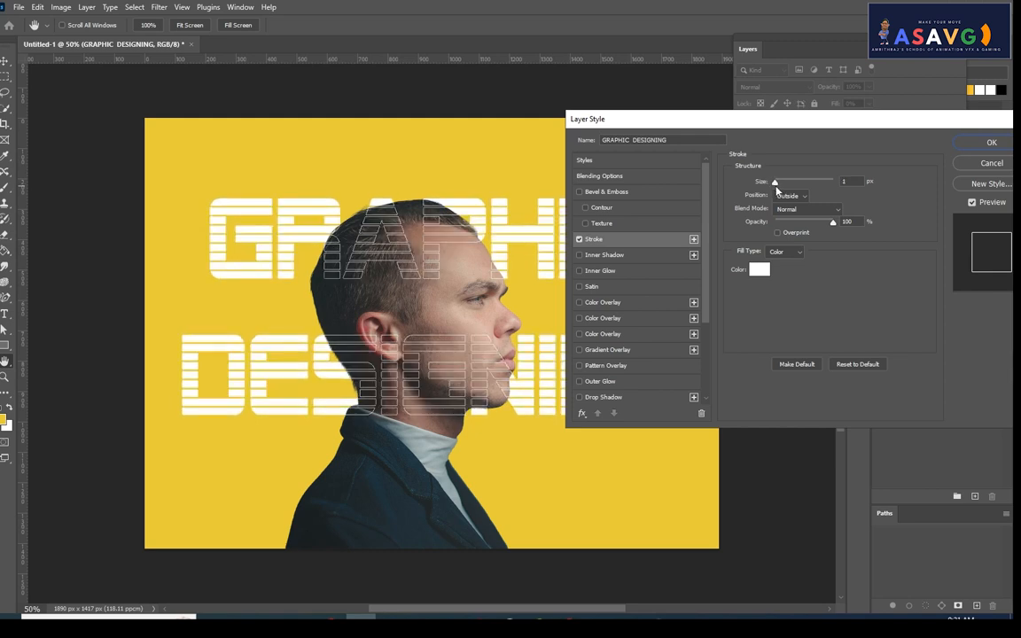
{"action": "left_click", "coordinate": [775, 187]}
{"action": "left_click", "coordinate": [983, 143]}
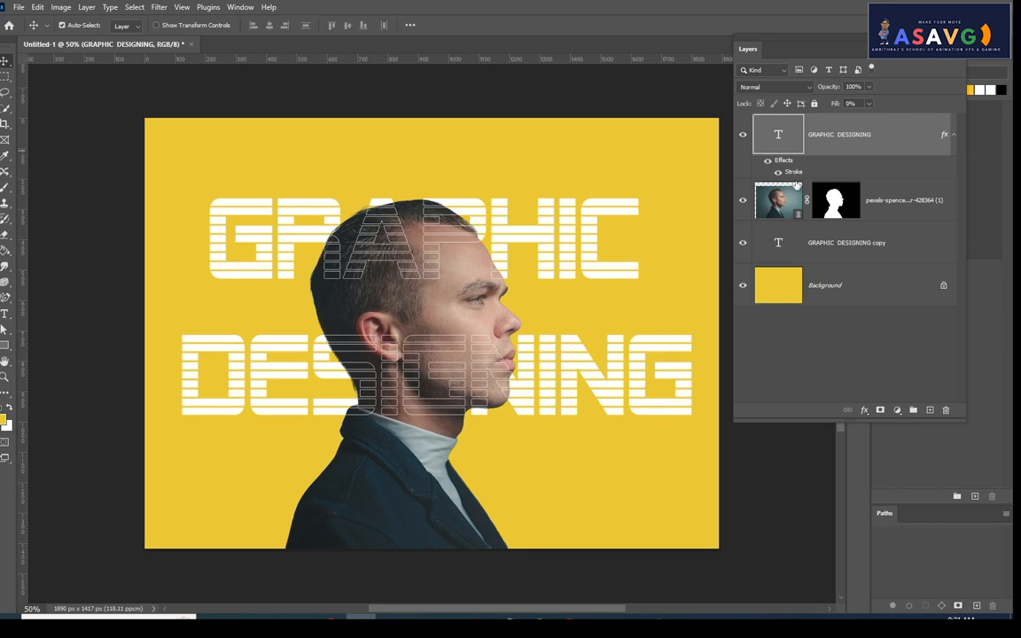
Step: Increase the stroke size of the upper GRAPHIC DESIGNING text layer to 2 px
{"action": "right_click", "coordinate": [885, 131]}
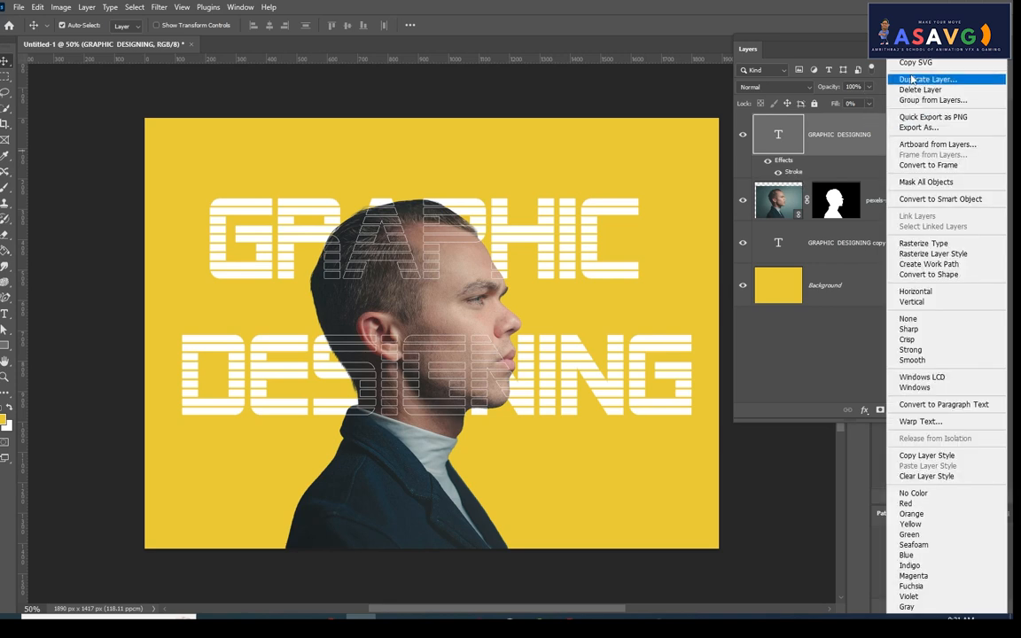
{"action": "left_click", "coordinate": [841, 60]}
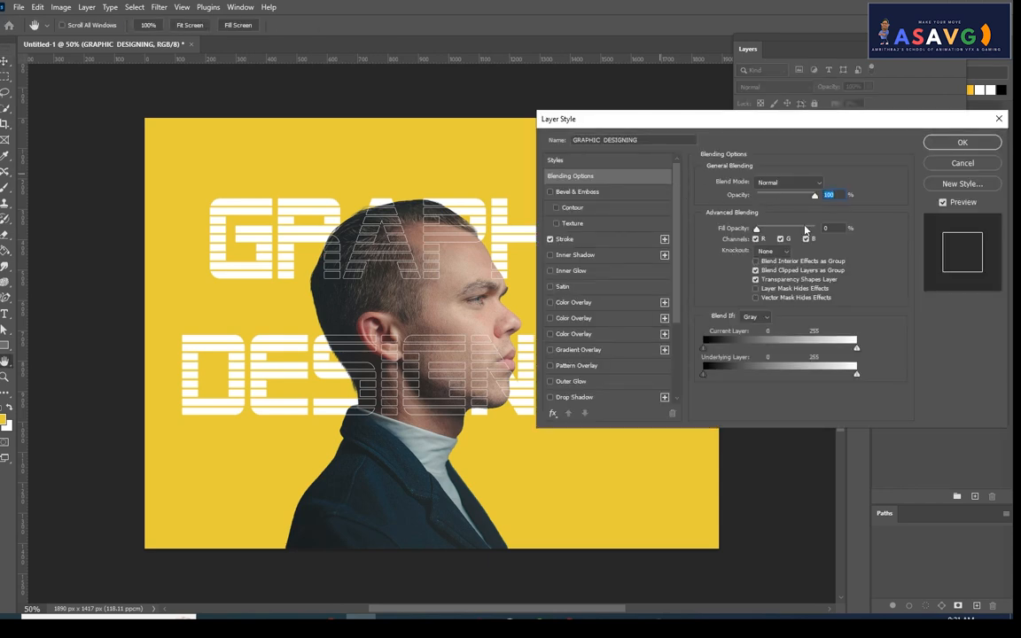
{"action": "left_click", "coordinate": [567, 239]}
{"action": "left_click", "coordinate": [823, 180]}
{"action": "type", "text": "1"}
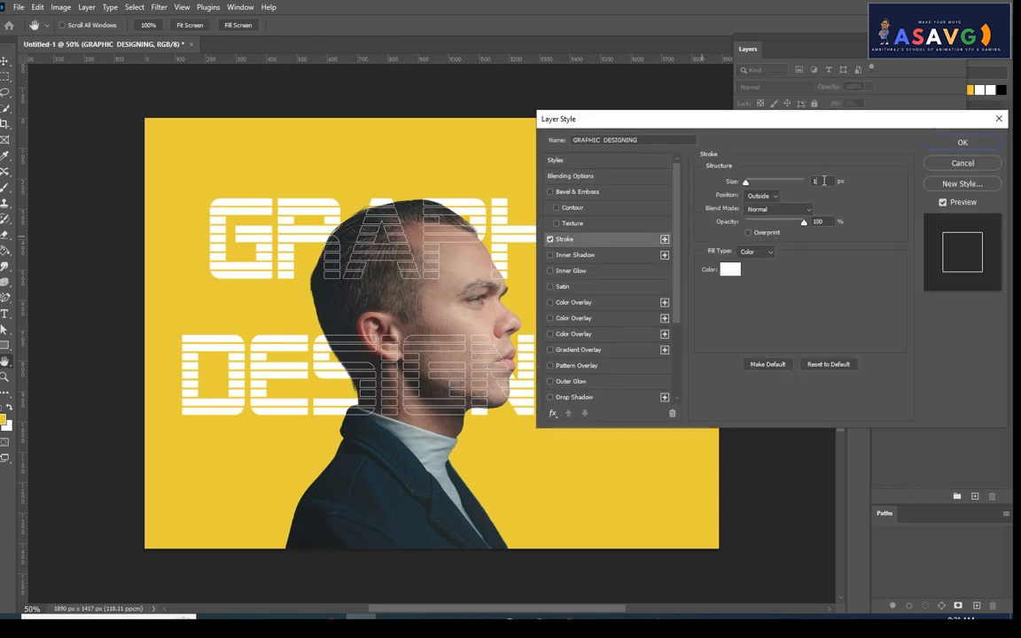
{"action": "type", "text": ".8"}
{"action": "left_click", "coordinate": [962, 144]}
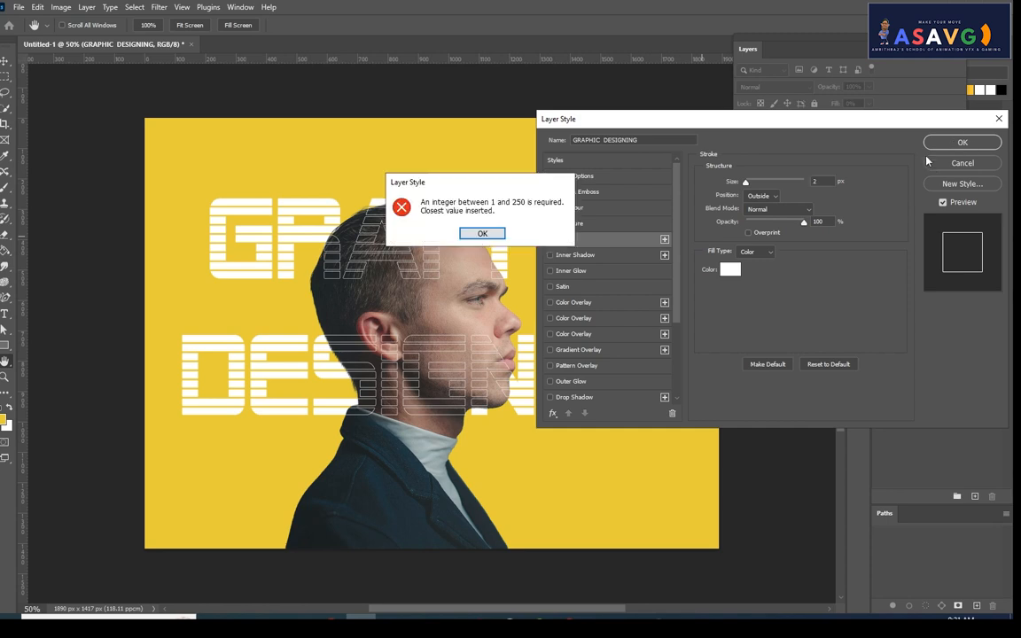
{"action": "left_click", "coordinate": [482, 233]}
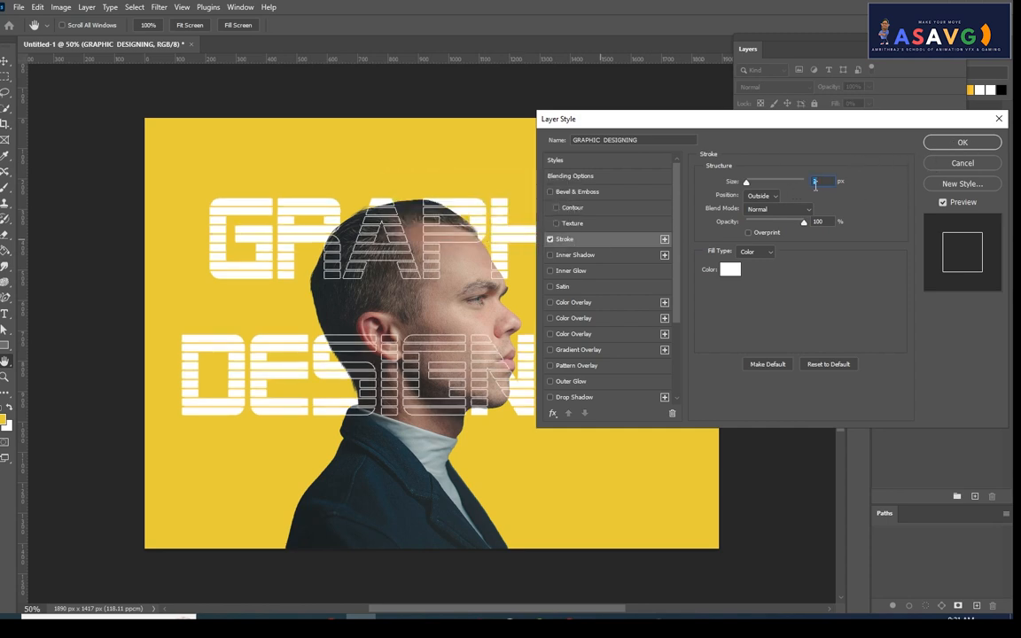
{"action": "left_click", "coordinate": [959, 143]}
Step: Convert the outlined text layer to a smart object and clip it to the portrait layer below
{"action": "right_click", "coordinate": [847, 137]}
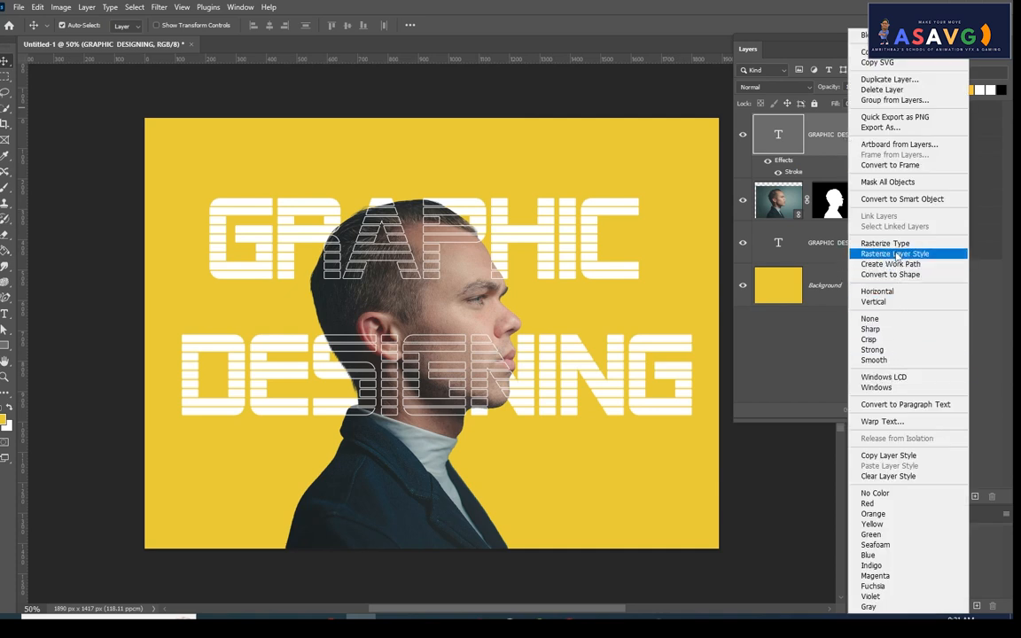
{"action": "left_click", "coordinate": [902, 199]}
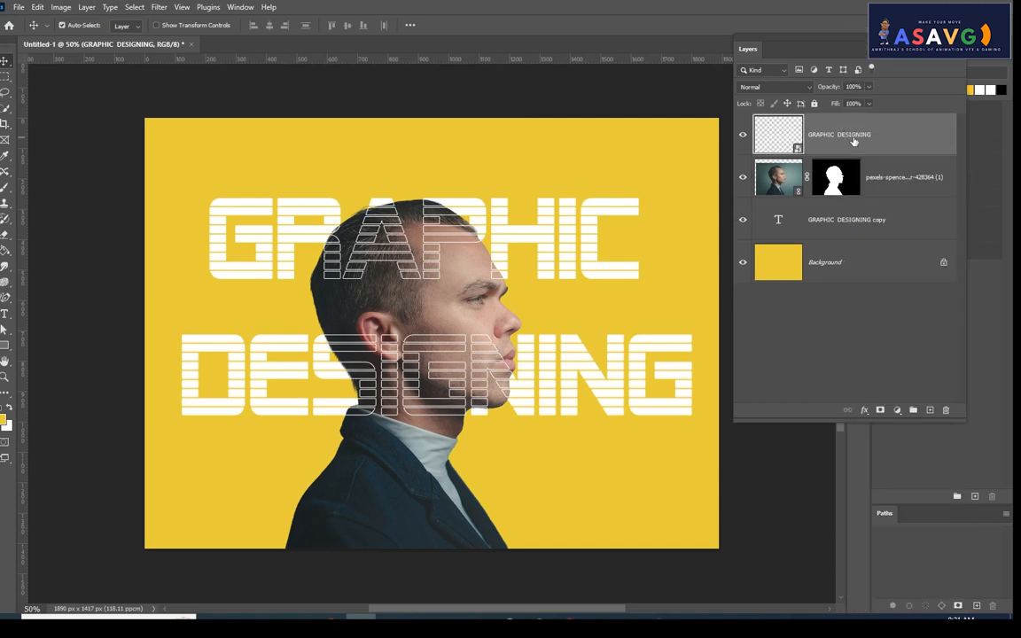
{"action": "right_click", "coordinate": [853, 140]}
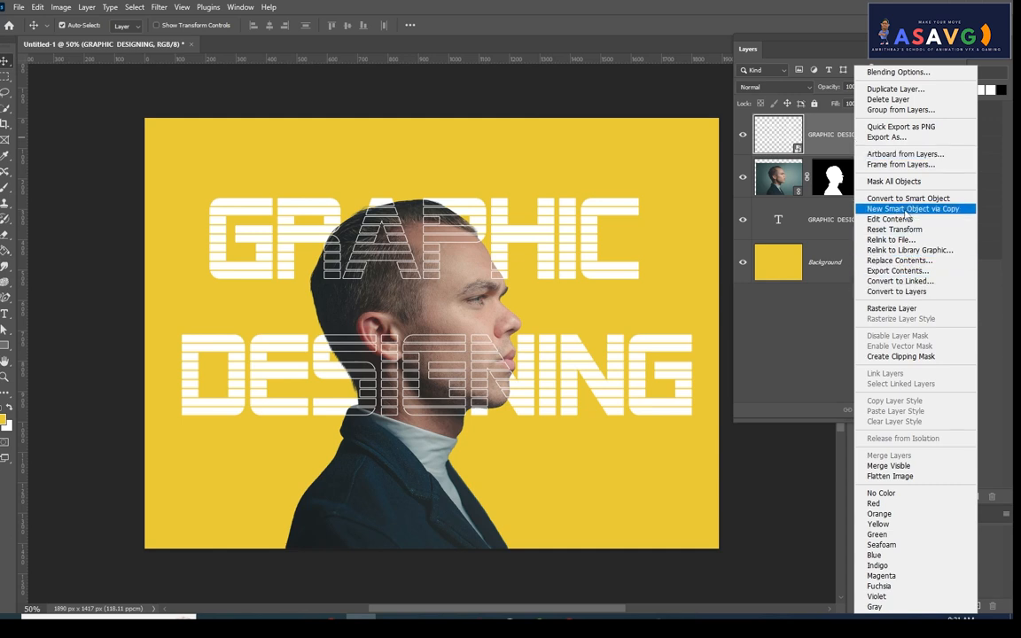
{"action": "left_click", "coordinate": [912, 357]}
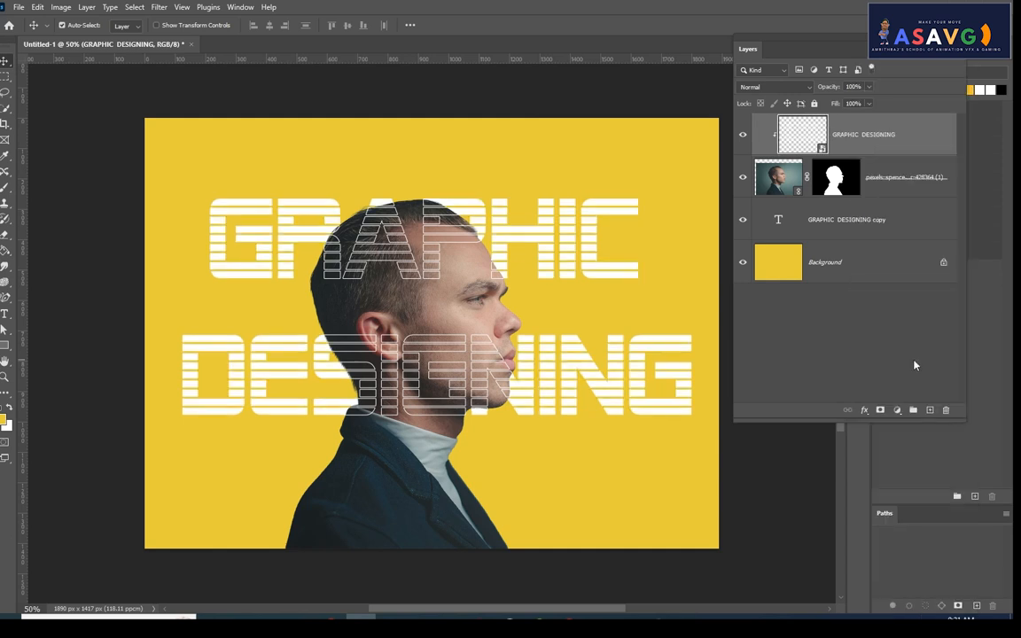
{"action": "left_click", "coordinate": [743, 221]}
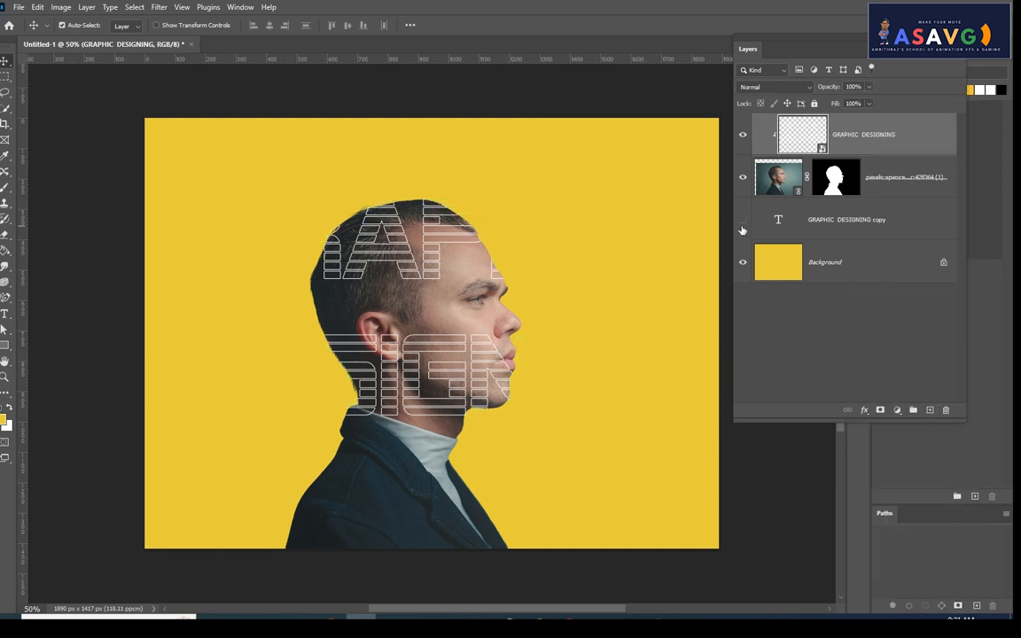
{"action": "left_click", "coordinate": [743, 220]}
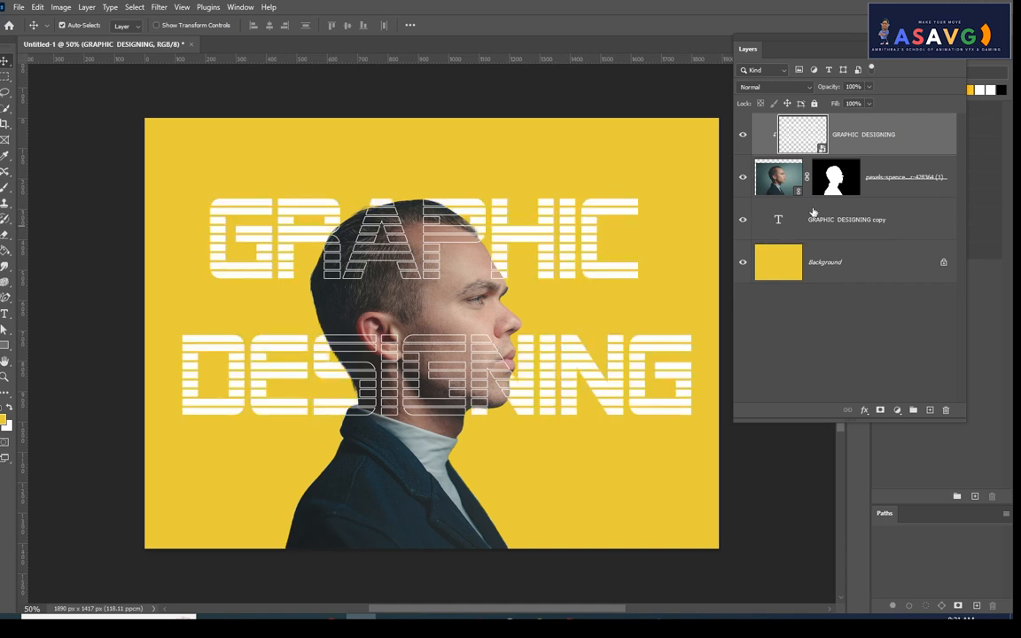
Step: Link the outlined text layer with the solid text copy and move both together across the canvas, down over the man's face
{"action": "left_click", "coordinate": [896, 221], "text": "ctrl"}
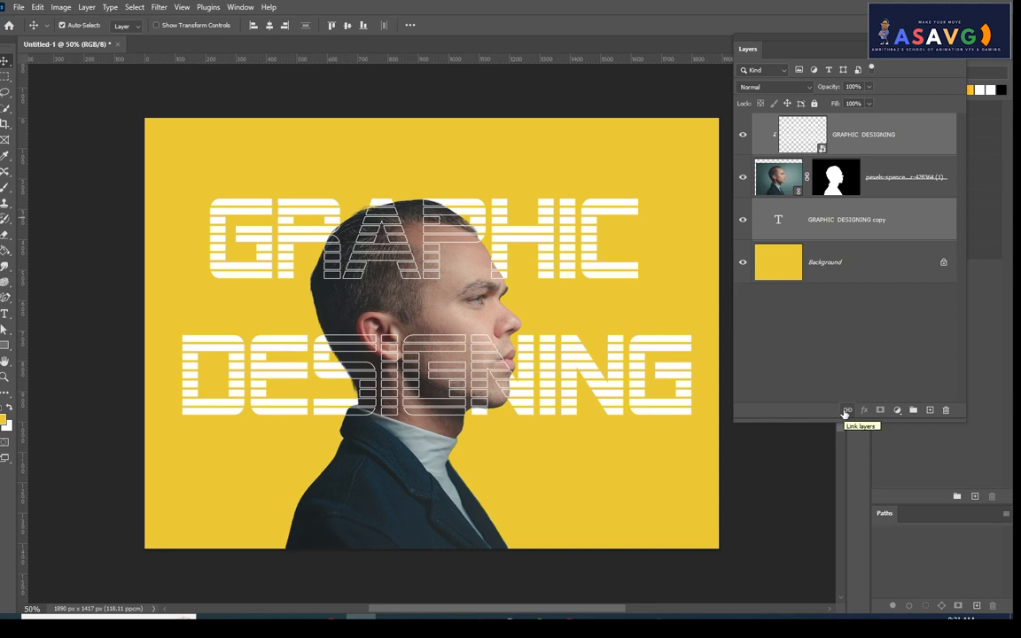
{"action": "left_click_drag", "start_coordinate": [441, 337], "coordinate": [568, 379]}
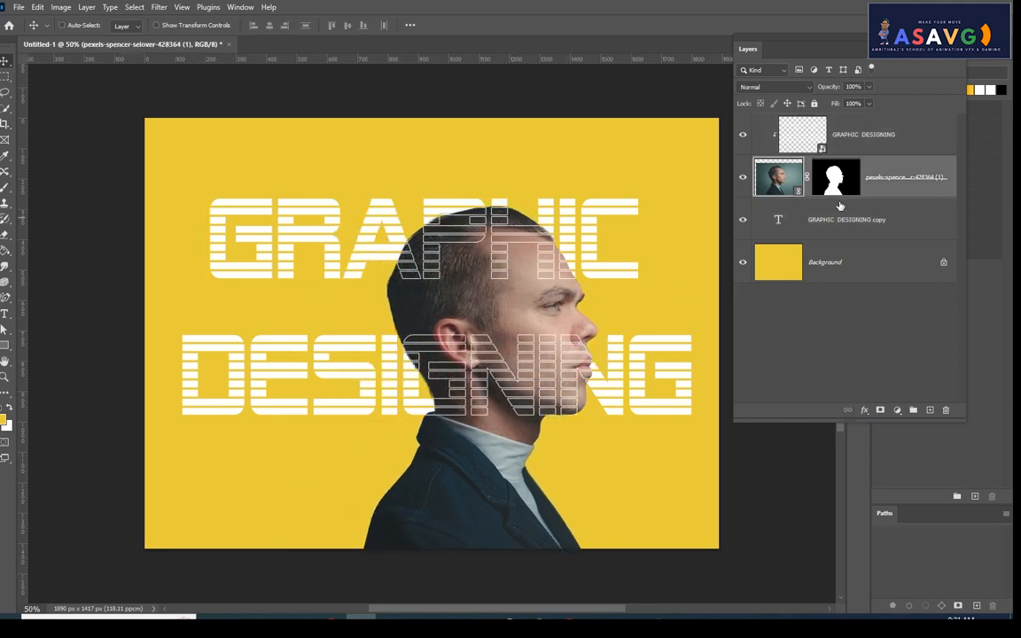
{"action": "key", "text": "ctrl+z"}
{"action": "left_click", "coordinate": [881, 141]}
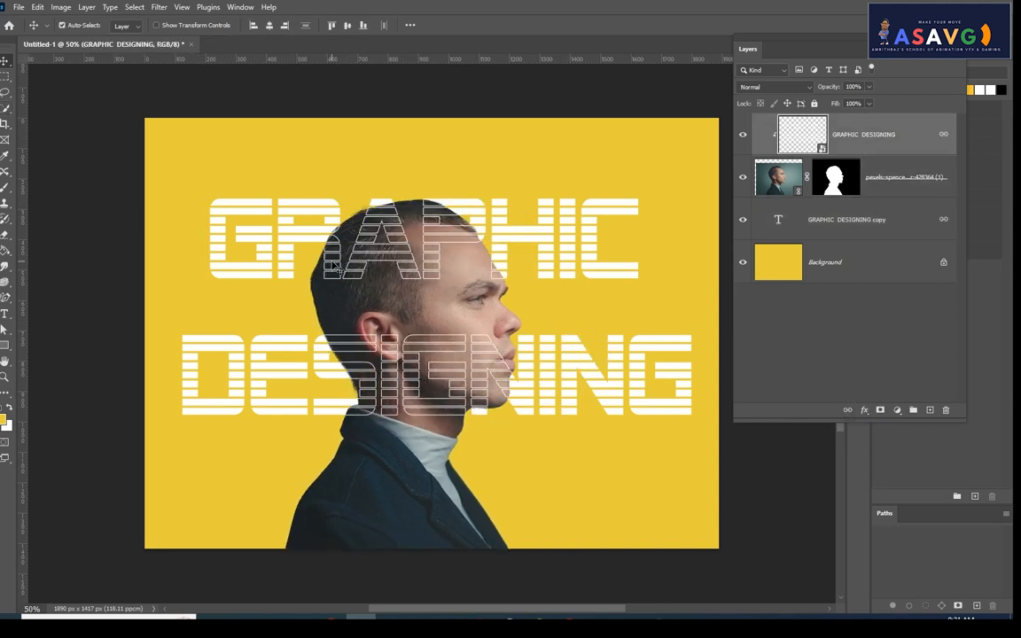
{"action": "left_click_drag", "start_coordinate": [334, 286], "coordinate": [249, 267]}
{"action": "left_click_drag", "start_coordinate": [335, 206], "coordinate": [418, 295]}
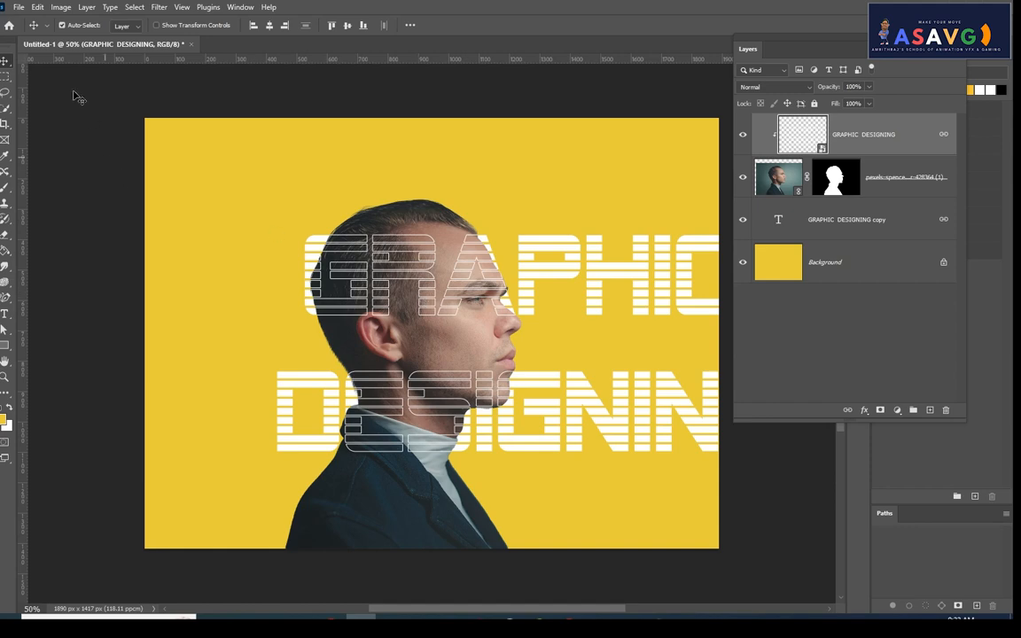
Step: Close the current poster without saving and create a new document from the Default Photoshop Size preset, 16 x 12 cm at 118.11 ppcm
{"action": "left_click", "coordinate": [191, 44]}
{"action": "left_click", "coordinate": [485, 232]}
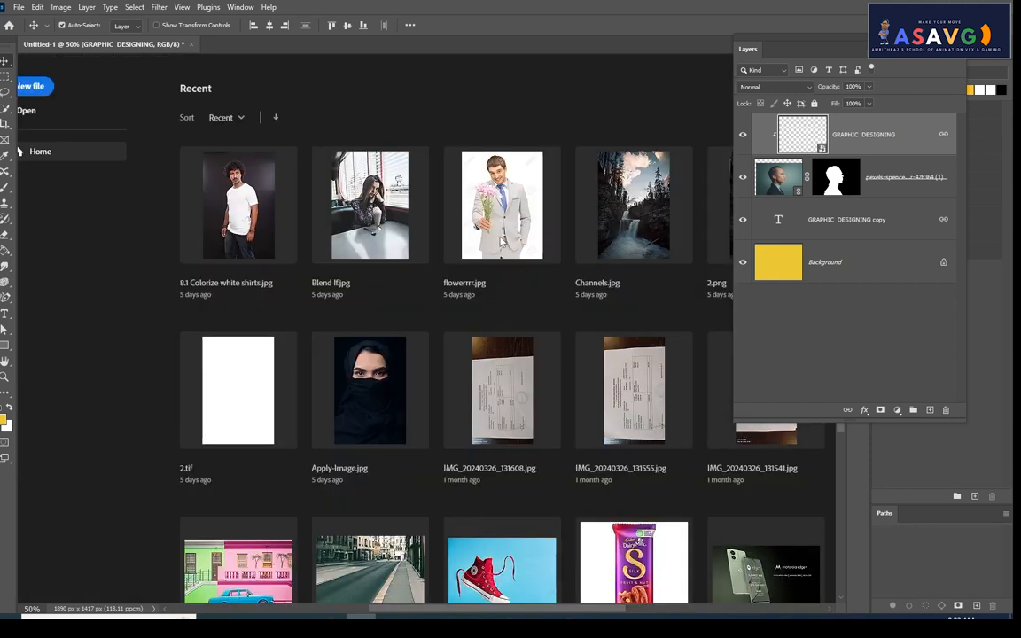
{"action": "left_click", "coordinate": [19, 83]}
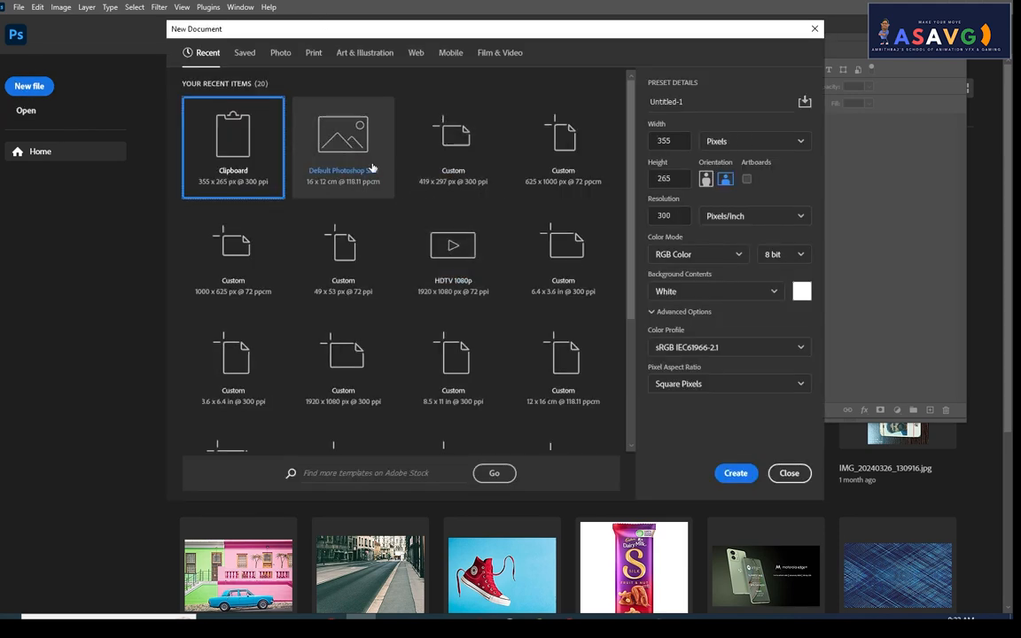
{"action": "left_click", "coordinate": [321, 142]}
{"action": "left_click", "coordinate": [734, 473]}
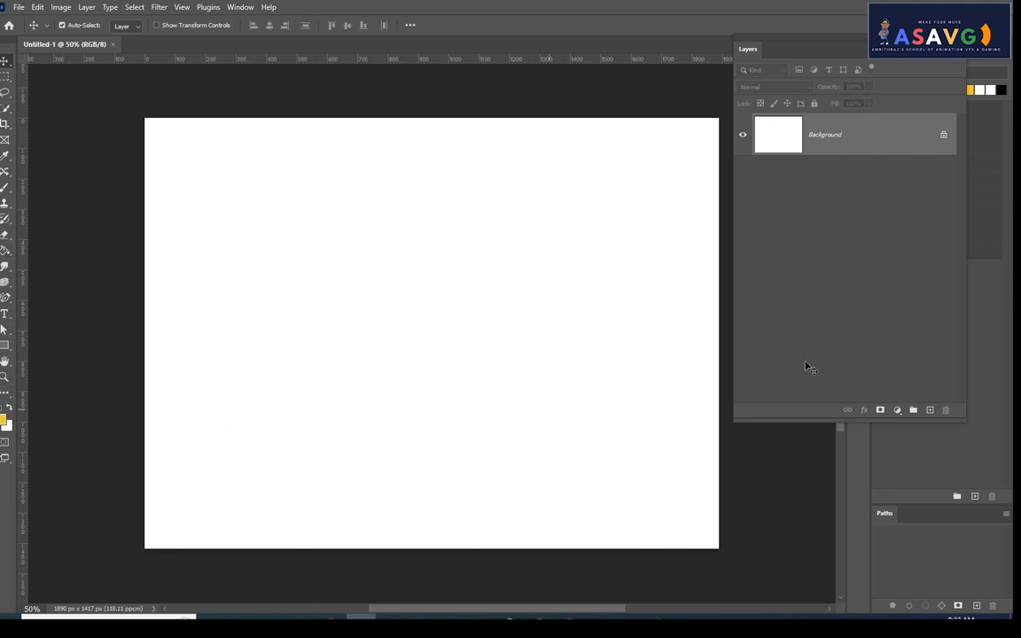
Step: Unlock the Background layer and add a Gradient fill layer above it
{"action": "left_click_drag", "start_coordinate": [838, 59], "coordinate": [850, 50]}
{"action": "left_click", "coordinate": [935, 117]}
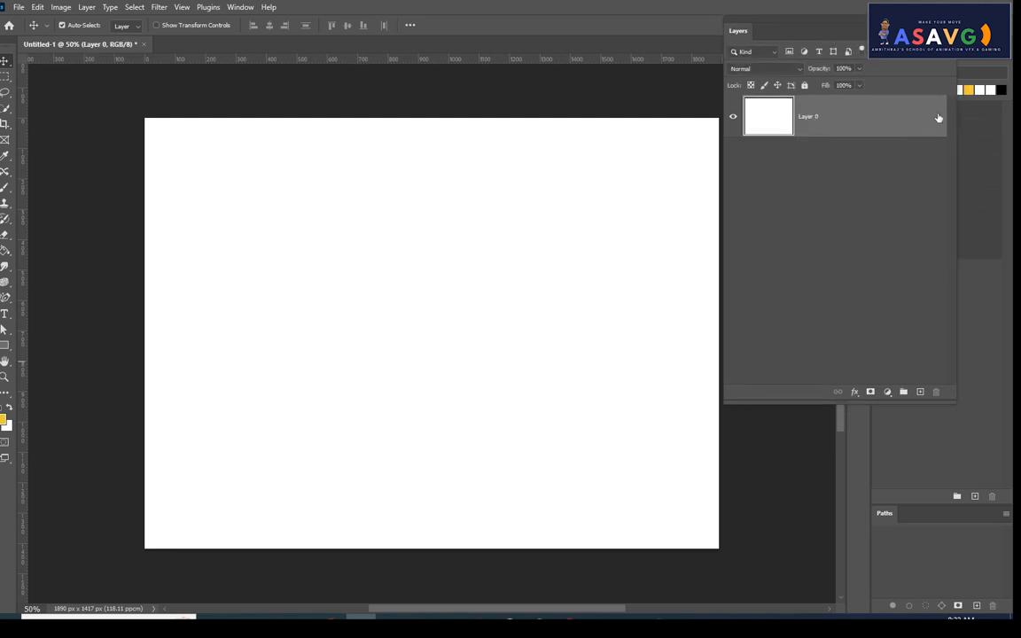
{"action": "left_click", "coordinate": [887, 392]}
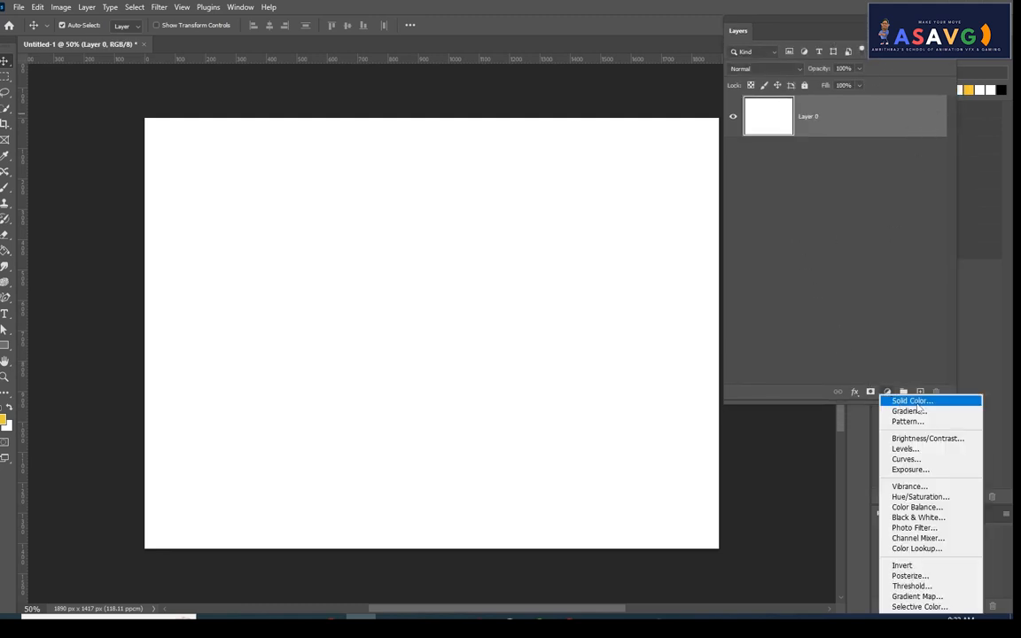
{"action": "left_click", "coordinate": [912, 412]}
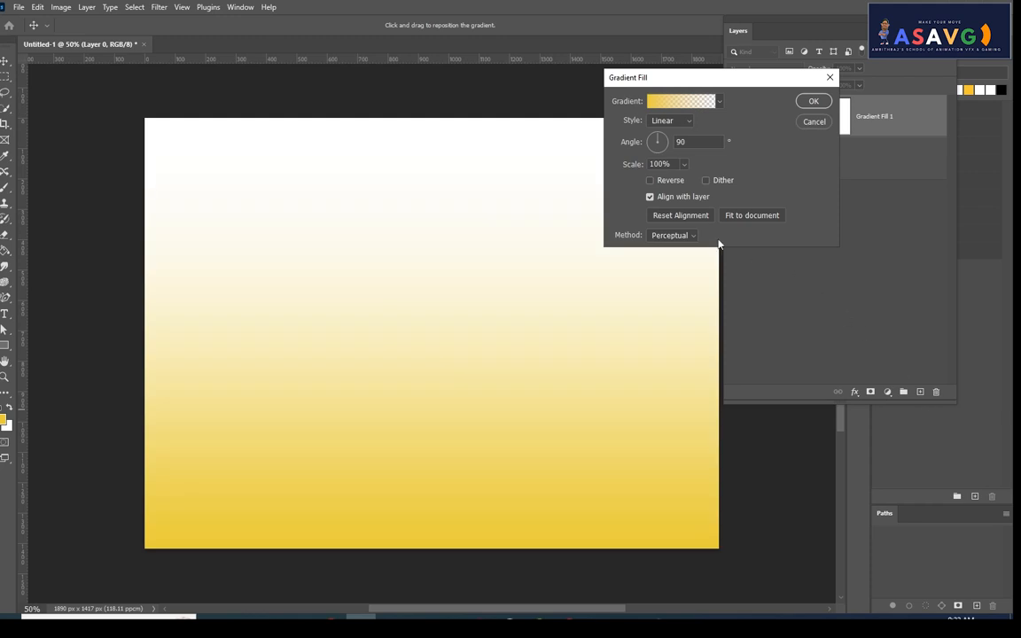
Step: Apply the Purple_15 preset from the Purples group to the gradient fill and accept it
{"action": "left_click", "coordinate": [666, 103]}
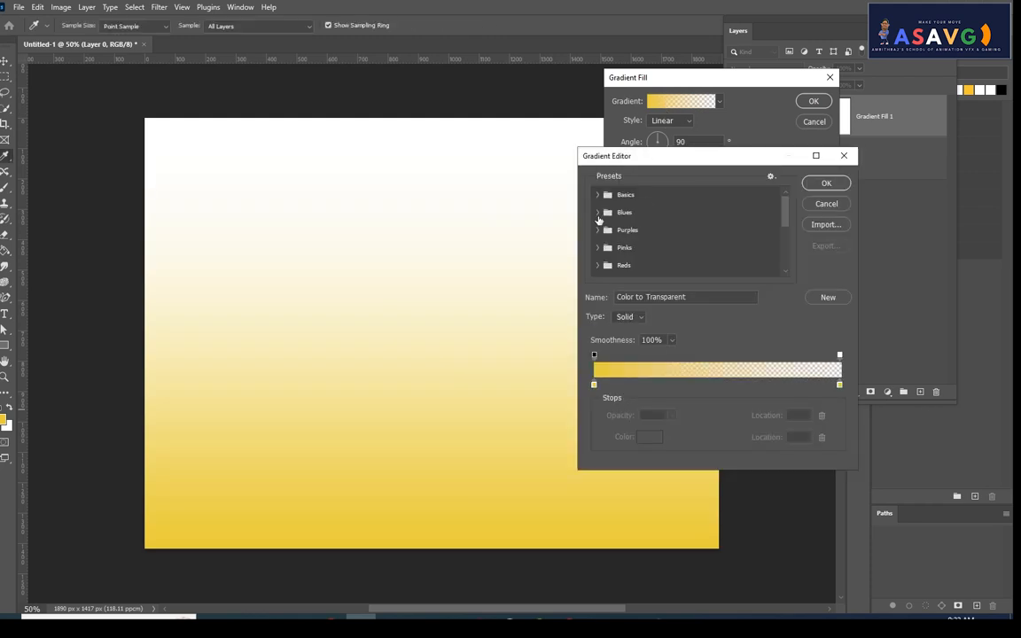
{"action": "scroll", "coordinate": [607, 257], "scroll_direction": "down", "scroll_amount": 1}
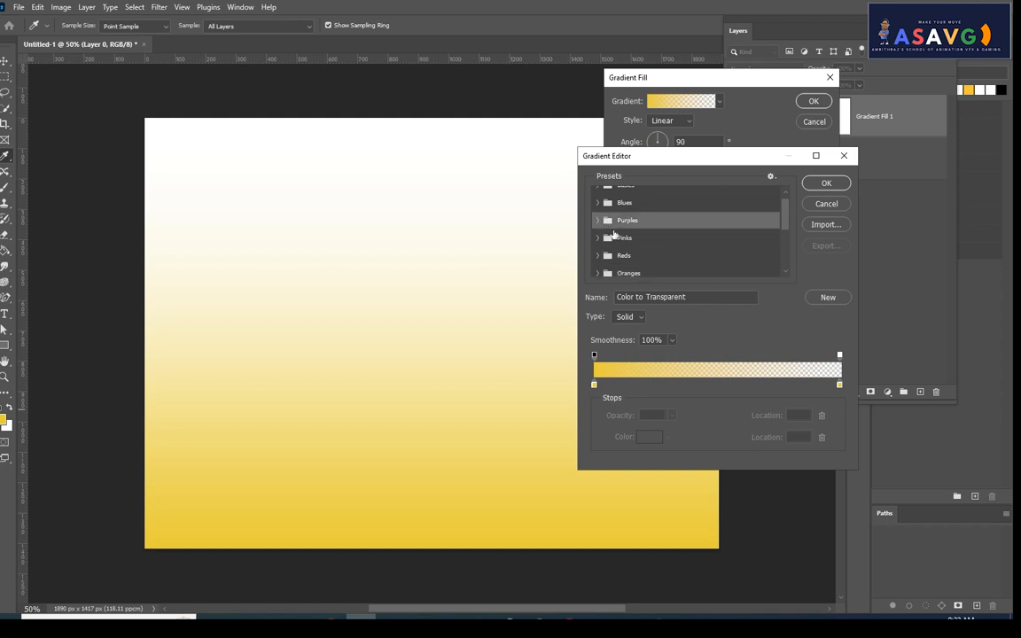
{"action": "left_click", "coordinate": [599, 222]}
{"action": "left_click", "coordinate": [708, 258]}
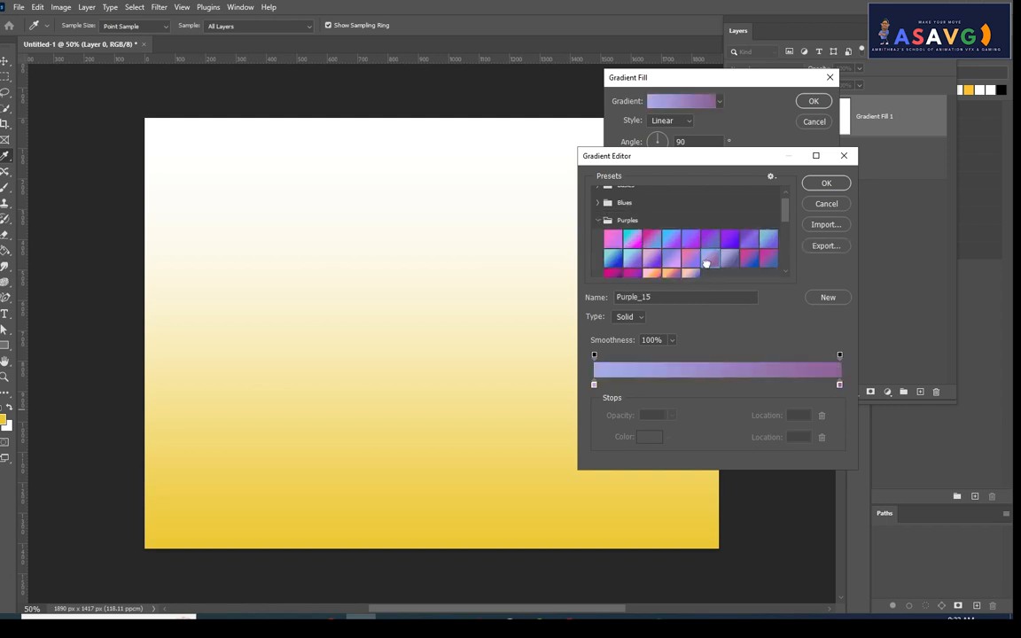
{"action": "left_click", "coordinate": [825, 183]}
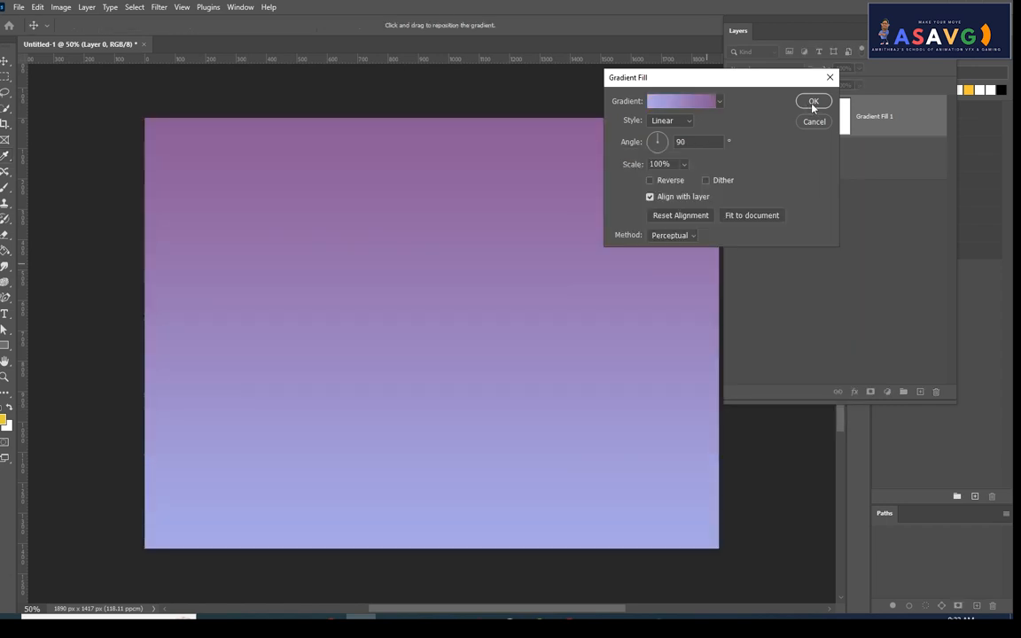
{"action": "left_click", "coordinate": [813, 102]}
{"action": "left_click_drag", "start_coordinate": [826, 37], "coordinate": [838, 38]}
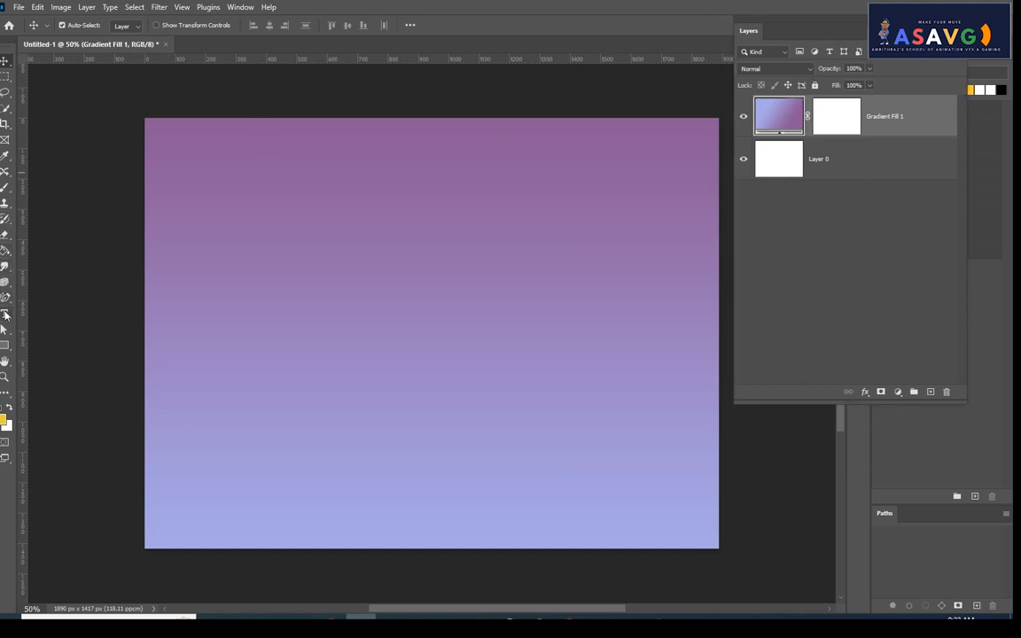
Step: Add the text GRAPHICS in white Alien Encounters, 24 pt, on the upper middle of the canvas
{"action": "left_click", "coordinate": [5, 313]}
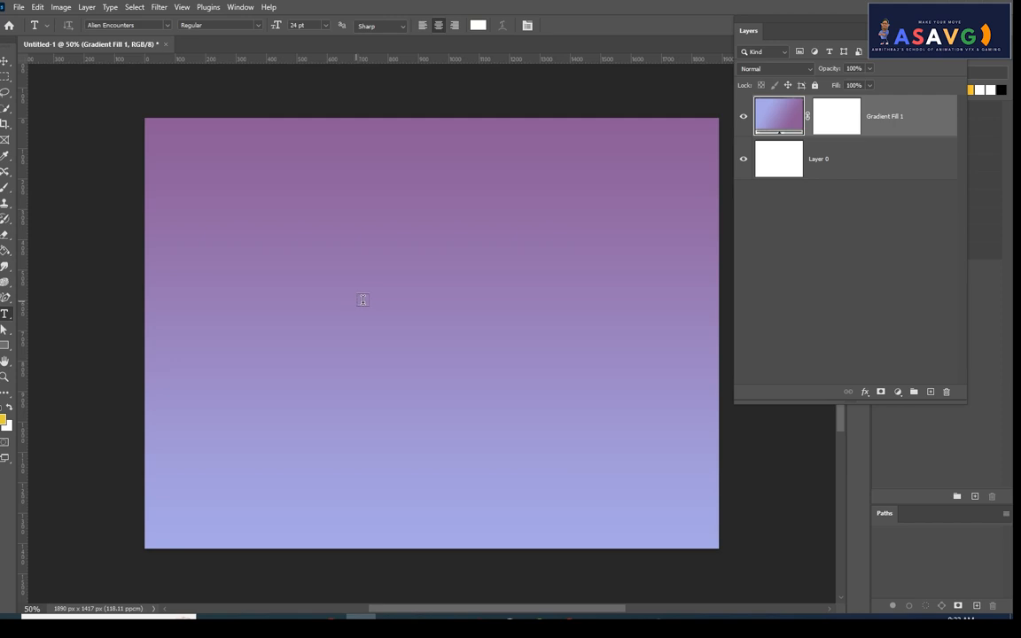
{"action": "left_click", "coordinate": [362, 299]}
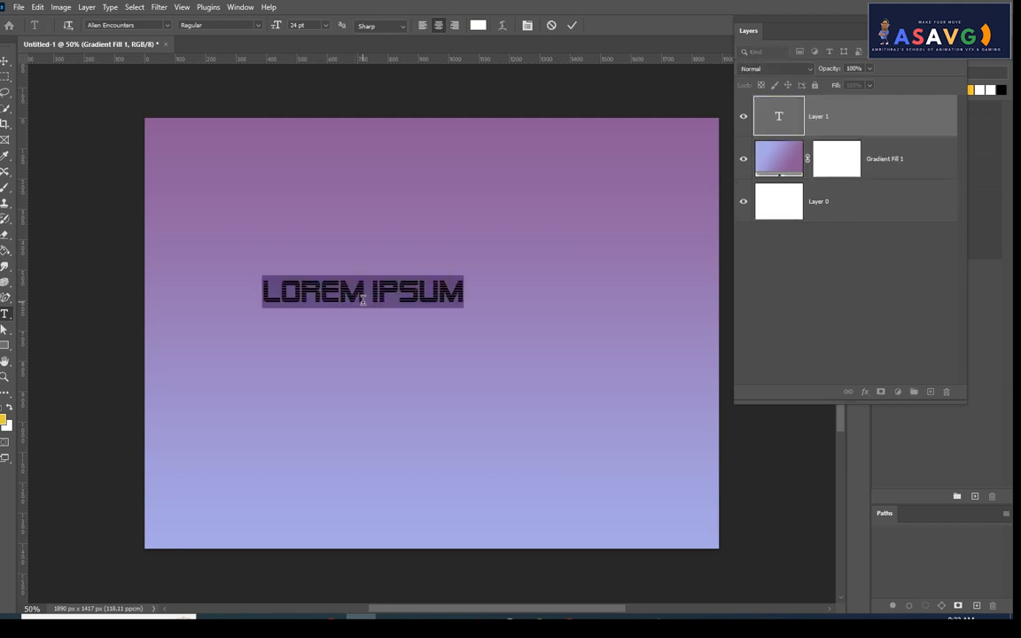
{"action": "type", "text": "G"}
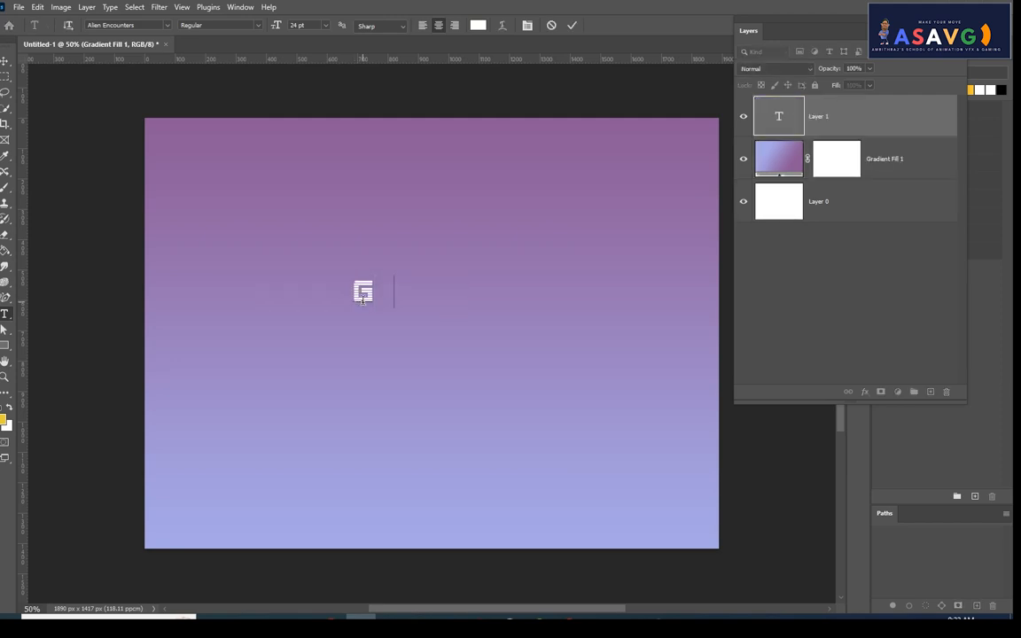
{"action": "type", "text": "RAPHICS"}
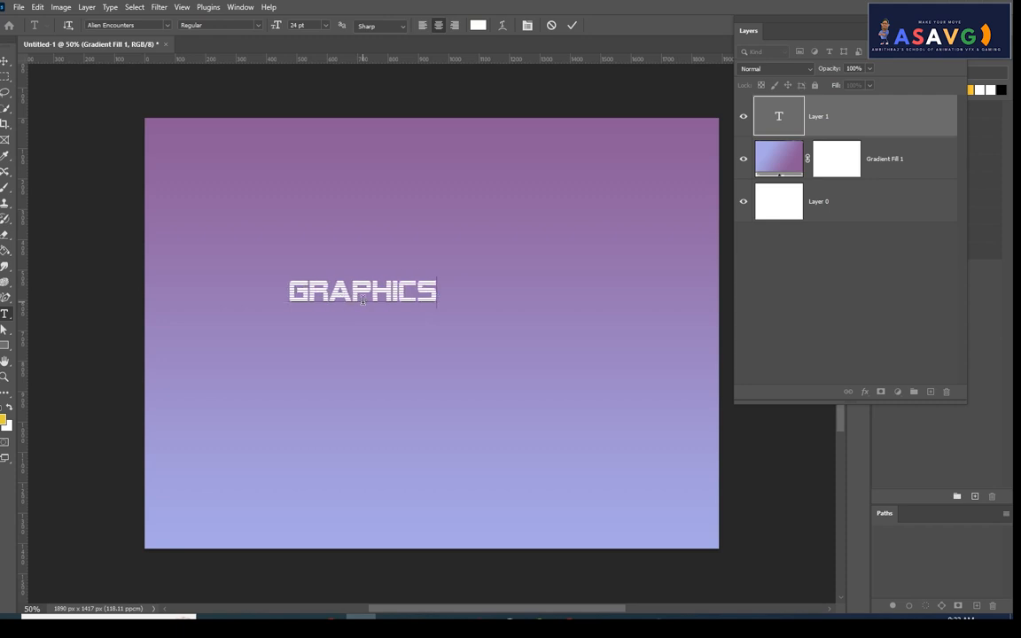
{"action": "left_click", "coordinate": [5, 60]}
Step: Scale the GRAPHICS text to about 1675 x 650 px so it spans most of the canvas width, and position it near the middle
{"action": "key", "text": "ctrl+t"}
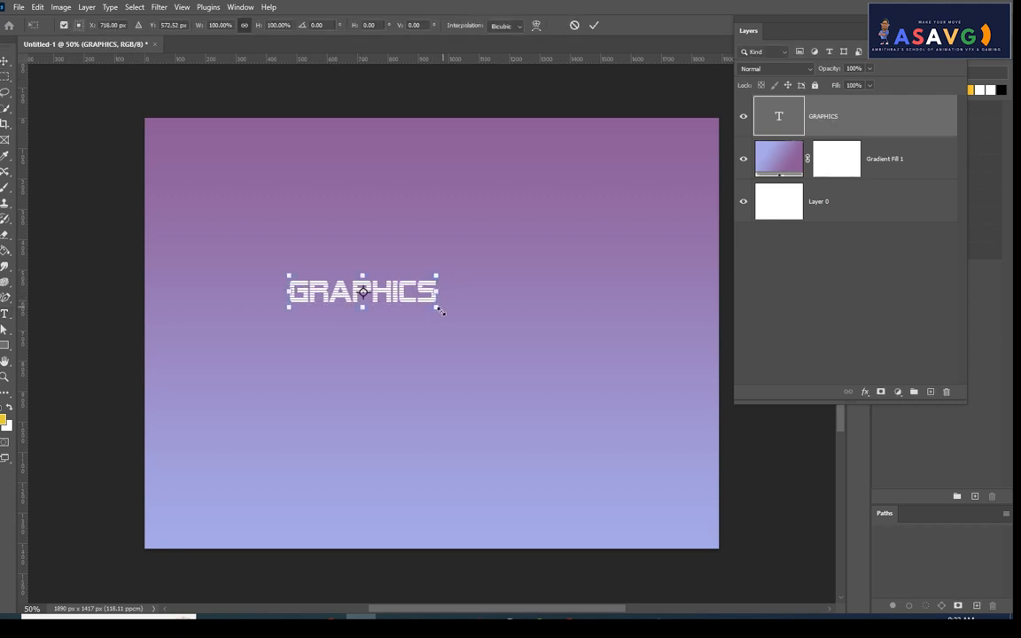
{"action": "left_click_drag", "start_coordinate": [435, 310], "coordinate": [555, 351]}
{"action": "left_click_drag", "start_coordinate": [448, 328], "coordinate": [508, 333]}
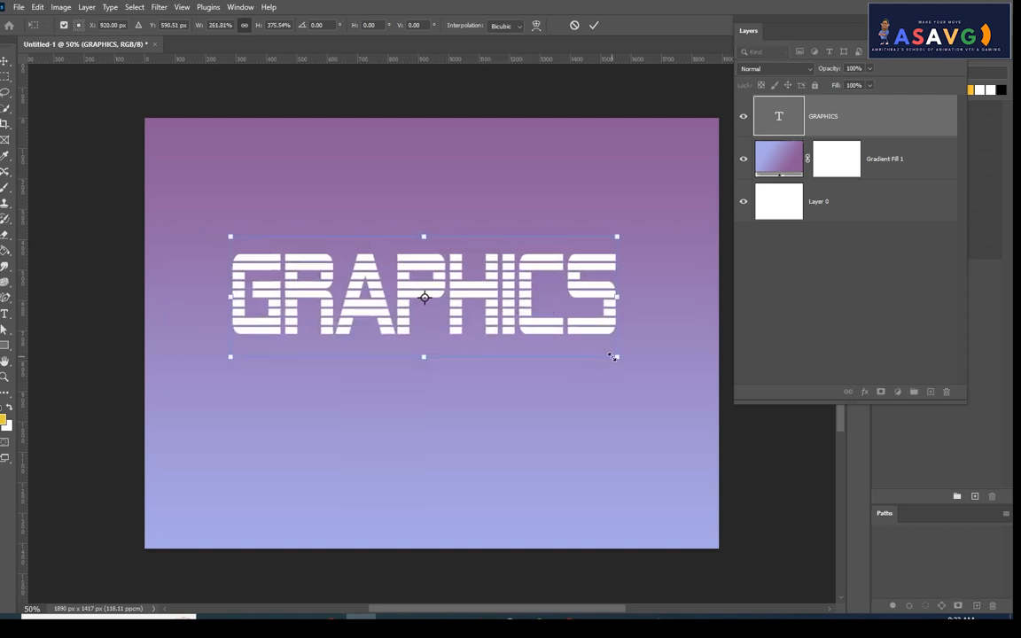
{"action": "left_click_drag", "start_coordinate": [612, 357], "coordinate": [678, 394]}
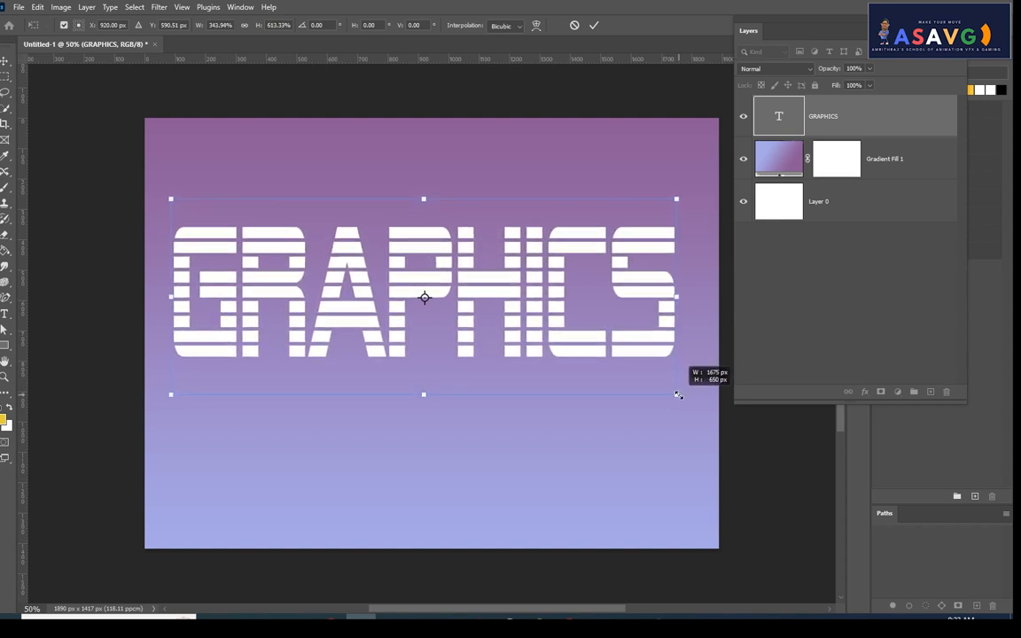
{"action": "left_click_drag", "start_coordinate": [546, 348], "coordinate": [558, 364]}
{"action": "key", "text": "Return"}
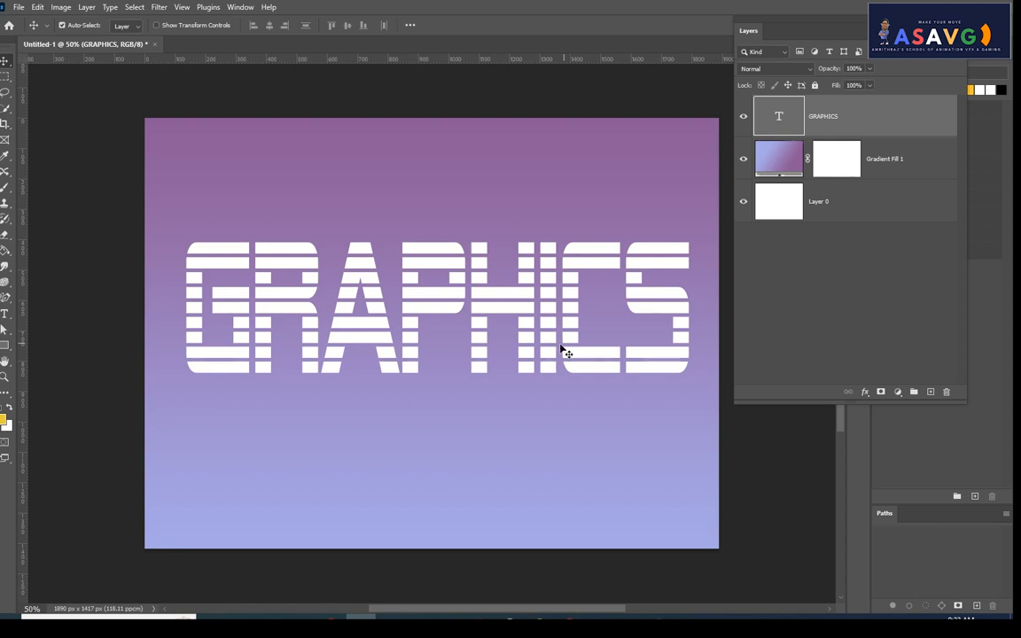
Step: Rasterize the GRAPHICS text layer
{"action": "key", "text": "ctrl"}
{"action": "right_click", "coordinate": [881, 128]}
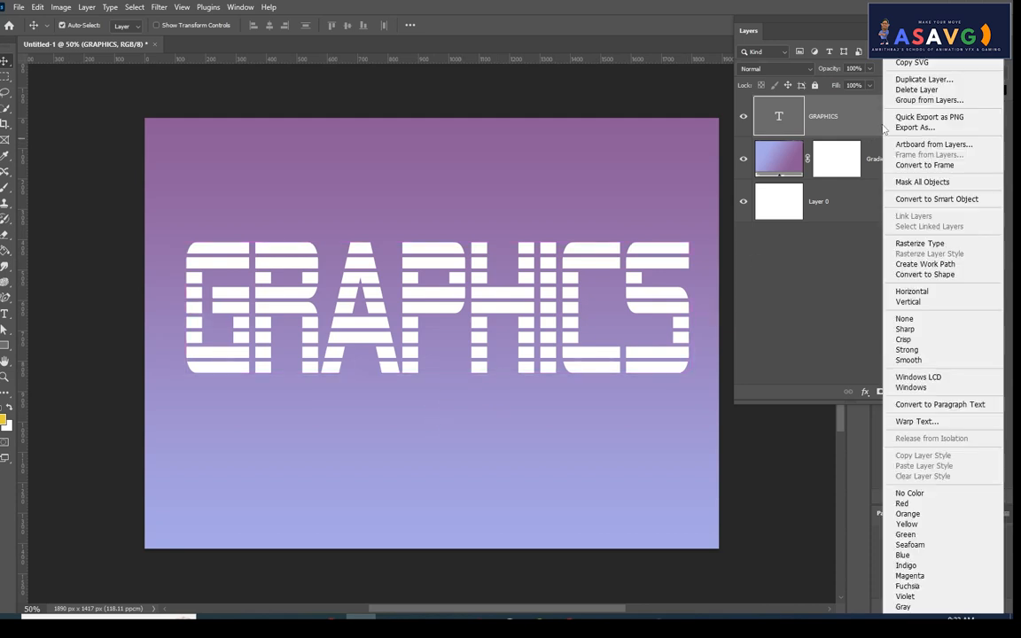
{"action": "left_click", "coordinate": [919, 243]}
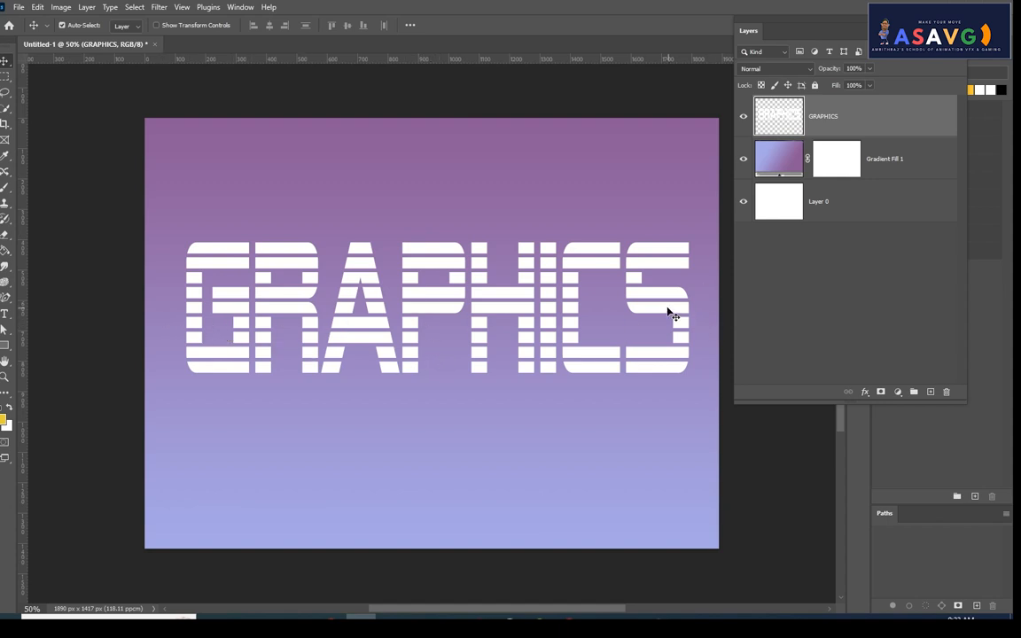
Step: Turn the extras and the rulers off and back on
{"action": "left_click", "coordinate": [240, 8]}
{"action": "mouse_move", "coordinate": [182, 7]}
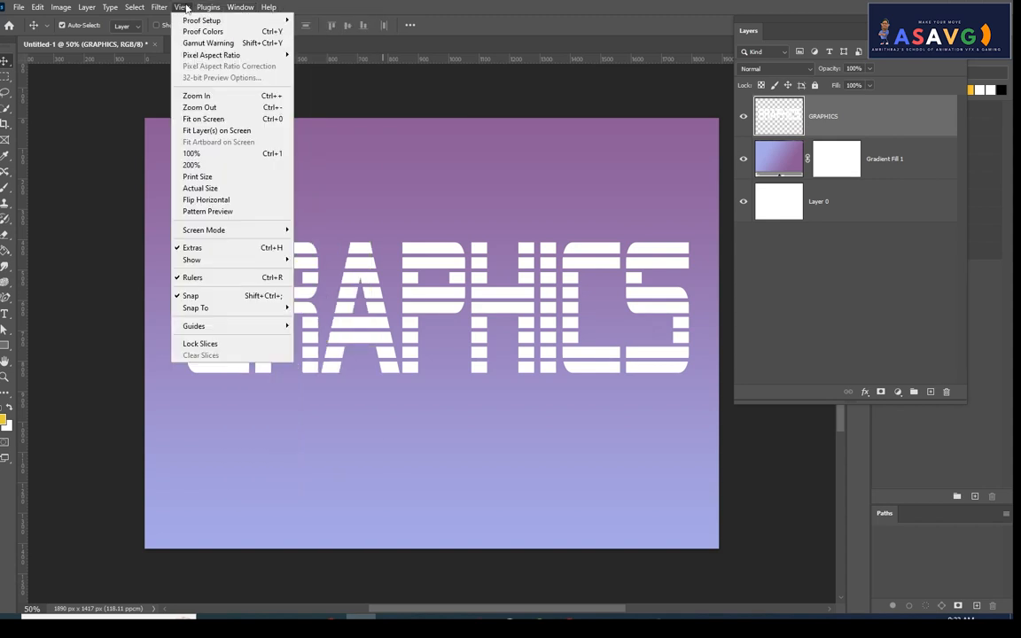
{"action": "left_click", "coordinate": [193, 248]}
{"action": "left_click", "coordinate": [182, 7]}
{"action": "left_click", "coordinate": [218, 277]}
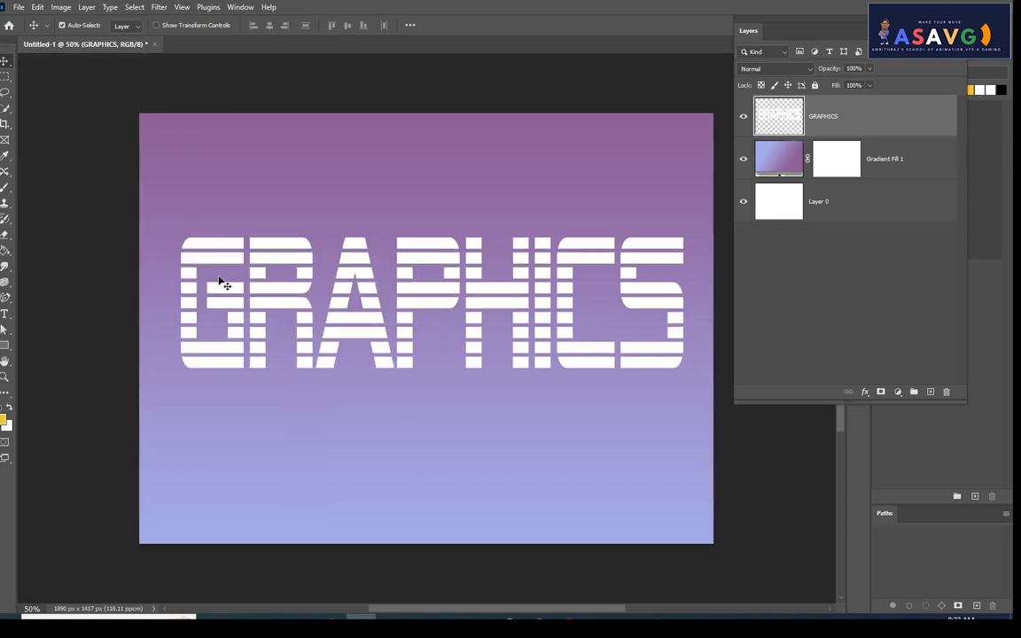
{"action": "left_click", "coordinate": [182, 7]}
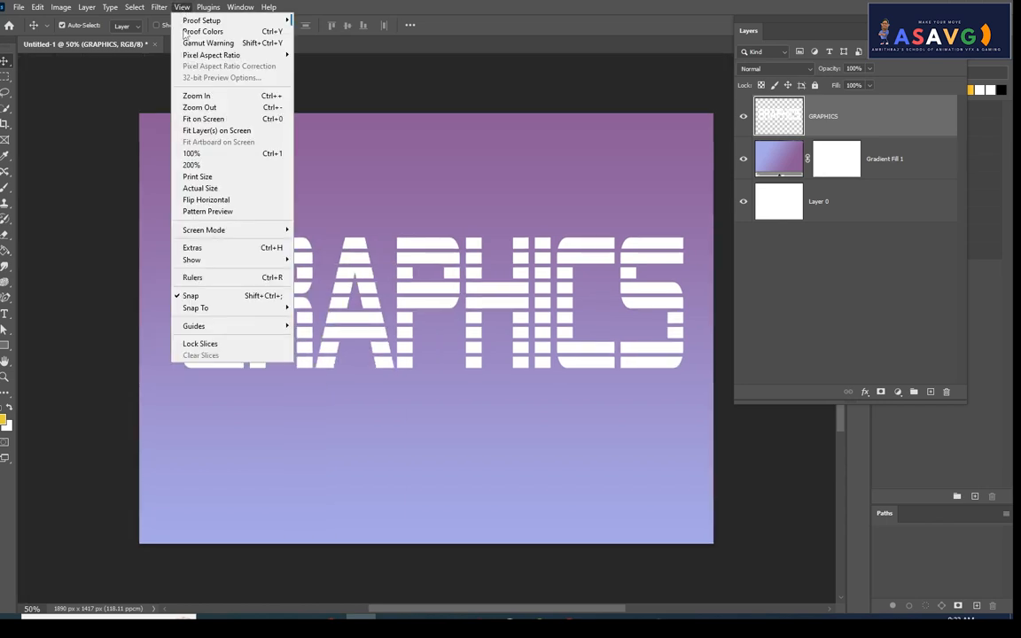
{"action": "left_click", "coordinate": [203, 251]}
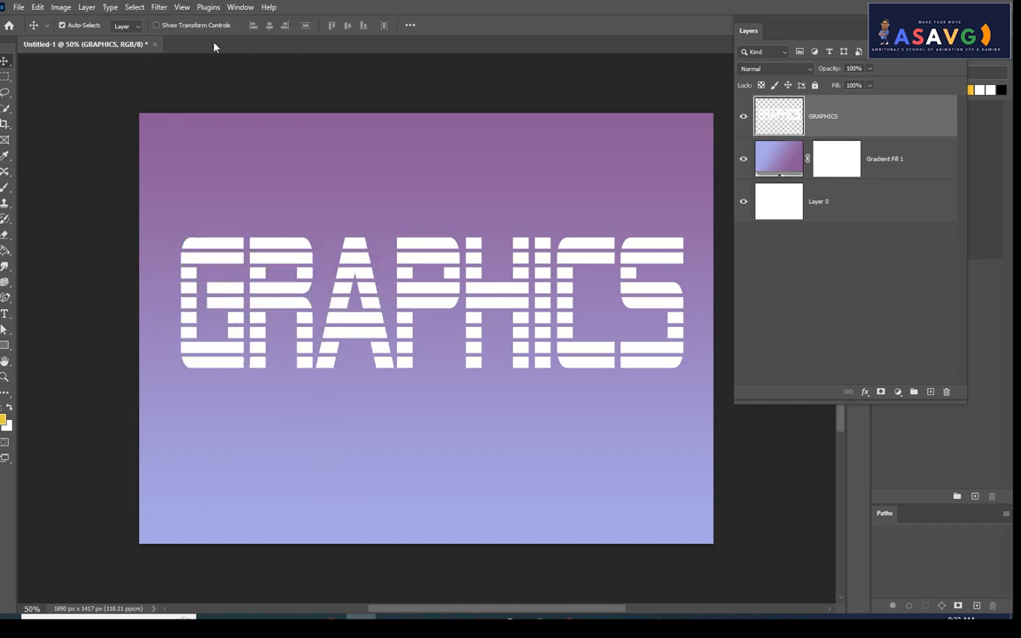
{"action": "left_click", "coordinate": [182, 7]}
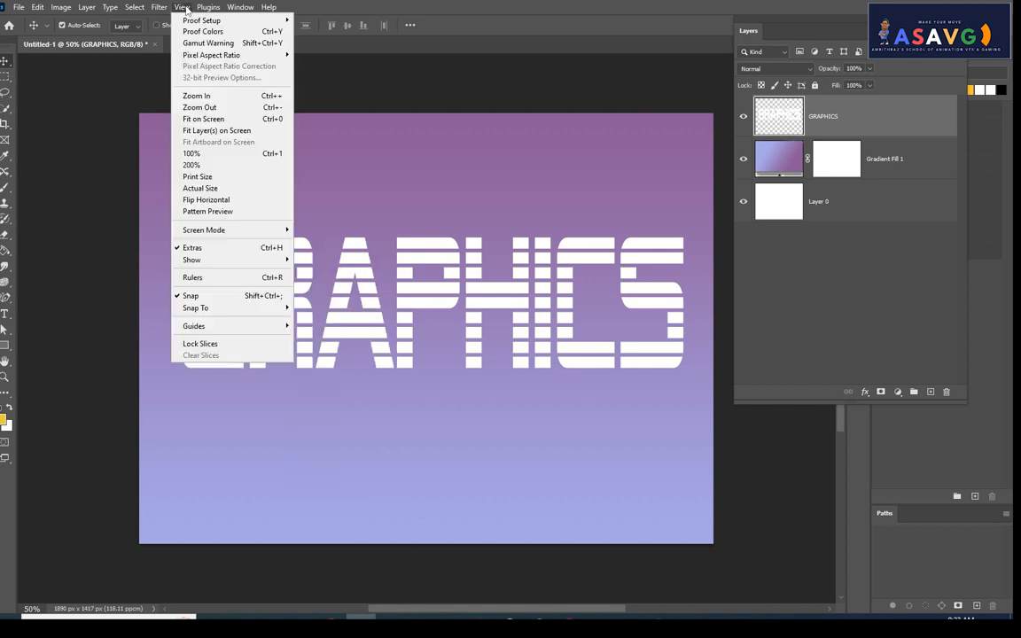
{"action": "left_click", "coordinate": [203, 277]}
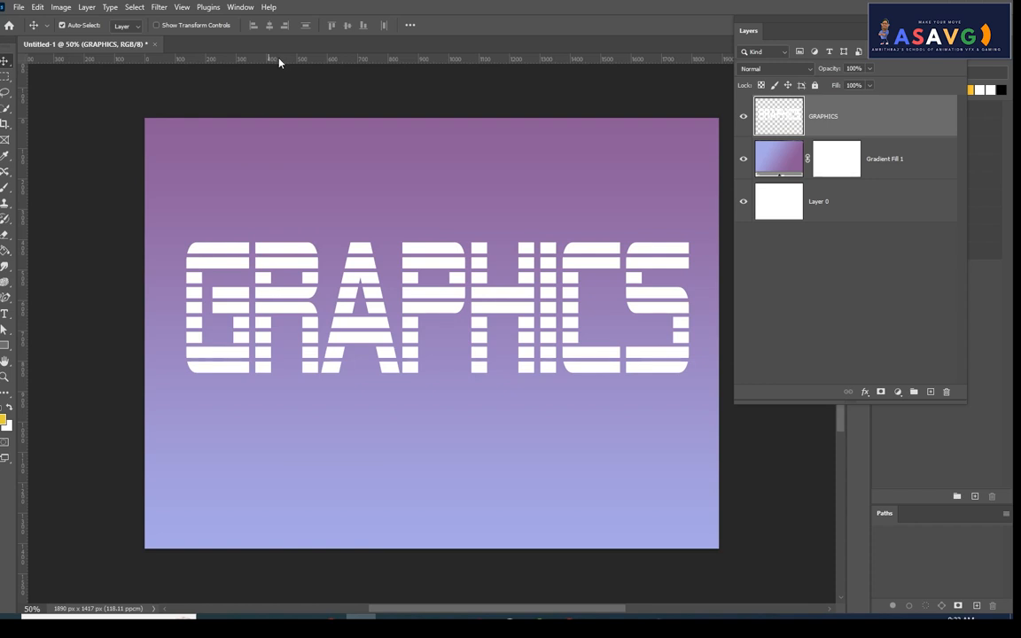
Step: Place a horizontal guide along the lettering's top edge, and add and remove a trial vertical guide between the A and P
{"action": "left_click_drag", "start_coordinate": [24, 210], "coordinate": [399, 204]}
{"action": "left_click_drag", "start_coordinate": [522, 59], "coordinate": [522, 241]}
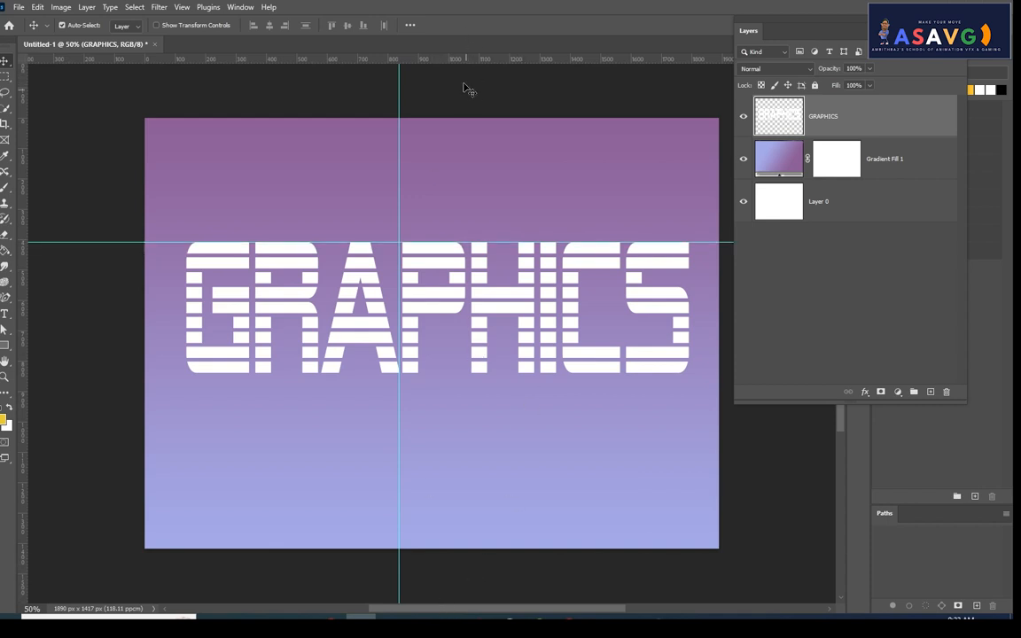
{"action": "left_click_drag", "start_coordinate": [462, 60], "coordinate": [476, 29]}
{"action": "left_click_drag", "start_coordinate": [398, 193], "coordinate": [12, 76]}
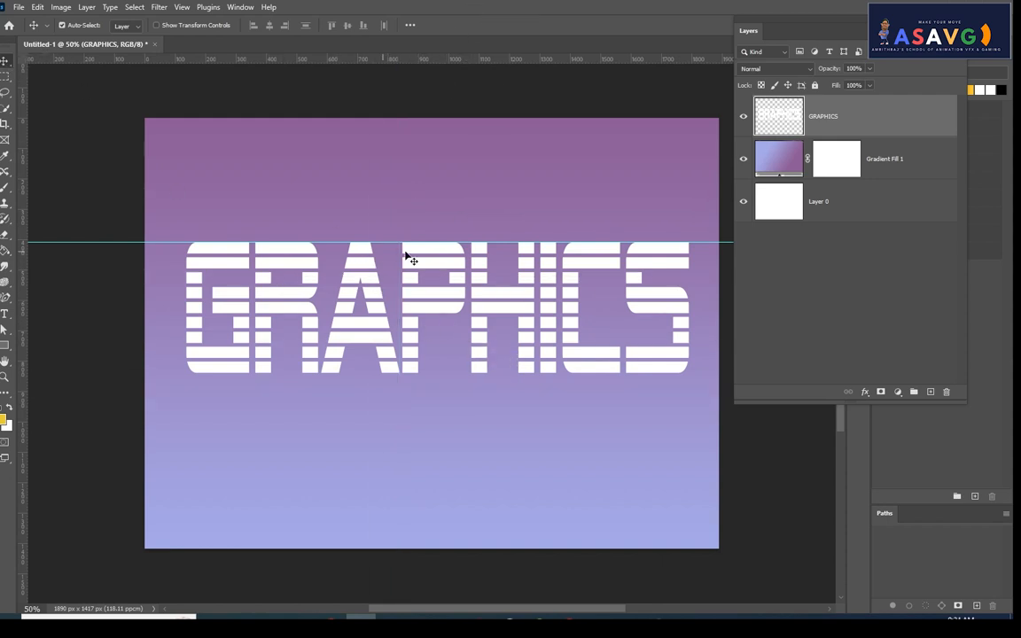
Step: Move the horizontal guide down to a stripe gap near the vertical middle of the GRAPHICS lettering
{"action": "left_click_drag", "start_coordinate": [389, 241], "coordinate": [399, 316]}
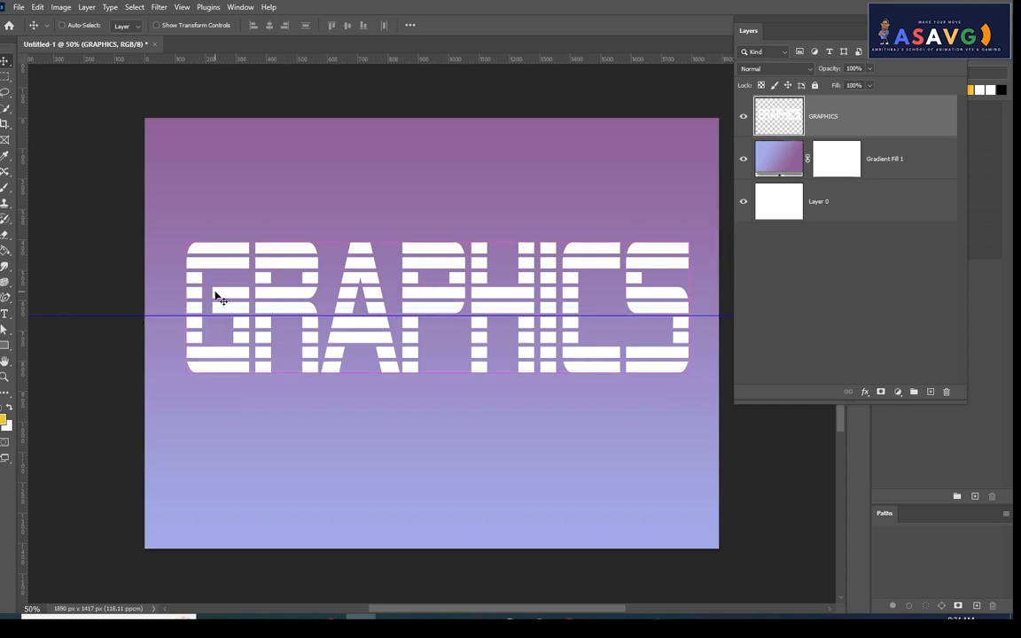
{"action": "key", "text": "ctrl+plus"}
{"action": "key", "text": "ctrl+plus"}
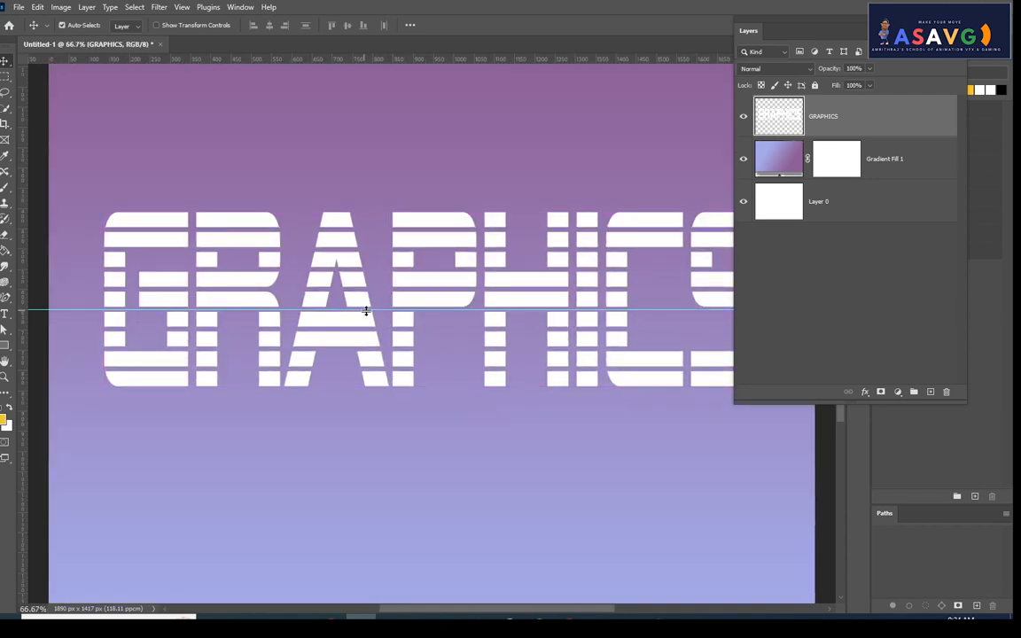
Step: Select the full canvas width above the guide with the Rectangular Marquee and cut the lettering's upper half to a new layer
{"action": "key", "text": "ctrl+minus"}
{"action": "key", "text": "ctrl+minus"}
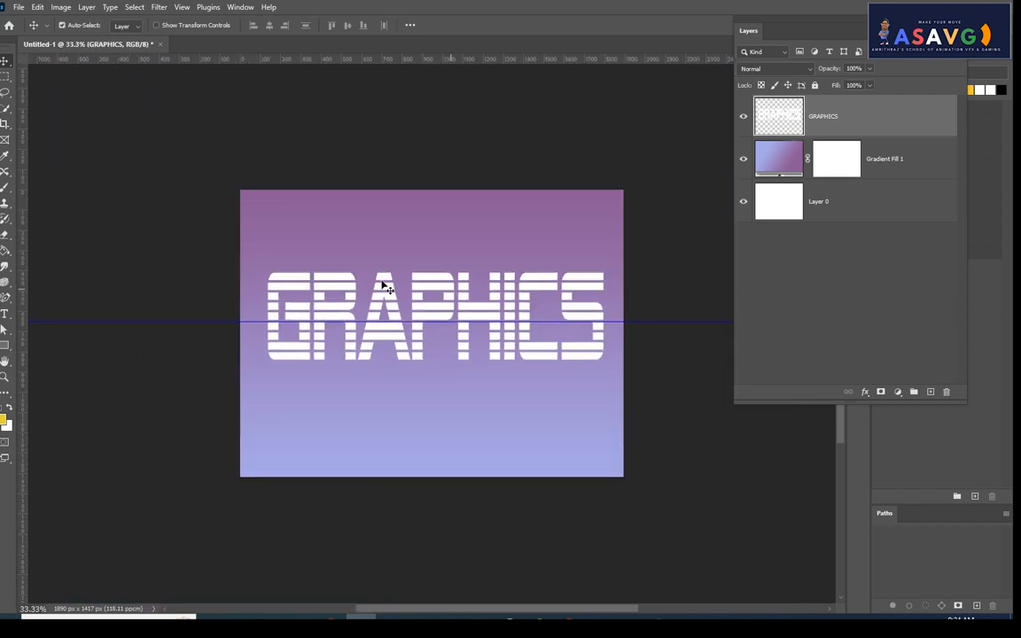
{"action": "left_click", "coordinate": [5, 77]}
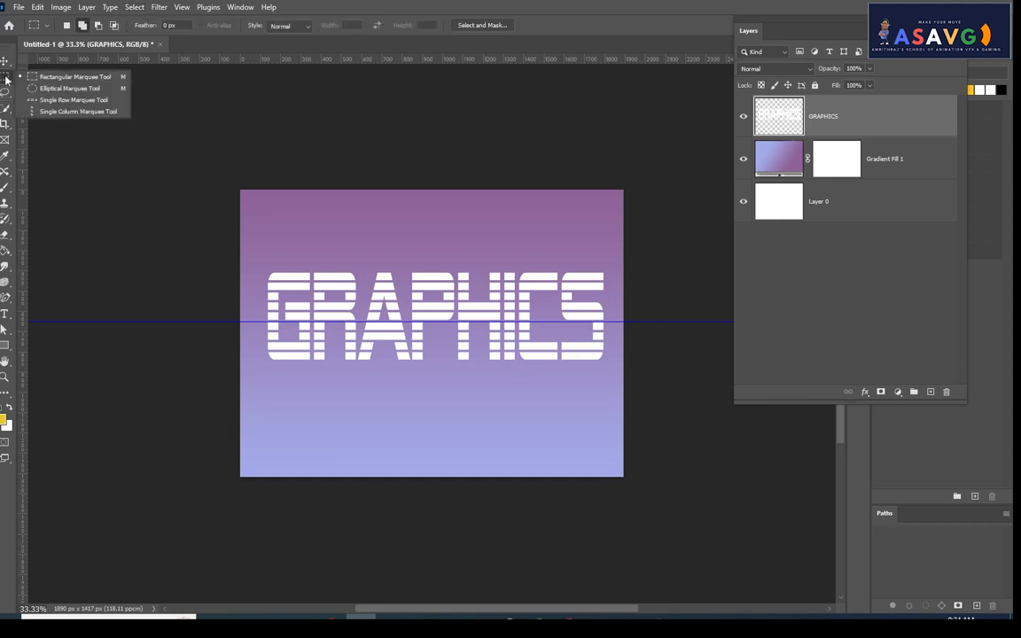
{"action": "left_click", "coordinate": [63, 78]}
{"action": "left_click_drag", "start_coordinate": [240, 190], "coordinate": [635, 324]}
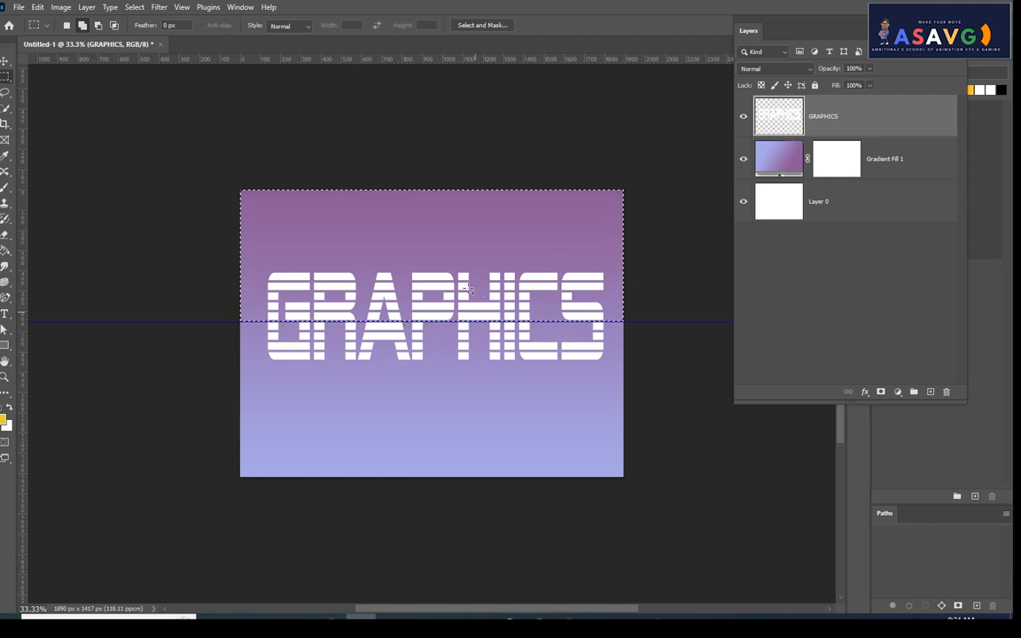
{"action": "right_click", "coordinate": [469, 287]}
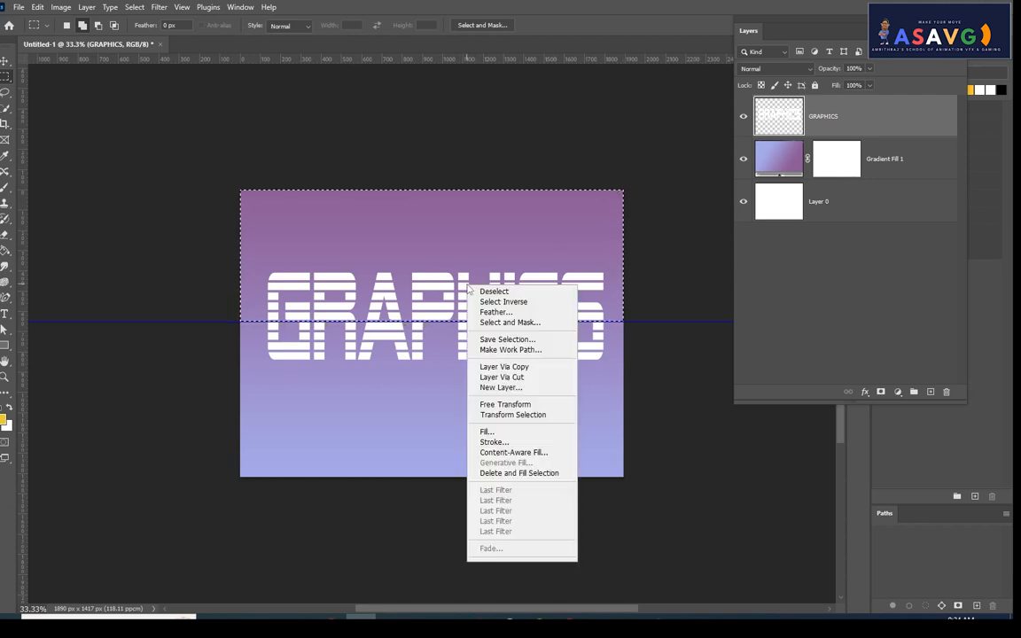
{"action": "left_click", "coordinate": [521, 377]}
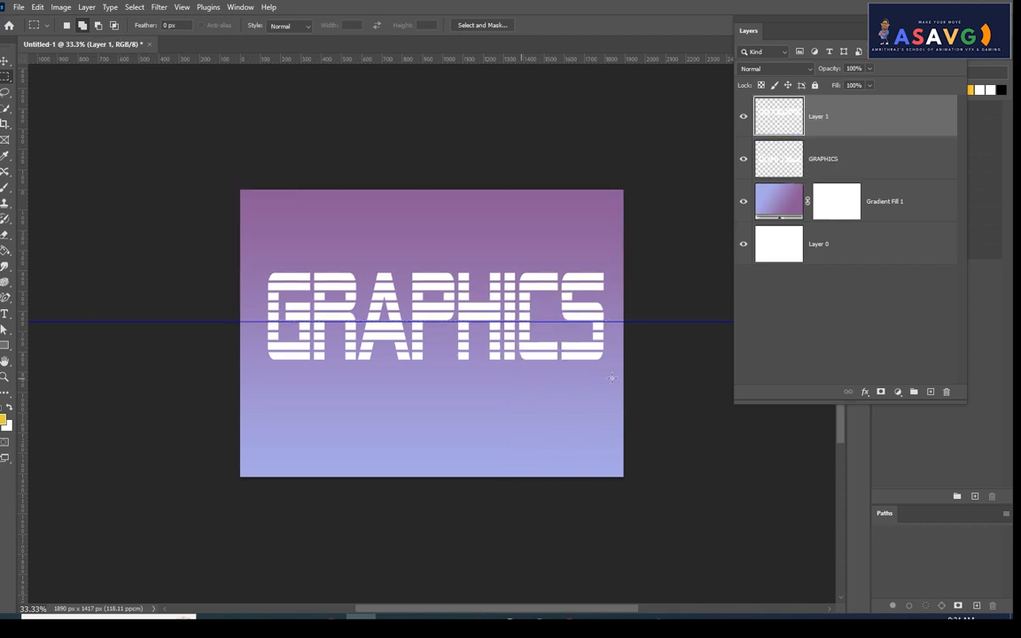
Step: Check the split lettering by hiding and showing Layer 1 and the GRAPHICS layer in turn, and select the GRAPHICS layer
{"action": "left_click", "coordinate": [743, 117]}
{"action": "left_click", "coordinate": [744, 116]}
{"action": "left_click", "coordinate": [743, 159]}
{"action": "left_click", "coordinate": [743, 159]}
{"action": "left_click", "coordinate": [838, 141]}
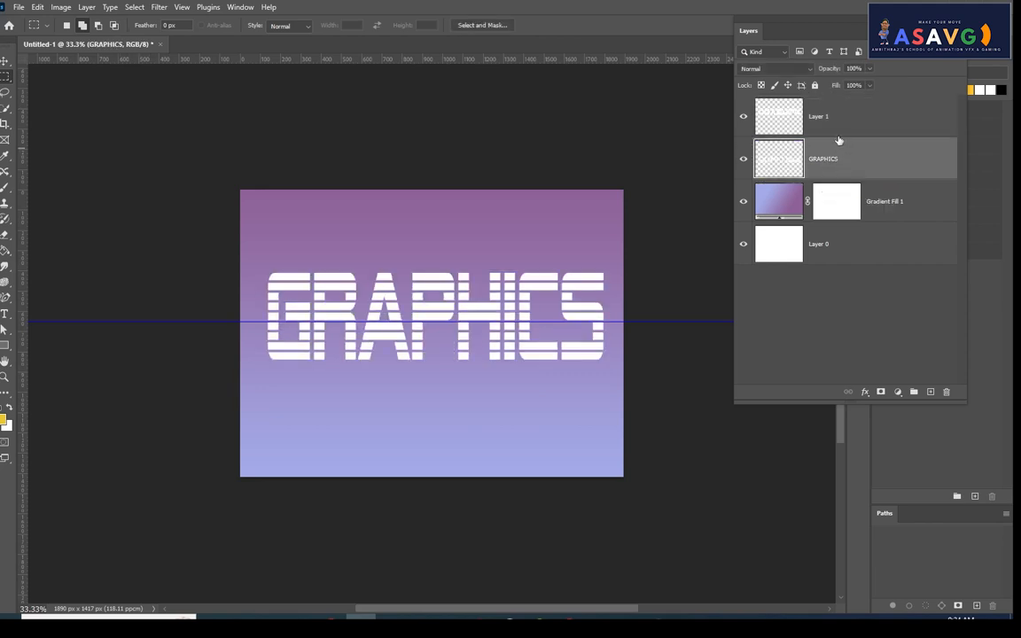
{"action": "left_click", "coordinate": [836, 122]}
{"action": "left_click", "coordinate": [801, 175]}
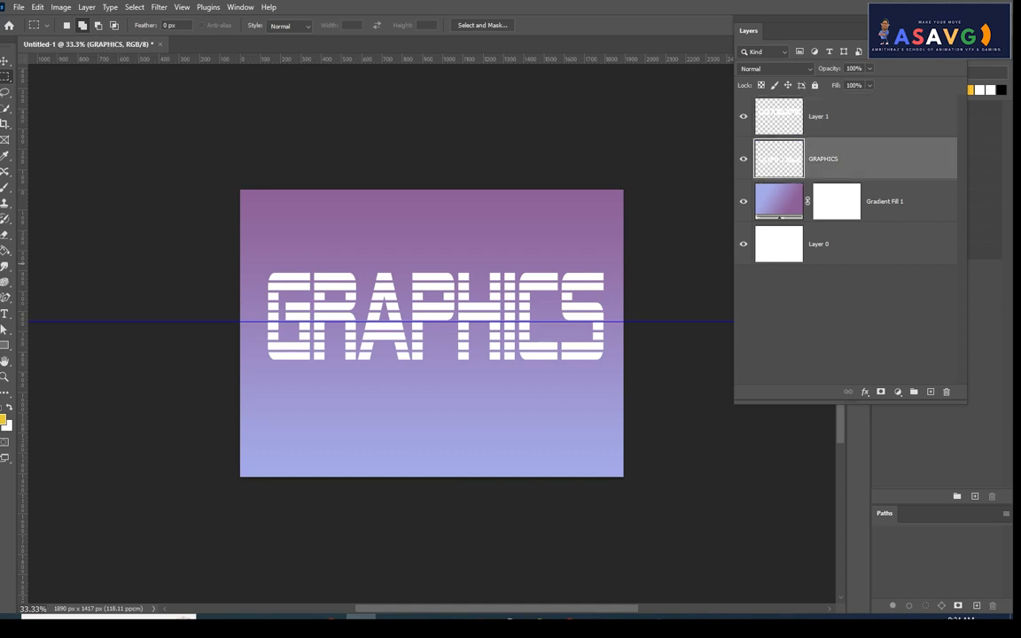
Step: Select the lettering's upper half on Layer 1, undo its trial move, and start a Perspective transform on it
{"action": "left_click", "coordinate": [6, 62]}
{"action": "left_click_drag", "start_coordinate": [382, 312], "coordinate": [383, 294]}
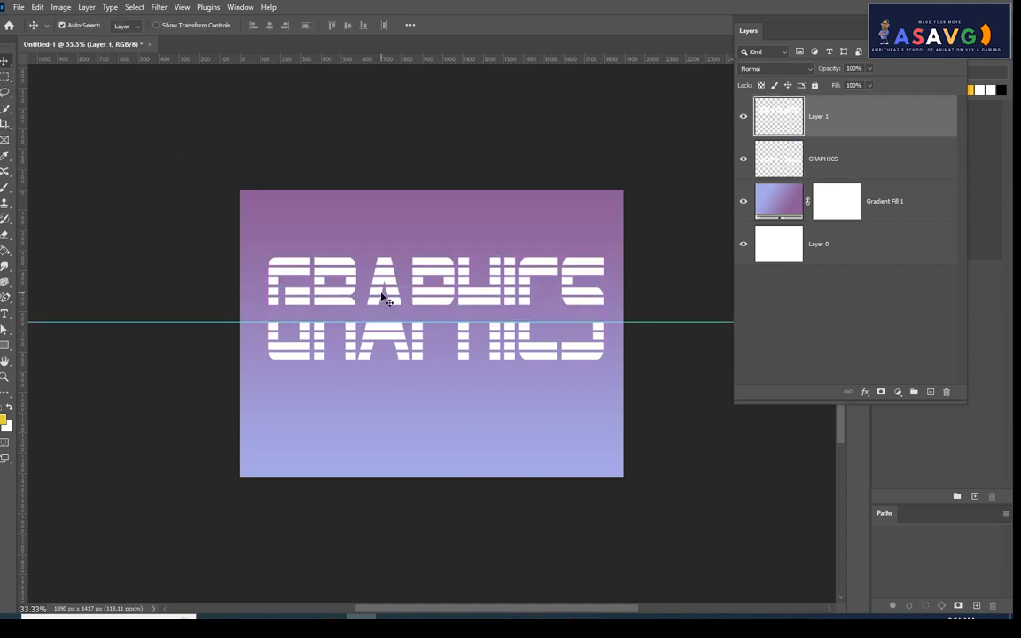
{"action": "key", "text": "ctrl+z"}
{"action": "key", "text": "ctrl+t"}
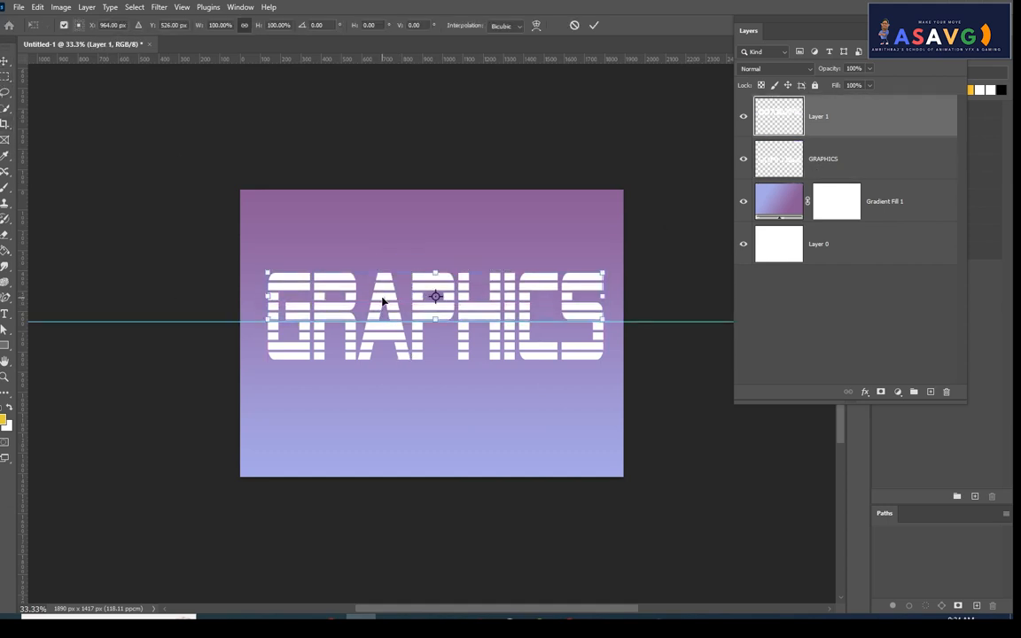
{"action": "right_click", "coordinate": [383, 302]}
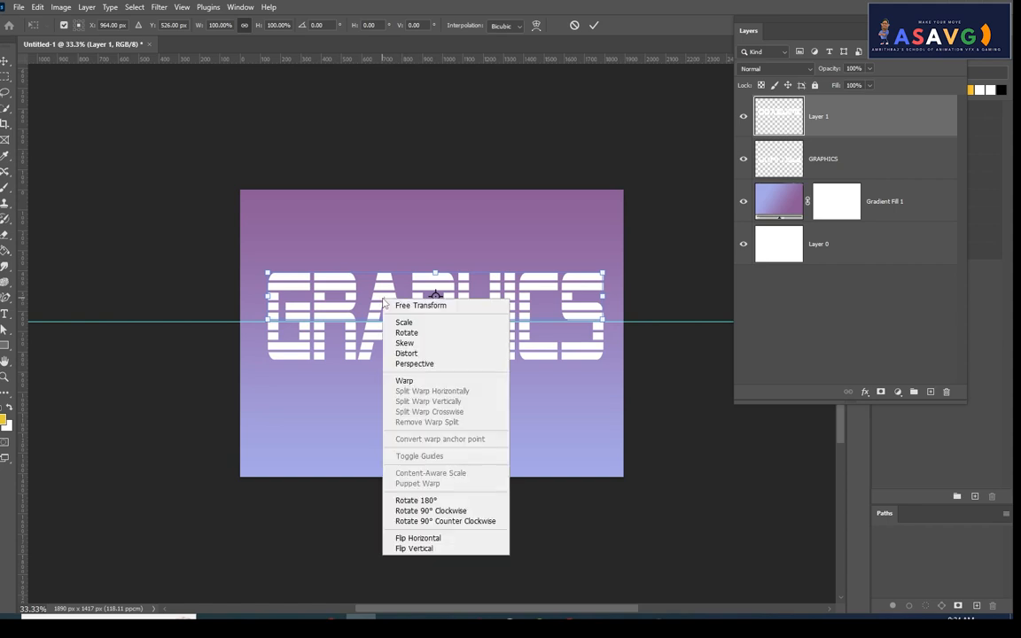
{"action": "left_click", "coordinate": [413, 364]}
{"action": "key", "text": "ctrl+plus"}
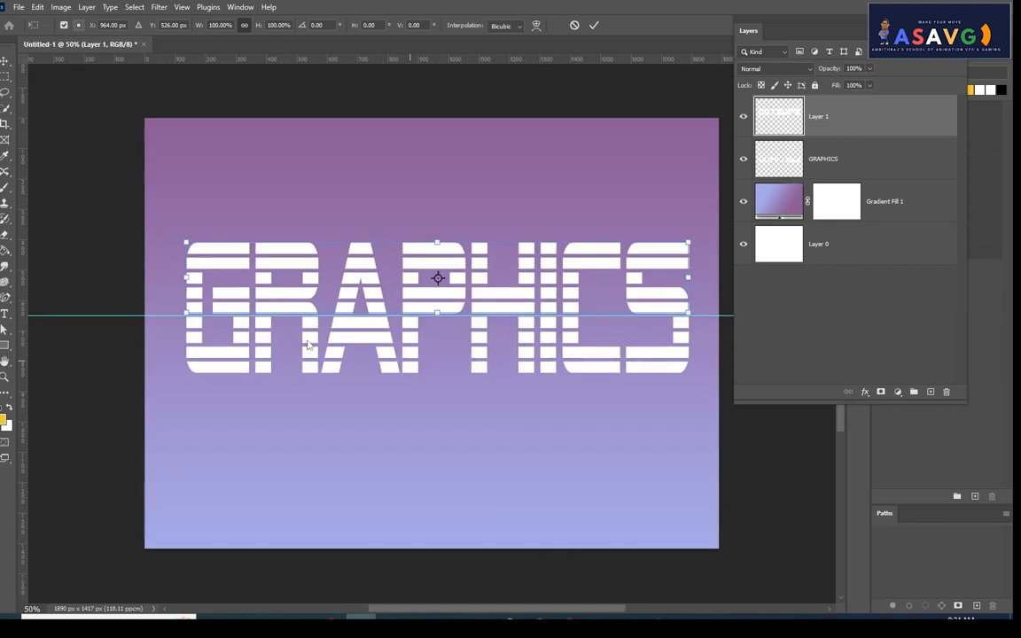
{"action": "left_click_drag", "start_coordinate": [185, 242], "coordinate": [187, 266]}
{"action": "key", "text": "ctrl+z"}
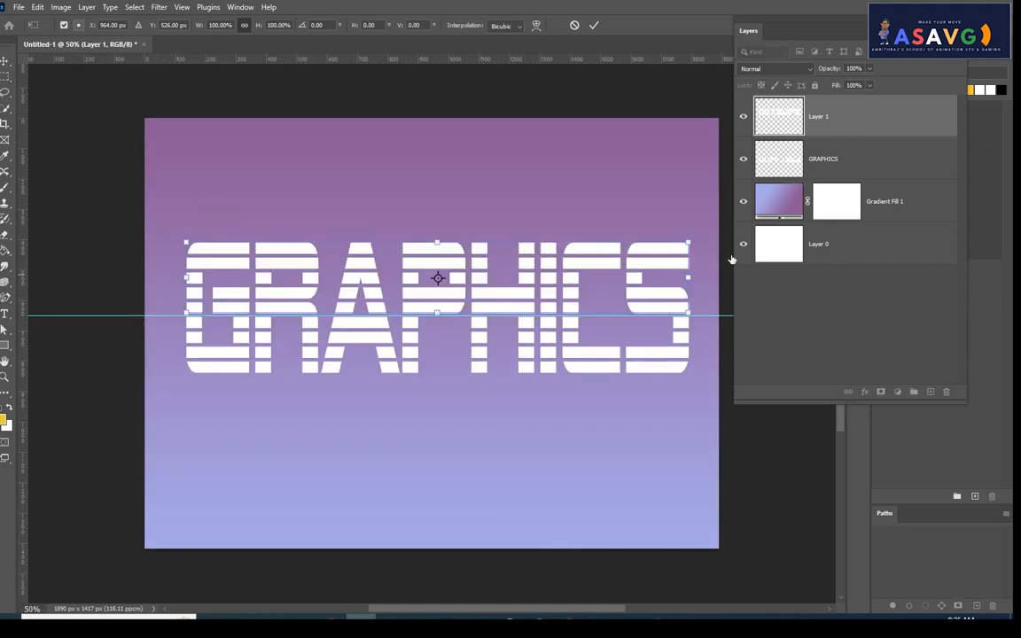
{"action": "mouse_move", "coordinate": [687, 242]}
{"action": "left_mouse_down"}
{"action": "mouse_move", "coordinate": [691, 221]}
{"action": "mouse_move", "coordinate": [691, 231]}
{"action": "left_mouse_up"}
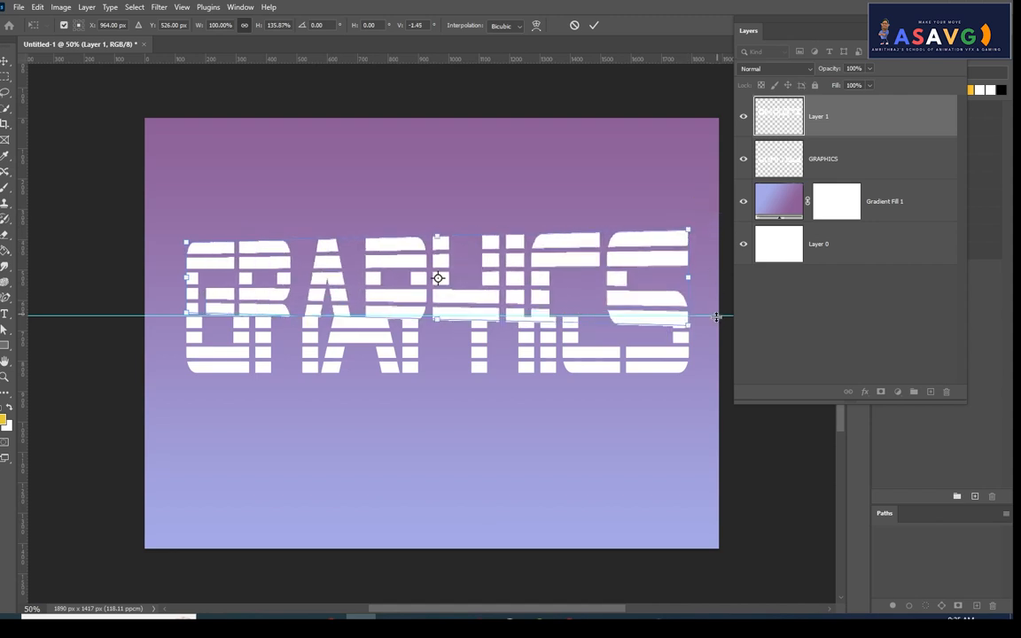
{"action": "key", "text": "ctrl+z"}
{"action": "left_click_drag", "start_coordinate": [688, 314], "coordinate": [732, 326]}
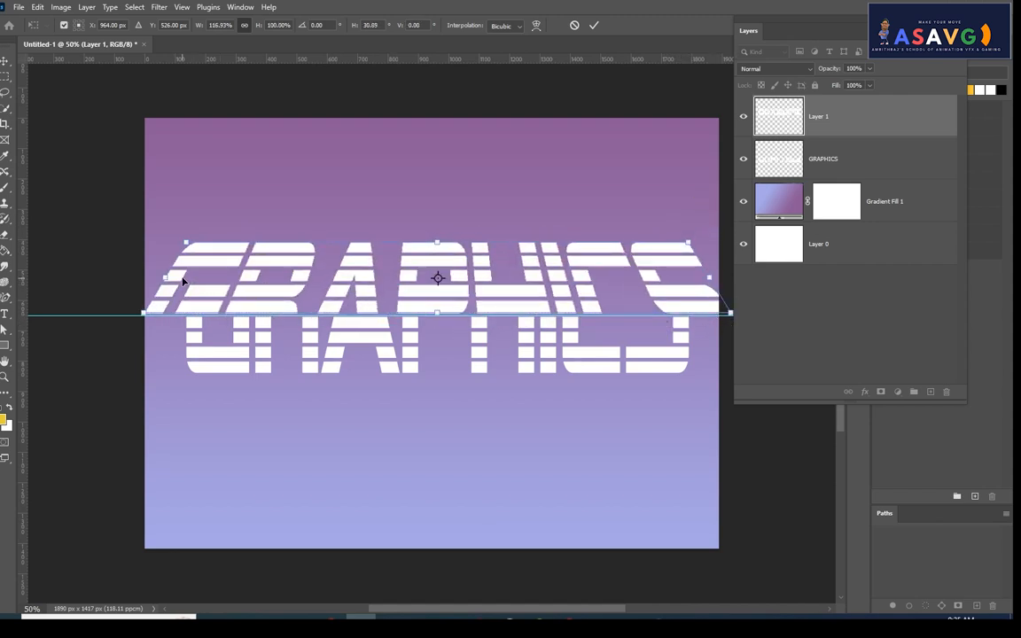
{"action": "key", "text": "ctrl+z"}
Step: Narrow the upper half's top edge in perspective to a horizontal skew of about 47.6° and commit the transform
{"action": "mouse_move", "coordinate": [185, 243]}
{"action": "left_mouse_down"}
{"action": "mouse_move", "coordinate": [250, 201]}
{"action": "mouse_move", "coordinate": [194, 254]}
{"action": "mouse_move", "coordinate": [180, 243]}
{"action": "mouse_move", "coordinate": [216, 238]}
{"action": "mouse_move", "coordinate": [162, 217]}
{"action": "mouse_move", "coordinate": [187, 238]}
{"action": "mouse_move", "coordinate": [184, 249]}
{"action": "left_mouse_up"}
{"action": "key", "text": "ctrl+z"}
{"action": "left_click_drag", "start_coordinate": [184, 249], "coordinate": [270, 197]}
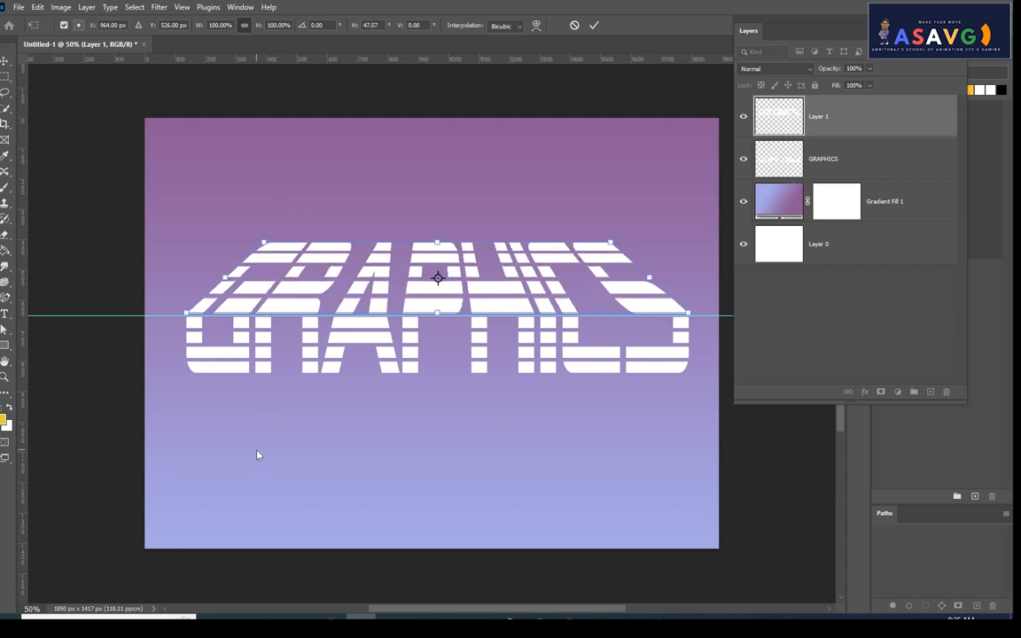
{"action": "key", "text": "Return"}
Step: Apply a Perspective transform to the lower half on the GRAPHICS layer, narrowing its bottom edge to a horizontal skew of about -40.7°
{"action": "left_click", "coordinate": [312, 370]}
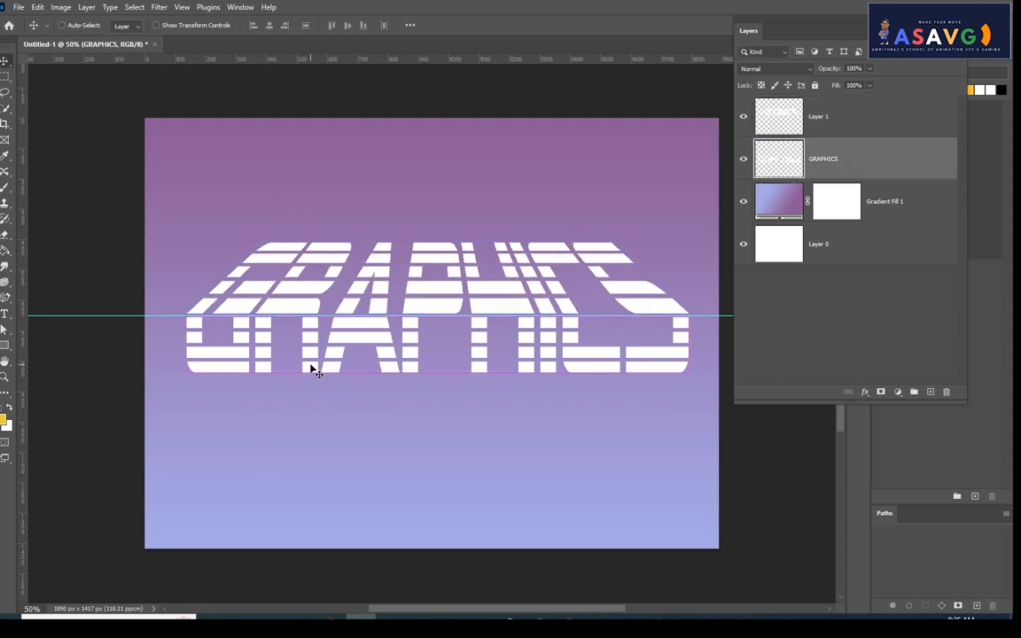
{"action": "key", "text": "ctrl+t"}
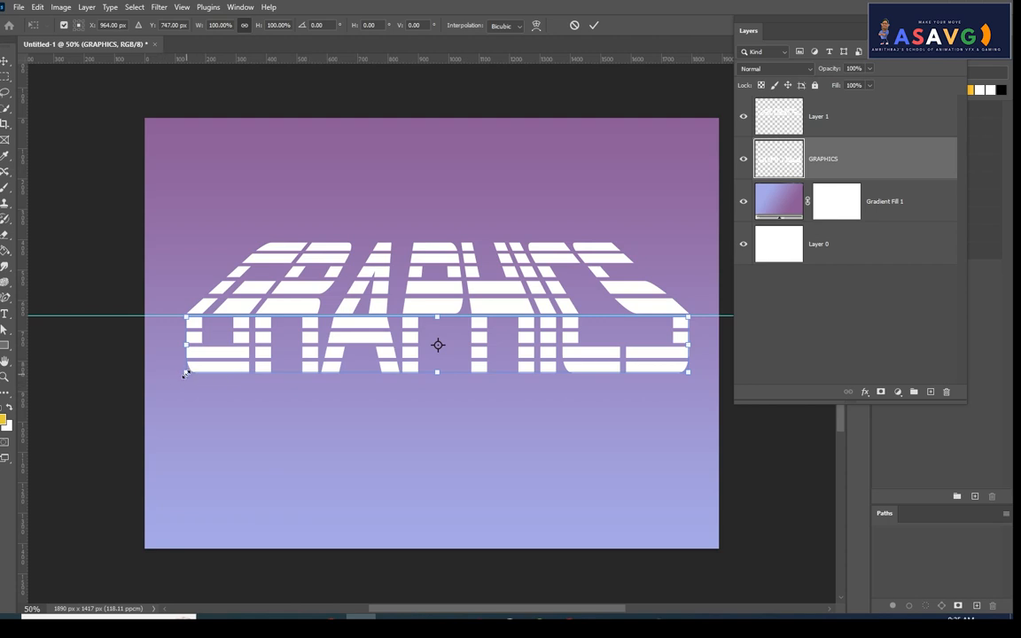
{"action": "right_click", "coordinate": [266, 352]}
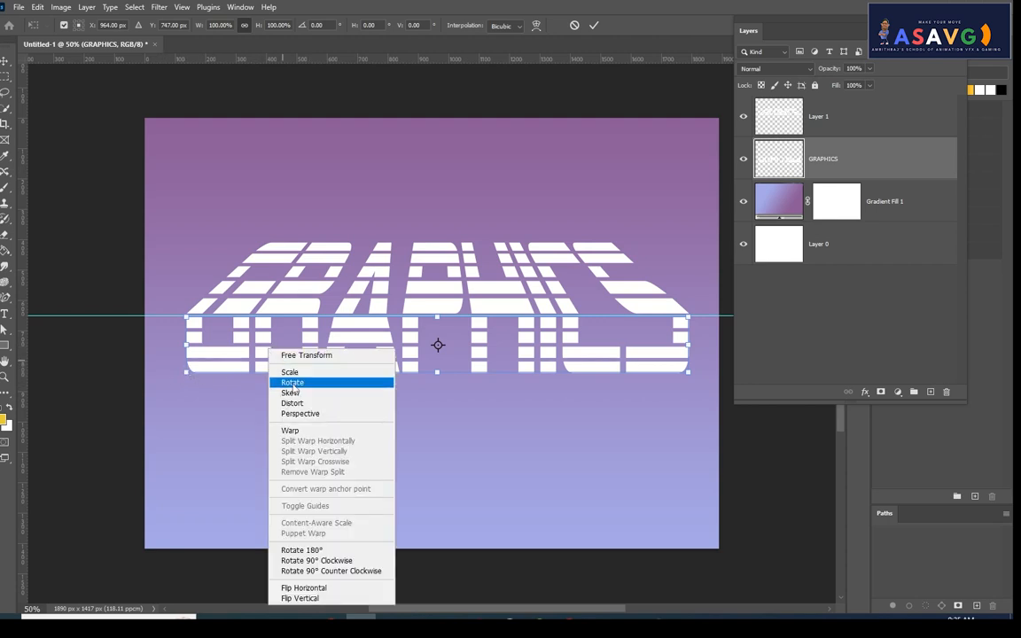
{"action": "left_click", "coordinate": [293, 418]}
{"action": "left_click_drag", "start_coordinate": [185, 376], "coordinate": [229, 396]}
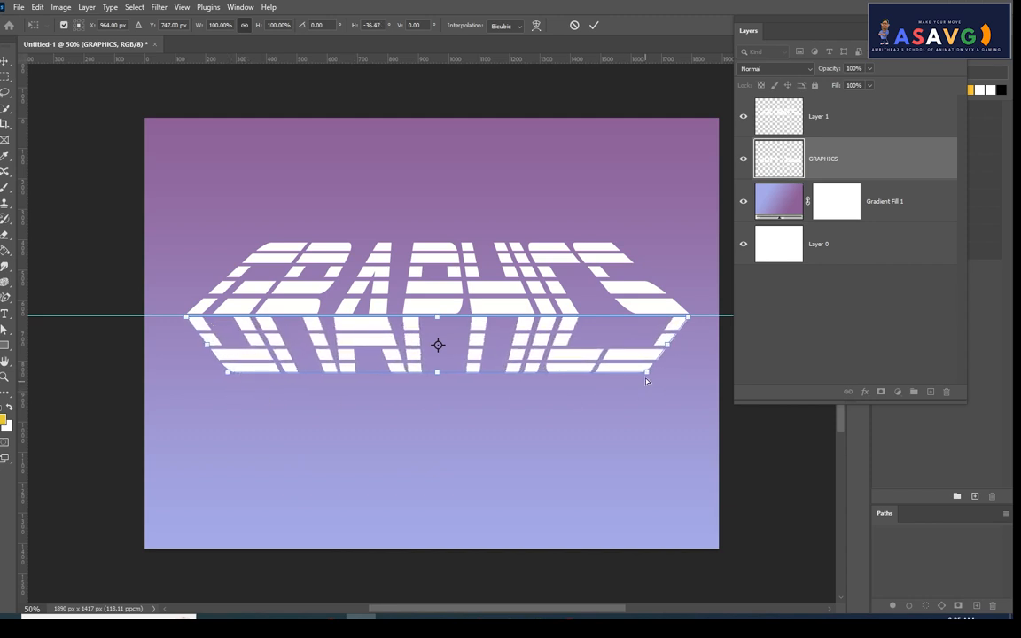
{"action": "mouse_move", "coordinate": [646, 381]}
{"action": "left_mouse_down"}
{"action": "mouse_move", "coordinate": [653, 372]}
{"action": "mouse_move", "coordinate": [639, 379]}
{"action": "left_mouse_up"}
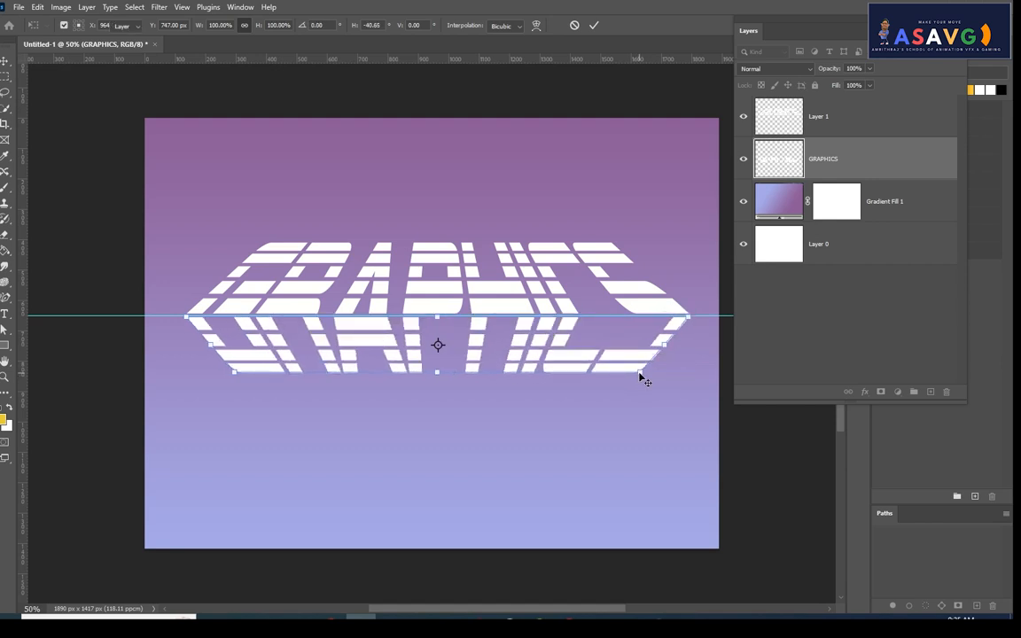
{"action": "key", "text": "Return"}
Step: Remove the horizontal guide from the canvas and select Layer 1
{"action": "left_click_drag", "start_coordinate": [131, 316], "coordinate": [257, 621]}
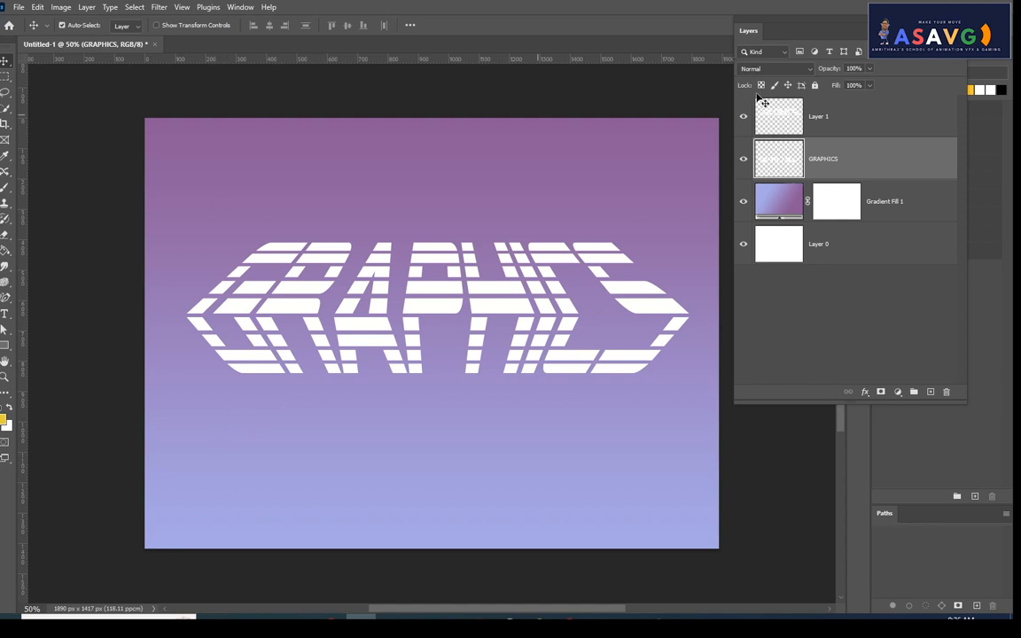
{"action": "left_click", "coordinate": [799, 114]}
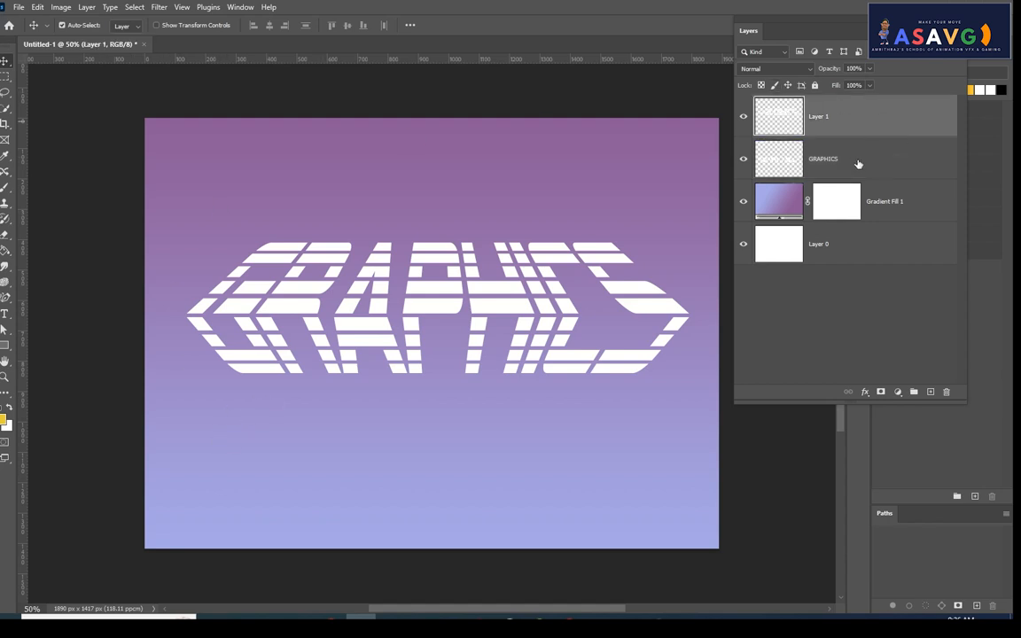
{"action": "left_click", "coordinate": [858, 163]}
{"action": "left_click", "coordinate": [843, 132]}
Step: Place the Pexels sunset photo ending in 1478685 as a linked image above Layer 1, shifted up over the lettering
{"action": "left_click", "coordinate": [19, 8]}
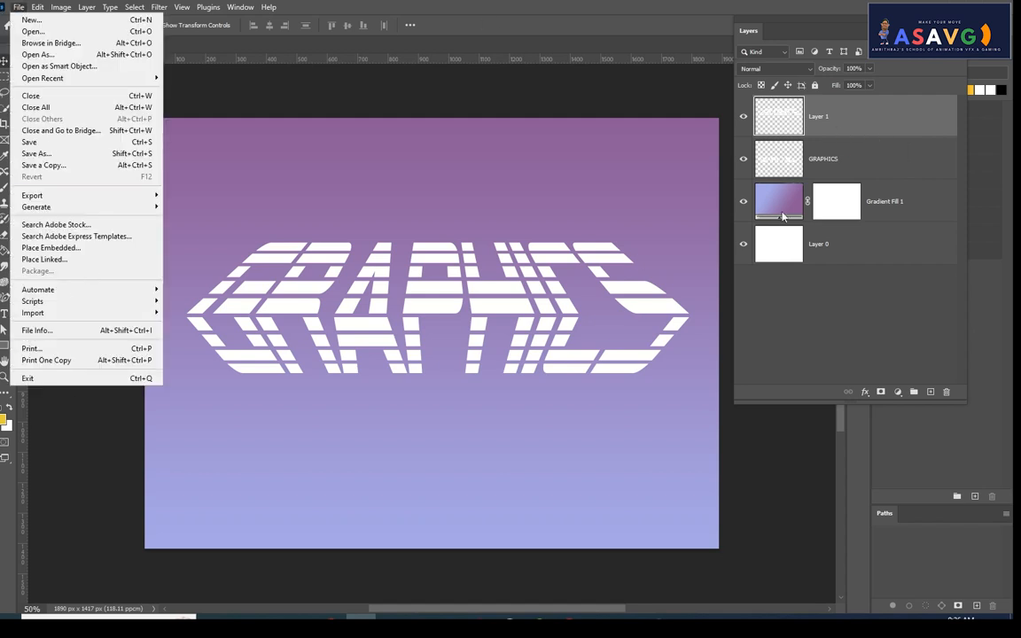
{"action": "left_click", "coordinate": [66, 260]}
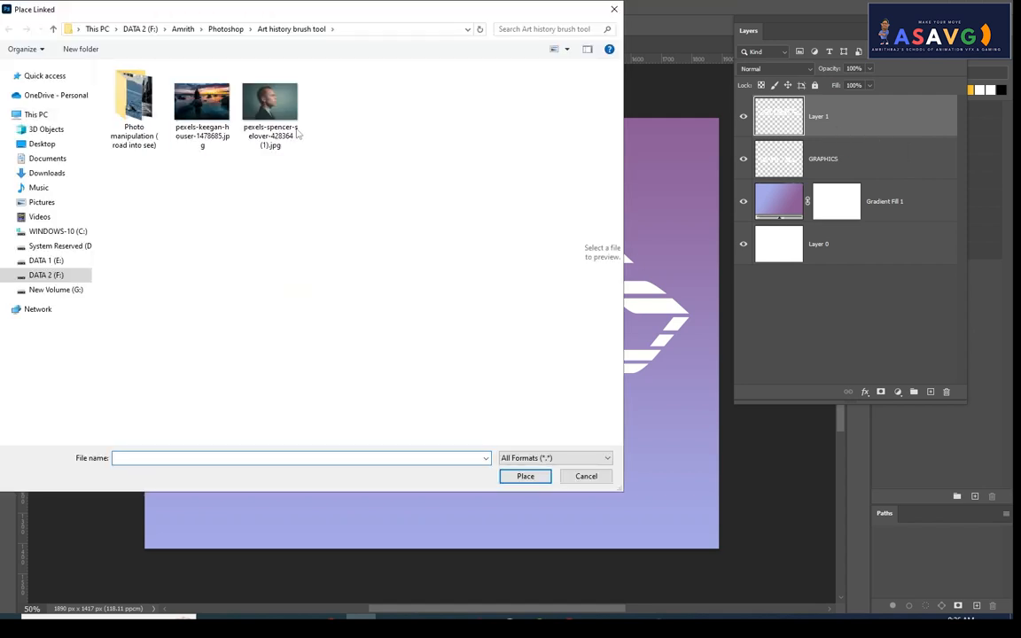
{"action": "left_click", "coordinate": [203, 121]}
{"action": "key", "text": "Return"}
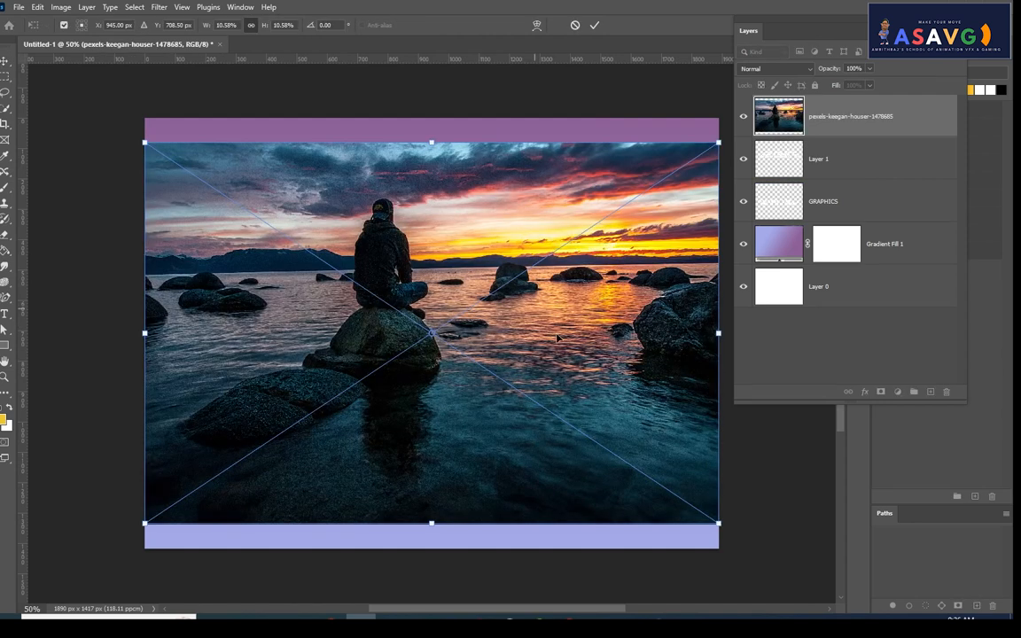
{"action": "left_click_drag", "start_coordinate": [557, 337], "coordinate": [561, 268]}
{"action": "key", "text": "Return"}
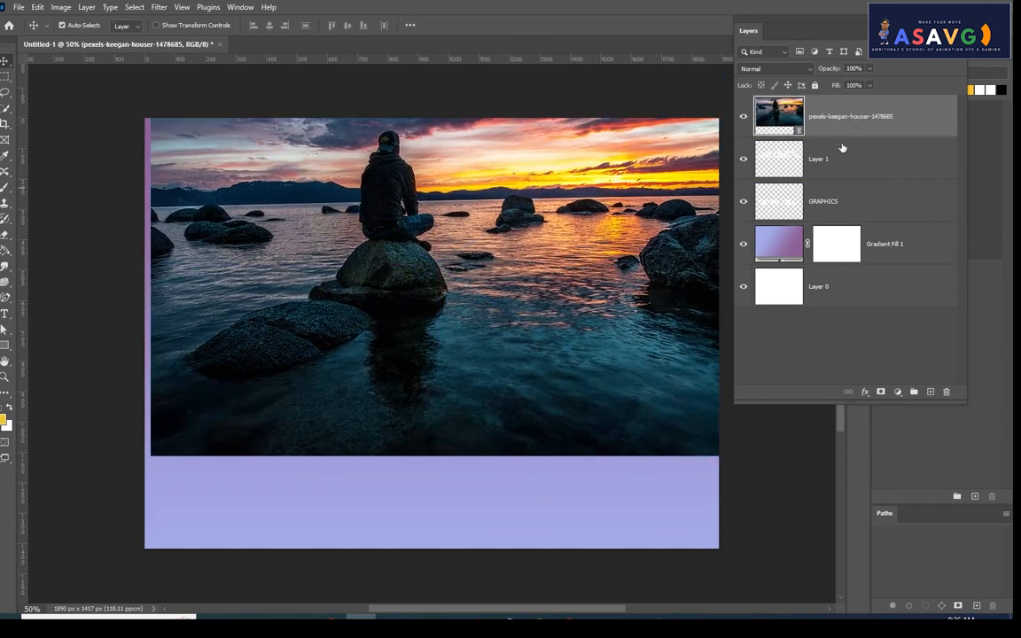
Step: Clip the sunset photo to Layer 1 with a clipping mask and adjust its position inside the upper lettering
{"action": "right_click", "coordinate": [870, 122]}
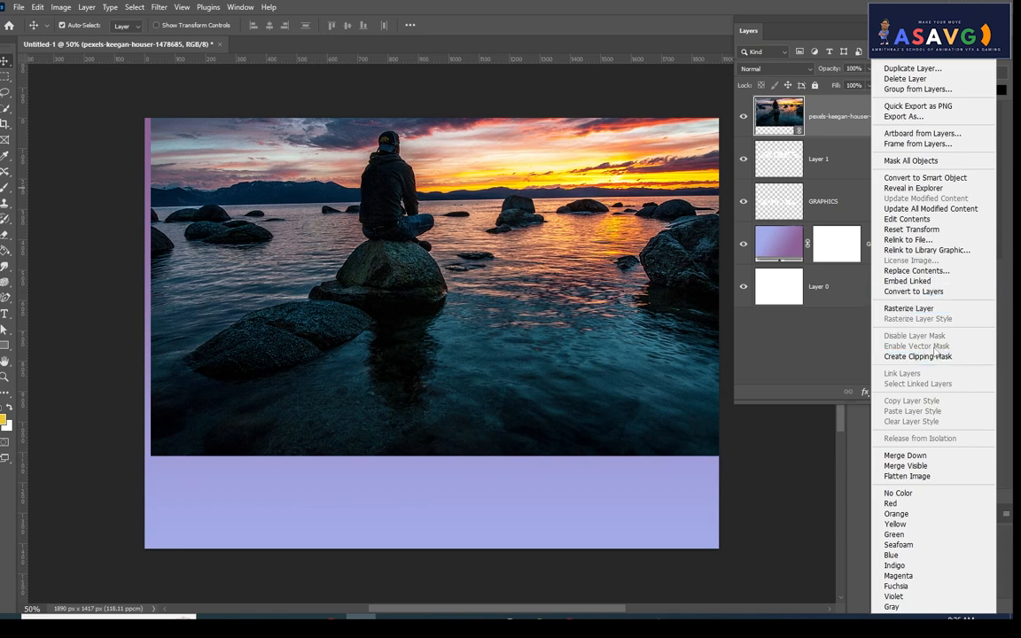
{"action": "left_click", "coordinate": [917, 356]}
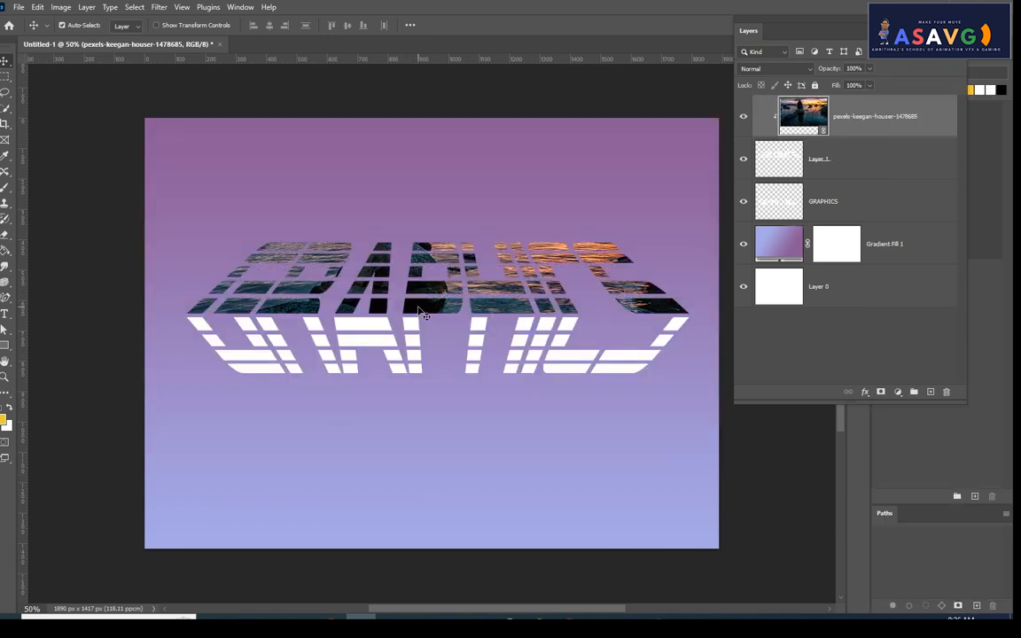
{"action": "mouse_move", "coordinate": [423, 315]}
{"action": "left_mouse_down"}
{"action": "mouse_move", "coordinate": [427, 255]}
{"action": "mouse_move", "coordinate": [416, 312]}
{"action": "left_mouse_up"}
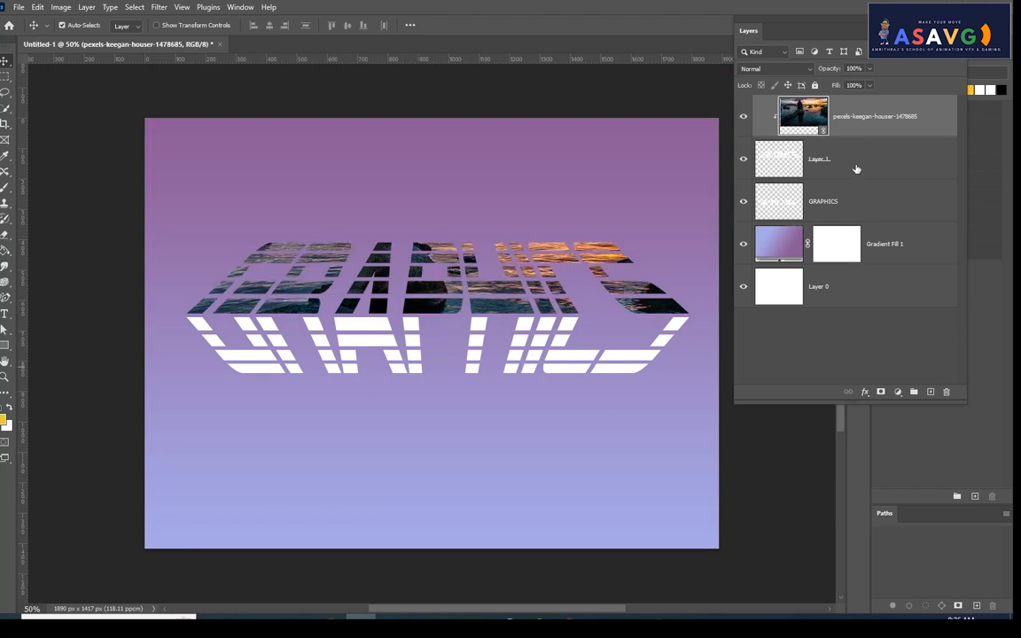
Step: Place sea.jpg from the "Photo manipulation ( road into see)" folder as a linked image above GRAPHICS and clip it to the lower lettering half
{"action": "left_click", "coordinate": [853, 205]}
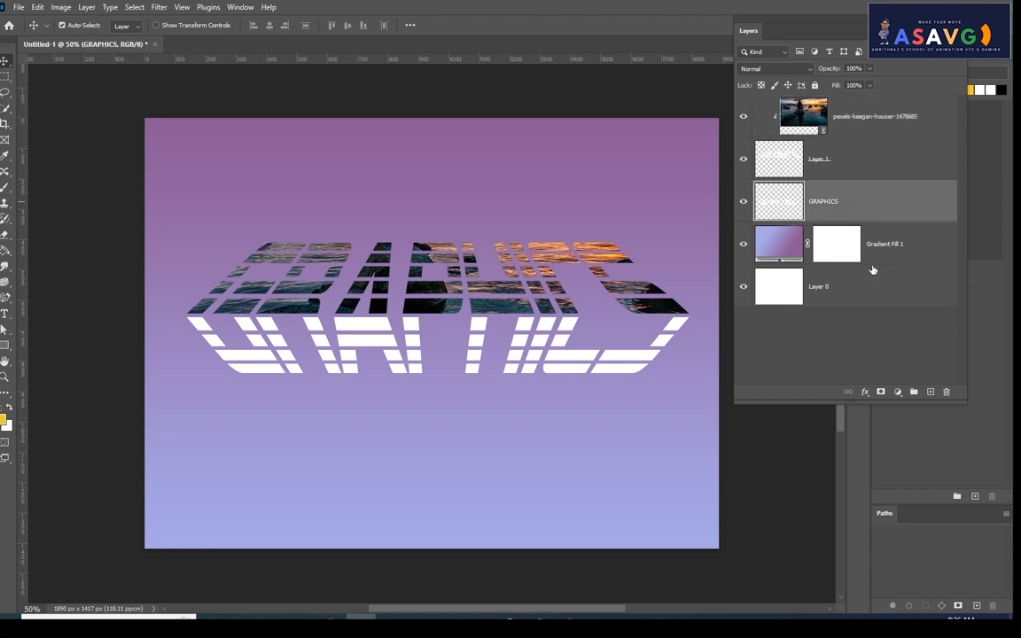
{"action": "left_click", "coordinate": [18, 7]}
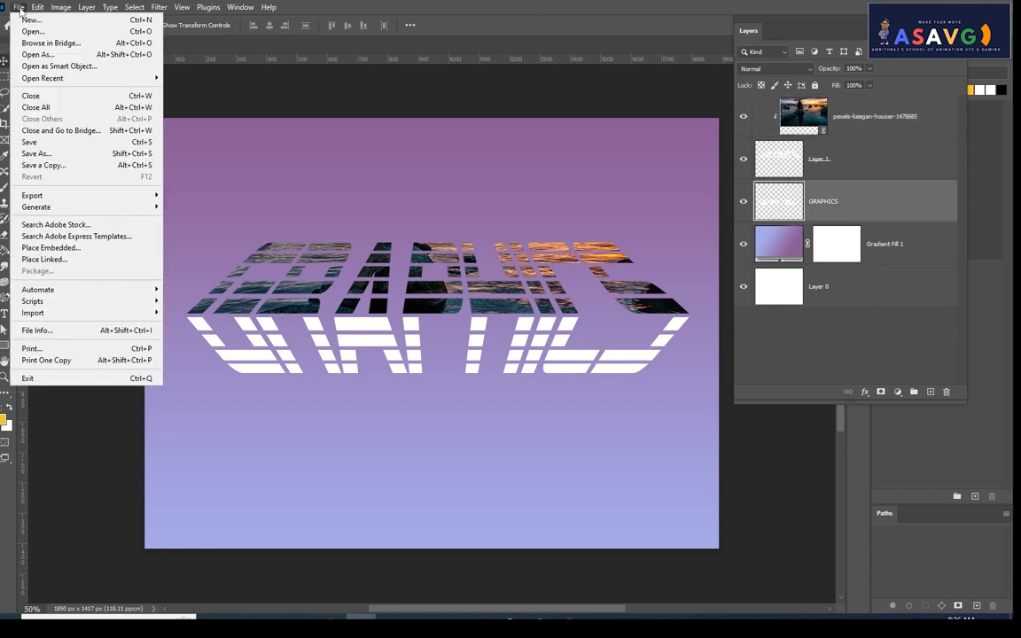
{"action": "left_click", "coordinate": [49, 258]}
{"action": "double_click", "coordinate": [132, 109]}
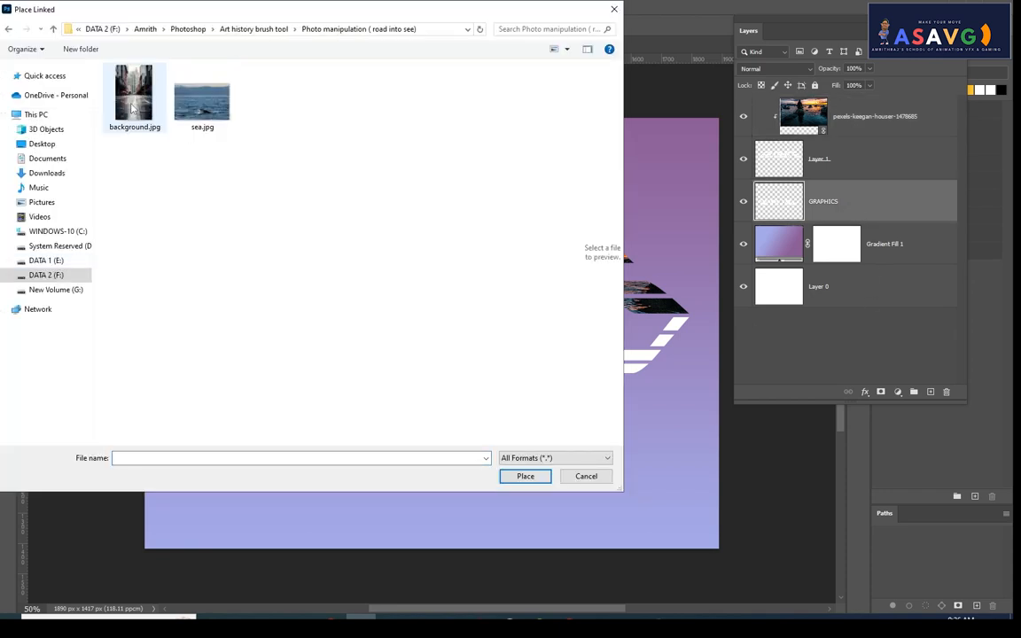
{"action": "double_click", "coordinate": [201, 125]}
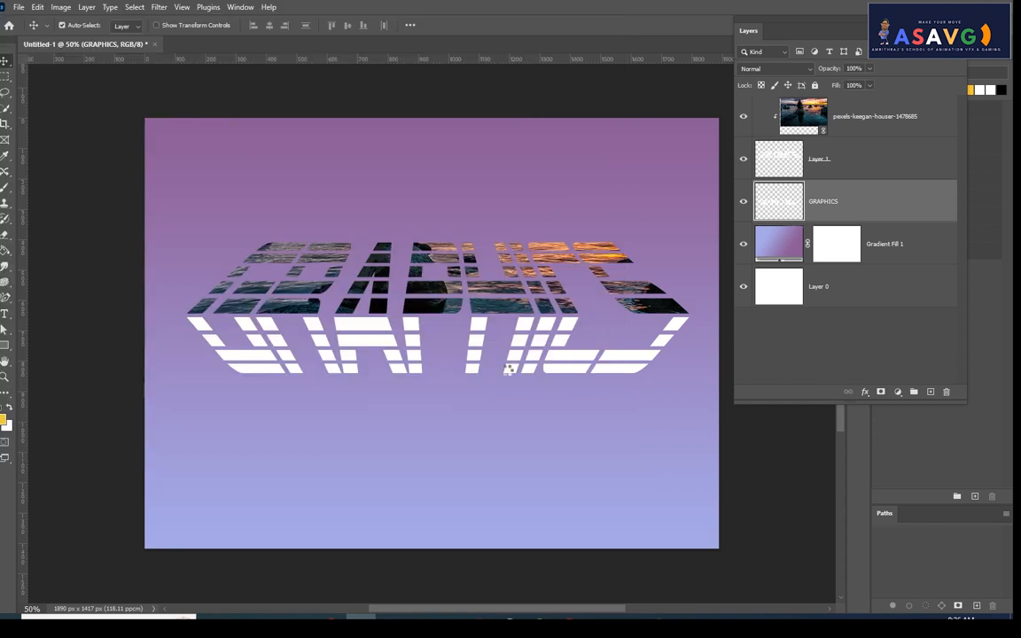
{"action": "key", "text": "Return"}
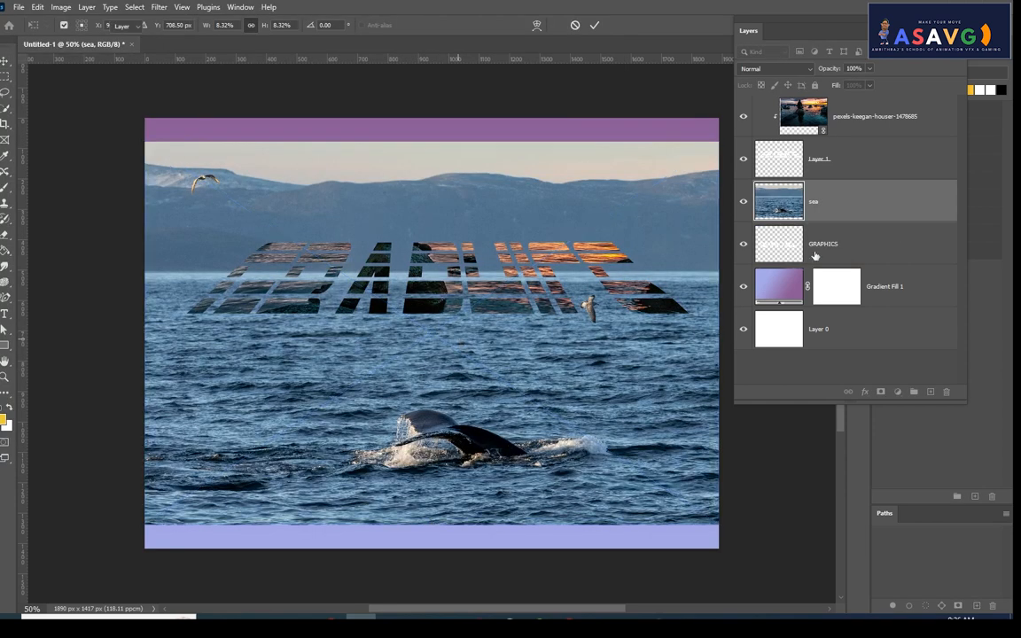
{"action": "right_click", "coordinate": [843, 209]}
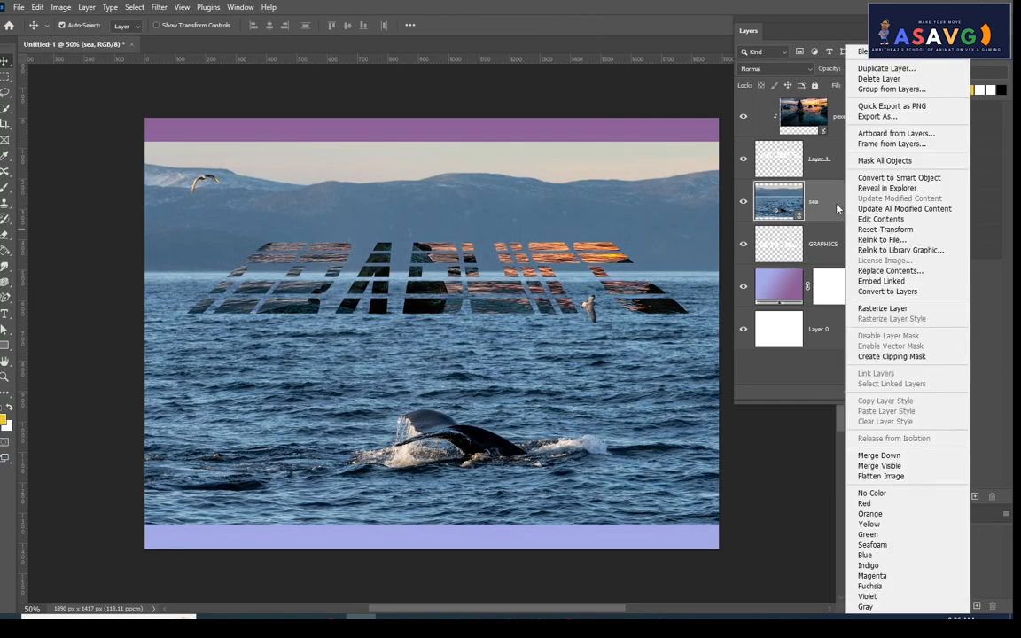
{"action": "left_click", "coordinate": [891, 356]}
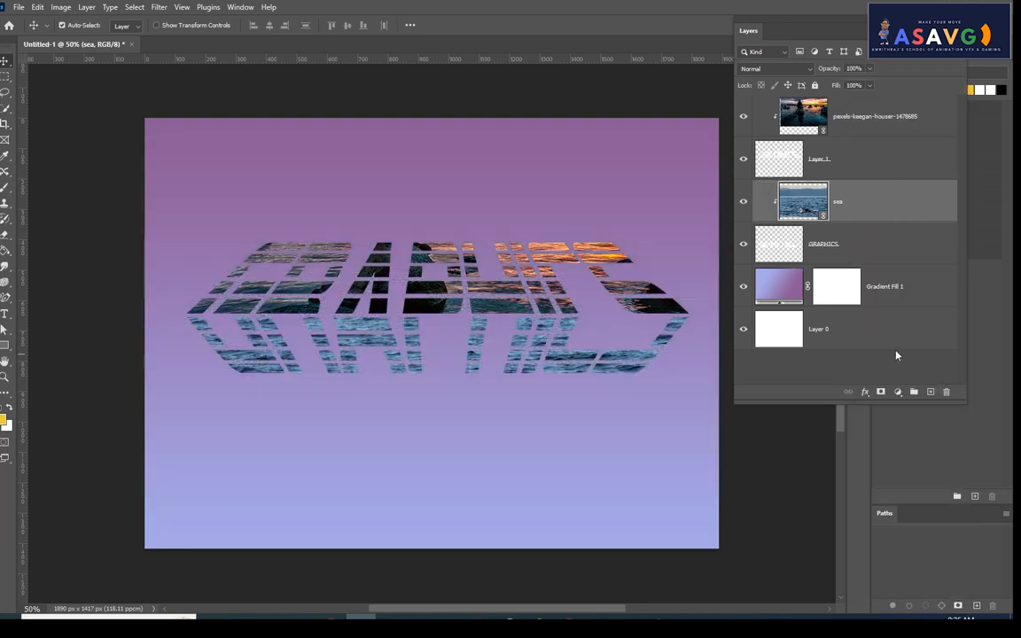
Step: Reposition the clipped sea and sunset photos inside the lower and upper halves of the lettering
{"action": "left_click_drag", "start_coordinate": [388, 347], "coordinate": [400, 328]}
{"action": "left_click_drag", "start_coordinate": [440, 258], "coordinate": [467, 304]}
{"action": "left_click_drag", "start_coordinate": [424, 355], "coordinate": [384, 351]}
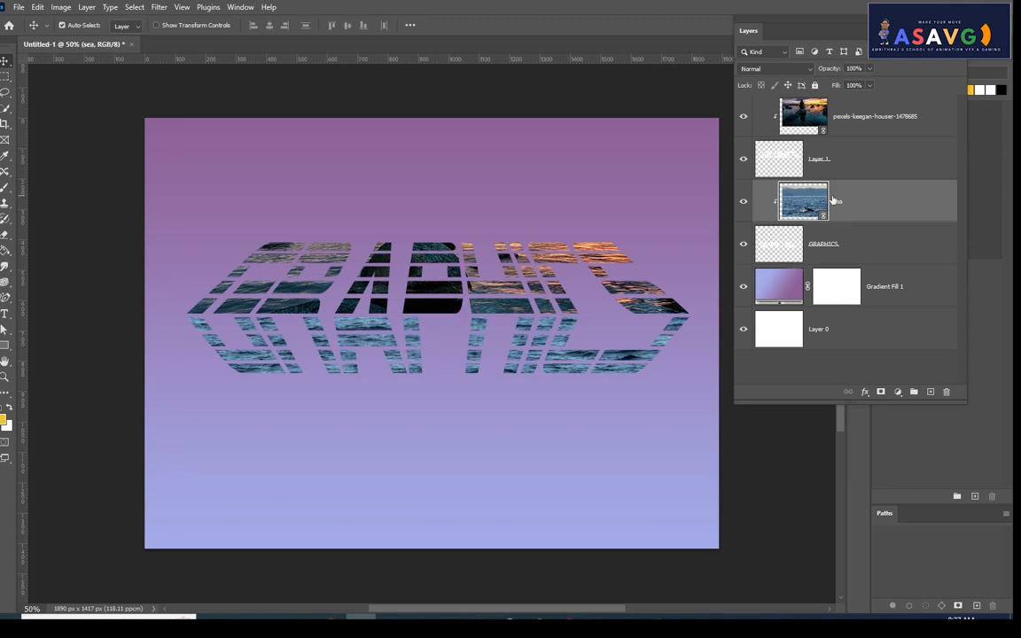
Step: Replace the sea photo layer with the man photo from the "Eleventh homework" folder, placed as a linked image above GRAPHICS
{"action": "key", "text": "Delete"}
{"action": "left_click", "coordinate": [19, 7]}
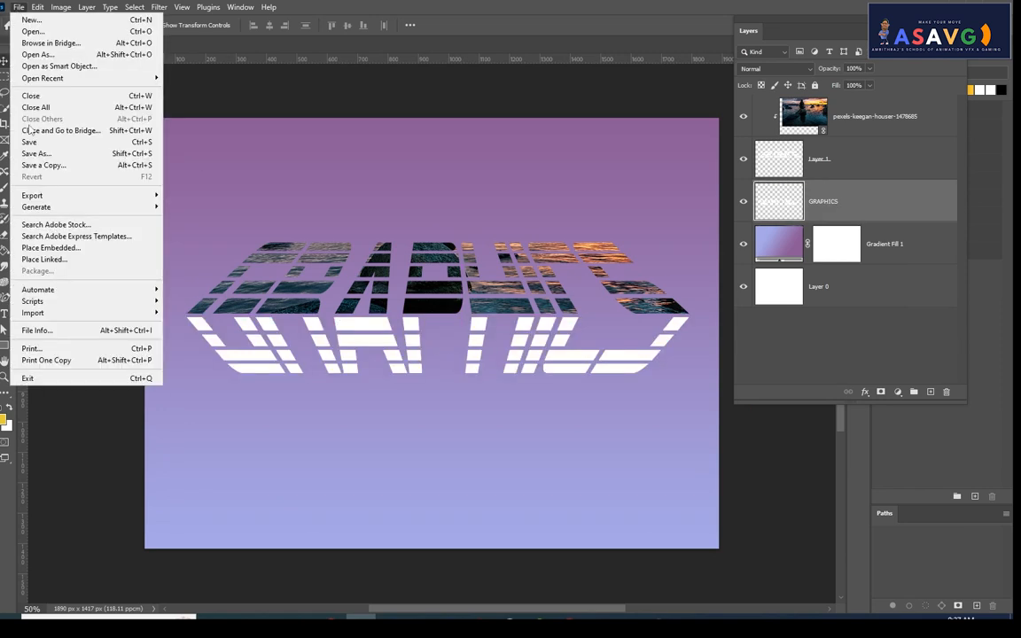
{"action": "left_click", "coordinate": [53, 237]}
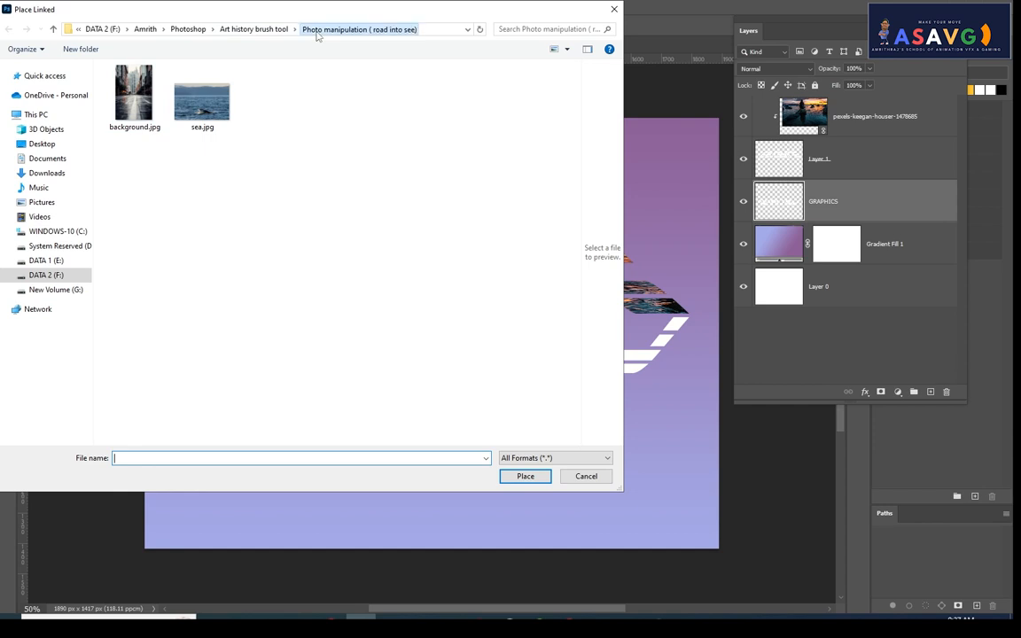
{"action": "left_click", "coordinate": [188, 29]}
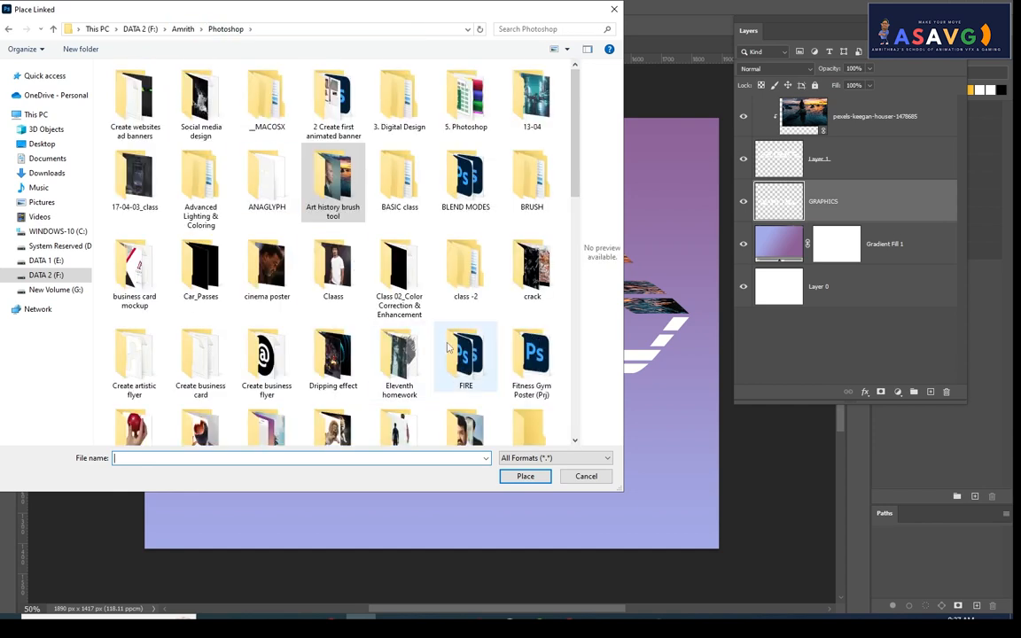
{"action": "double_click", "coordinate": [399, 359]}
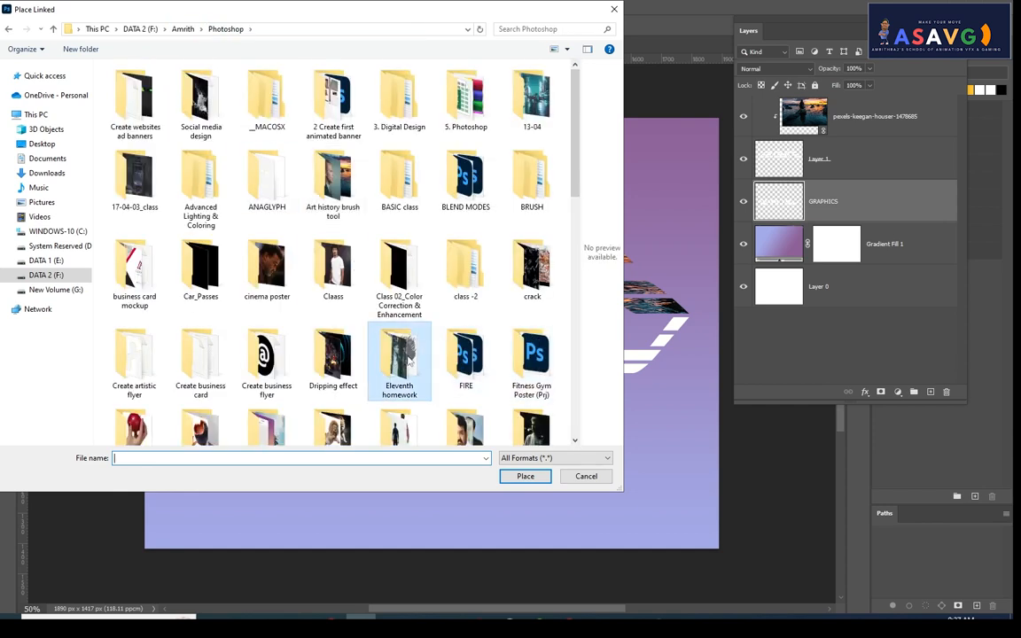
{"action": "double_click", "coordinate": [269, 99]}
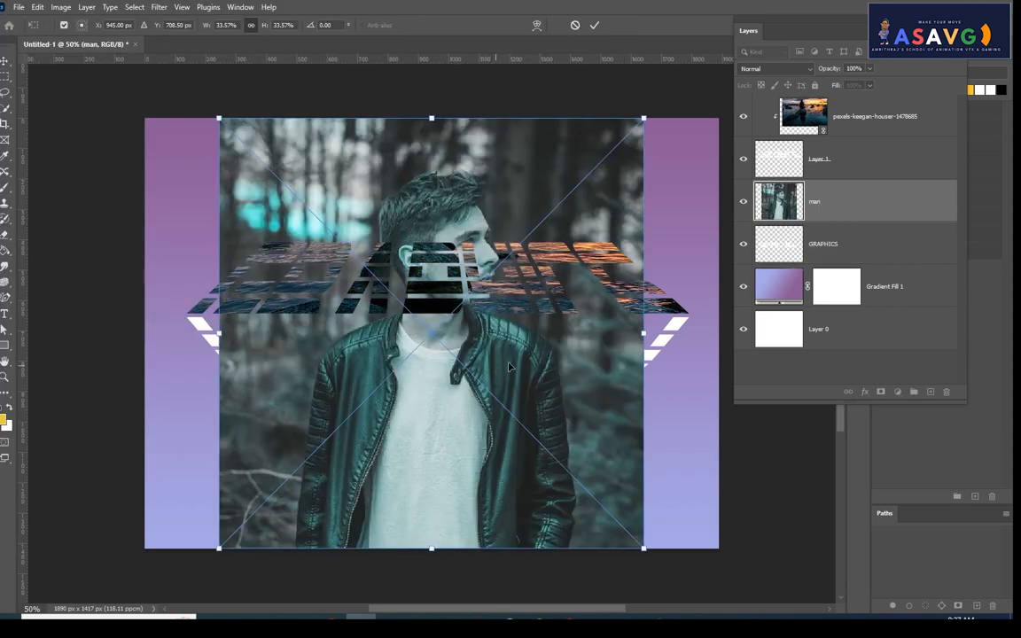
Step: Enlarge the man photo to span the full lettering and clip it to the GRAPHICS layer
{"action": "left_click_drag", "start_coordinate": [511, 361], "coordinate": [469, 346]}
{"action": "left_click_drag", "start_coordinate": [600, 319], "coordinate": [709, 321]}
{"action": "key", "text": "Return"}
{"action": "right_click", "coordinate": [856, 212]}
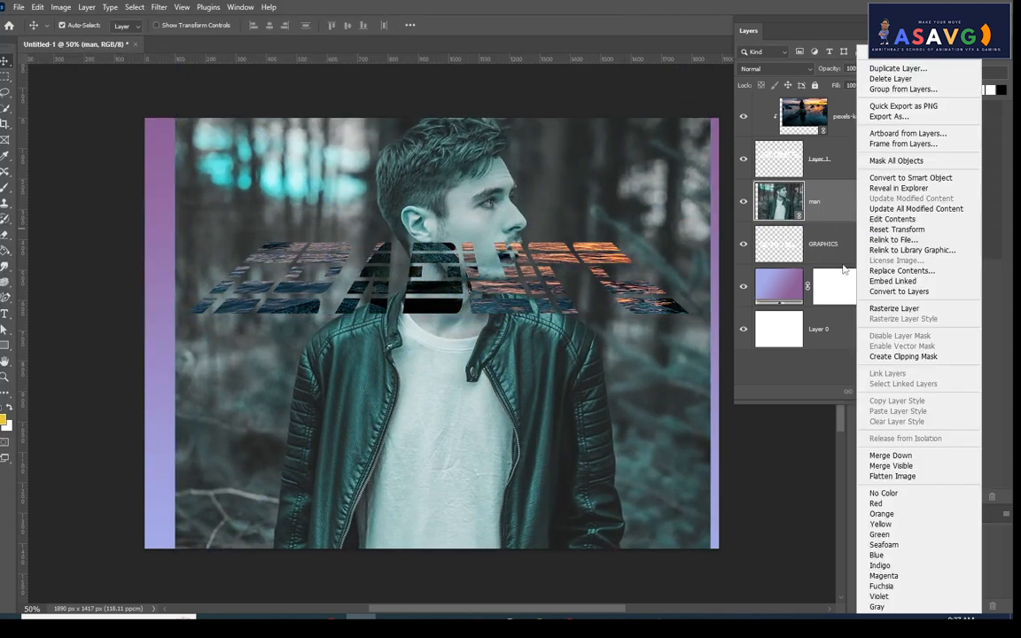
{"action": "left_click", "coordinate": [899, 356]}
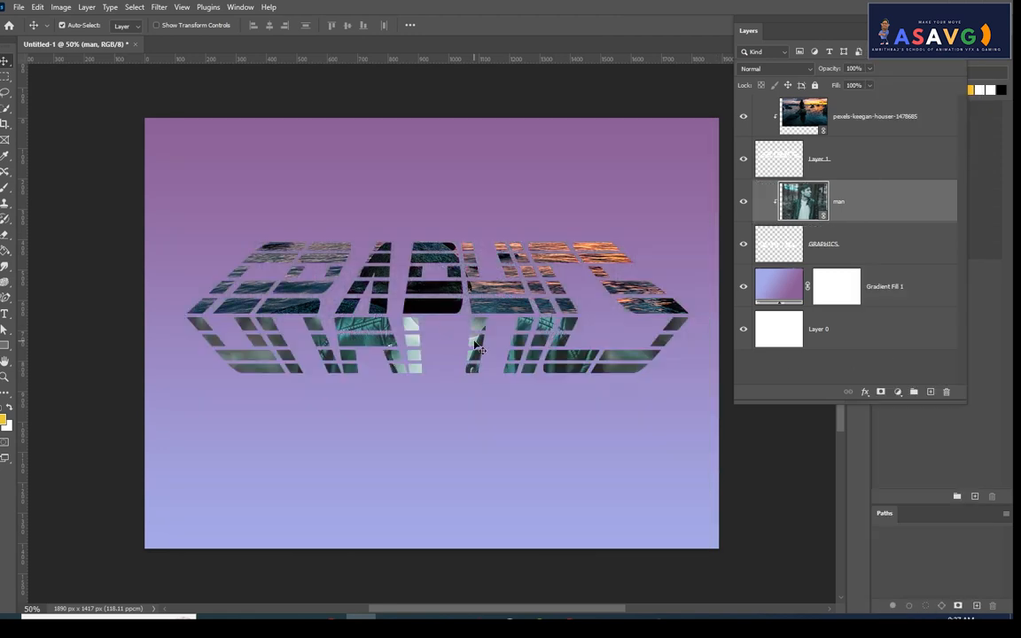
Step: Reposition the clipped man photo in the lower lettering and the sunset photo in the upper lettering
{"action": "left_click_drag", "start_coordinate": [475, 347], "coordinate": [513, 450]}
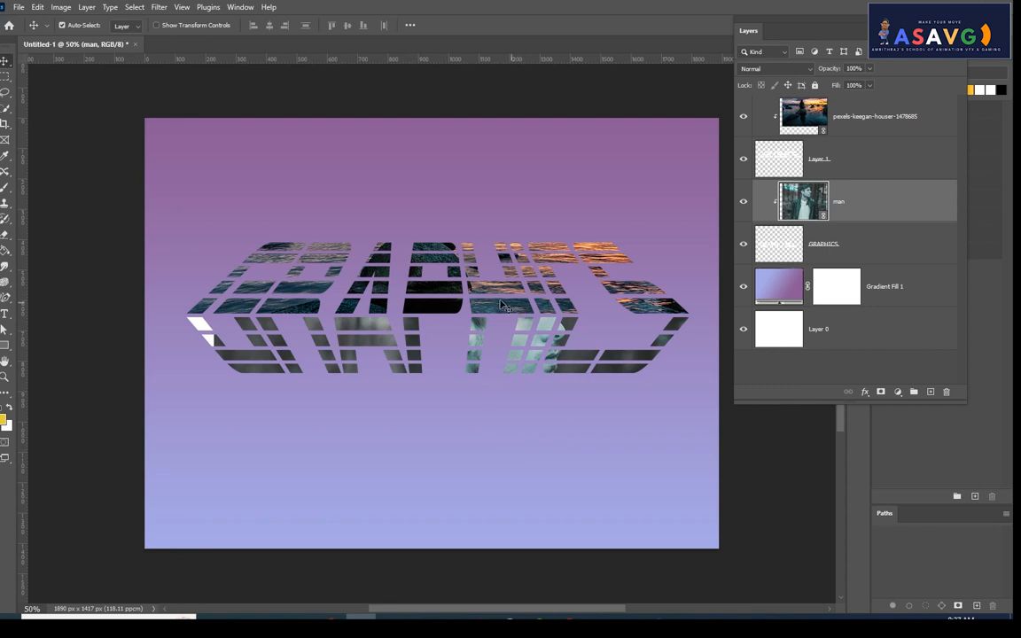
{"action": "left_click_drag", "start_coordinate": [501, 303], "coordinate": [438, 285]}
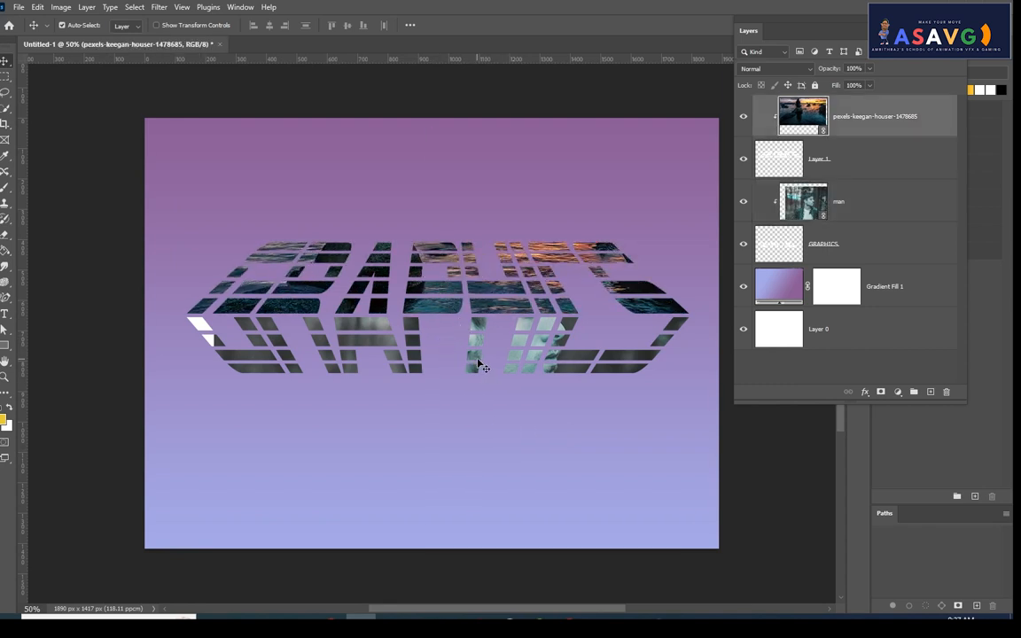
Step: Add a new empty layer directly above the clipped man photo
{"action": "left_click", "coordinate": [855, 167]}
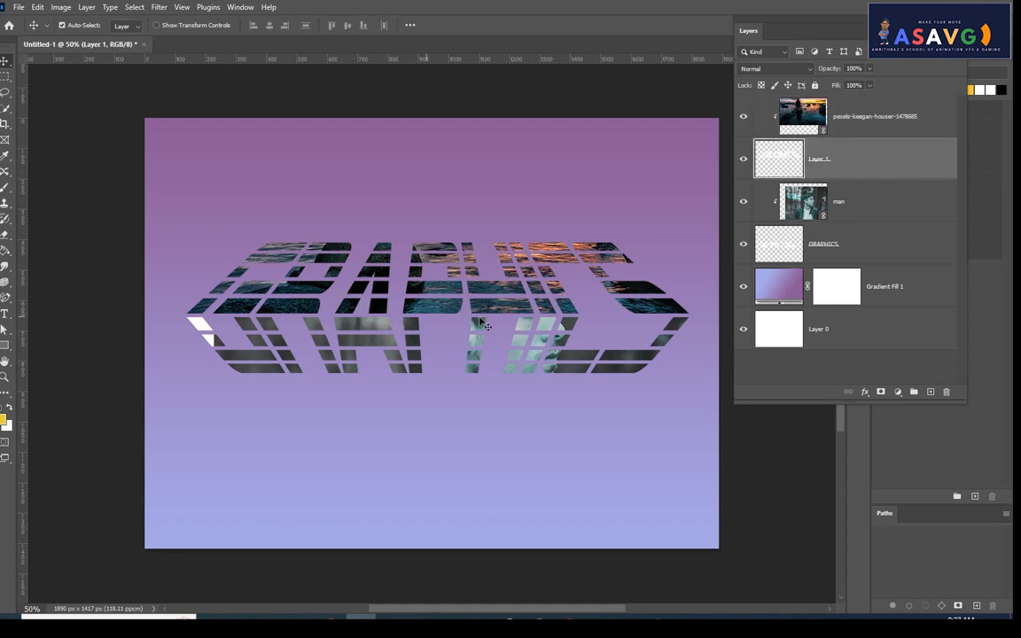
{"action": "left_click", "coordinate": [870, 191]}
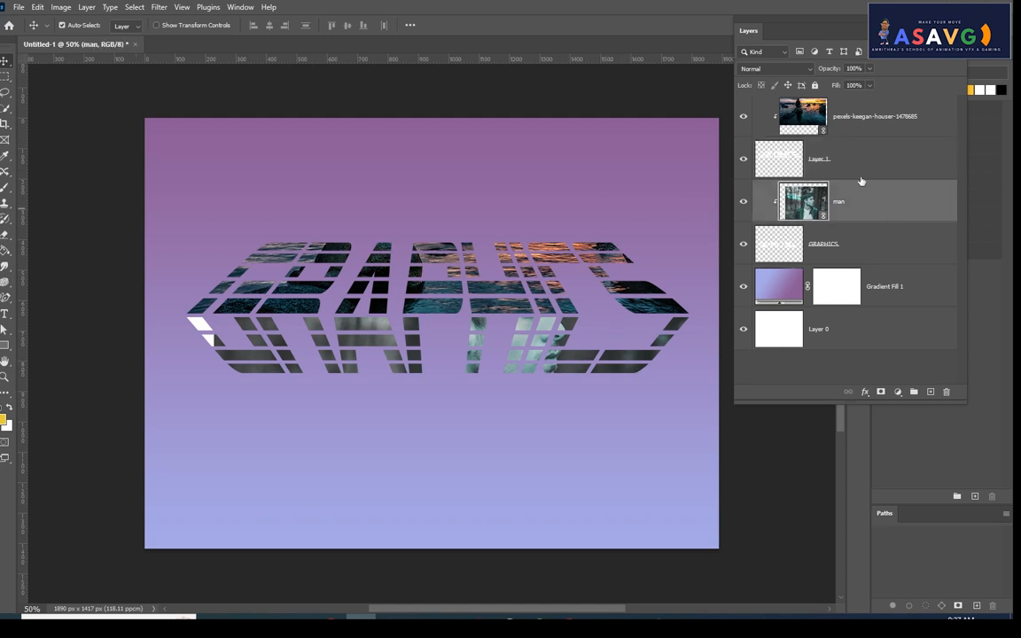
{"action": "left_click", "coordinate": [865, 164]}
{"action": "left_click", "coordinate": [865, 200]}
{"action": "left_click", "coordinate": [868, 175]}
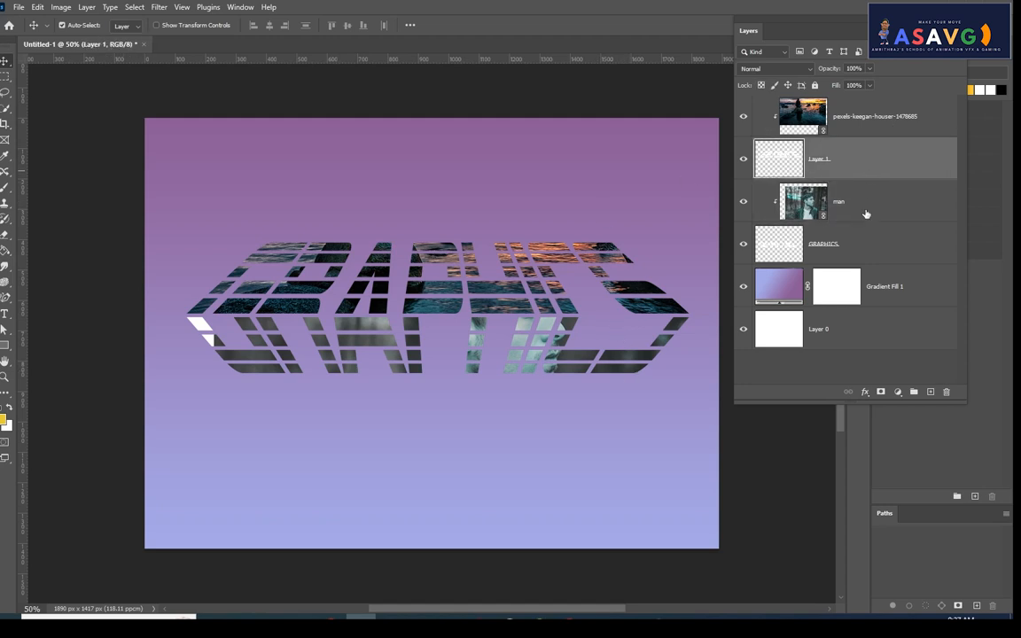
{"action": "left_click", "coordinate": [865, 202]}
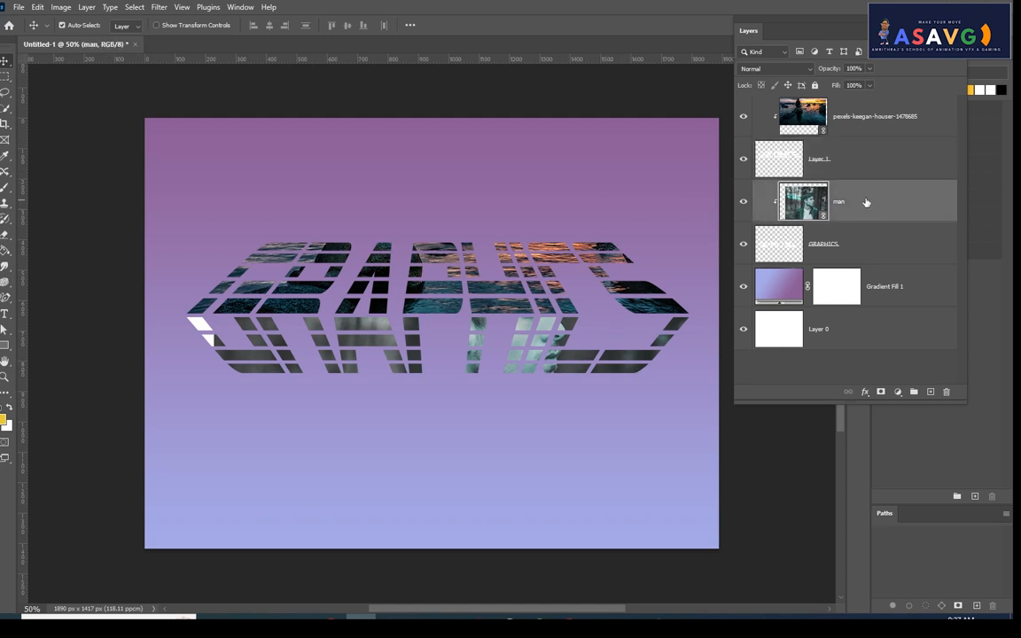
{"action": "left_click", "coordinate": [930, 392]}
Step: Set up a black soft brush with the Brush tool, reduced to 70 px
{"action": "left_click", "coordinate": [4, 187]}
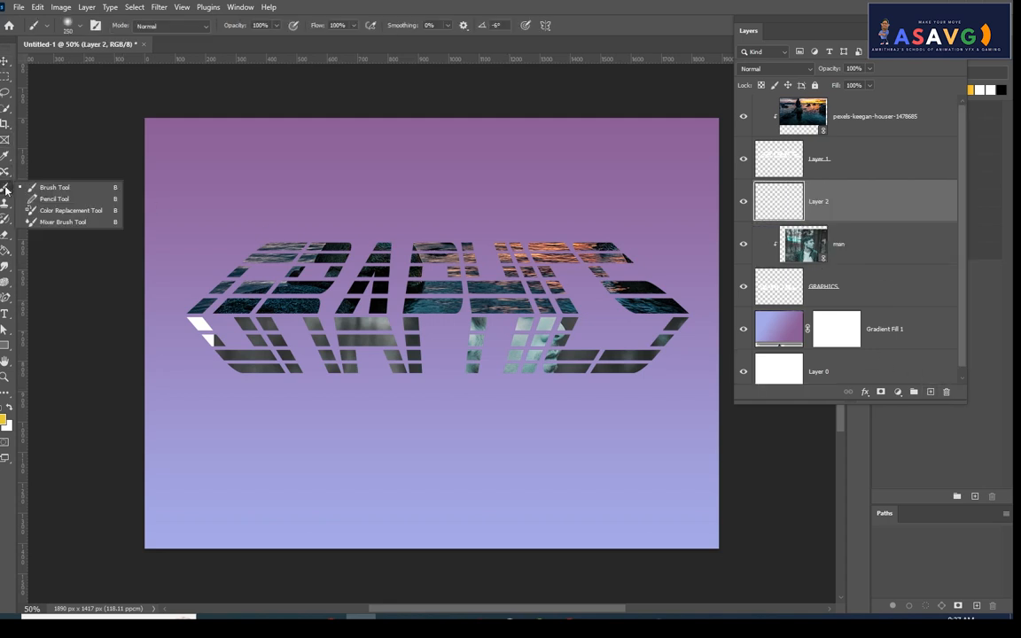
{"action": "left_click", "coordinate": [59, 189]}
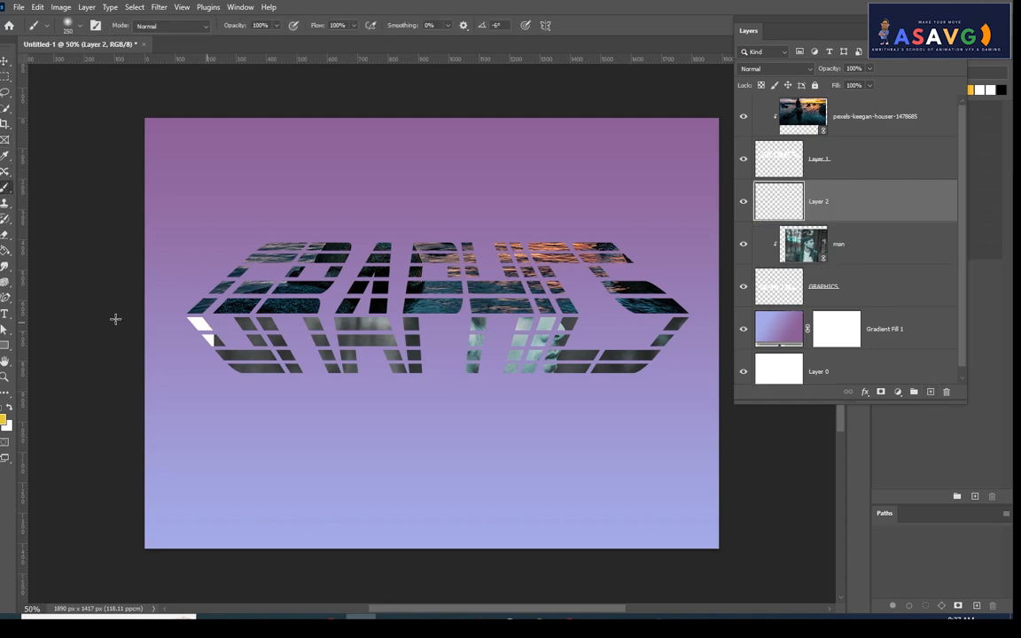
{"action": "left_click", "coordinate": [4, 410]}
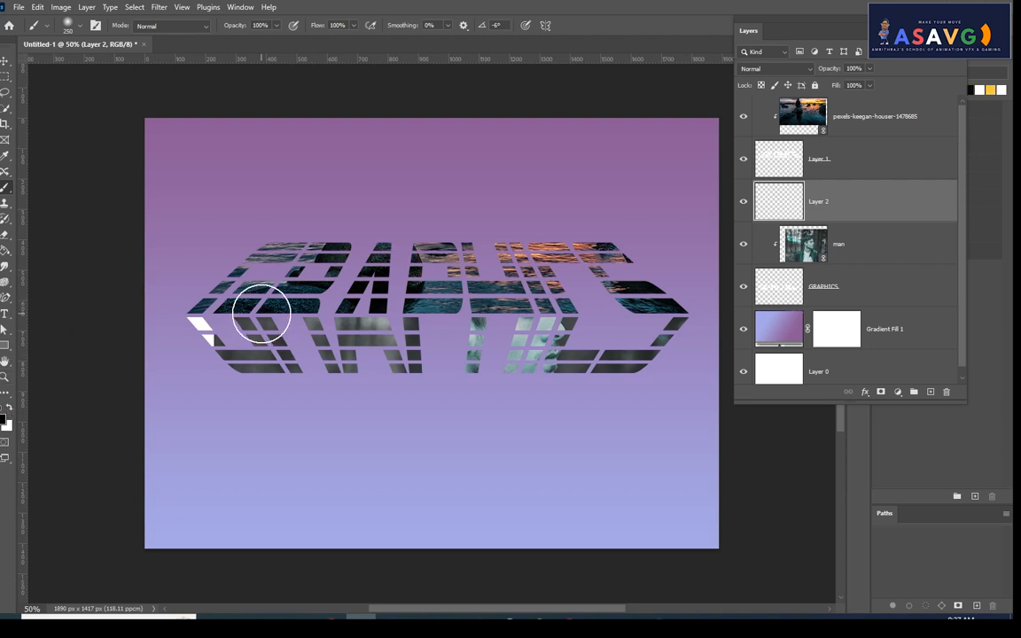
{"action": "key", "text": "bracketleft"}
{"action": "key", "text": "bracketleft"}
{"action": "key", "text": "bracketleft"}
{"action": "key", "text": "bracketleft"}
{"action": "key", "text": "bracketleft"}
{"action": "key", "text": "bracketleft"}
{"action": "key", "text": "bracketleft"}
{"action": "key", "text": "bracketleft"}
{"action": "mouse_move", "coordinate": [192, 312]}
{"action": "left_mouse_down"}
{"action": "mouse_move", "coordinate": [711, 313]}
{"action": "mouse_move", "coordinate": [686, 312]}
{"action": "left_mouse_up"}
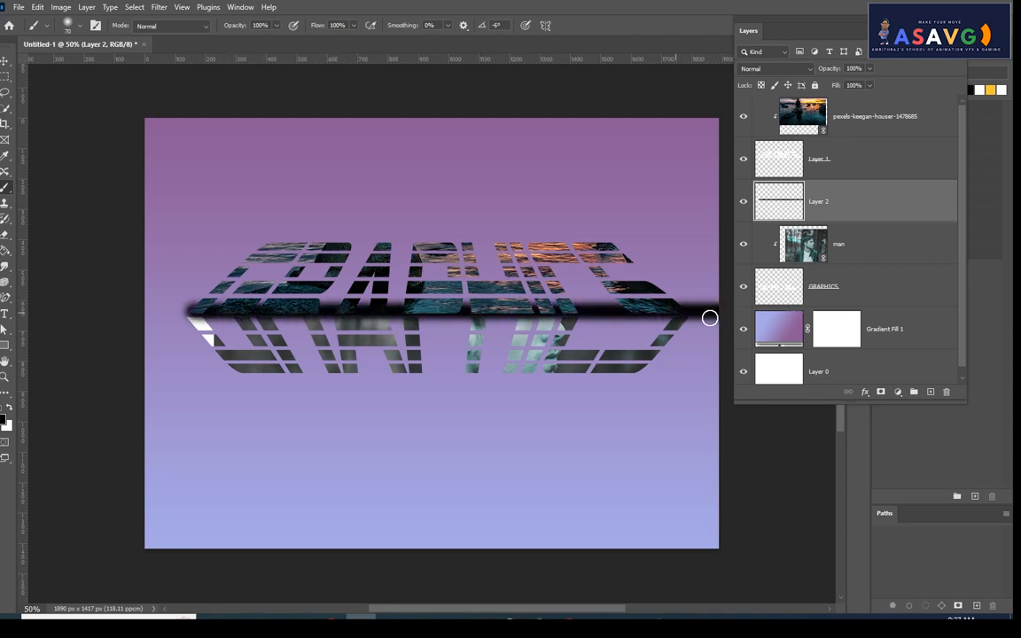
{"action": "key", "text": "ctrl+z"}
{"action": "left_click", "coordinate": [846, 286]}
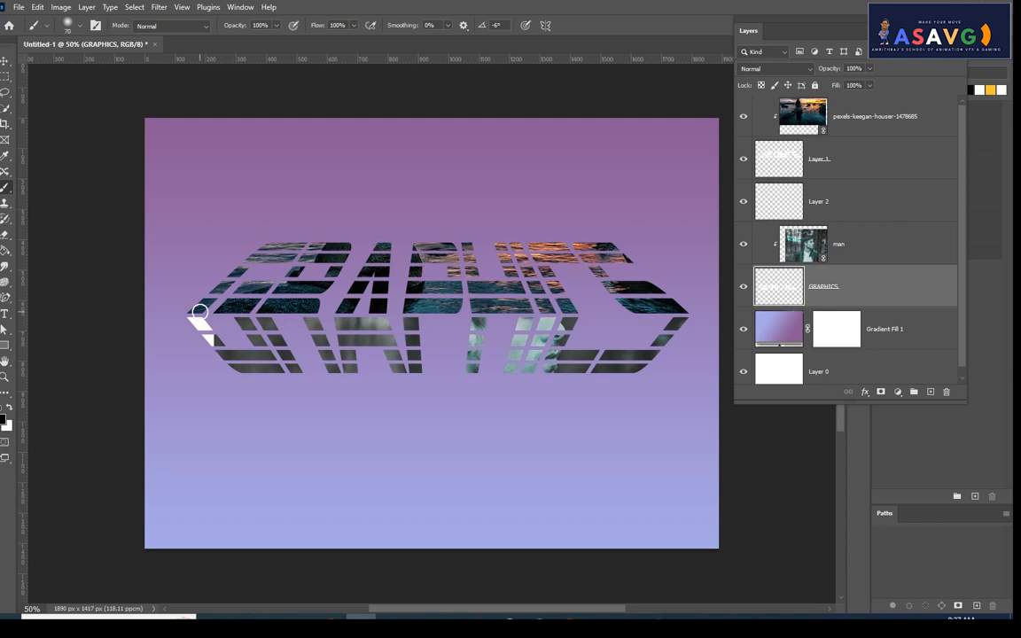
{"action": "left_click_drag", "start_coordinate": [392, 315], "coordinate": [716, 310]}
{"action": "key", "text": "ctrl+z"}
{"action": "left_click_drag", "start_coordinate": [182, 284], "coordinate": [695, 279]}
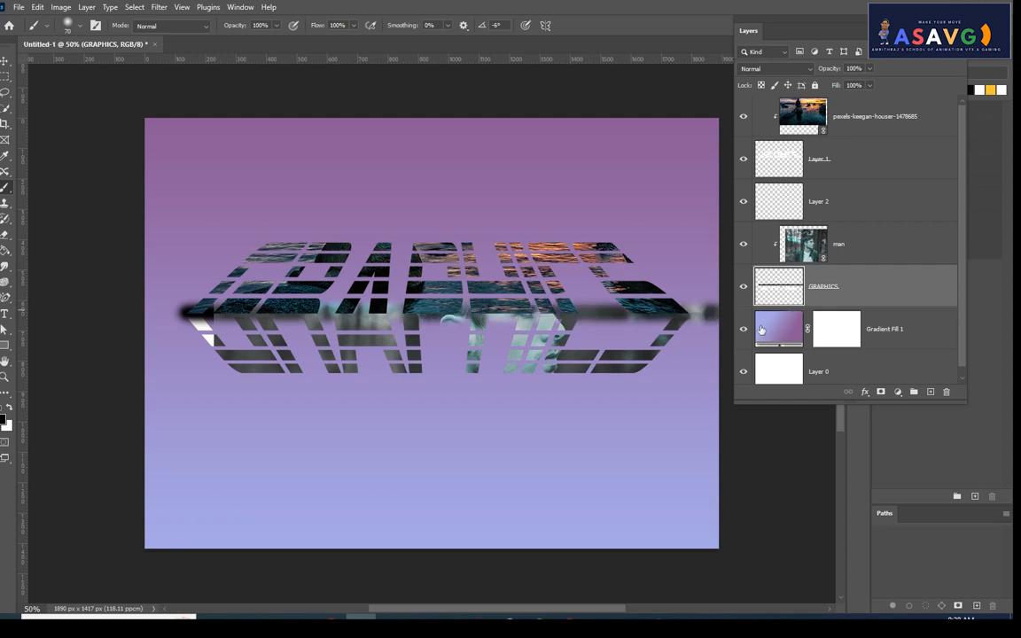
{"action": "key", "text": "ctrl+z"}
Step: Paint a black horizontal stroke along the lettering's fold on Layer 2 and apply a Gaussian Blur with a 23.5 px radius
{"action": "left_click", "coordinate": [828, 200]}
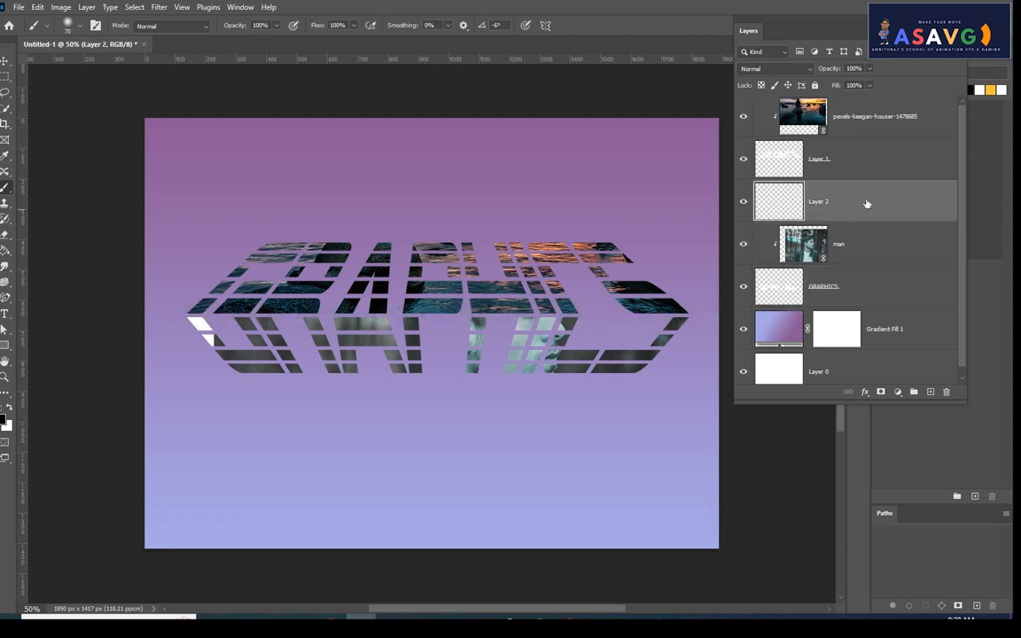
{"action": "left_click_drag", "start_coordinate": [191, 313], "coordinate": [713, 312]}
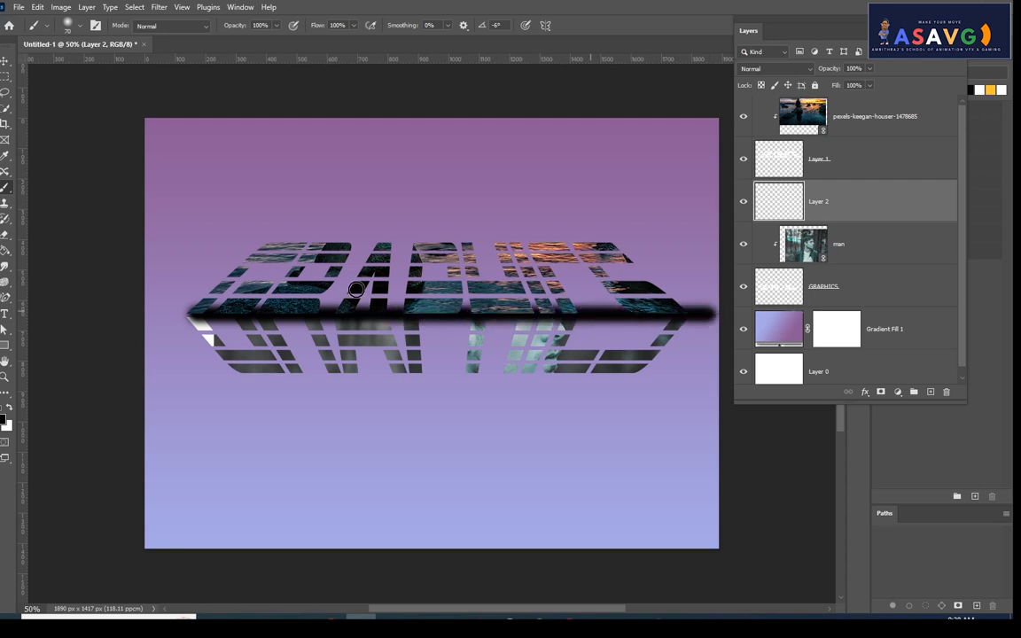
{"action": "left_click", "coordinate": [159, 7]}
{"action": "mouse_move", "coordinate": [164, 141]}
{"action": "left_click", "coordinate": [319, 195]}
{"action": "left_click_drag", "start_coordinate": [719, 225], "coordinate": [677, 224]}
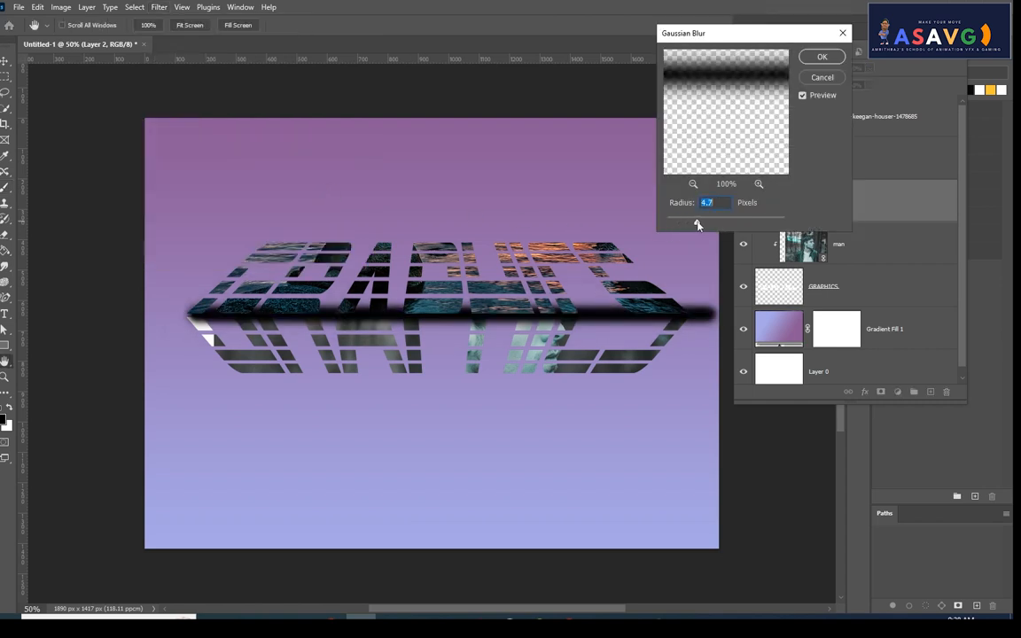
{"action": "left_click_drag", "start_coordinate": [706, 224], "coordinate": [720, 227]}
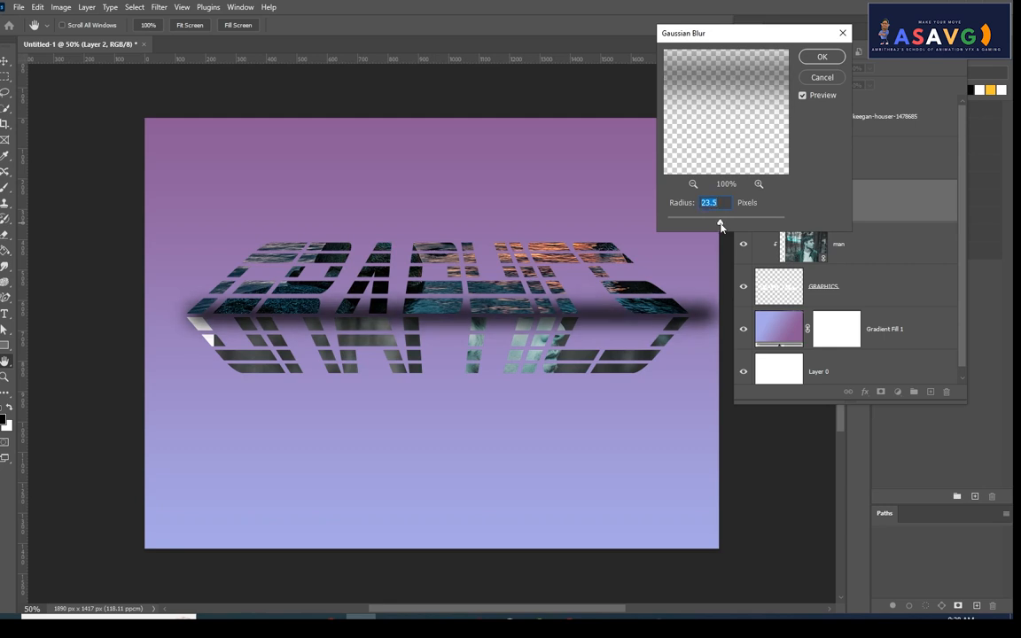
{"action": "left_click", "coordinate": [820, 57]}
Step: Scale the blurred stroke to about 91.5% width and 54% height along the fold, and set its layer opacity to 76%
{"action": "key", "text": "ctrl+t"}
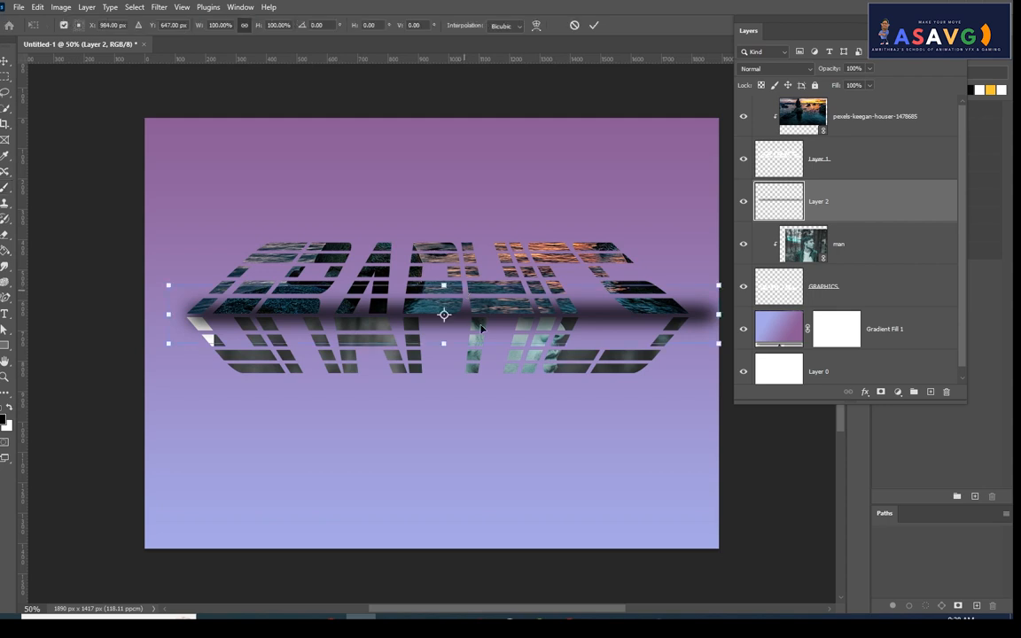
{"action": "left_click_drag", "start_coordinate": [449, 344], "coordinate": [451, 315]}
{"action": "left_click_drag", "start_coordinate": [594, 305], "coordinate": [578, 321]}
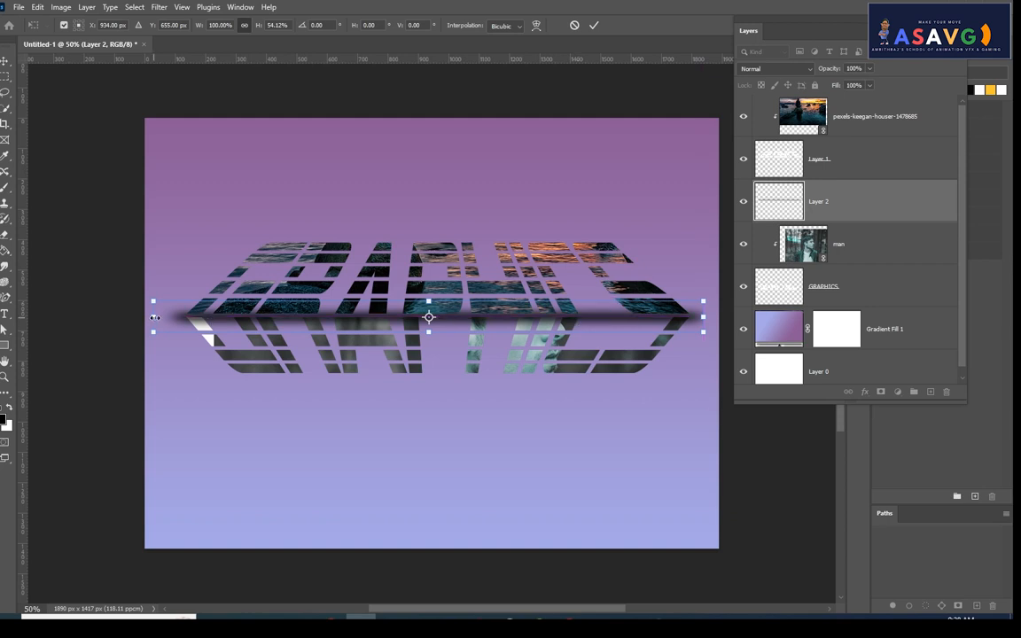
{"action": "left_click_drag", "start_coordinate": [154, 316], "coordinate": [176, 317]}
{"action": "left_click_drag", "start_coordinate": [696, 321], "coordinate": [678, 317]}
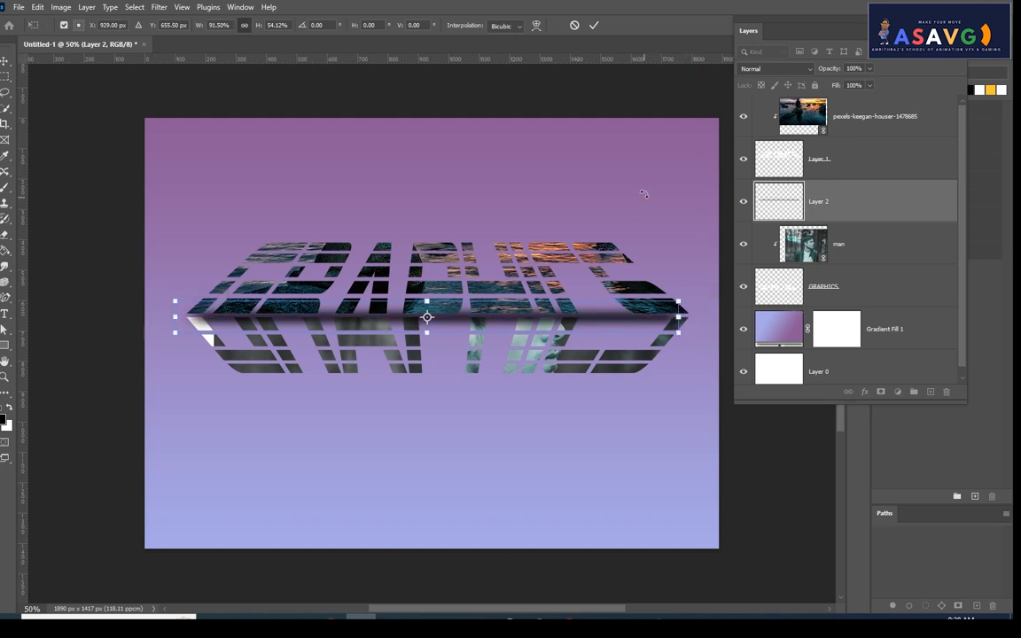
{"action": "key", "text": "Return"}
{"action": "key", "text": "b"}
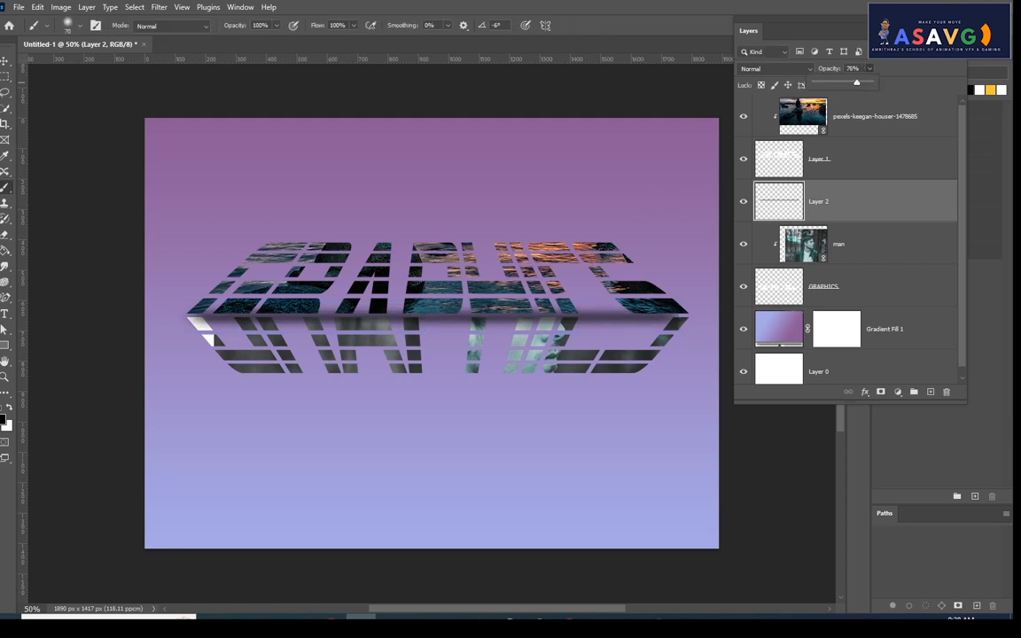
Step: Enable both Drop Shadow effects in the GRAPHICS layer's style
{"action": "left_click", "coordinate": [5, 60]}
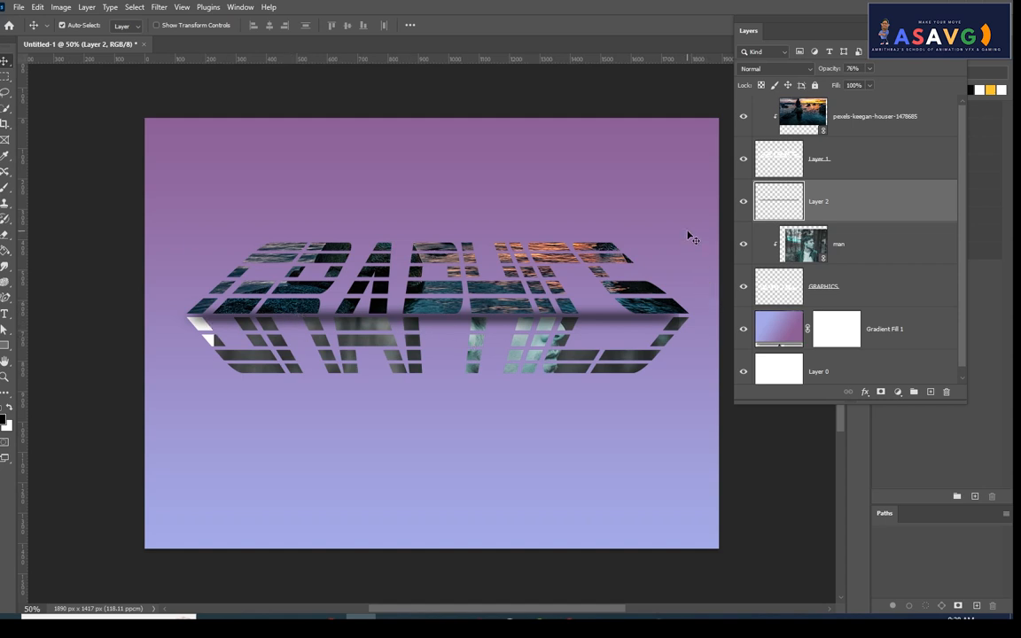
{"action": "left_click", "coordinate": [559, 373]}
{"action": "left_click", "coordinate": [849, 293]}
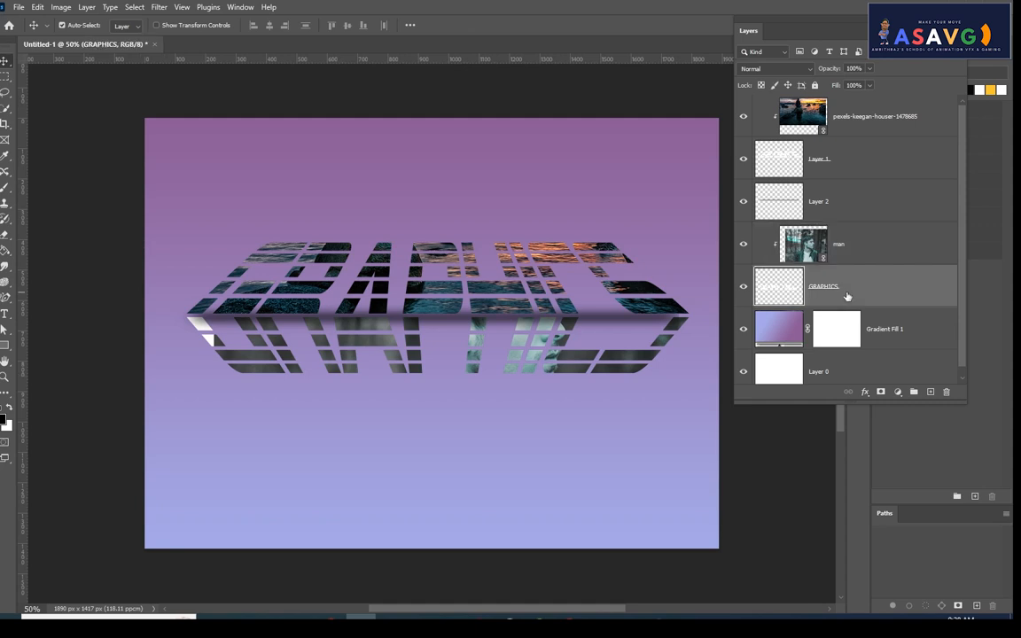
{"action": "right_click", "coordinate": [847, 295]}
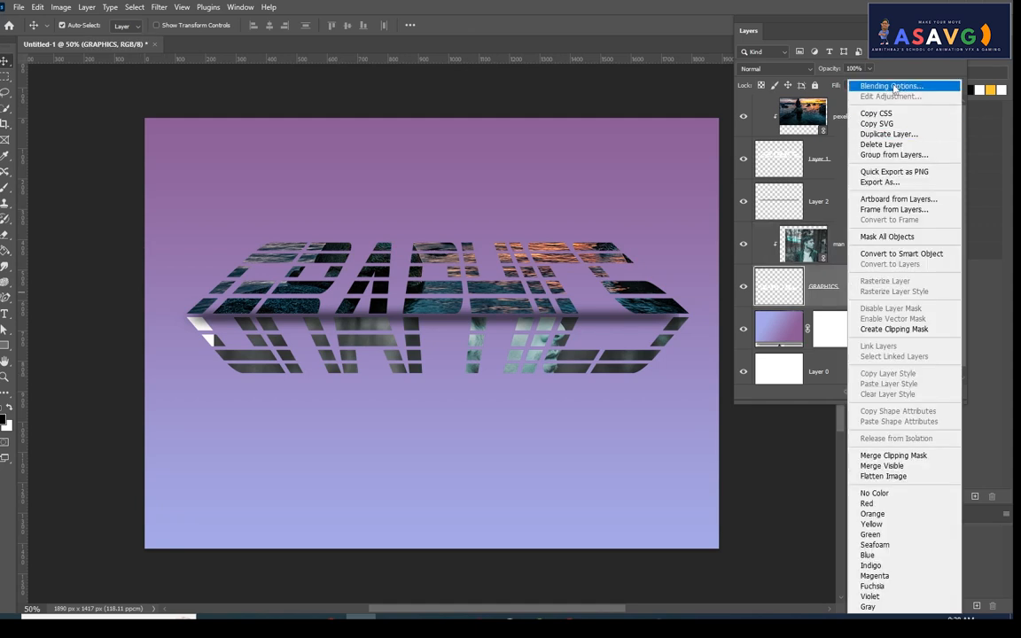
{"action": "left_click", "coordinate": [895, 84]}
{"action": "scroll", "coordinate": [592, 368], "scroll_direction": "down", "scroll_amount": 1}
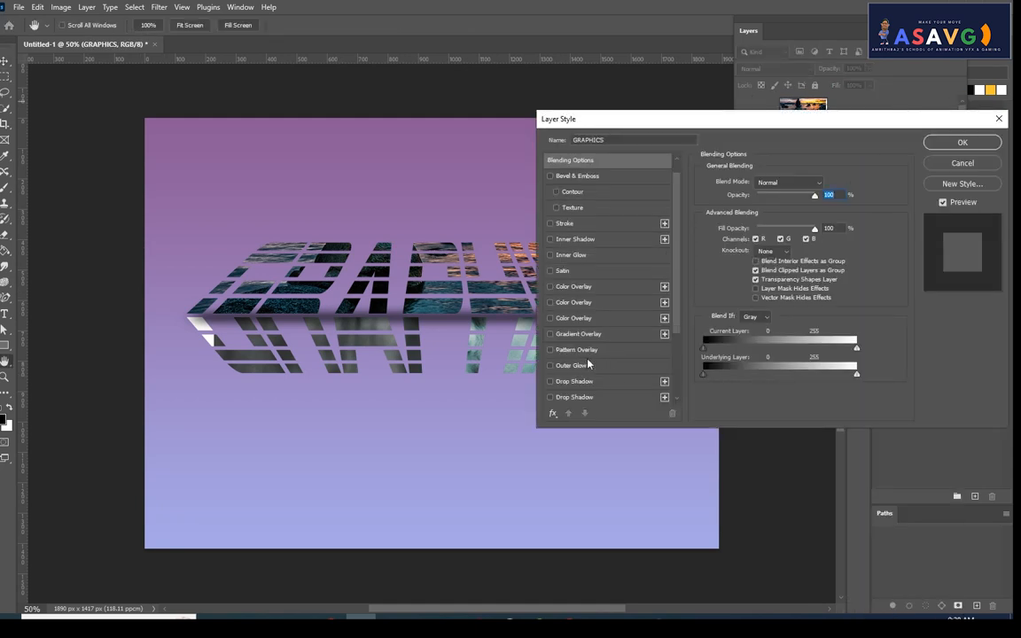
{"action": "left_click", "coordinate": [550, 398]}
{"action": "left_click", "coordinate": [567, 398]}
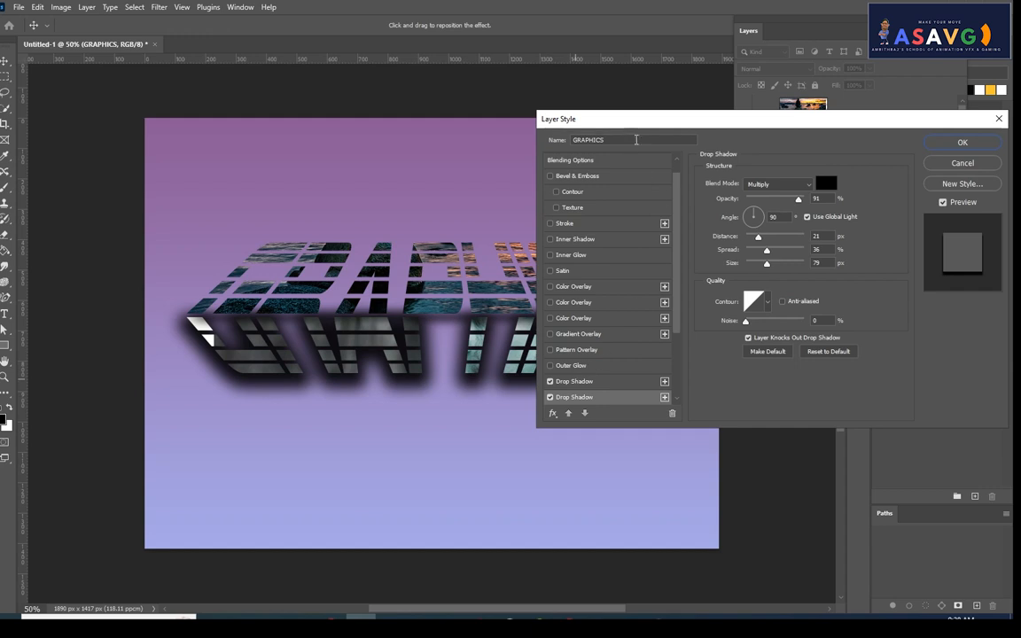
Step: Recolour the upper Drop Shadow of the GRAPHICS layer to the sampled background purple #9f98d4, reducing its distance, spread and size, with spread at 2%
{"action": "left_click", "coordinate": [645, 347]}
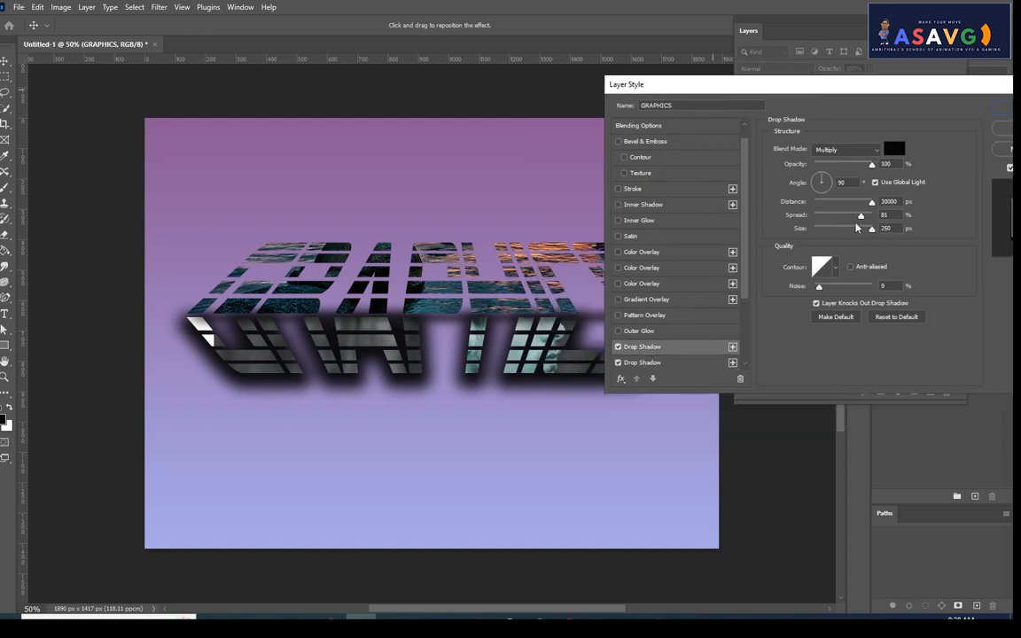
{"action": "left_click_drag", "start_coordinate": [841, 205], "coordinate": [817, 233]}
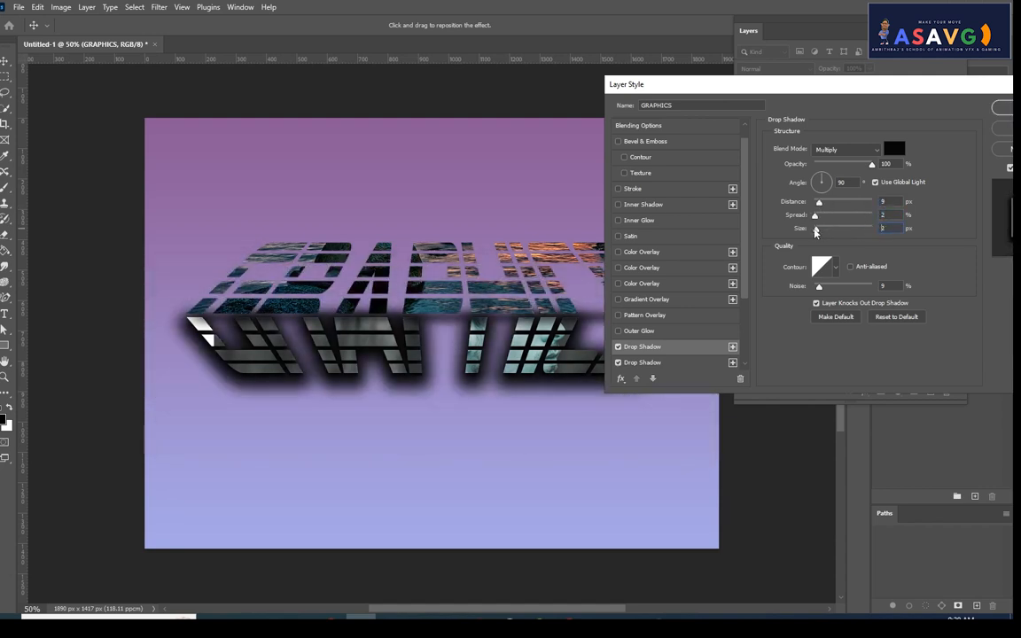
{"action": "left_click", "coordinate": [894, 149]}
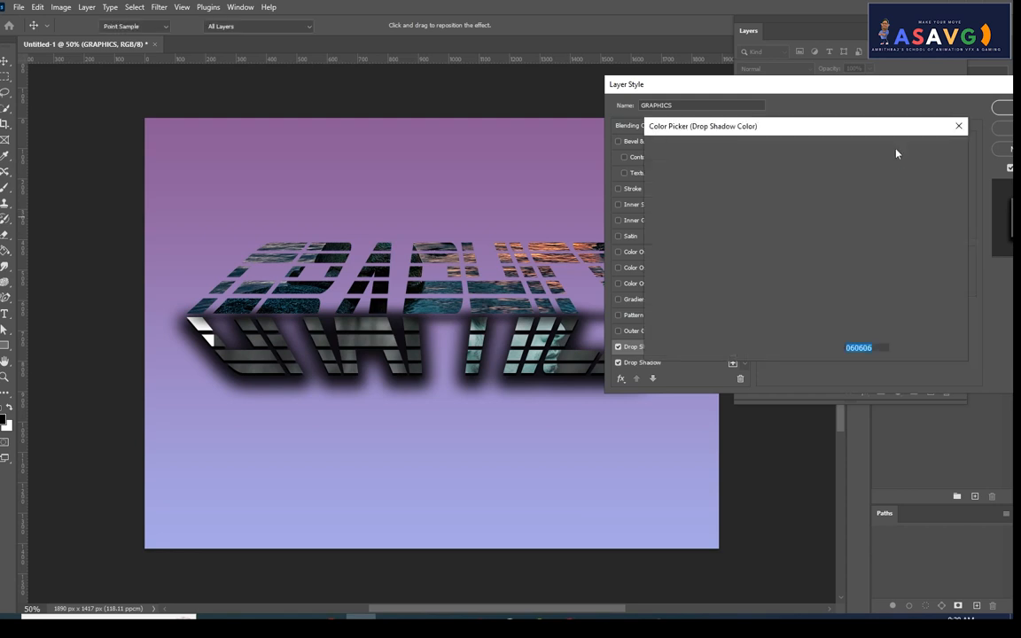
{"action": "left_click", "coordinate": [463, 422]}
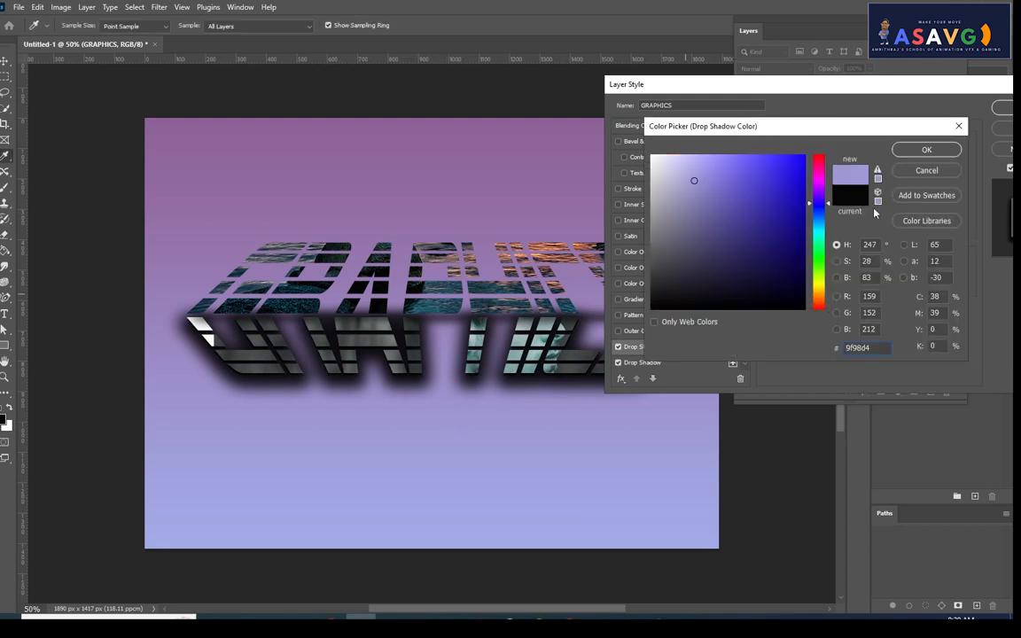
{"action": "left_click", "coordinate": [926, 150]}
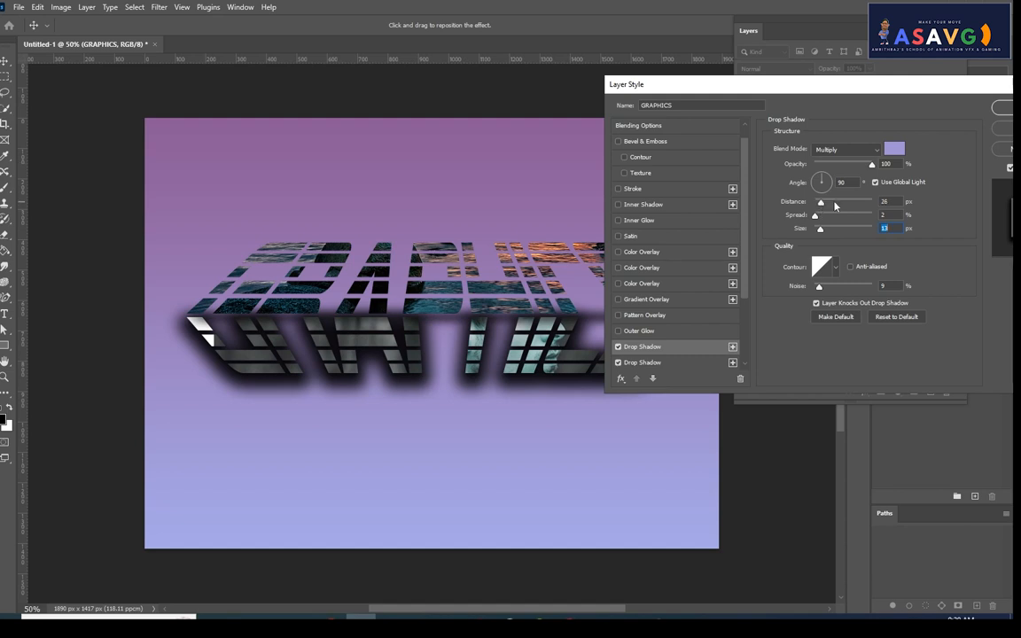
{"action": "left_click_drag", "start_coordinate": [819, 202], "coordinate": [810, 226]}
Step: Try a purple sampled from the background, #9f9ad5, as the colour of the lower Drop Shadow on the GRAPHICS layer
{"action": "left_click", "coordinate": [642, 364]}
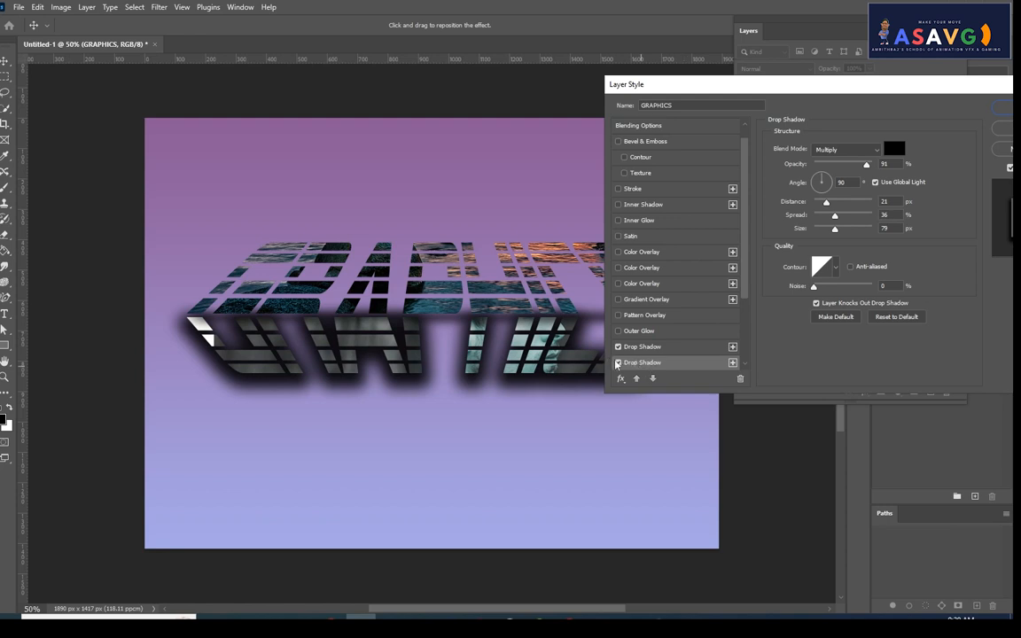
{"action": "left_click", "coordinate": [617, 364]}
{"action": "left_click", "coordinate": [618, 363]}
{"action": "left_click", "coordinate": [894, 148]}
{"action": "left_click", "coordinate": [466, 424]}
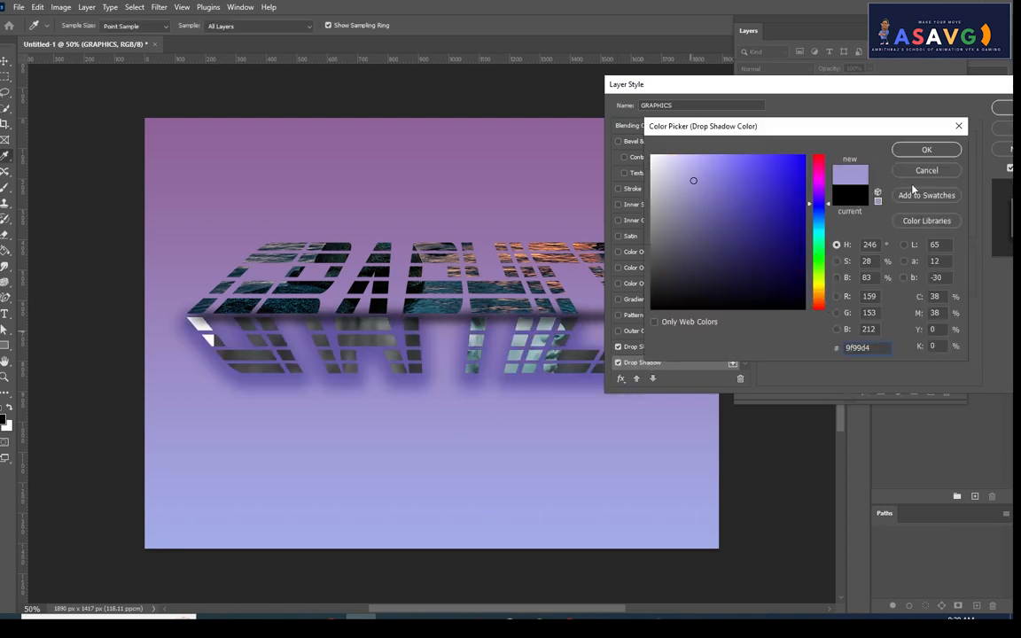
{"action": "left_click", "coordinate": [473, 428]}
{"action": "left_click", "coordinate": [923, 150]}
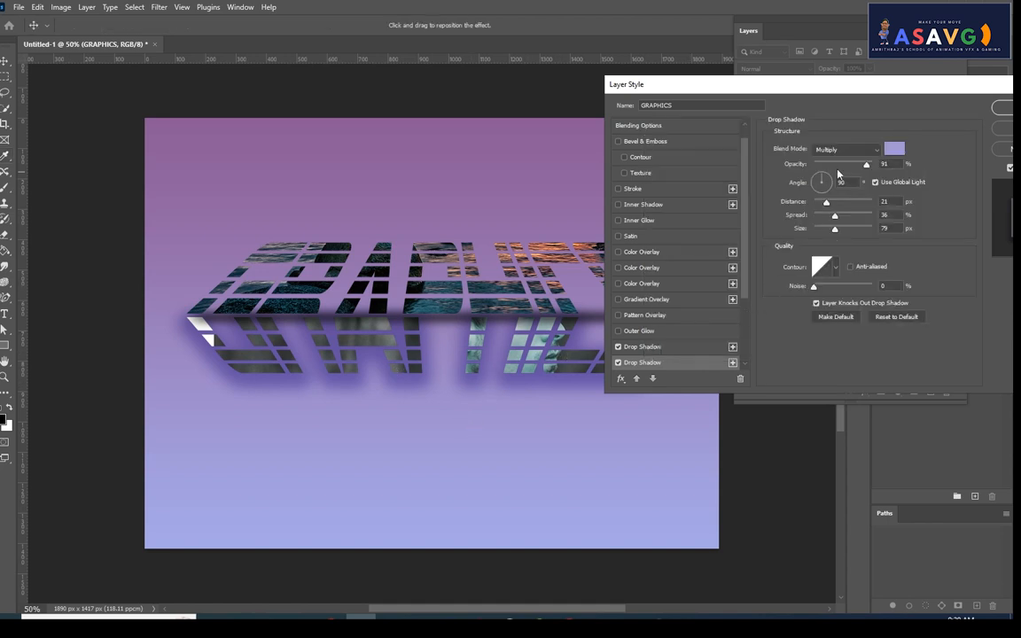
Step: Make the lower Drop Shadow black with 0 px distance, 2% spread and 16 px size, and apply the layer style
{"action": "left_click_drag", "start_coordinate": [819, 207], "coordinate": [838, 231]}
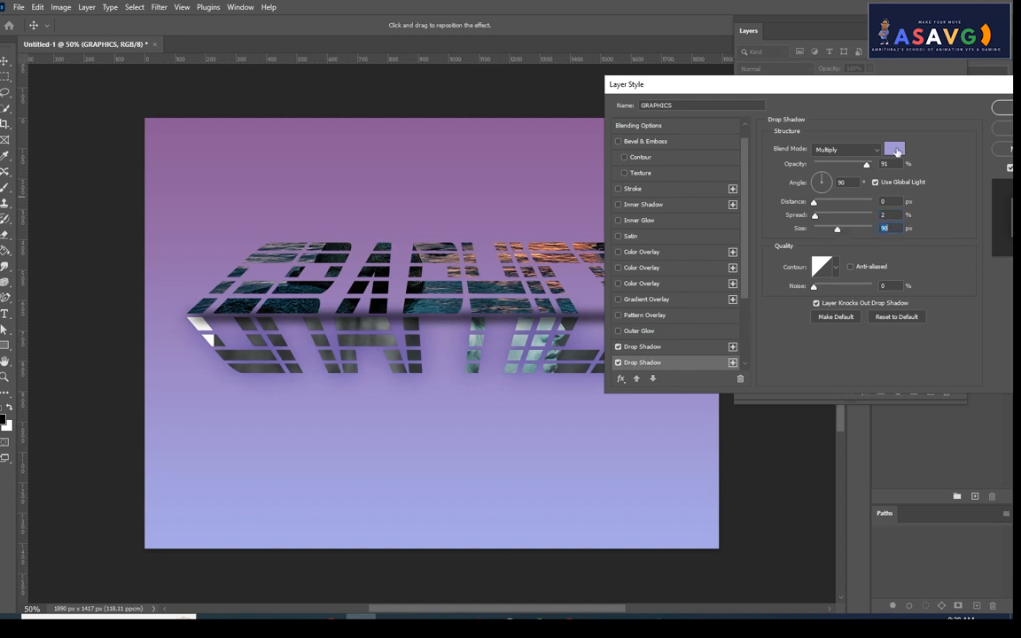
{"action": "left_click", "coordinate": [896, 151]}
{"action": "left_click_drag", "start_coordinate": [653, 221], "coordinate": [650, 310]}
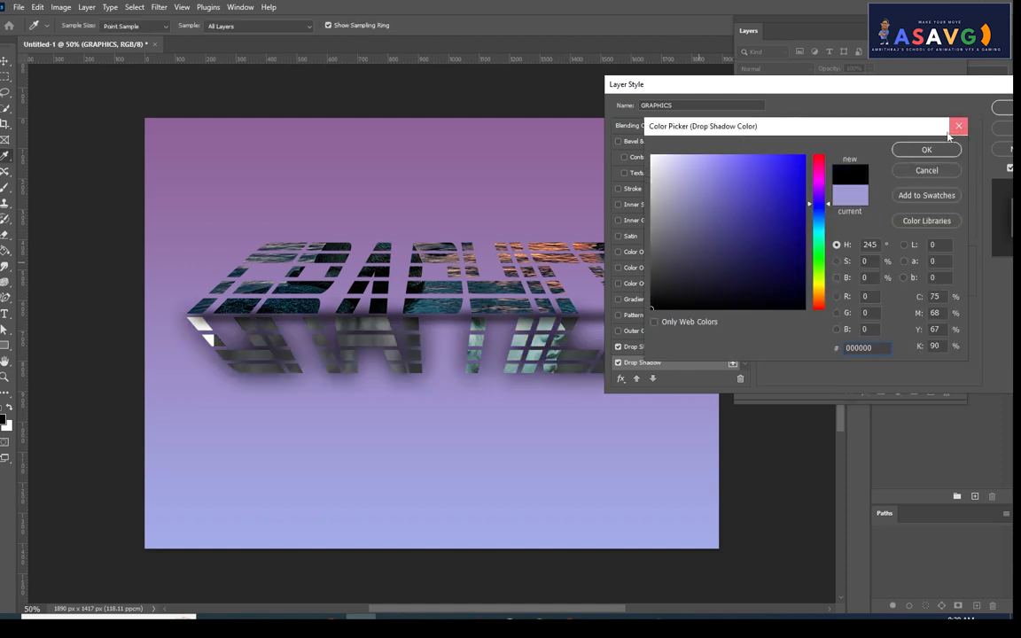
{"action": "left_click", "coordinate": [952, 130]}
{"action": "left_click", "coordinate": [882, 151]}
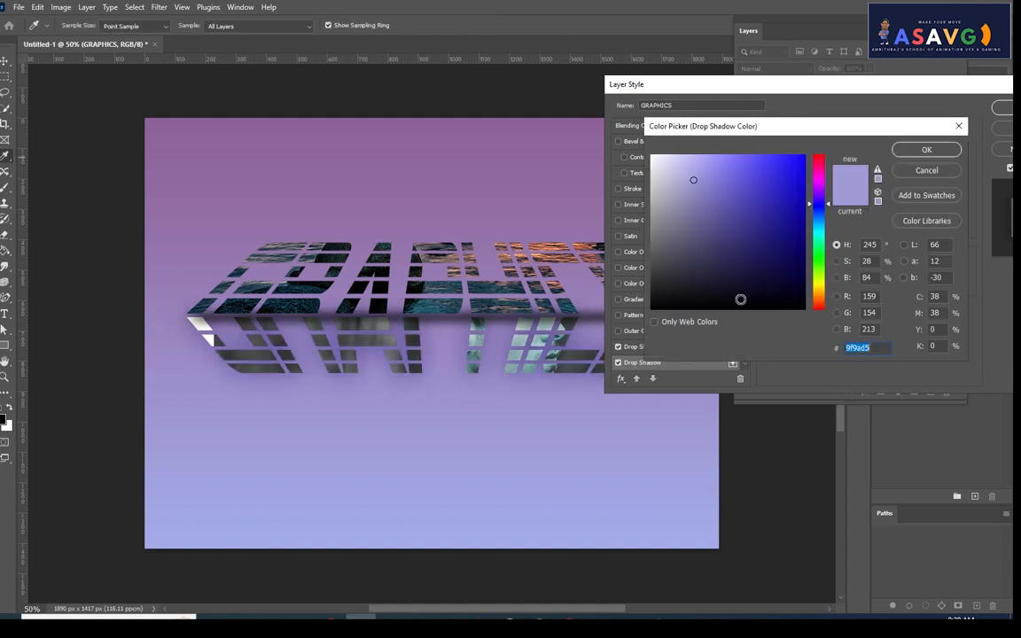
{"action": "left_click", "coordinate": [652, 306]}
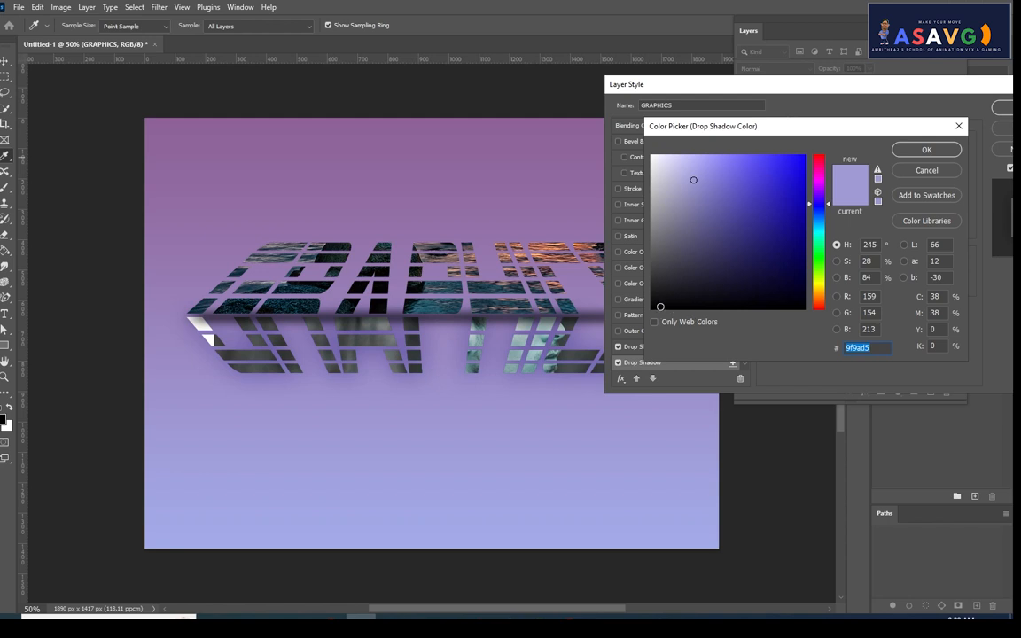
{"action": "left_click", "coordinate": [925, 149]}
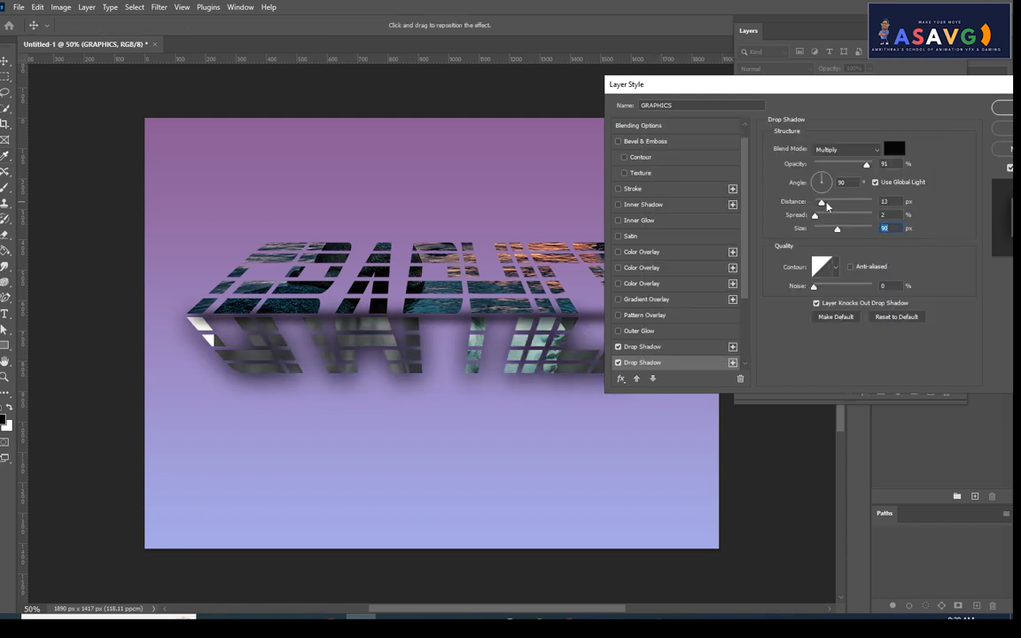
{"action": "left_click_drag", "start_coordinate": [822, 203], "coordinate": [822, 229]}
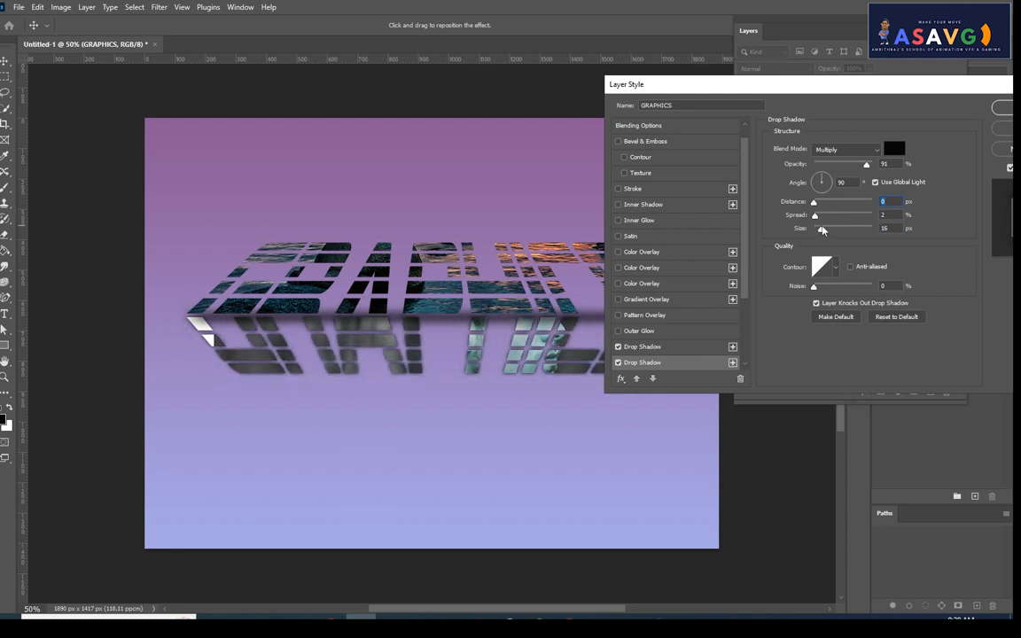
{"action": "left_click", "coordinate": [1002, 107]}
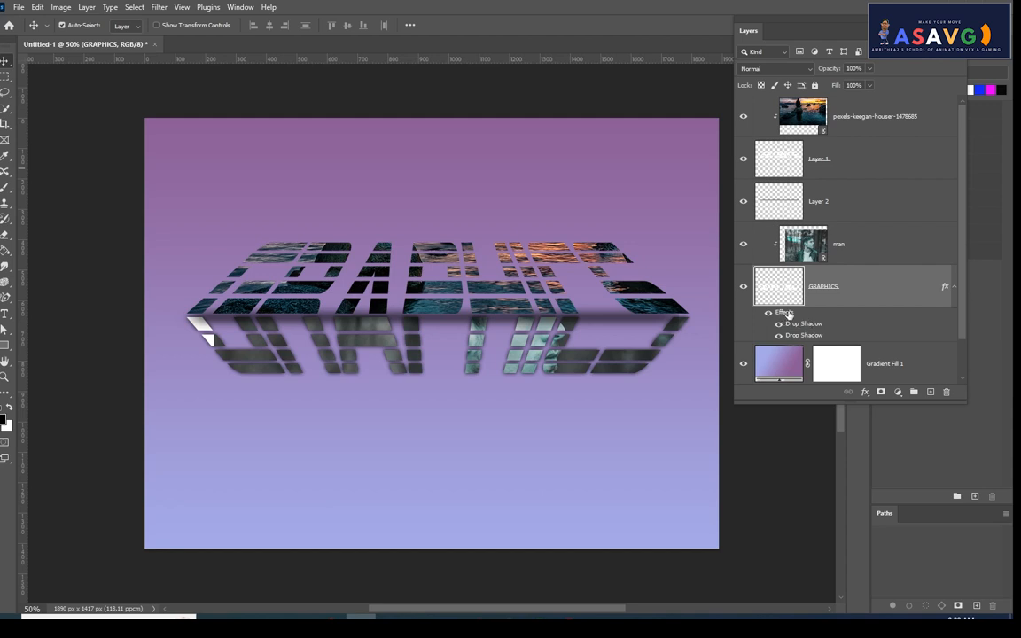
Step: Copy the layer style from the GRAPHICS layer and paste it onto Layer 1
{"action": "right_click", "coordinate": [787, 315]}
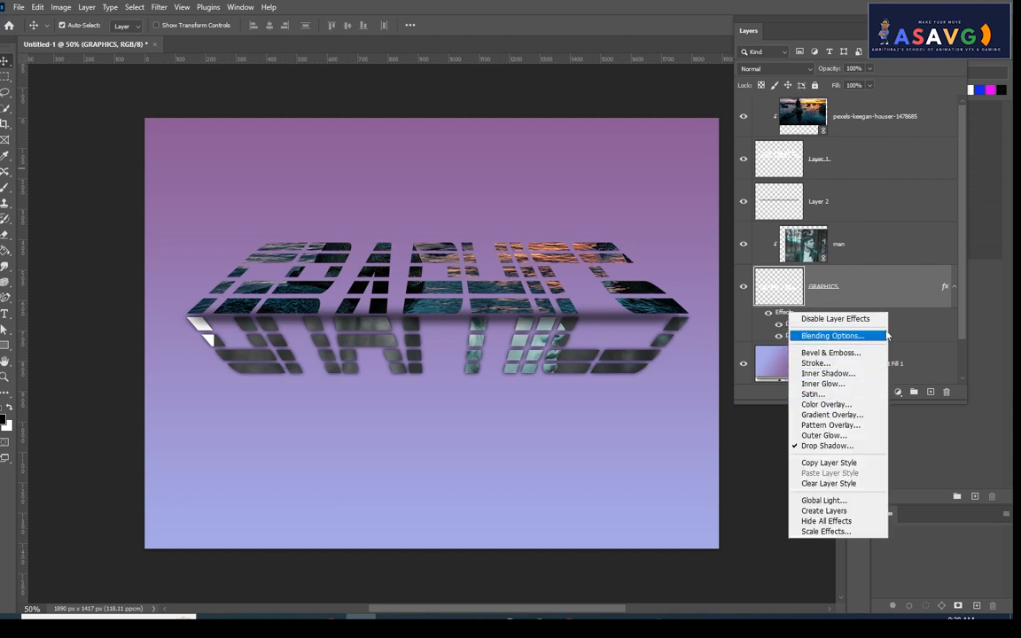
{"action": "left_click", "coordinate": [828, 463]}
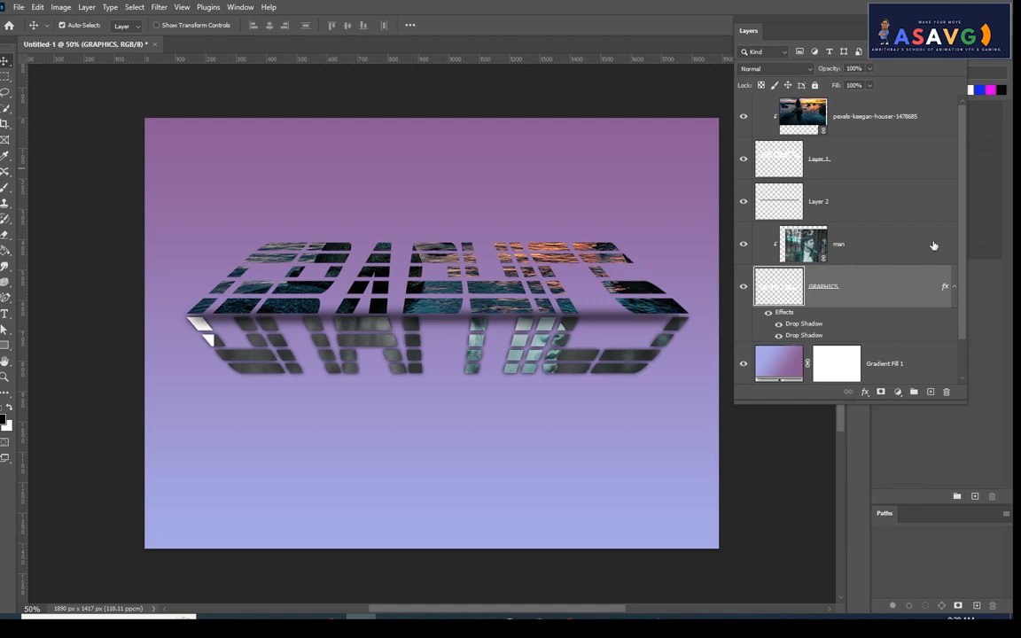
{"action": "left_click", "coordinate": [843, 168]}
{"action": "right_click", "coordinate": [843, 167]}
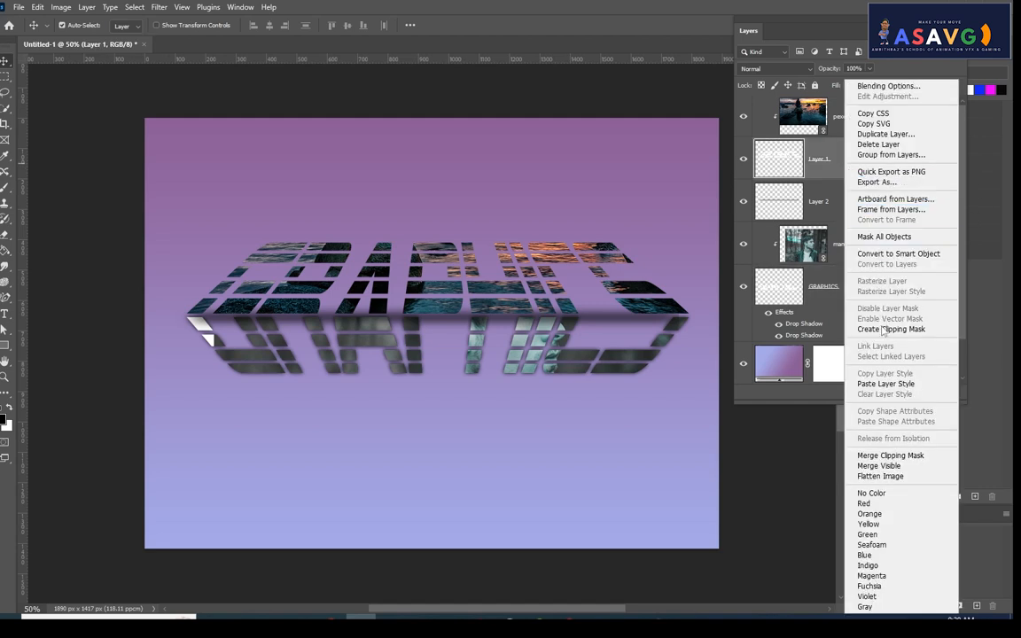
{"action": "left_click", "coordinate": [886, 382]}
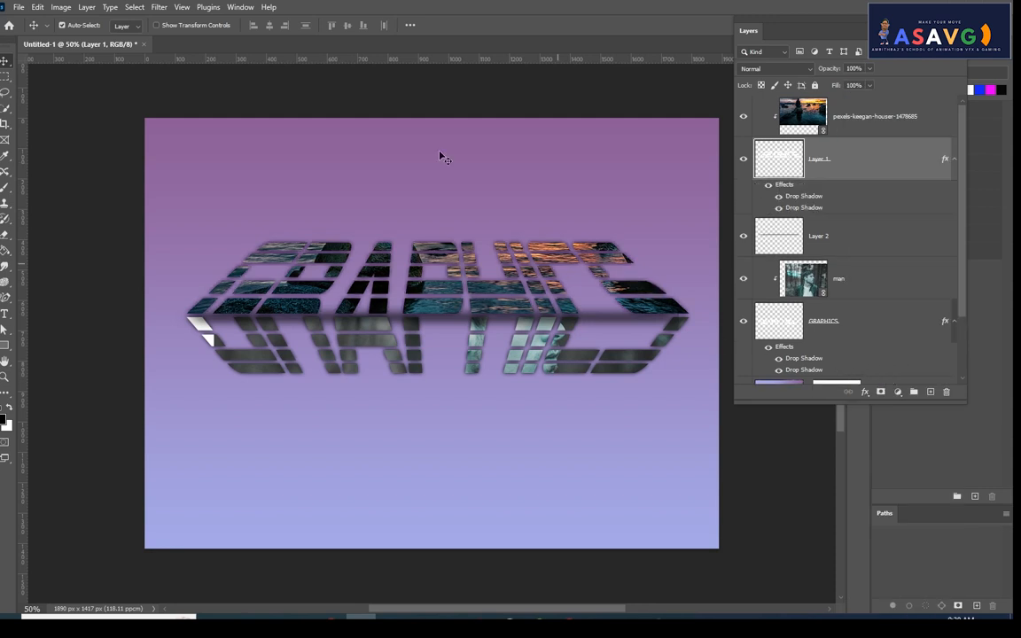
Step: Change the Gradient Fill 1 background to the Blue_30 preset from the Blues gradients
{"action": "scroll", "coordinate": [892, 373], "scroll_direction": "down", "scroll_amount": 1}
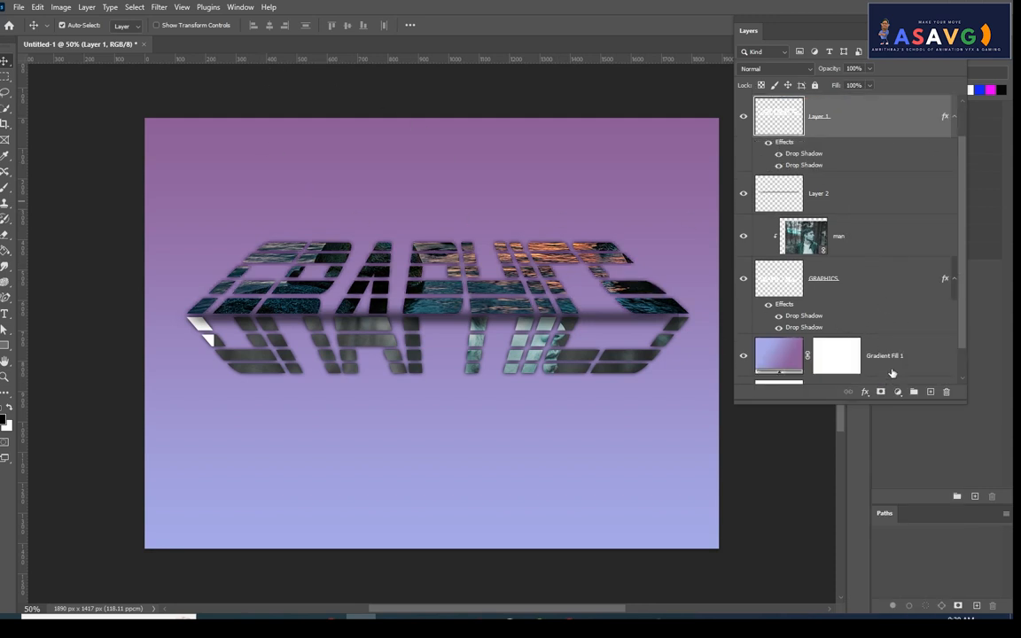
{"action": "double_click", "coordinate": [772, 358]}
{"action": "left_click", "coordinate": [680, 101]}
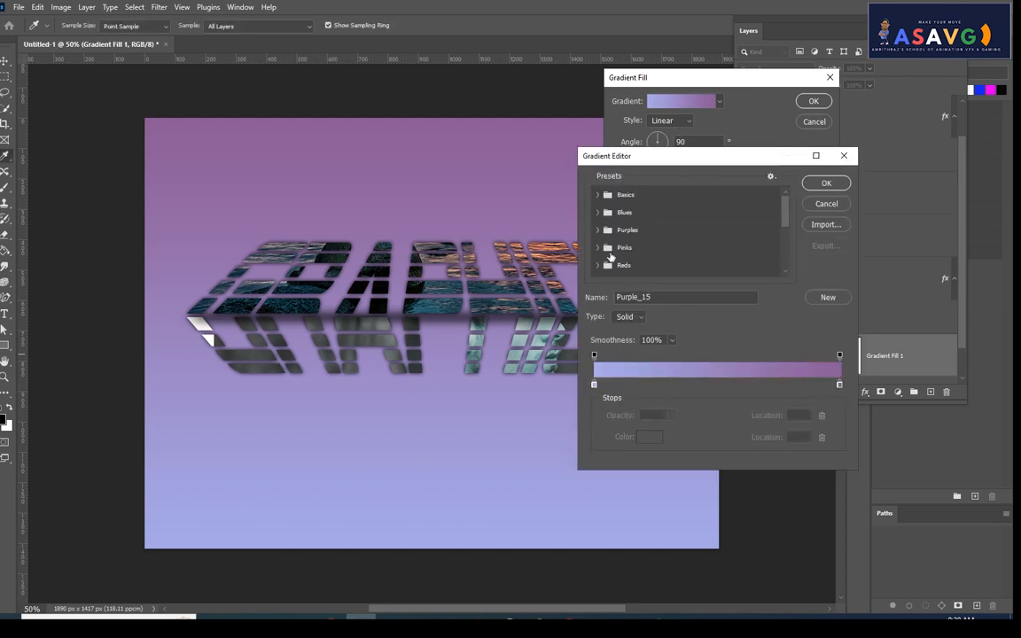
{"action": "left_click", "coordinate": [599, 247]}
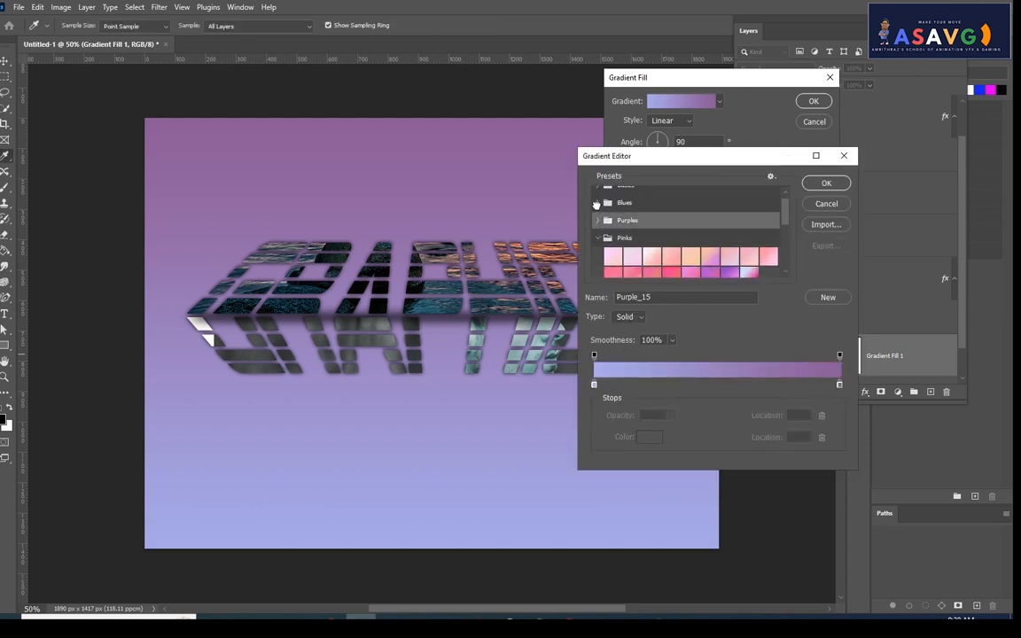
{"action": "left_click", "coordinate": [596, 203]}
{"action": "left_click", "coordinate": [596, 203]}
{"action": "left_click", "coordinate": [598, 204]}
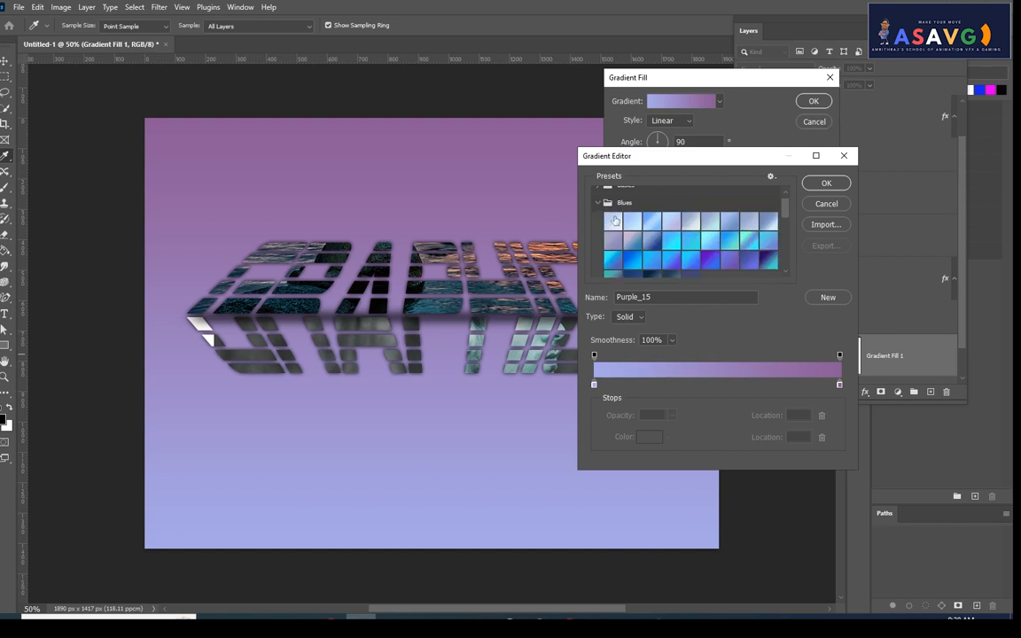
{"action": "left_click", "coordinate": [710, 252]}
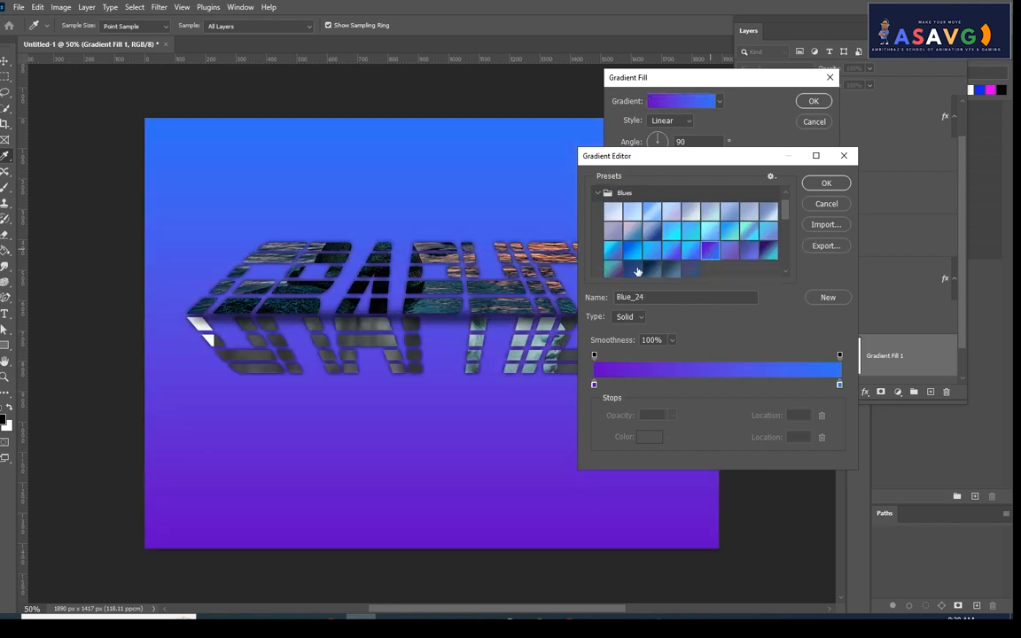
{"action": "left_click", "coordinate": [638, 273]}
{"action": "left_click", "coordinate": [652, 272]}
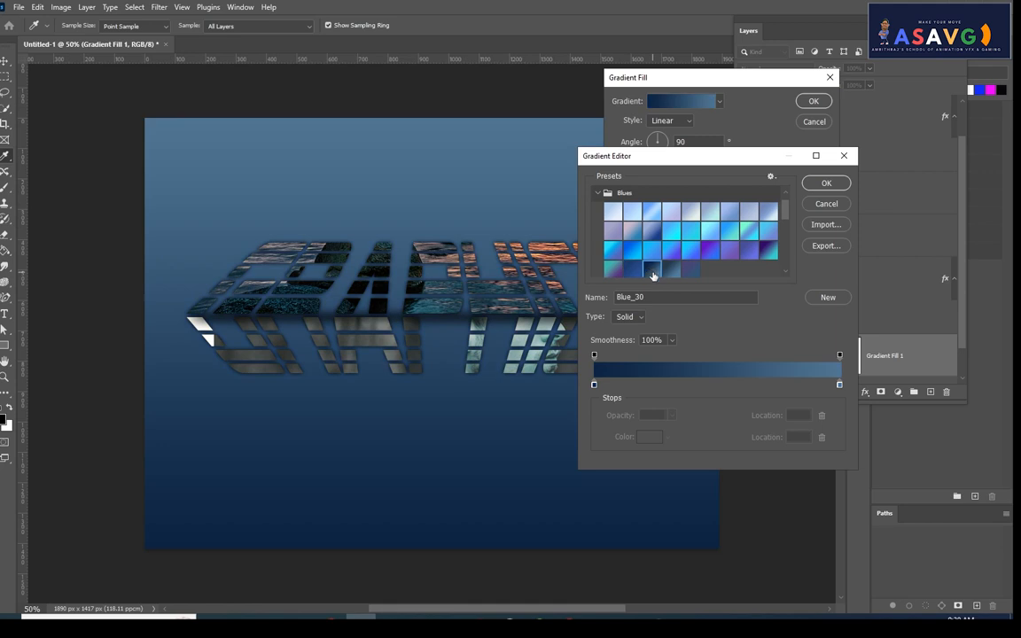
{"action": "left_click", "coordinate": [822, 184]}
{"action": "left_click", "coordinate": [813, 101]}
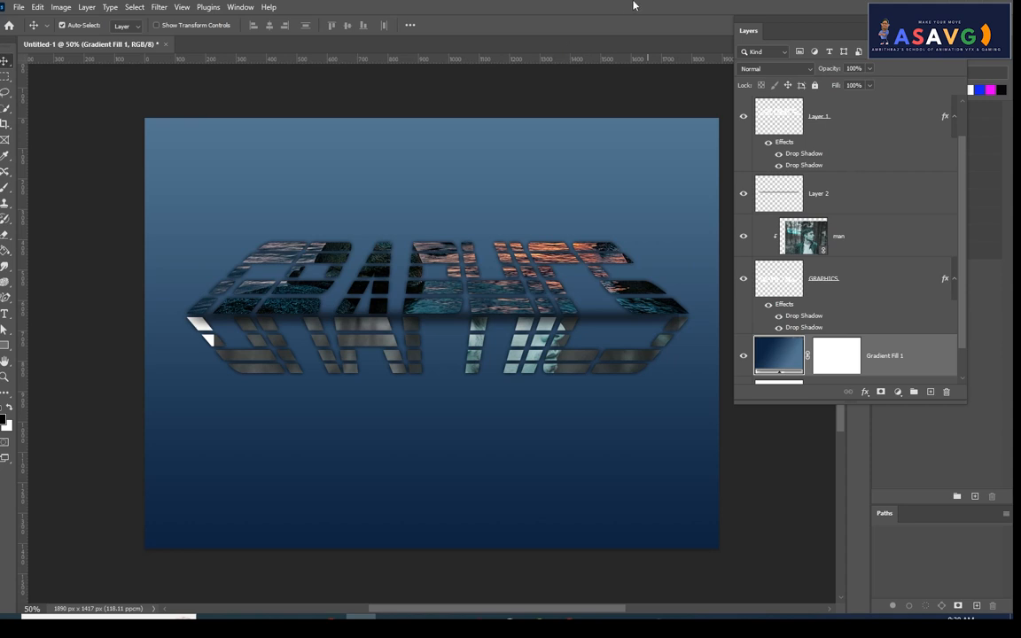
Step: Delete the lettering, fold shadow and both photo layers, keeping only Gradient Fill 1 and Layer 0
{"action": "scroll", "coordinate": [745, 209], "scroll_direction": "down", "scroll_amount": 1}
{"action": "left_click", "coordinate": [777, 237]}
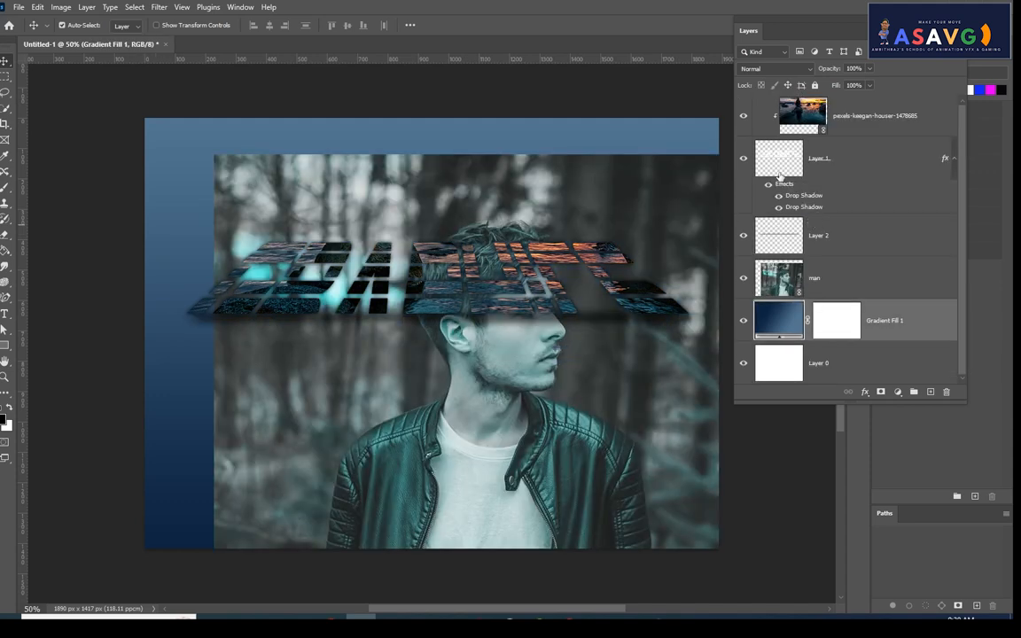
{"action": "left_click", "coordinate": [798, 156]}
{"action": "key", "text": "Delete"}
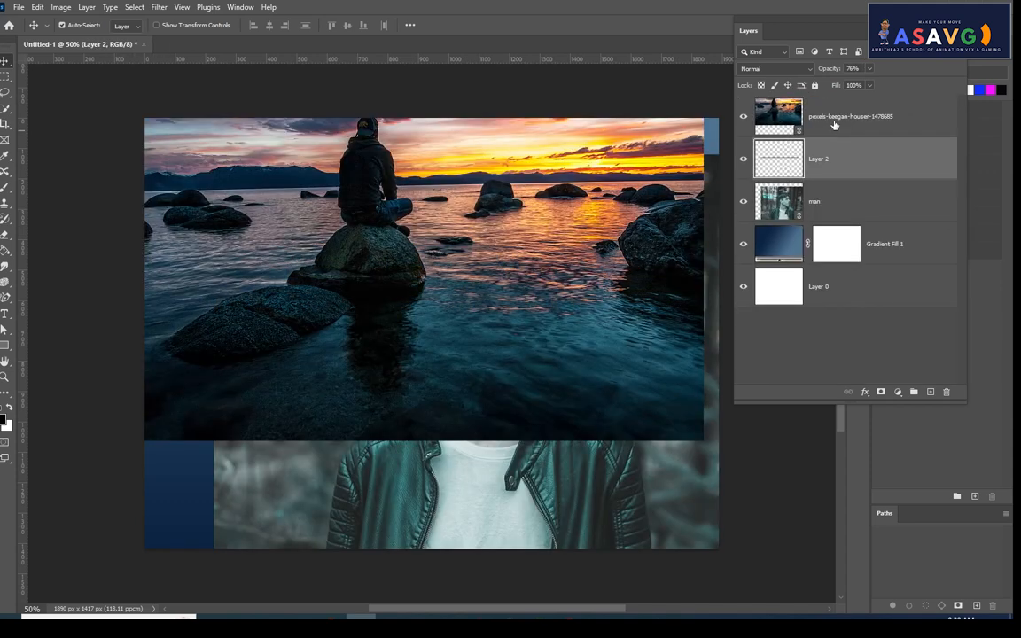
{"action": "left_click", "coordinate": [833, 125]}
{"action": "key", "text": "Delete"}
{"action": "left_click", "coordinate": [757, 151]}
{"action": "key", "text": "Delete"}
{"action": "left_click", "coordinate": [845, 121]}
{"action": "key", "text": "Delete"}
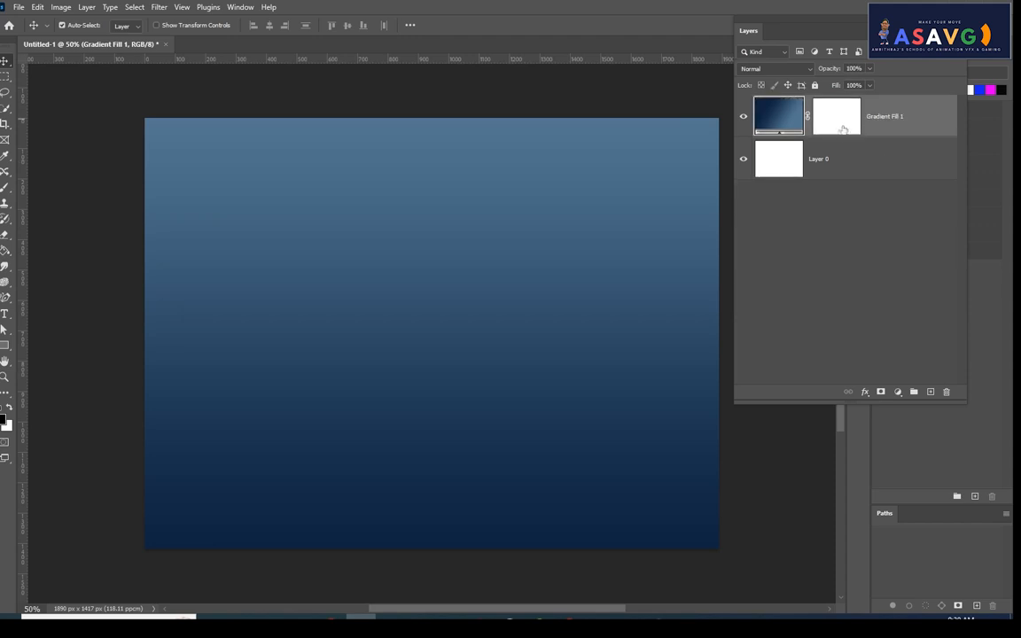
Step: Add a horizontal guide across the canvas's middle and place placeholder Lorem Ipsum text in Swis721 Blk BT, horizontally centred above it
{"action": "left_click", "coordinate": [4, 314]}
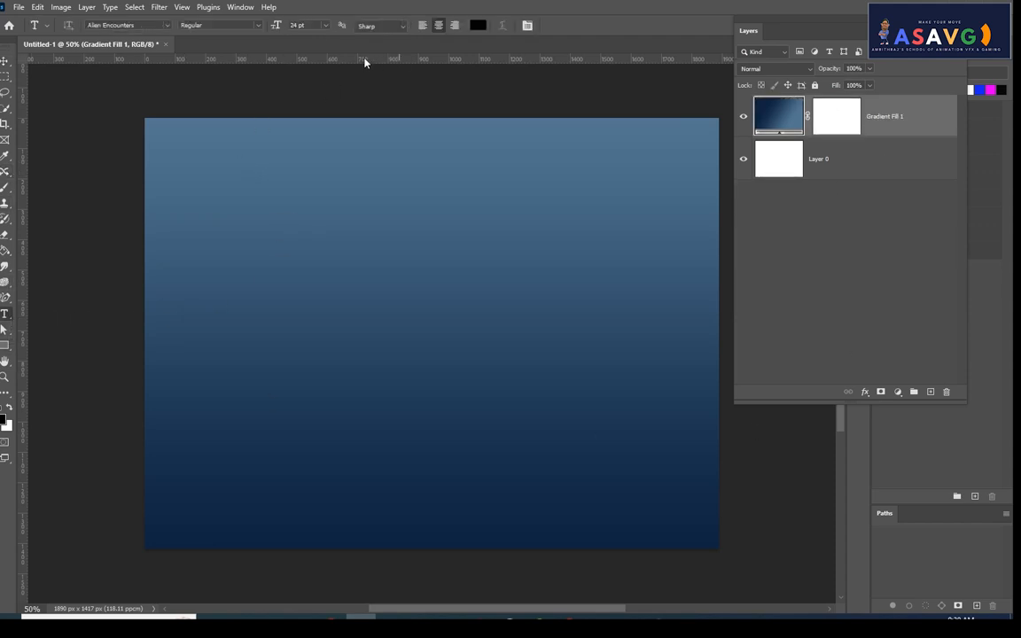
{"action": "left_click_drag", "start_coordinate": [363, 62], "coordinate": [379, 333]}
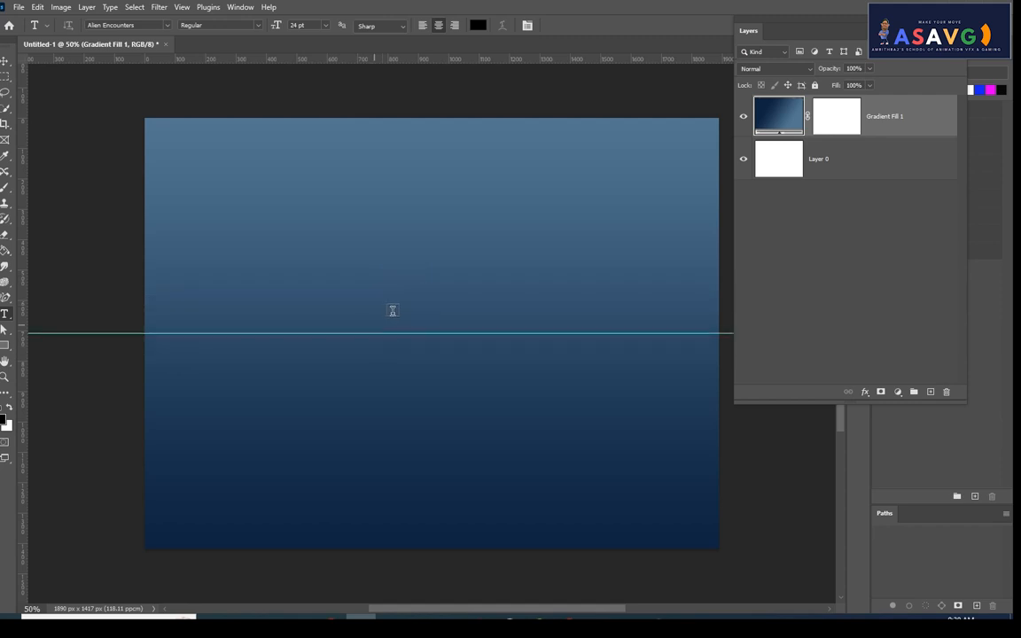
{"action": "left_click", "coordinate": [298, 284]}
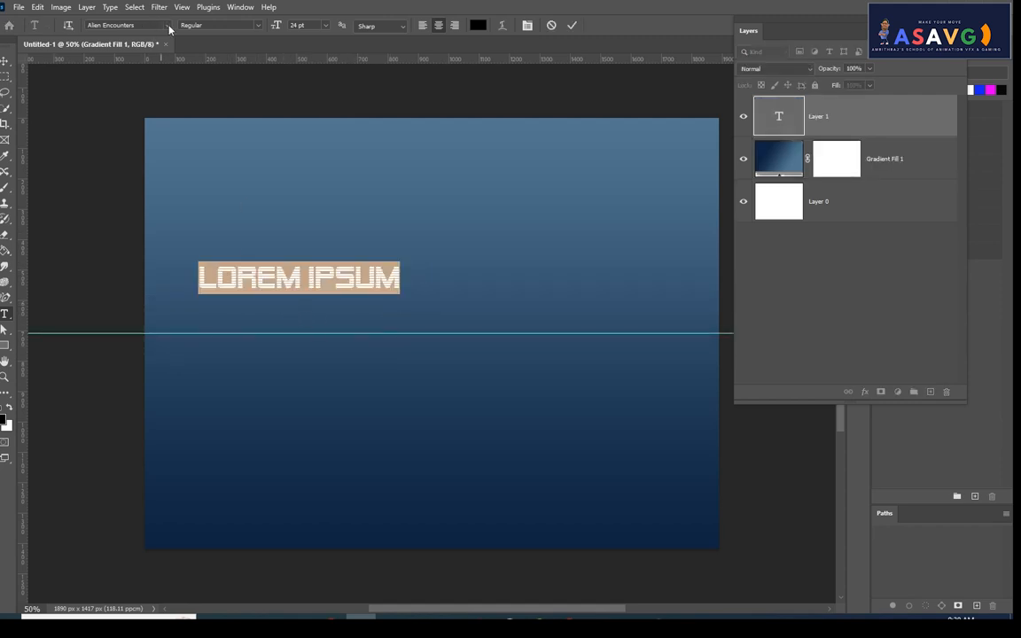
{"action": "left_click", "coordinate": [166, 24]}
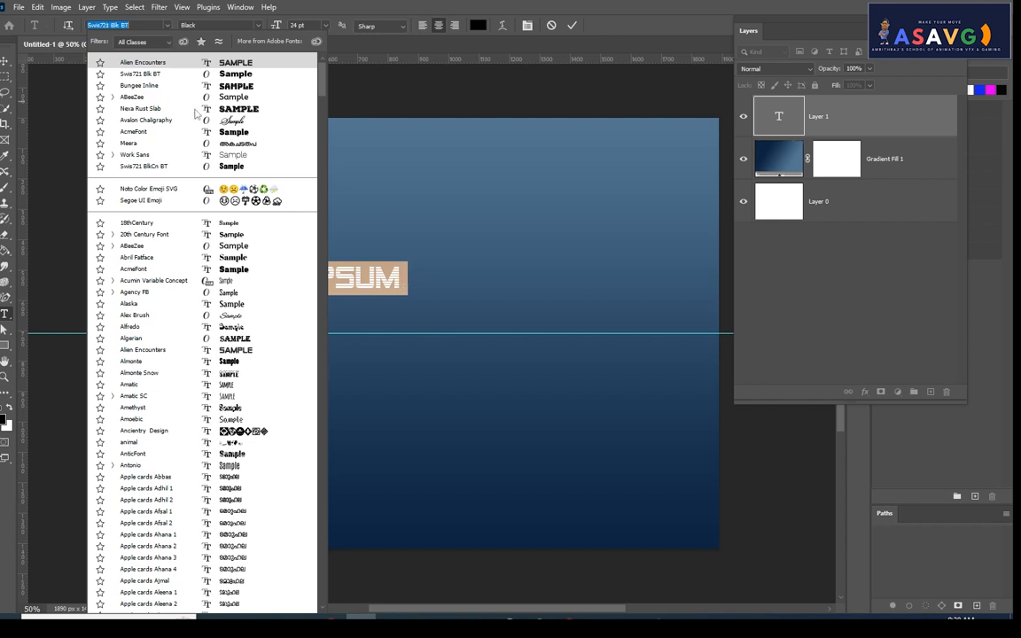
{"action": "left_click", "coordinate": [241, 76]}
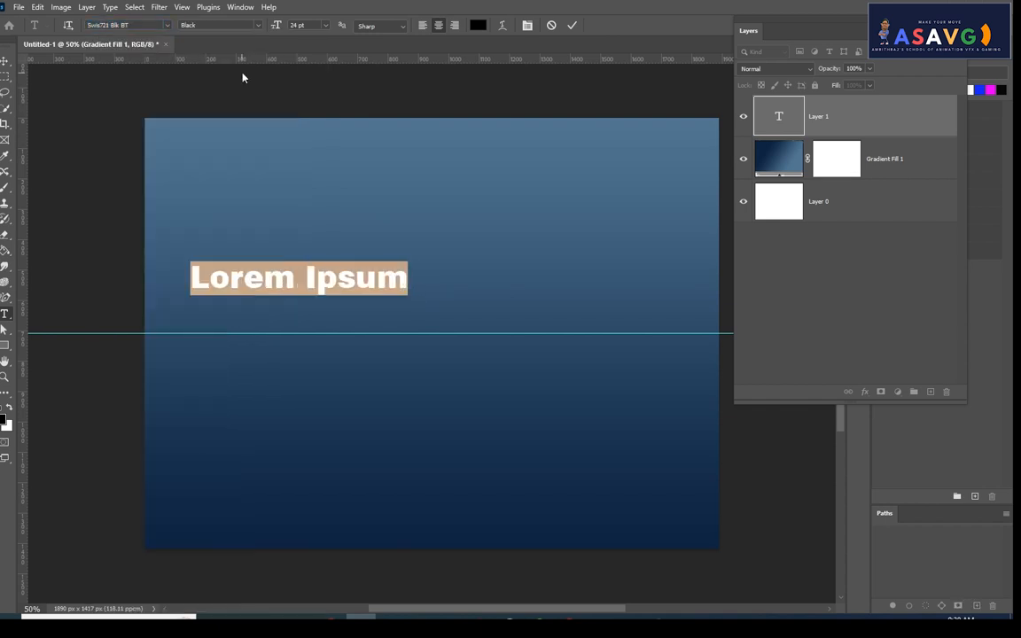
{"action": "left_click", "coordinate": [5, 61]}
{"action": "left_click_drag", "start_coordinate": [285, 277], "coordinate": [412, 280]}
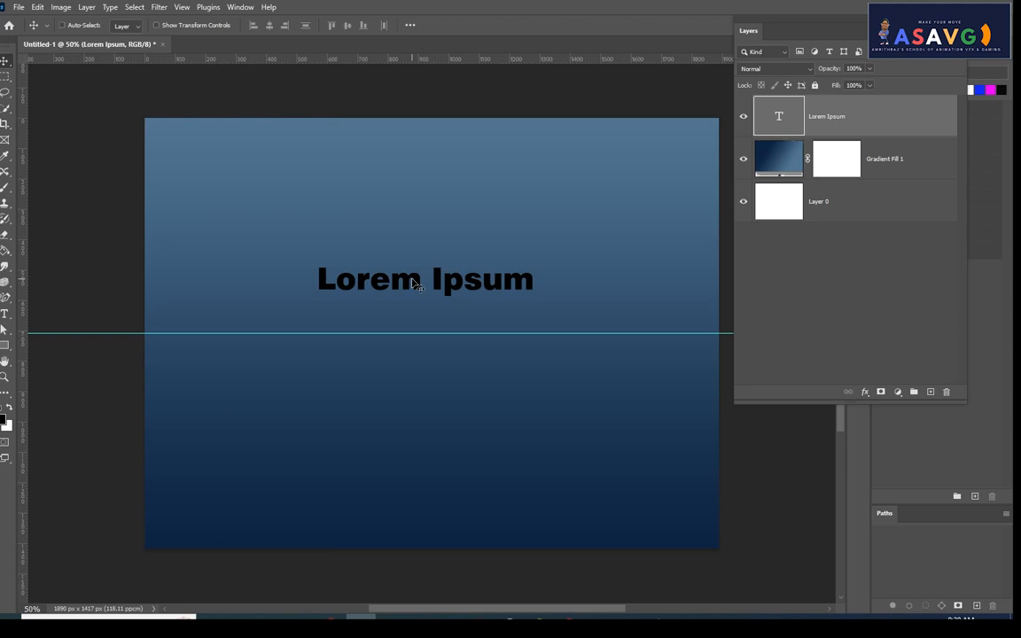
Step: Enlarge and stretch the Lorem Ipsum text to nearly the canvas width and position it across the horizontal guide
{"action": "key", "text": "ctrl+t"}
{"action": "left_click_drag", "start_coordinate": [534, 294], "coordinate": [665, 387]}
{"action": "left_click_drag", "start_coordinate": [496, 311], "coordinate": [555, 354]}
{"action": "key", "text": "Return"}
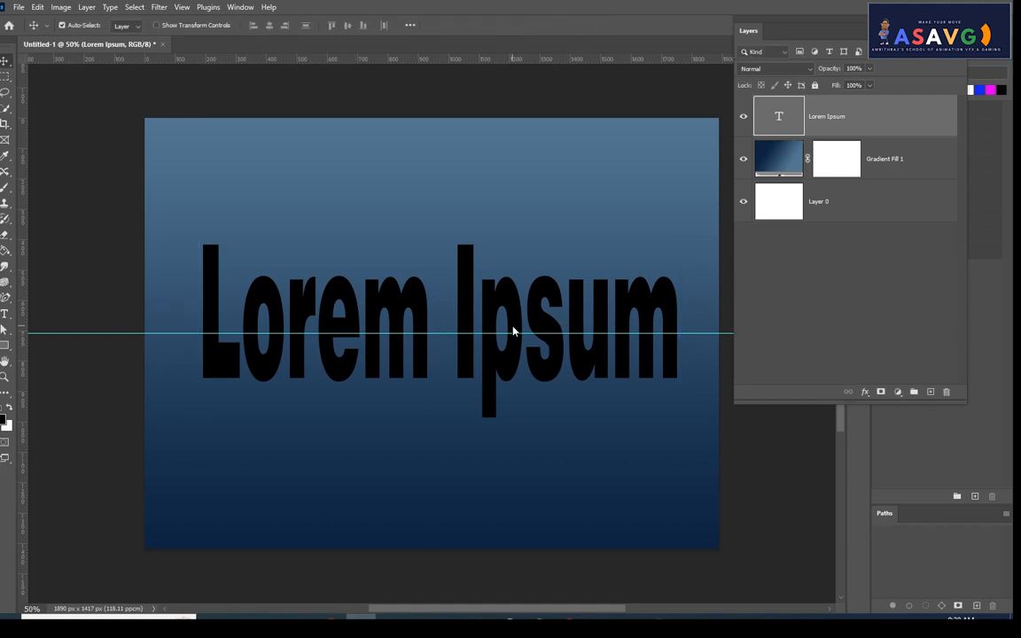
Step: Replace the Lorem Ipsum placeholder text with GRAPHICS
{"action": "double_click", "coordinate": [512, 330]}
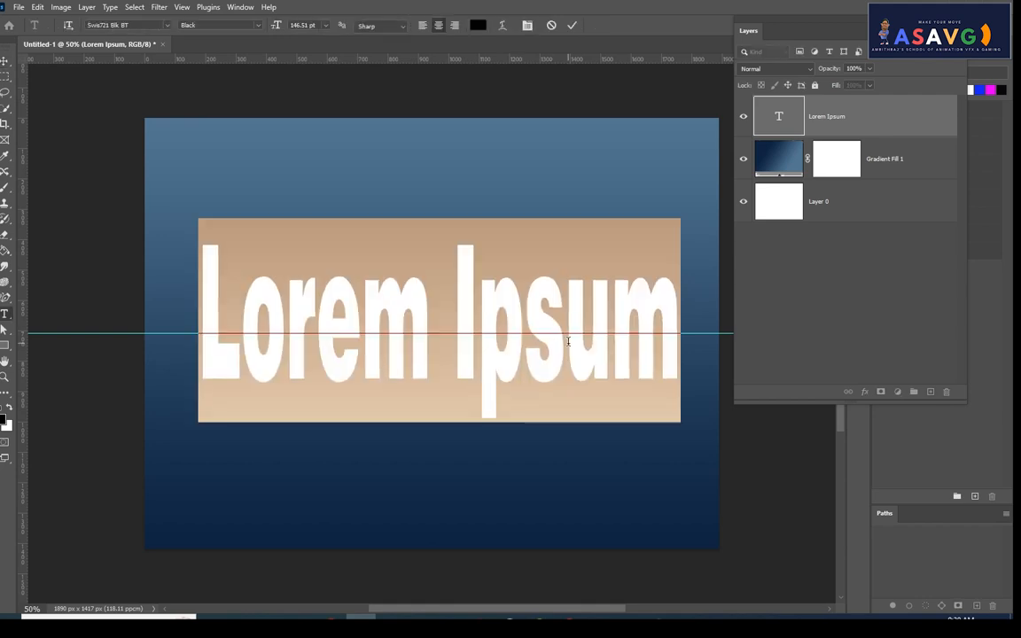
{"action": "type", "text": "gr"}
{"action": "key", "text": "BackSpace"}
{"action": "key", "text": "BackSpace"}
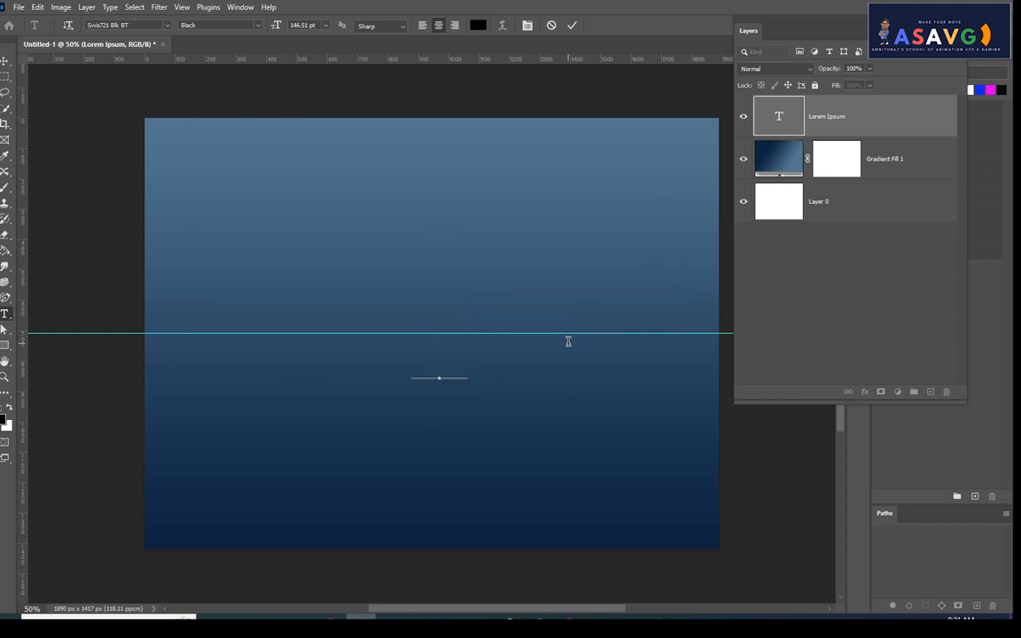
{"action": "type", "text": "GRAPHICS"}
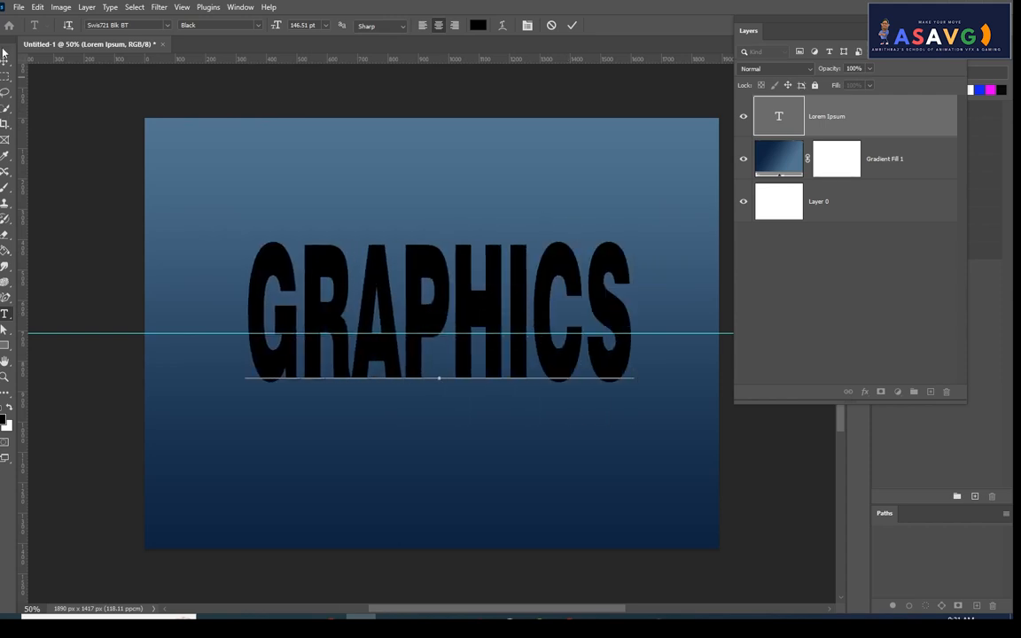
{"action": "left_click", "coordinate": [5, 60]}
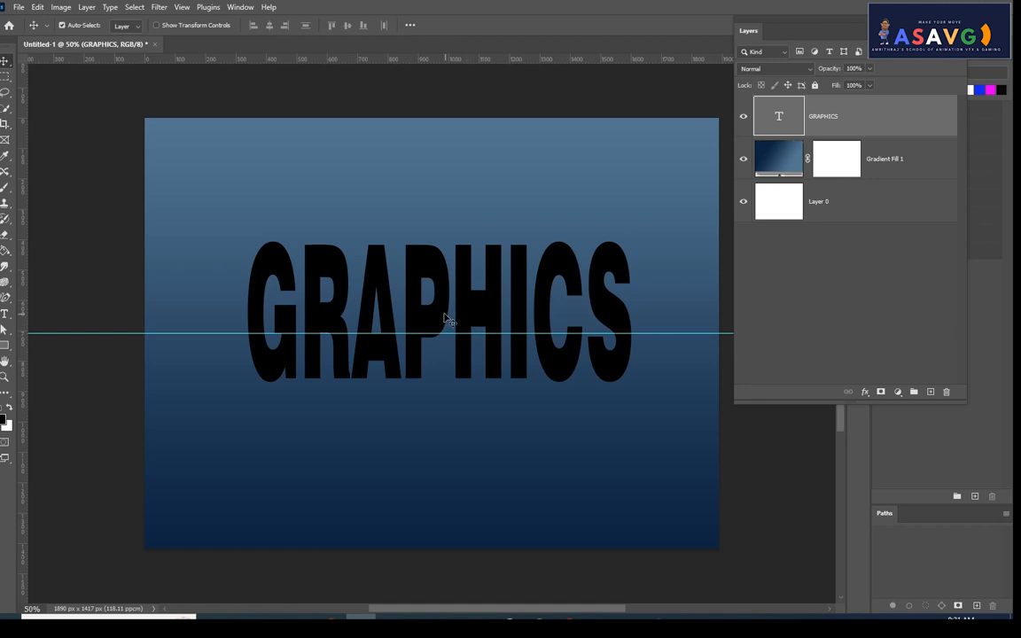
Step: Centre the GRAPHICS text vertically on the guide and set its text colour to white (ffffff)
{"action": "left_click_drag", "start_coordinate": [435, 315], "coordinate": [445, 335]}
{"action": "key", "text": "t"}
{"action": "double_click", "coordinate": [438, 320]}
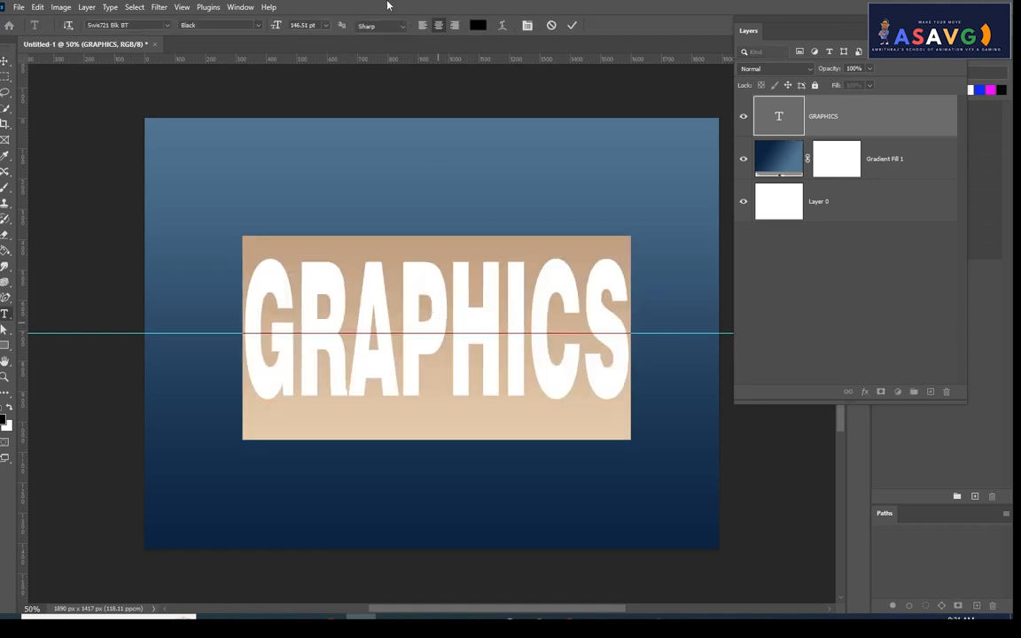
{"action": "left_click", "coordinate": [478, 25]}
{"action": "left_click", "coordinate": [652, 156]}
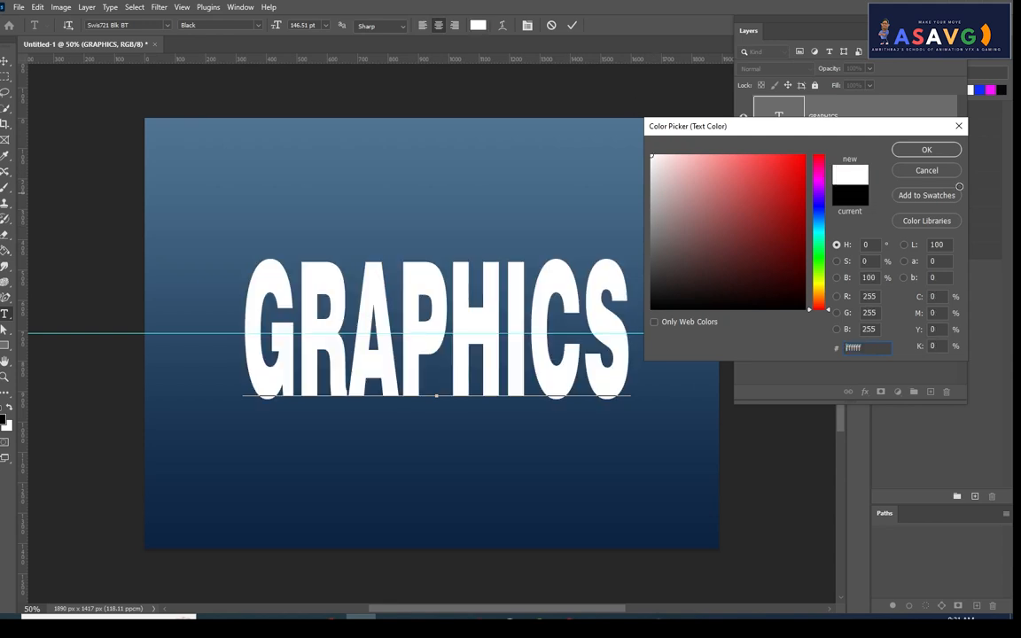
{"action": "left_click", "coordinate": [924, 152]}
{"action": "left_click", "coordinate": [6, 60]}
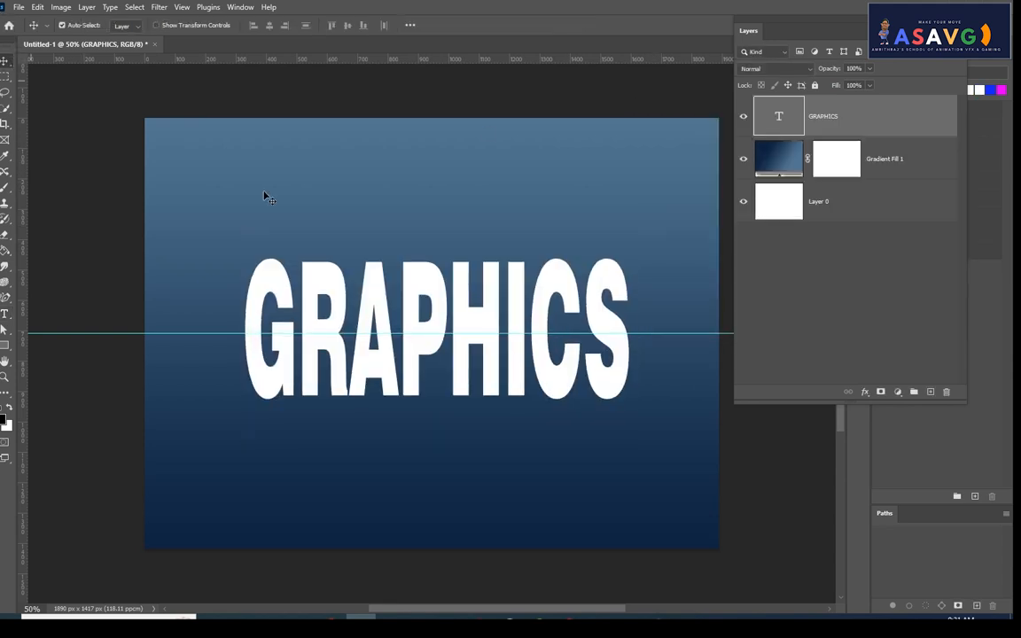
Step: Make a rectangular marquee selection of the canvas's upper half, from its upper edge down to the guide
{"action": "left_click_drag", "start_coordinate": [412, 365], "coordinate": [415, 374]}
{"action": "left_click_drag", "start_coordinate": [5, 77], "coordinate": [52, 78]}
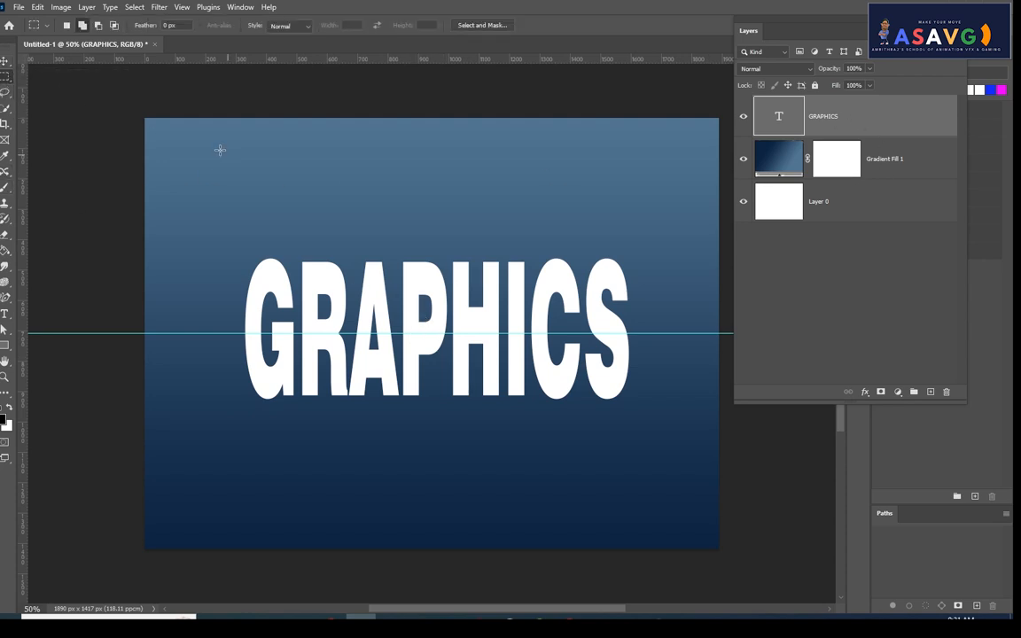
{"action": "left_click_drag", "start_coordinate": [142, 115], "coordinate": [728, 334]}
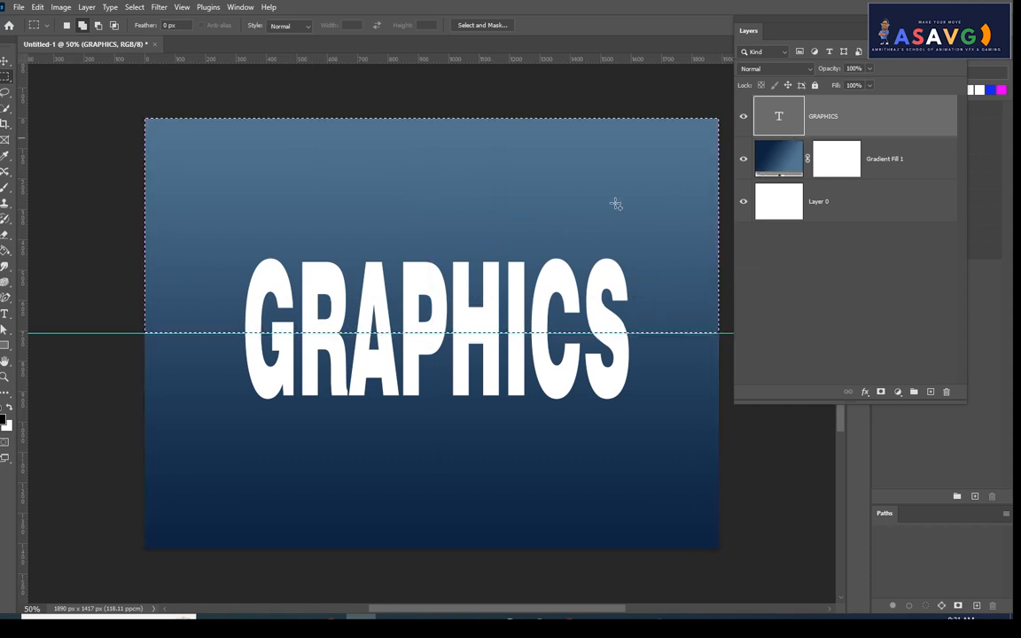
{"action": "right_click", "coordinate": [481, 293]}
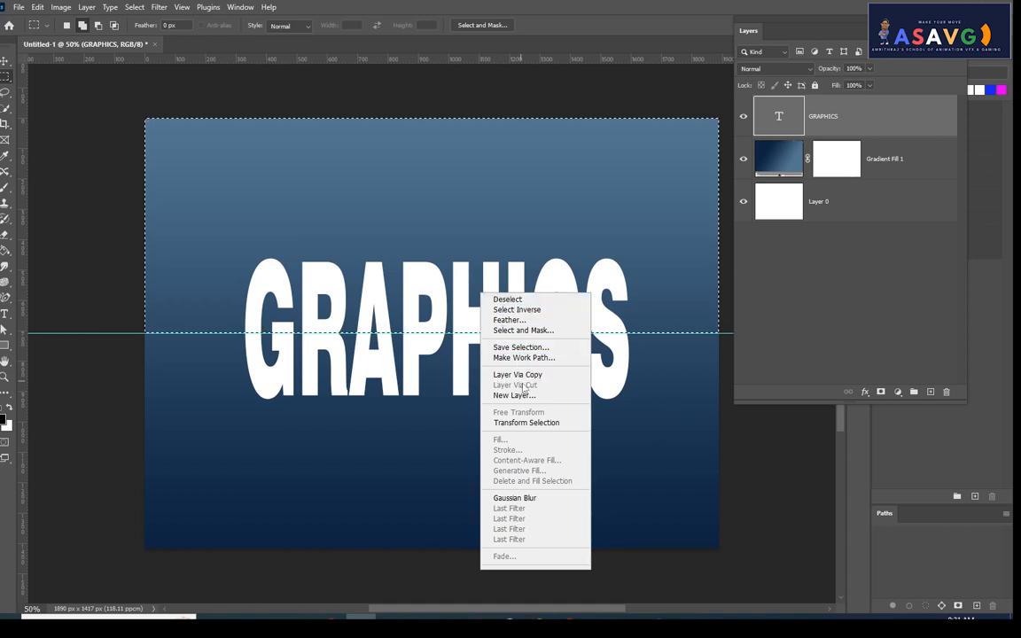
{"action": "left_click", "coordinate": [446, 310]}
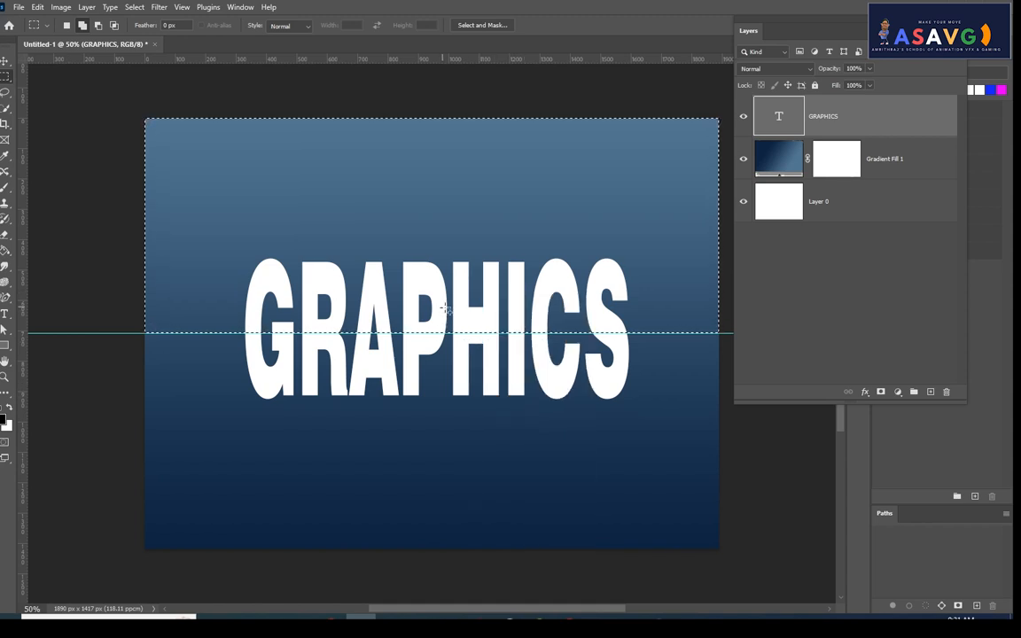
{"action": "right_click", "coordinate": [446, 309]}
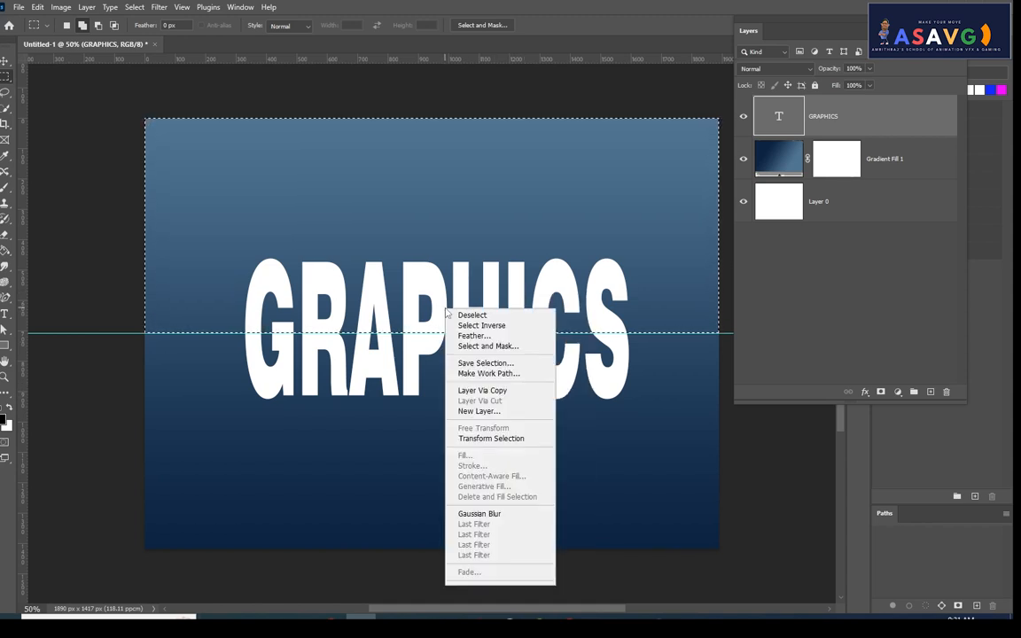
{"action": "left_click", "coordinate": [871, 133]}
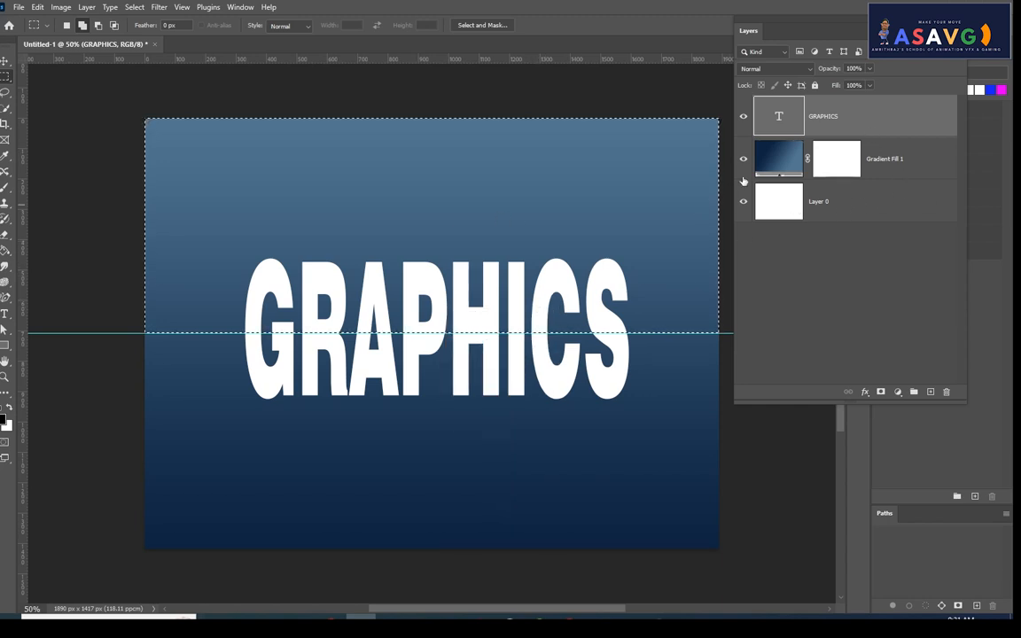
Step: Hide Layer 0 and Gradient Fill 1, and make the GRAPHICS text layer active
{"action": "left_click", "coordinate": [782, 159]}
{"action": "left_click", "coordinate": [781, 211]}
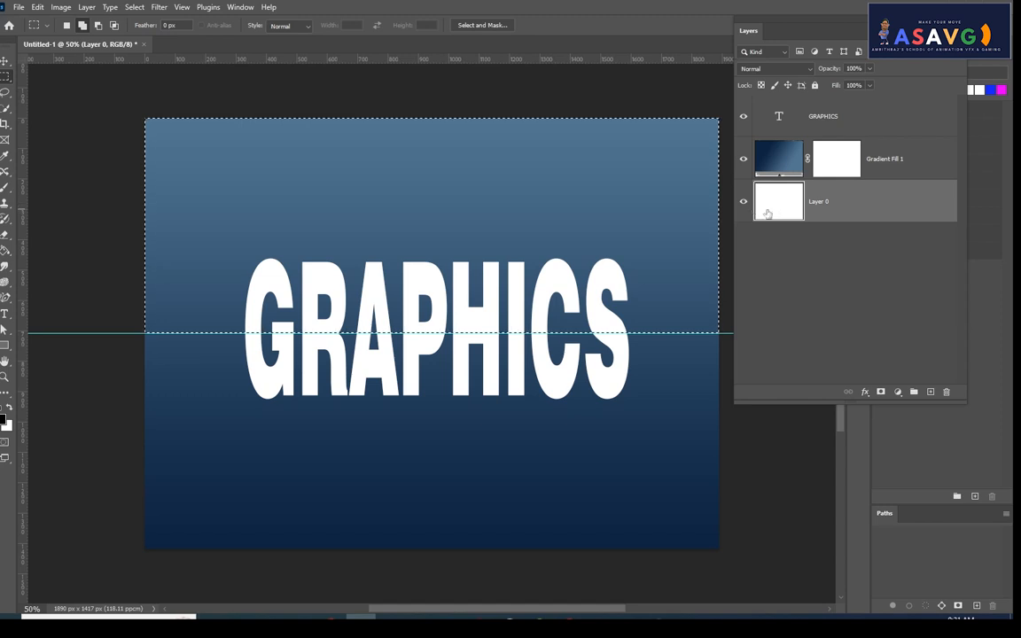
{"action": "left_click", "coordinate": [744, 202]}
{"action": "left_click", "coordinate": [783, 153]}
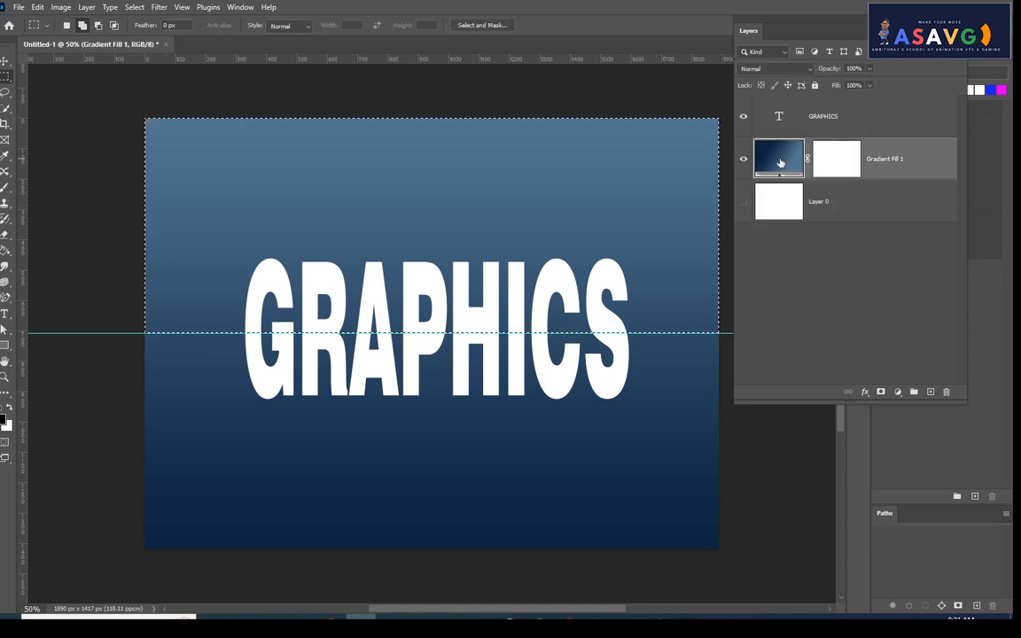
{"action": "left_click", "coordinate": [744, 159]}
{"action": "left_click", "coordinate": [841, 116]}
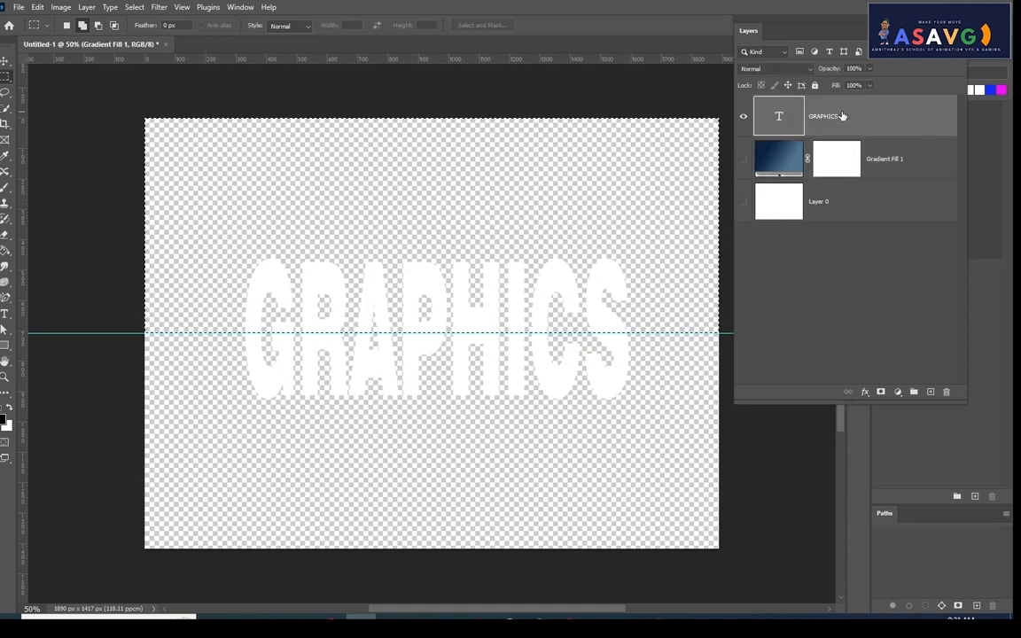
Step: Rasterize the GRAPHICS text layer
{"action": "right_click", "coordinate": [843, 116]}
{"action": "right_click", "coordinate": [457, 295]}
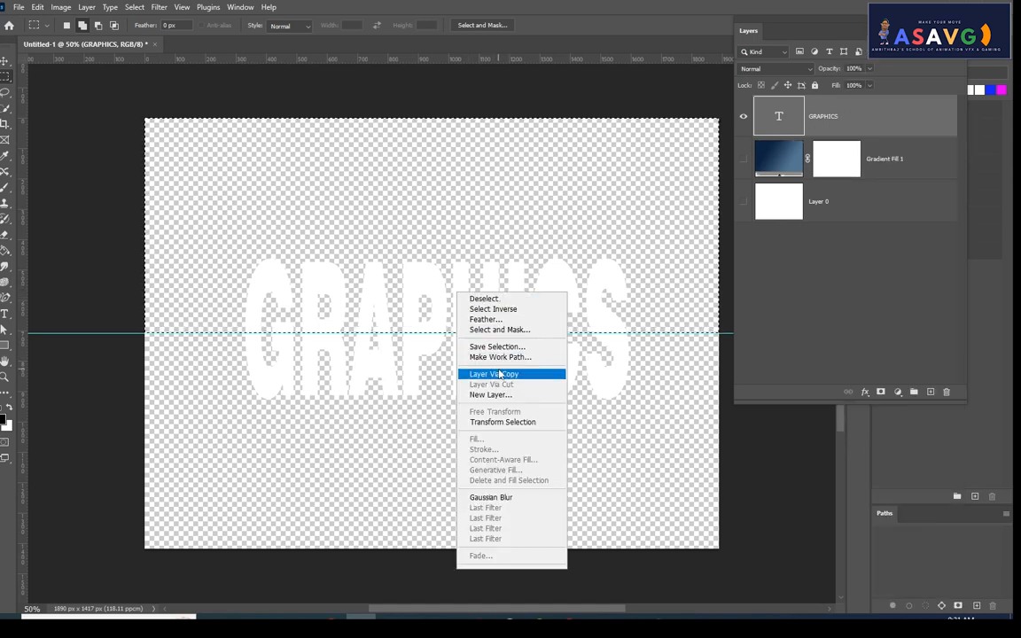
{"action": "right_click", "coordinate": [878, 128]}
{"action": "left_click", "coordinate": [913, 243]}
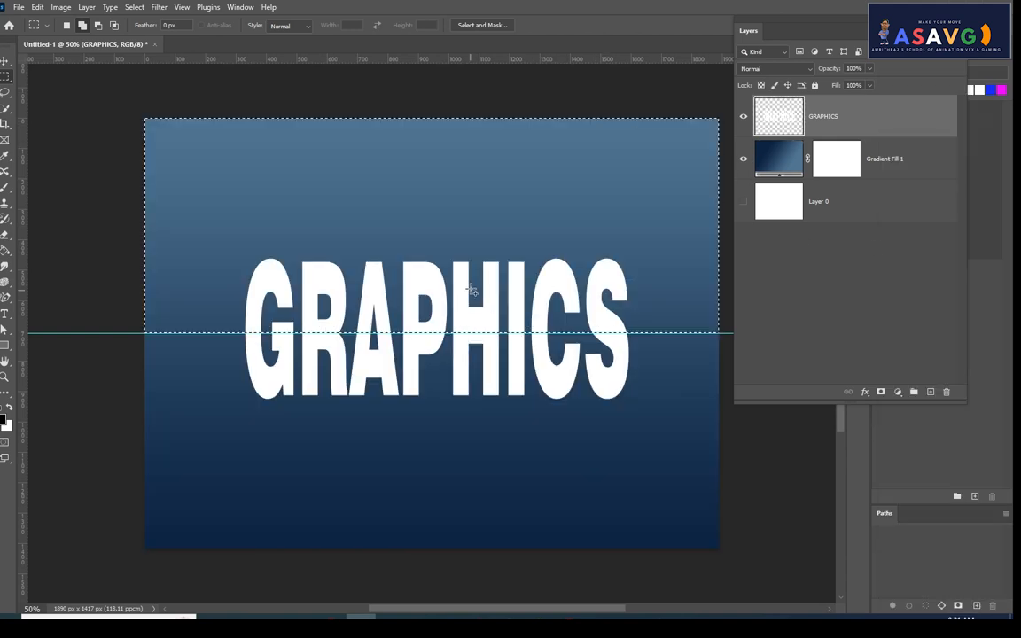
Step: Move the selected upper half of the GRAPHICS lettering to its own layer with Layer Via Cut
{"action": "right_click", "coordinate": [471, 291]}
{"action": "left_click", "coordinate": [446, 363]}
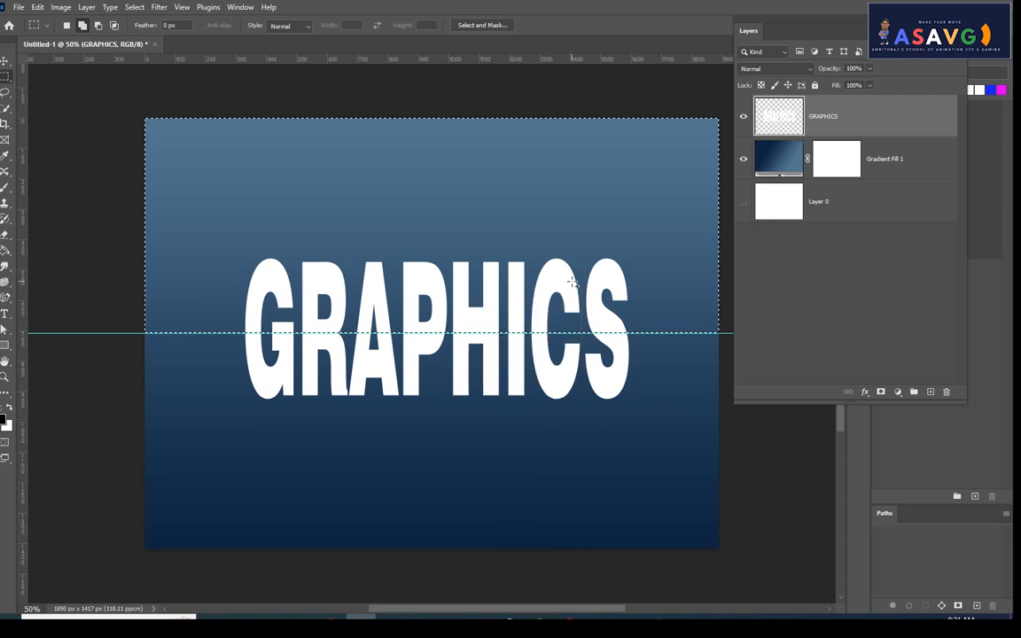
{"action": "right_click", "coordinate": [272, 192]}
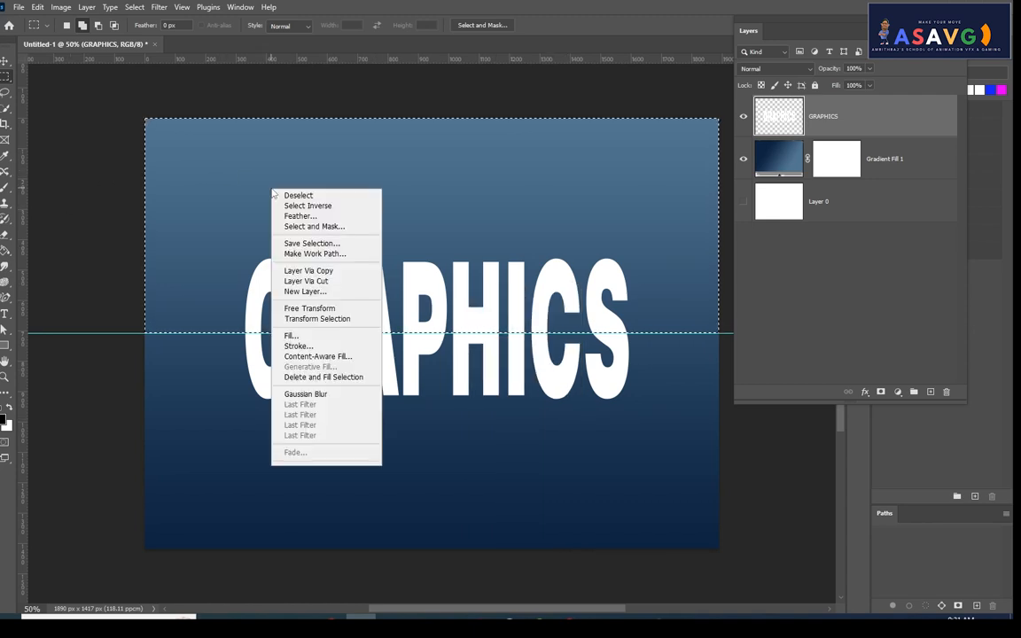
{"action": "left_click", "coordinate": [317, 282]}
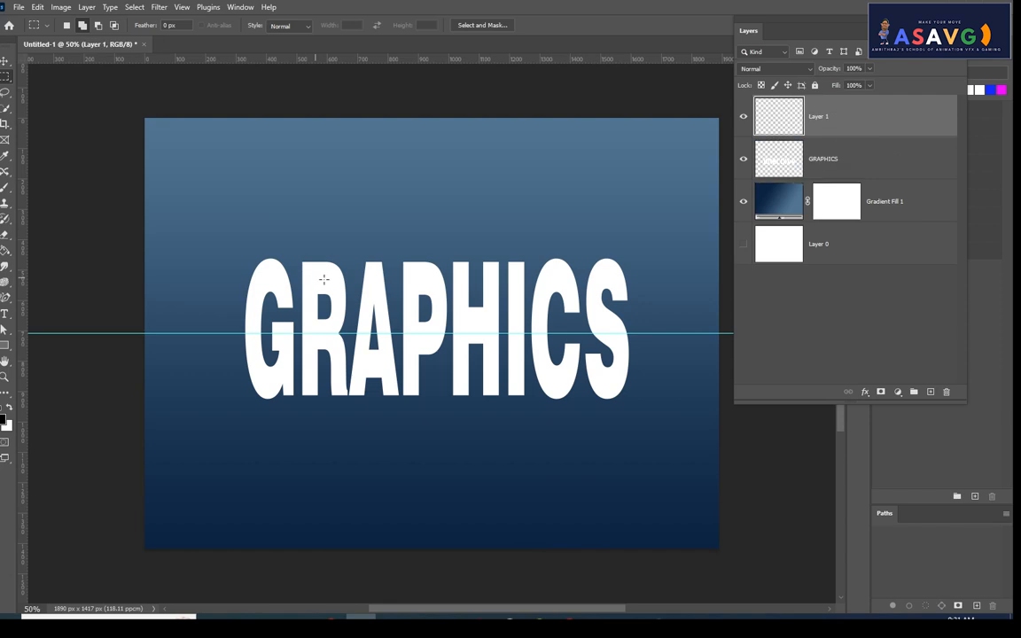
{"action": "left_click", "coordinate": [744, 159]}
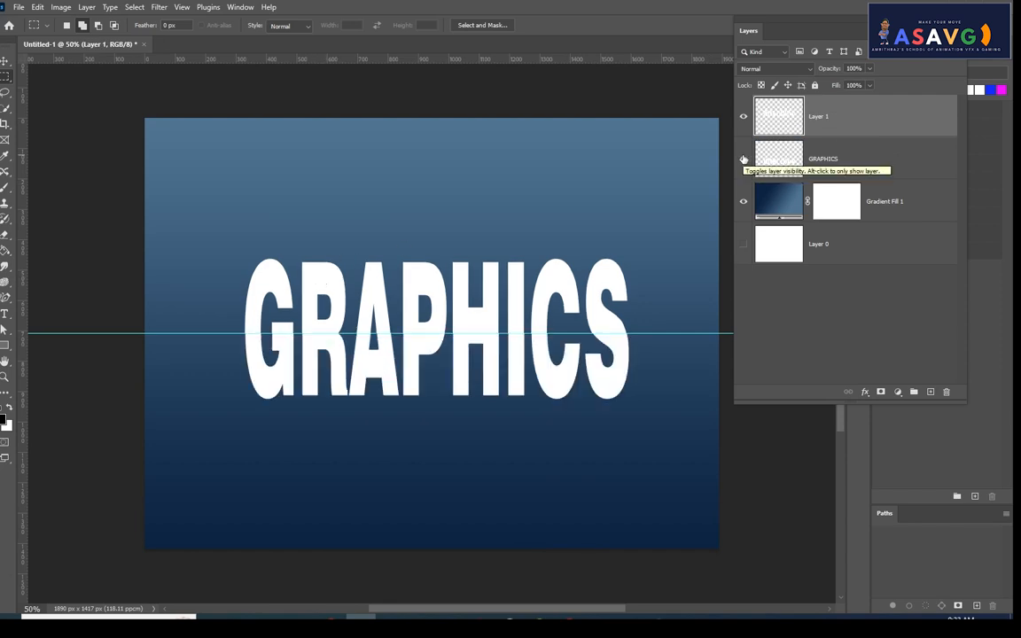
Step: Apply a Perspective transform to the lettering's upper half on Layer 1, narrowing its upper edge evenly while keeping the guide edge full width
{"action": "left_click", "coordinate": [4, 60]}
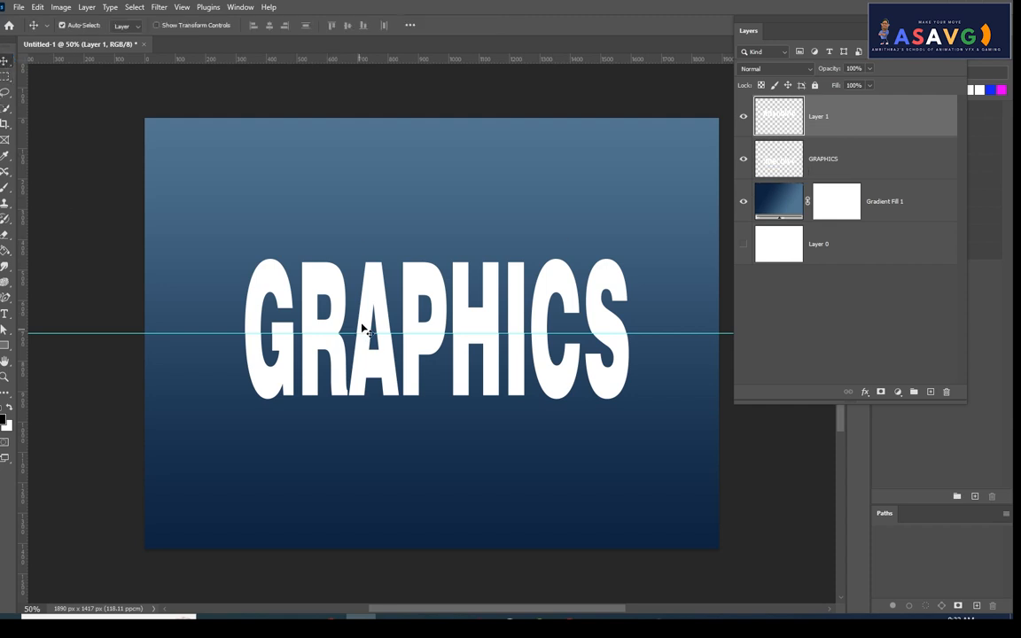
{"action": "key", "text": "ctrl"}
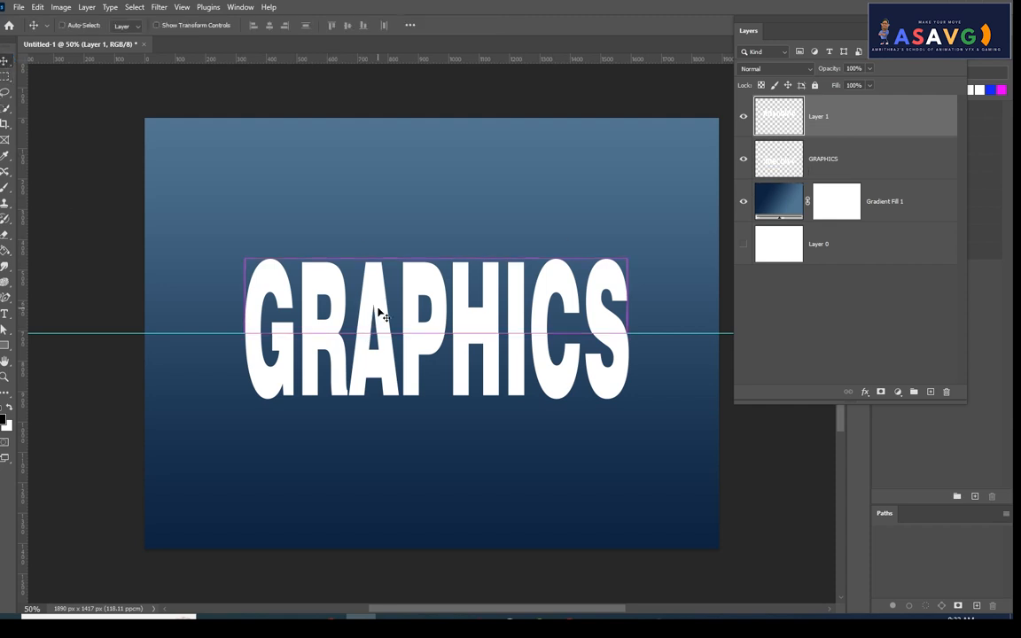
{"action": "key", "text": "ctrl+t"}
{"action": "right_click", "coordinate": [378, 295]}
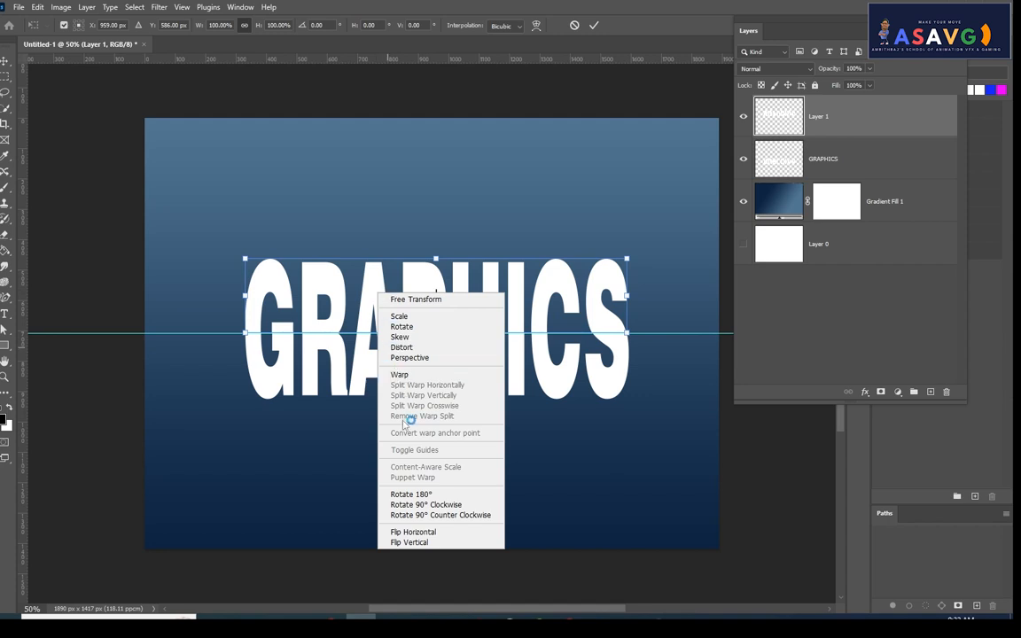
{"action": "left_click", "coordinate": [430, 358]}
{"action": "left_click_drag", "start_coordinate": [245, 260], "coordinate": [302, 211]}
{"action": "key", "text": "ctrl+z"}
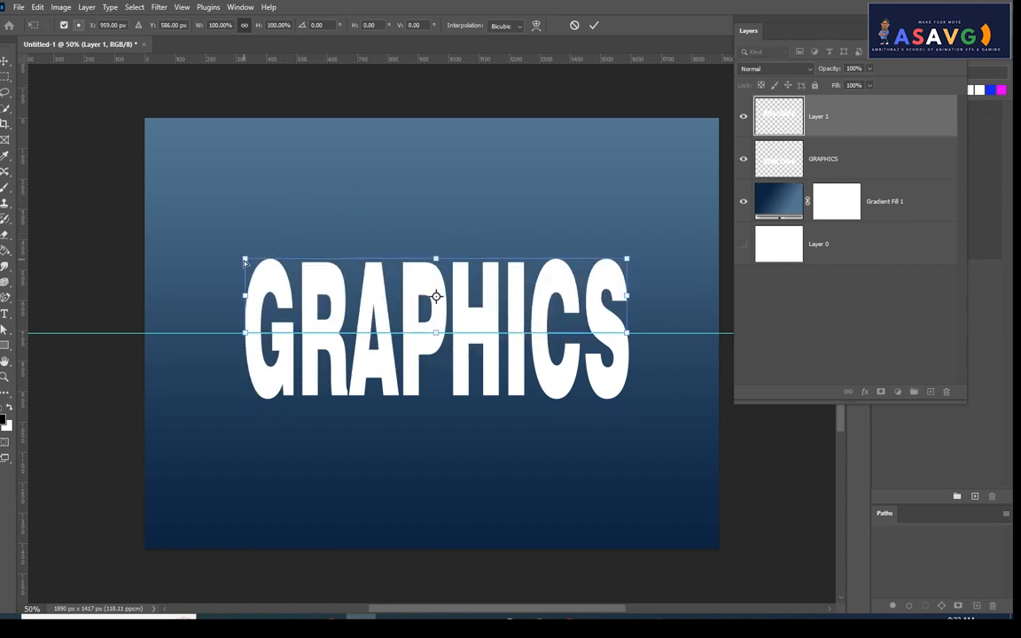
{"action": "mouse_move", "coordinate": [245, 263]}
{"action": "left_mouse_down"}
{"action": "mouse_move", "coordinate": [220, 207]}
{"action": "mouse_move", "coordinate": [248, 262]}
{"action": "mouse_move", "coordinate": [248, 288]}
{"action": "mouse_move", "coordinate": [249, 248]}
{"action": "mouse_move", "coordinate": [246, 259]}
{"action": "left_mouse_up"}
{"action": "left_click_drag", "start_coordinate": [627, 262], "coordinate": [554, 262]}
{"action": "key", "text": "Return"}
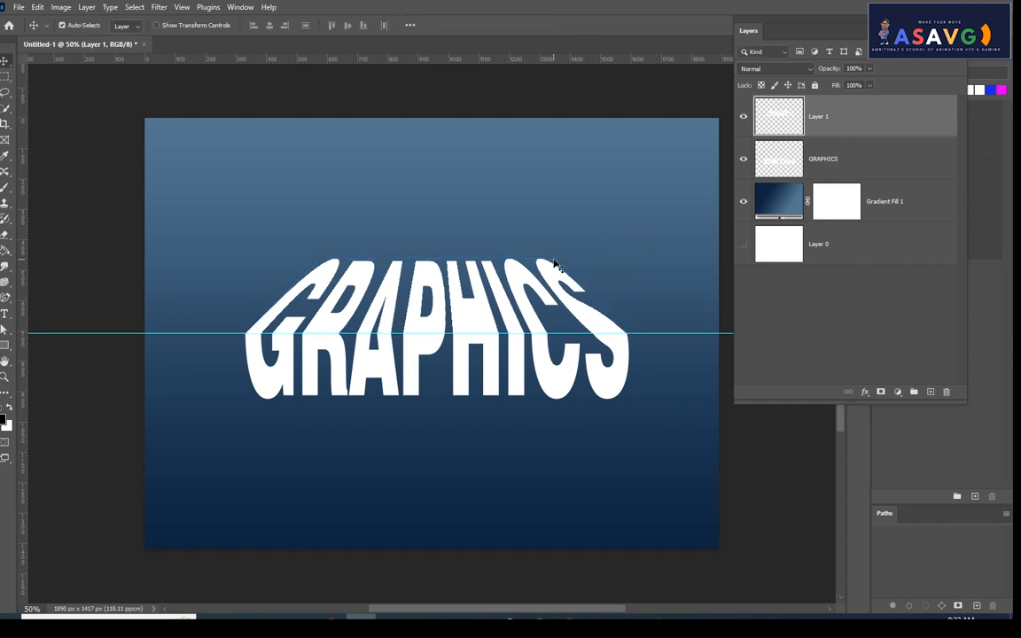
Step: Apply a Perspective transform to the lower half on the GRAPHICS layer, narrowing its lower edge by about 39.5° to mirror the upper half
{"action": "left_click", "coordinate": [401, 390]}
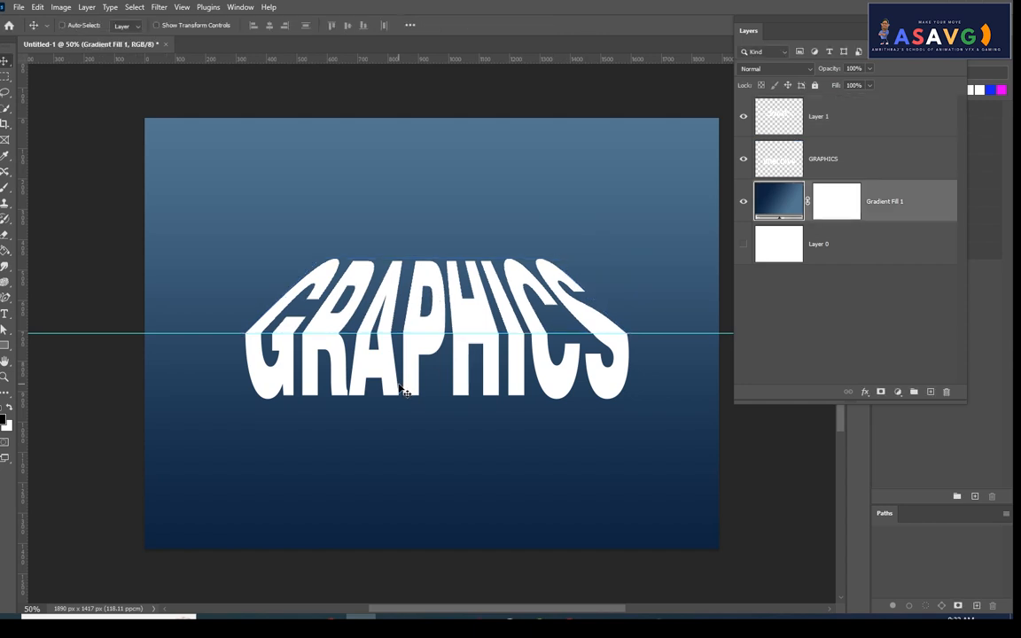
{"action": "key", "text": "ctrl+t"}
{"action": "left_click", "coordinate": [481, 234]}
{"action": "left_click", "coordinate": [827, 165]}
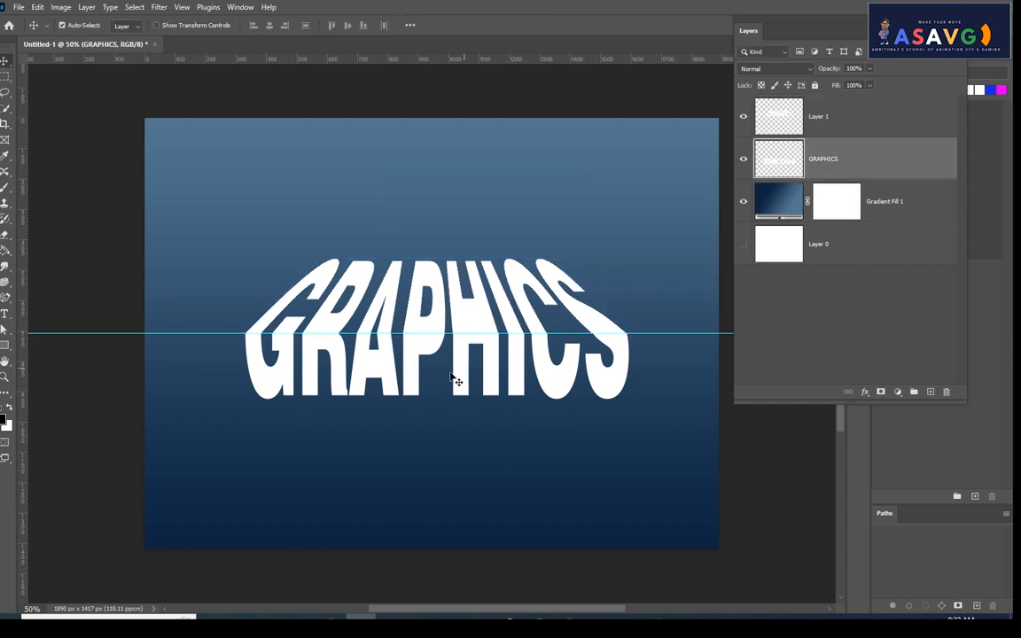
{"action": "key", "text": "ctrl+t"}
{"action": "right_click", "coordinate": [448, 367]}
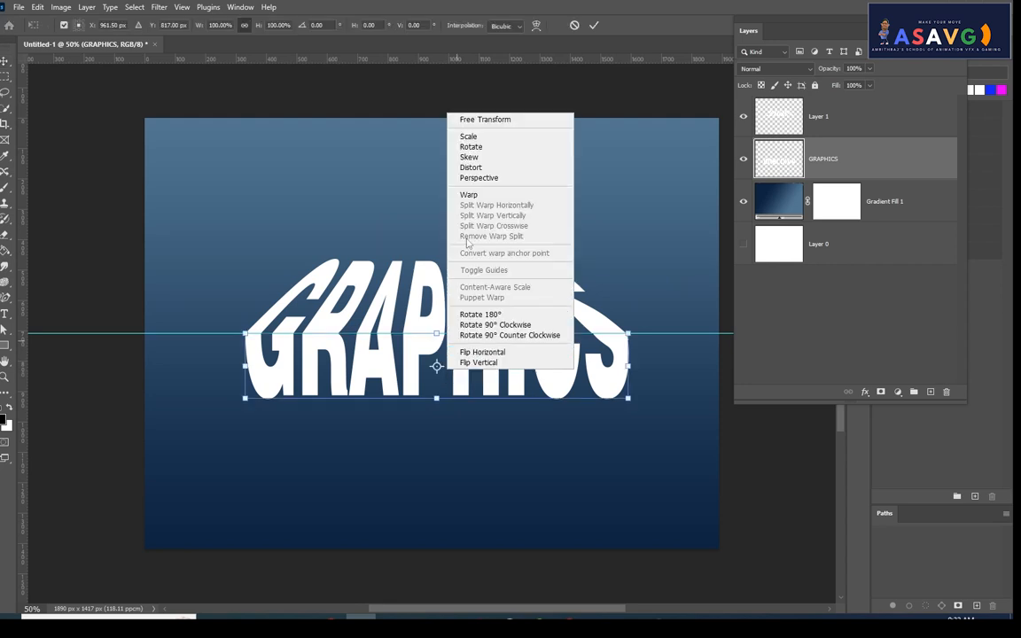
{"action": "left_click", "coordinate": [478, 177]}
{"action": "left_click_drag", "start_coordinate": [628, 400], "coordinate": [578, 392]}
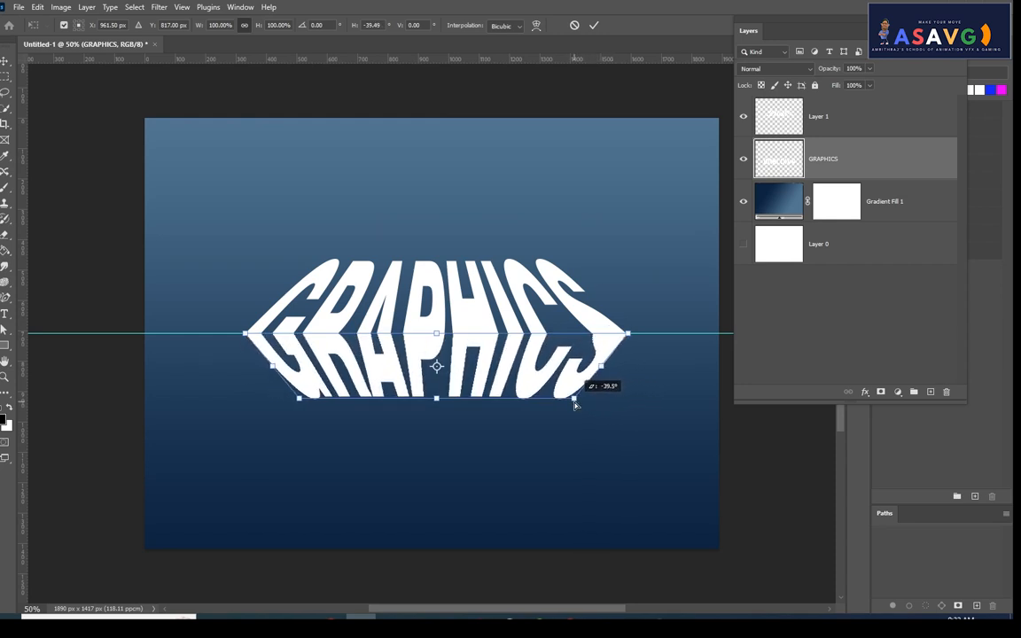
{"action": "key", "text": "Return"}
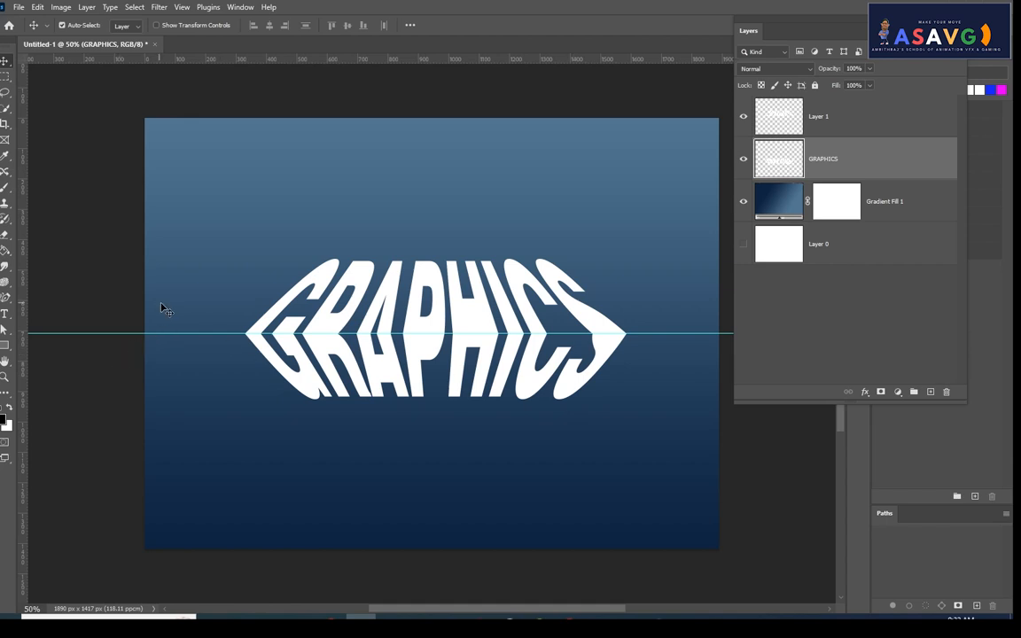
Step: Remove the horizontal guide from the canvas and make Layer 1 the active layer
{"action": "left_click_drag", "start_coordinate": [164, 334], "coordinate": [319, 59]}
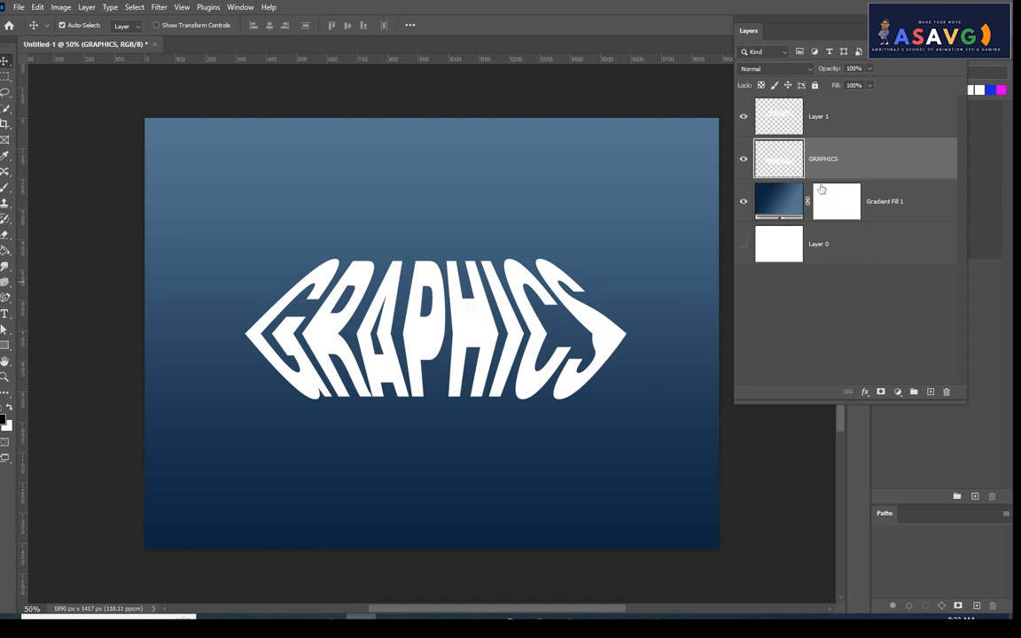
{"action": "left_click", "coordinate": [825, 125]}
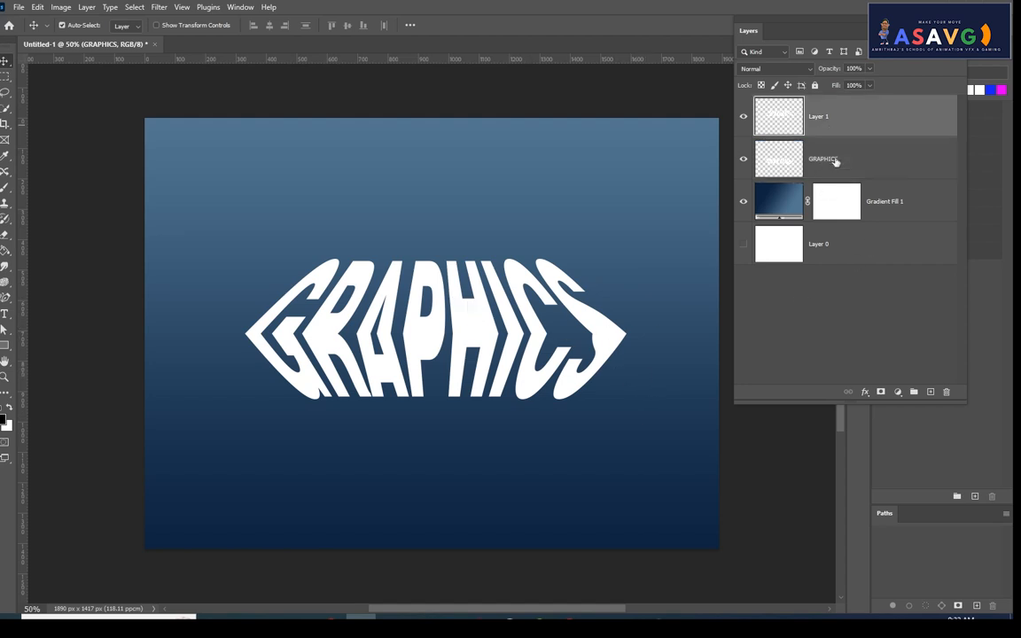
Step: Paint a soft black shadow stroke along the lettering's fold on a new layer above GRAPHICS and reduce that layer's opacity to 54%
{"action": "left_click", "coordinate": [835, 161]}
{"action": "left_click", "coordinate": [931, 394]}
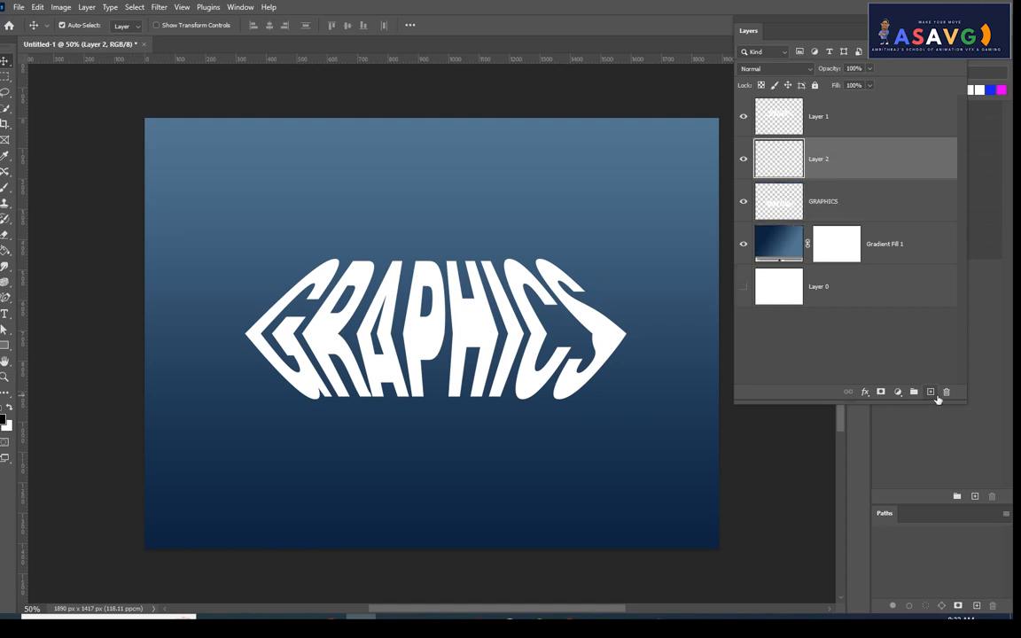
{"action": "left_click", "coordinate": [4, 188]}
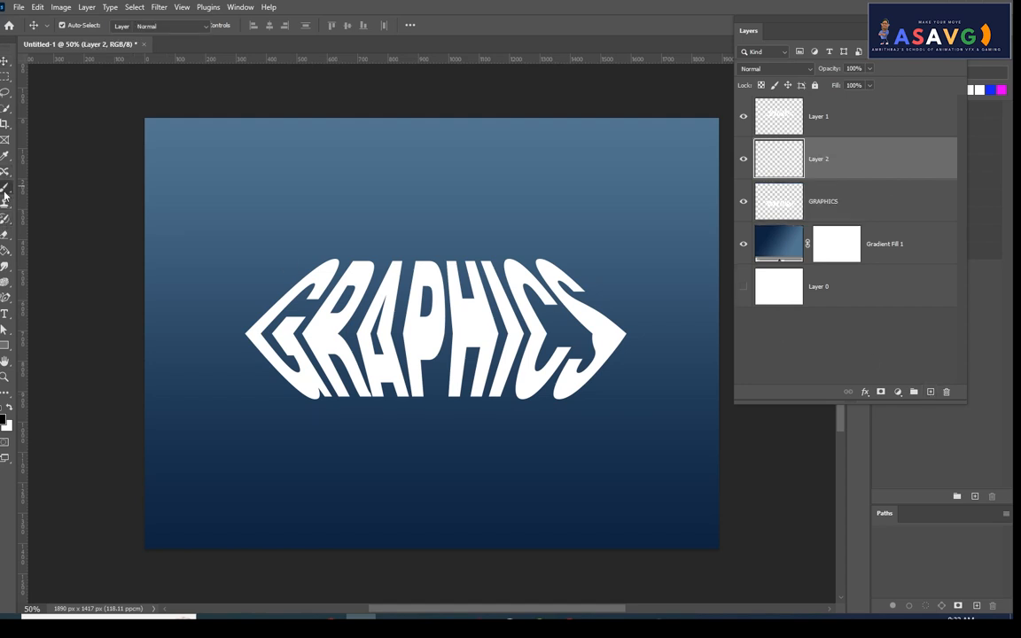
{"action": "left_click", "coordinate": [42, 190]}
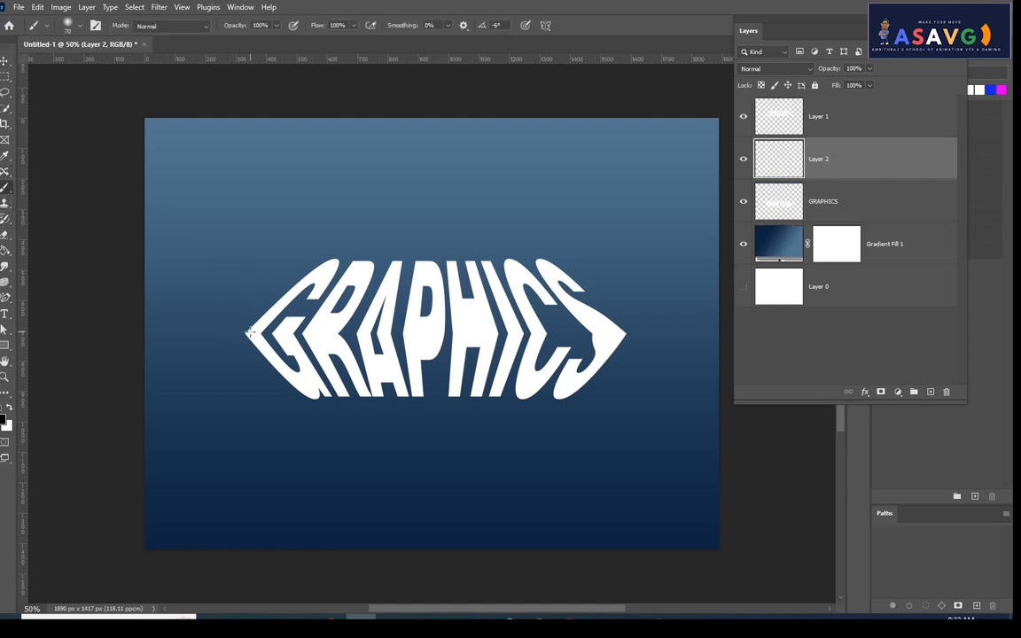
{"action": "left_click_drag", "start_coordinate": [244, 333], "coordinate": [671, 335]}
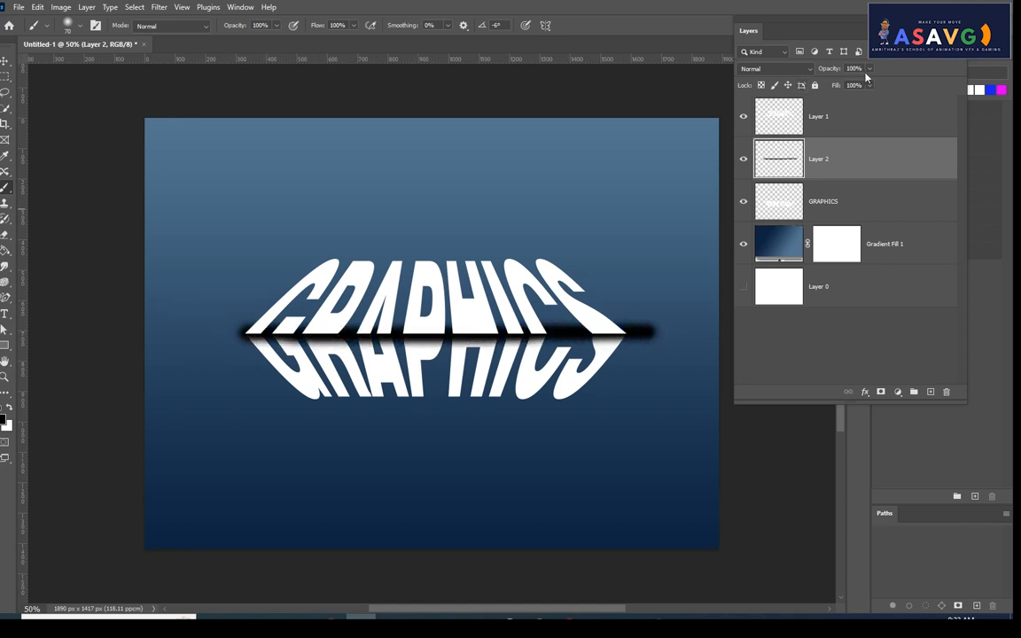
{"action": "left_click_drag", "start_coordinate": [850, 84], "coordinate": [844, 86]}
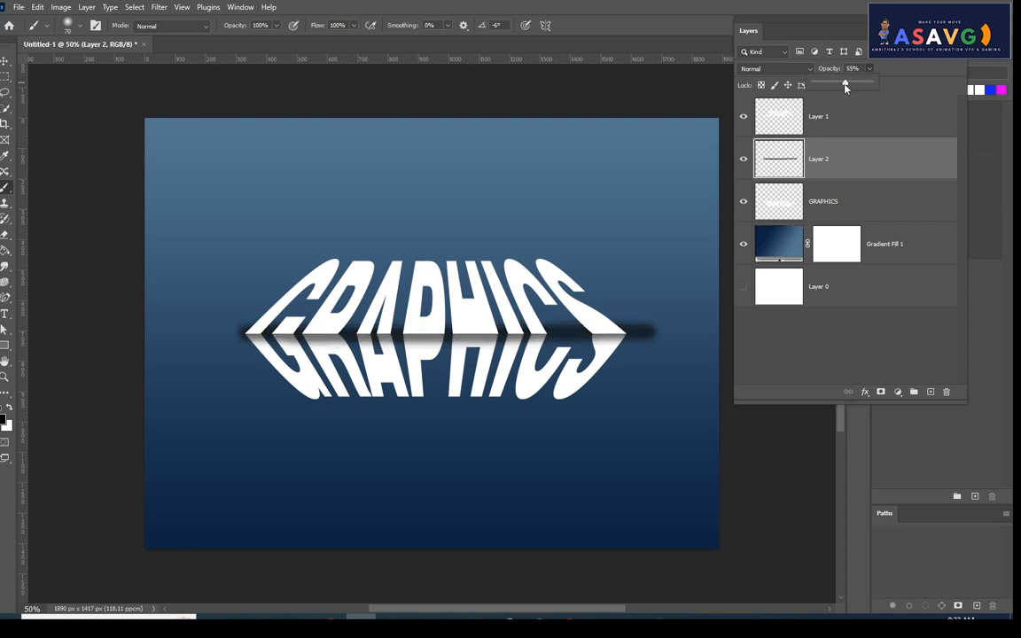
Step: Add a layer mask to Layer 2 and paint black on it to hide the shadow beyond the lettering's ends and between letters
{"action": "left_click", "coordinate": [880, 390]}
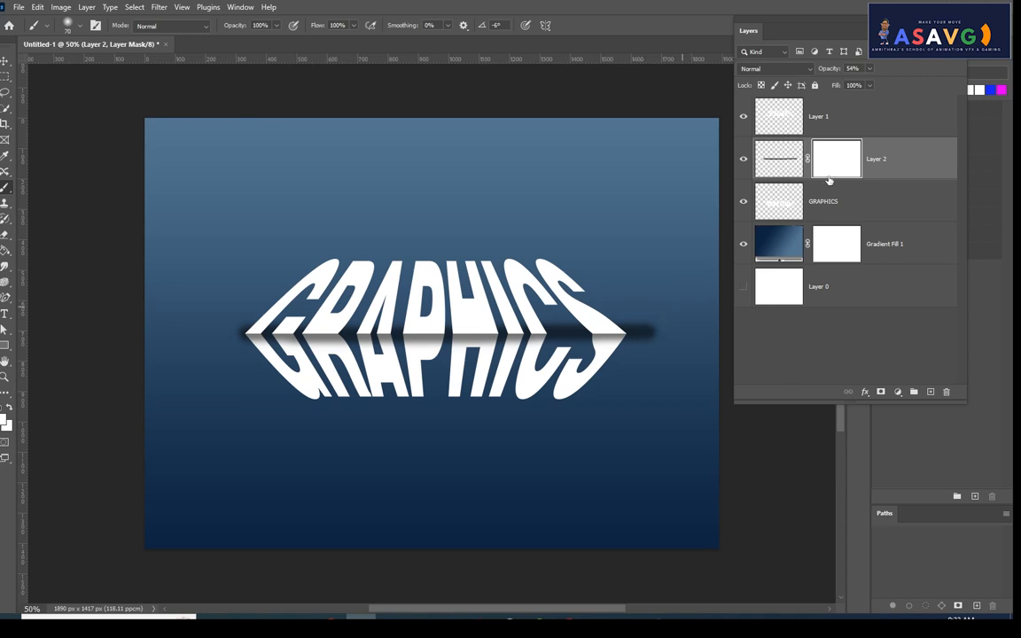
{"action": "left_click", "coordinate": [8, 407]}
{"action": "left_click", "coordinate": [11, 408]}
{"action": "mouse_move", "coordinate": [640, 321]}
{"action": "left_mouse_down"}
{"action": "mouse_move", "coordinate": [645, 346]}
{"action": "mouse_move", "coordinate": [626, 323]}
{"action": "left_mouse_up"}
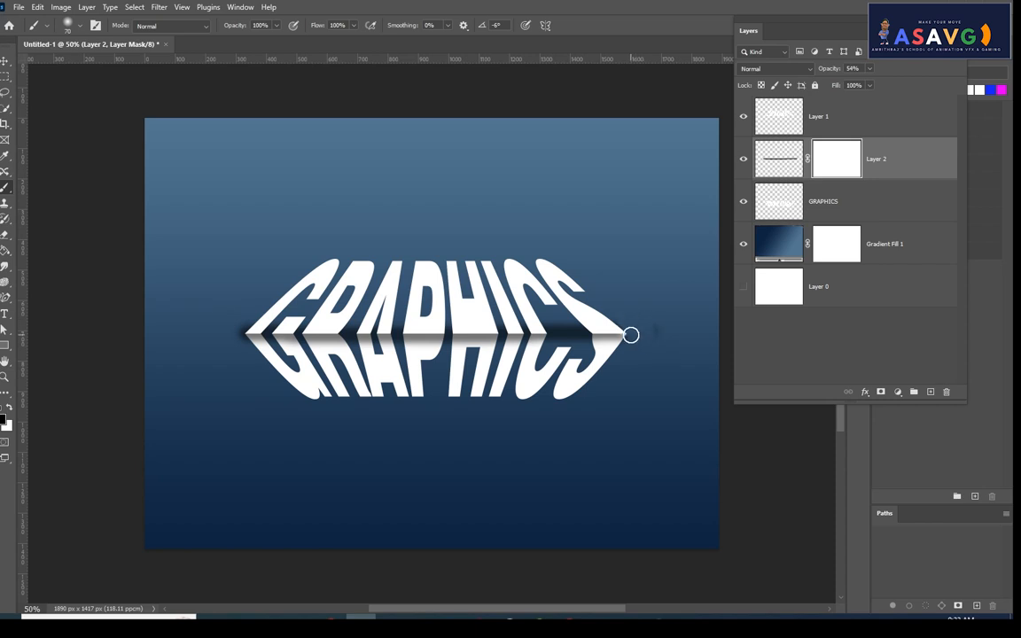
{"action": "mouse_move", "coordinate": [227, 332]}
{"action": "left_mouse_down"}
{"action": "mouse_move", "coordinate": [242, 324]}
{"action": "mouse_move", "coordinate": [243, 371]}
{"action": "mouse_move", "coordinate": [213, 593]}
{"action": "left_mouse_up"}
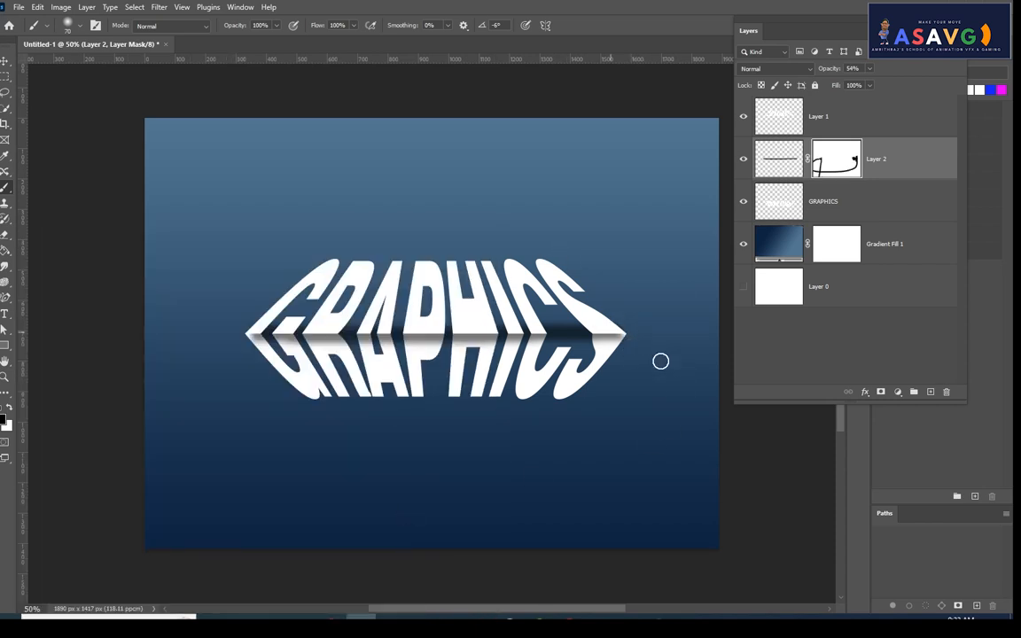
{"action": "mouse_move", "coordinate": [556, 322]}
{"action": "left_mouse_down"}
{"action": "mouse_move", "coordinate": [577, 331]}
{"action": "mouse_move", "coordinate": [547, 335]}
{"action": "mouse_move", "coordinate": [586, 335]}
{"action": "left_mouse_up"}
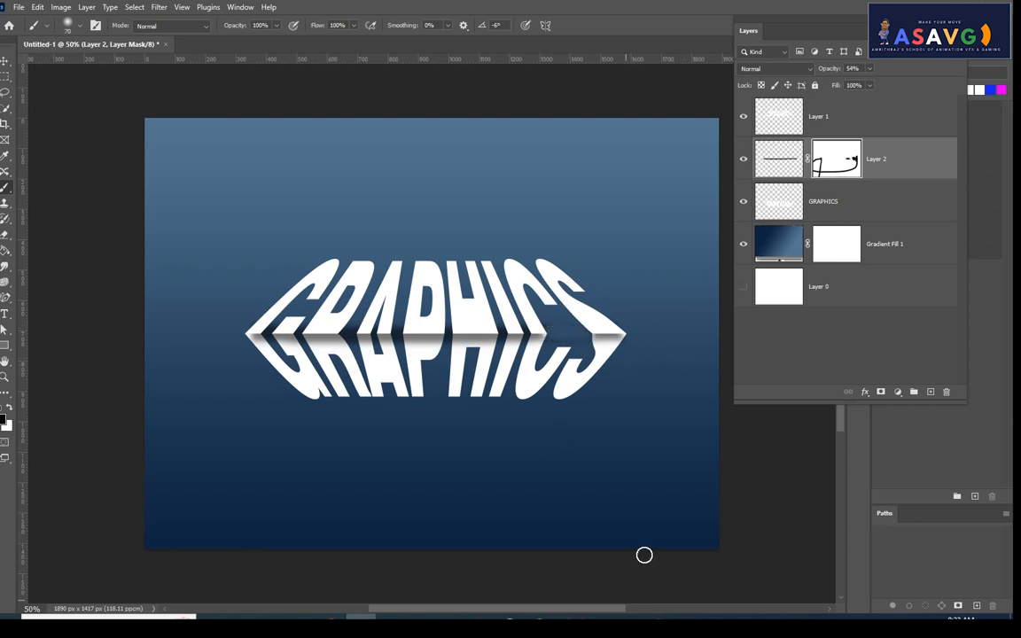
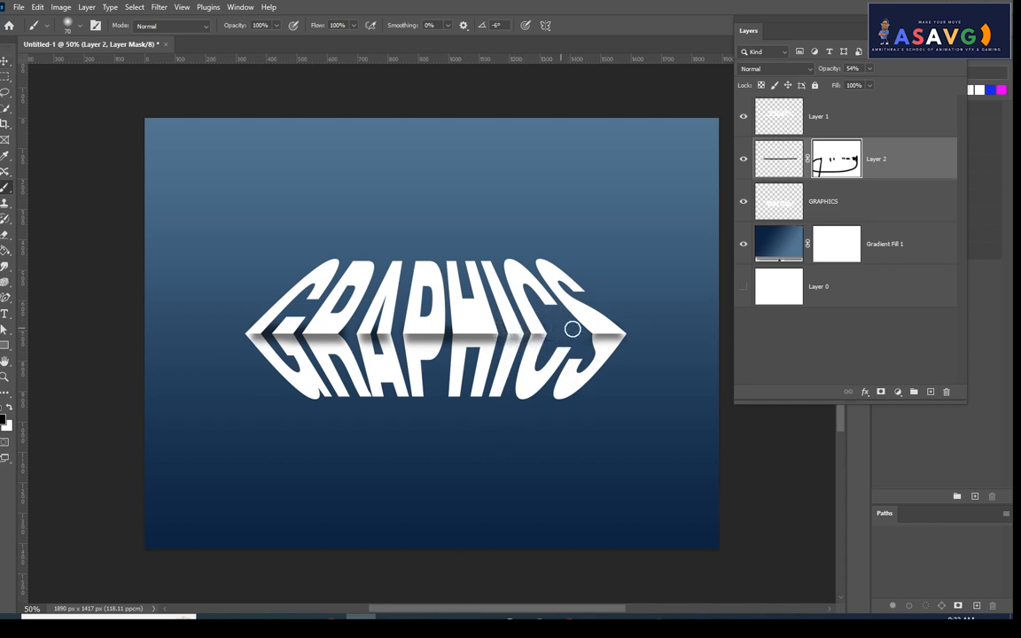
Step: Place man.png as a linked image above Layer 1, shifted slightly up and to the left over the lettering
{"action": "left_click", "coordinate": [769, 199]}
{"action": "left_click", "coordinate": [810, 129]}
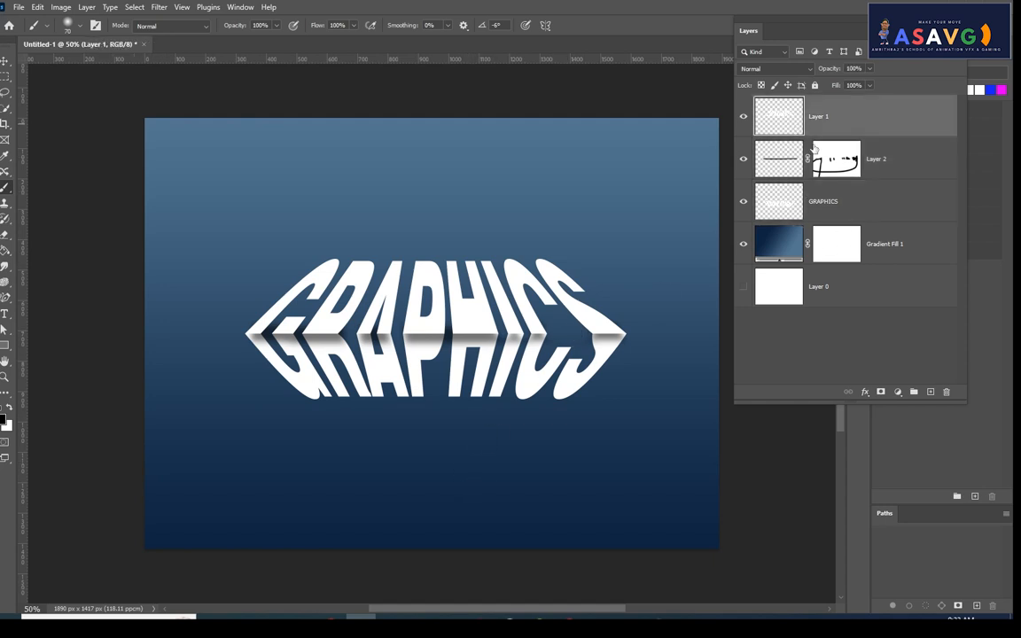
{"action": "left_click", "coordinate": [18, 7]}
{"action": "left_click", "coordinate": [44, 258]}
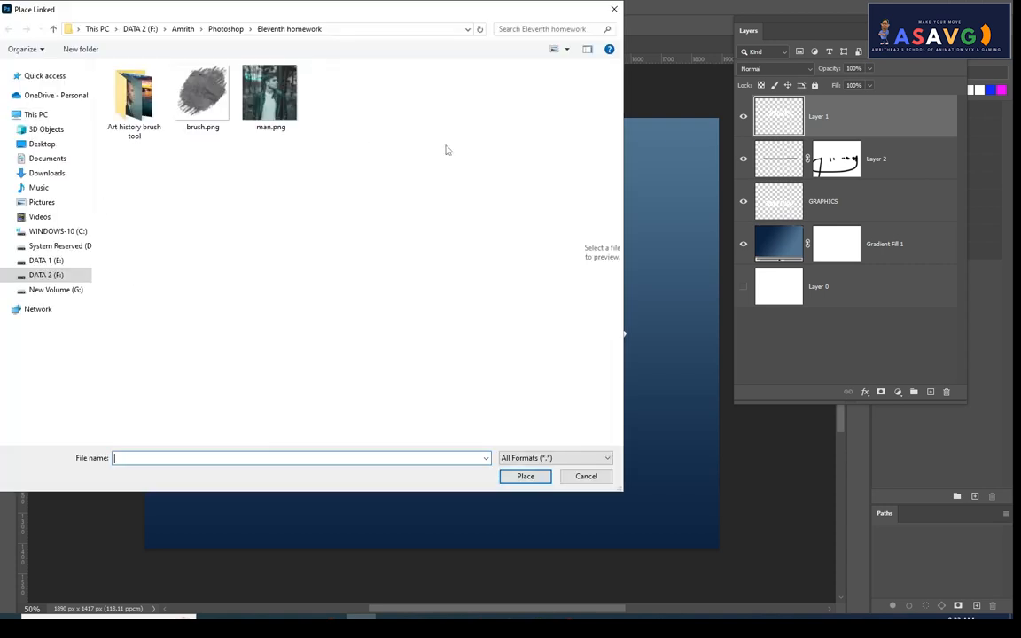
{"action": "double_click", "coordinate": [270, 92]}
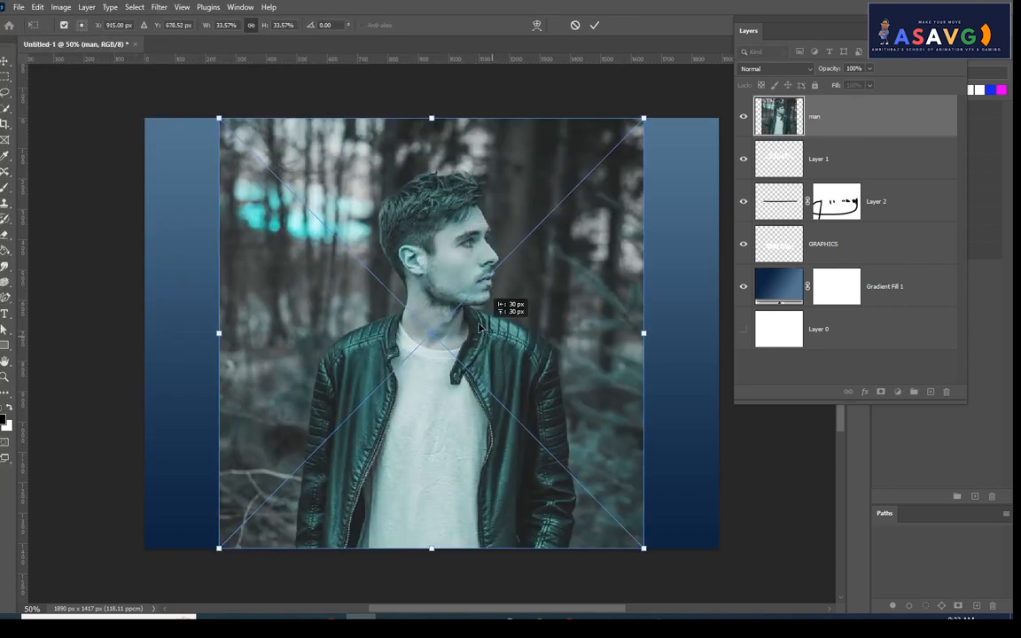
{"action": "left_click_drag", "start_coordinate": [479, 328], "coordinate": [462, 312]}
{"action": "key", "text": "Return"}
{"action": "key", "text": "b"}
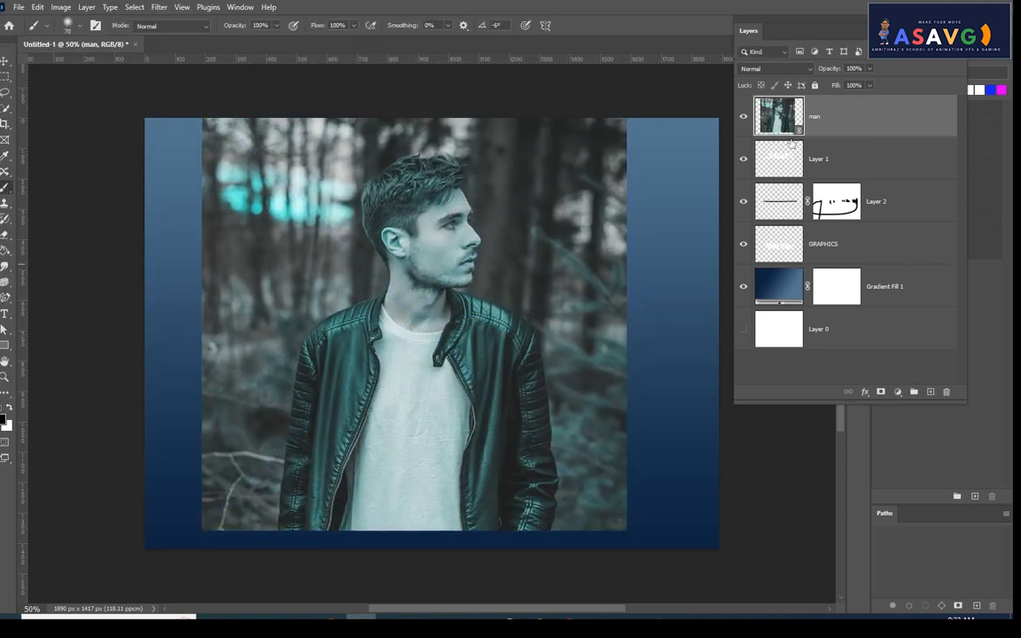
Step: Clip the man image to Layer 1 and reposition it so the face fills the middle letters of the upper half
{"action": "right_click", "coordinate": [849, 115]}
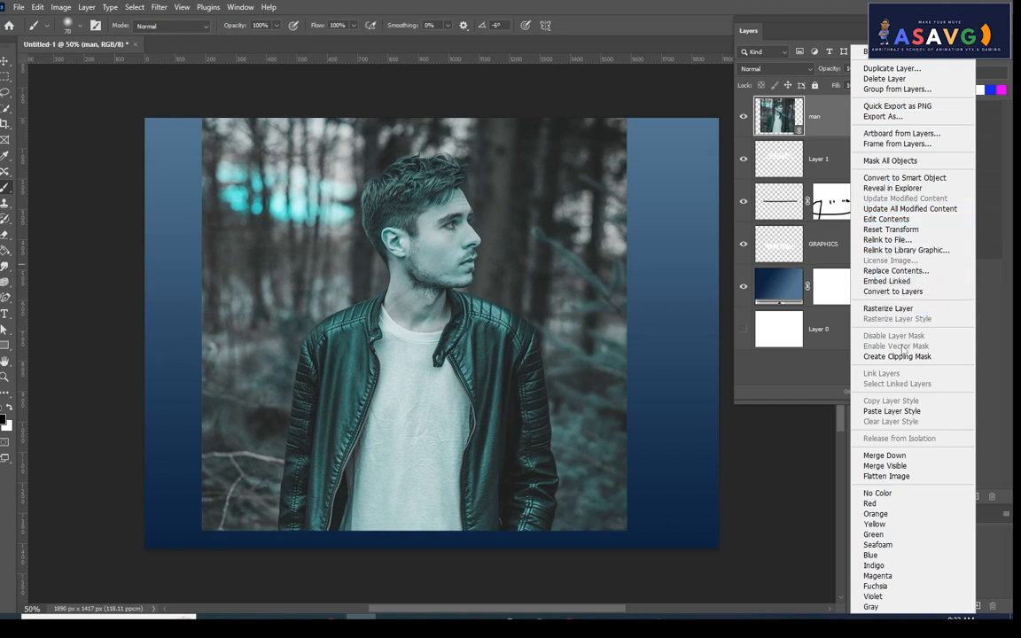
{"action": "left_click", "coordinate": [815, 319]}
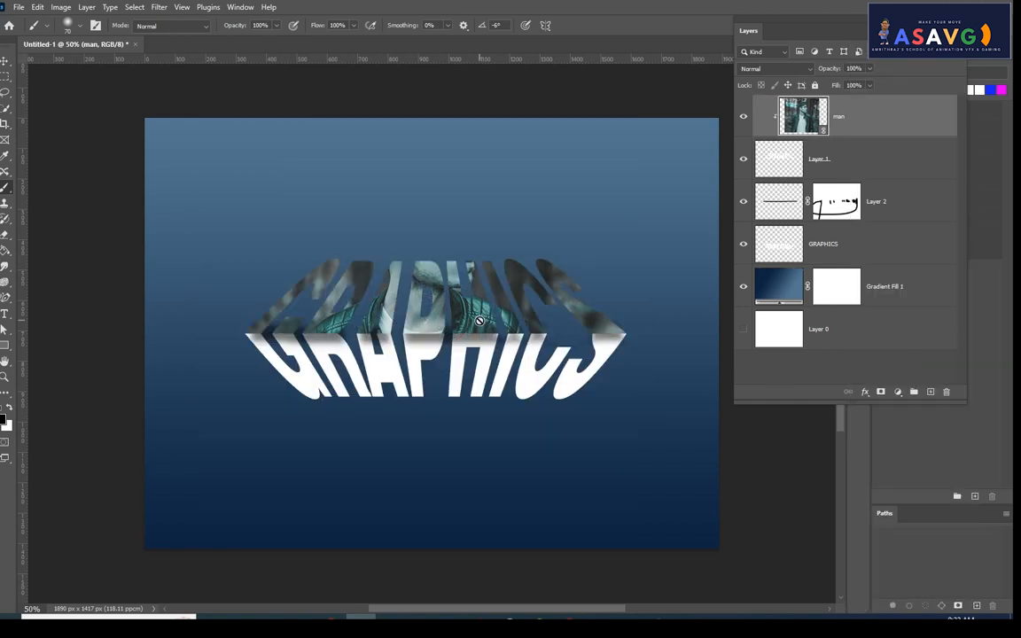
{"action": "left_click", "coordinate": [430, 289]}
{"action": "left_click", "coordinate": [470, 229]}
{"action": "left_click", "coordinate": [6, 60]}
{"action": "left_click_drag", "start_coordinate": [436, 325], "coordinate": [414, 363]}
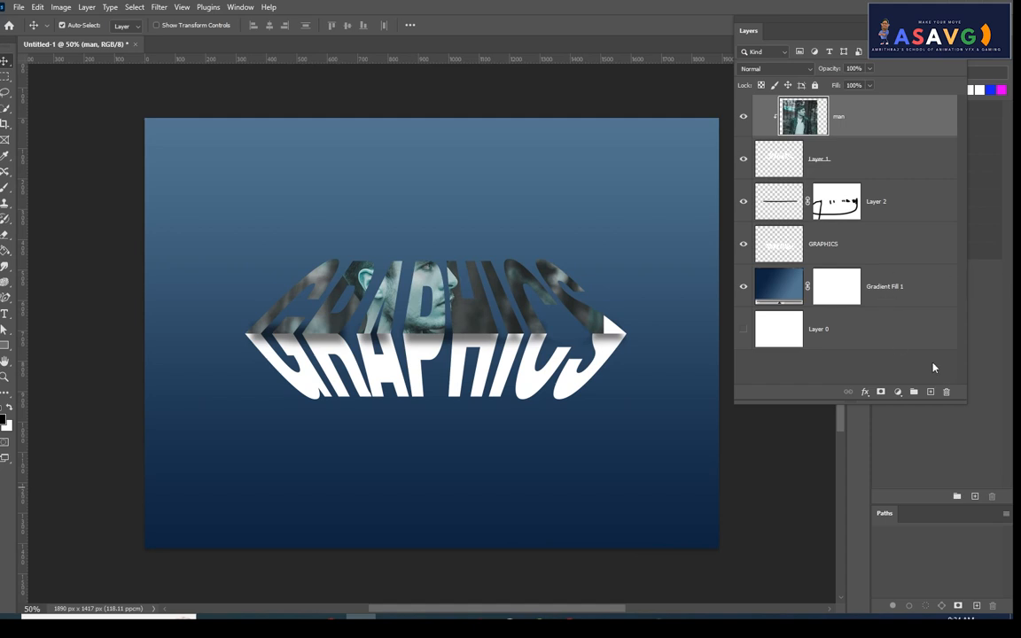
Step: Place the sunset lake photo from the Art history brush tool folder as a linked image directly above the GRAPHICS layer
{"action": "left_click", "coordinate": [810, 249]}
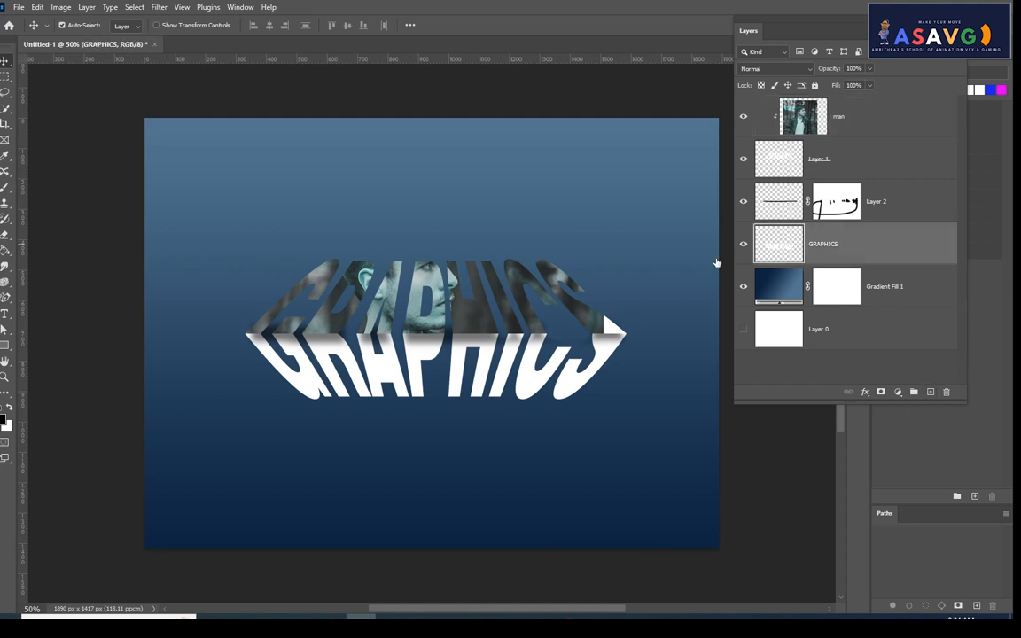
{"action": "left_click", "coordinate": [18, 8]}
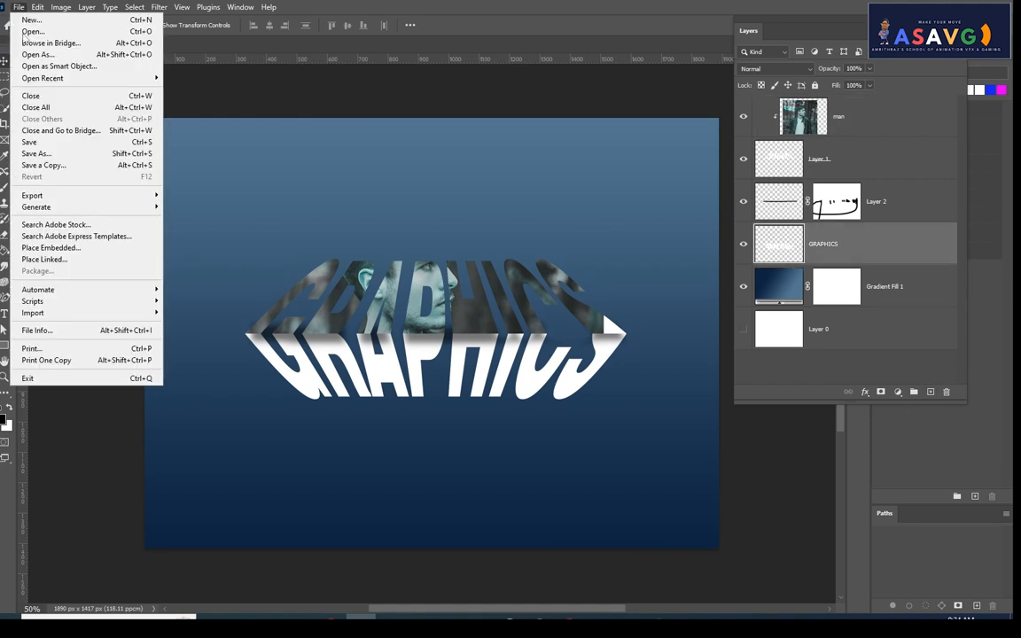
{"action": "left_click", "coordinate": [48, 259]}
{"action": "double_click", "coordinate": [140, 108]}
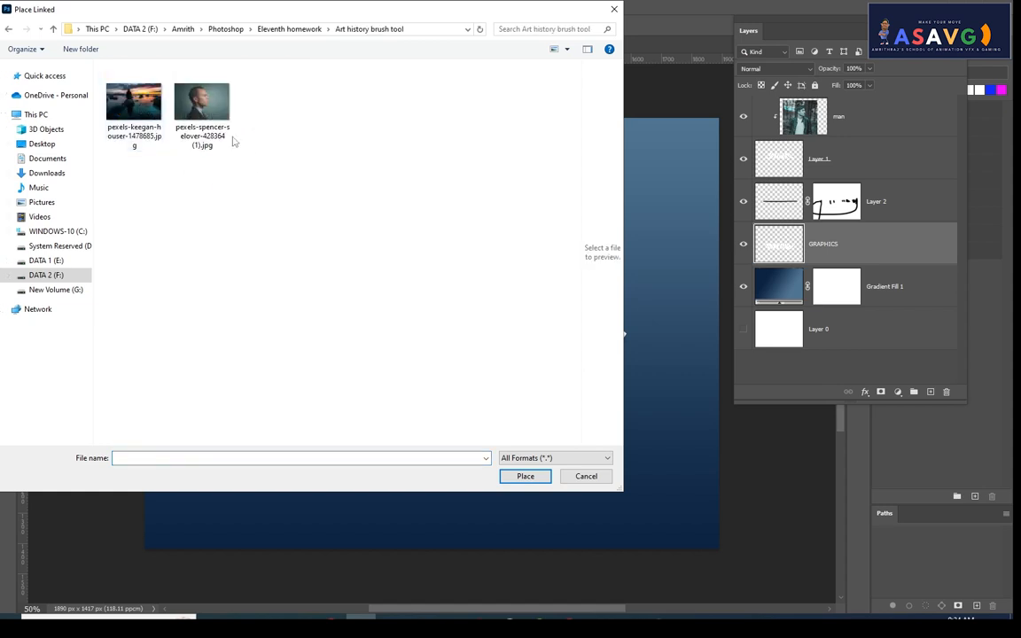
{"action": "double_click", "coordinate": [143, 124]}
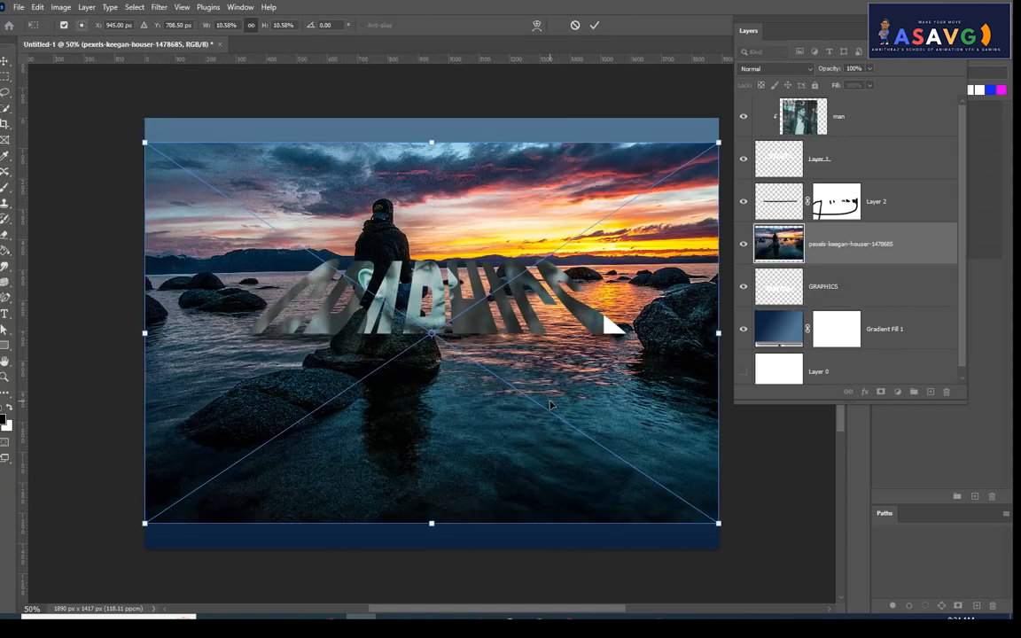
{"action": "key", "text": "Return"}
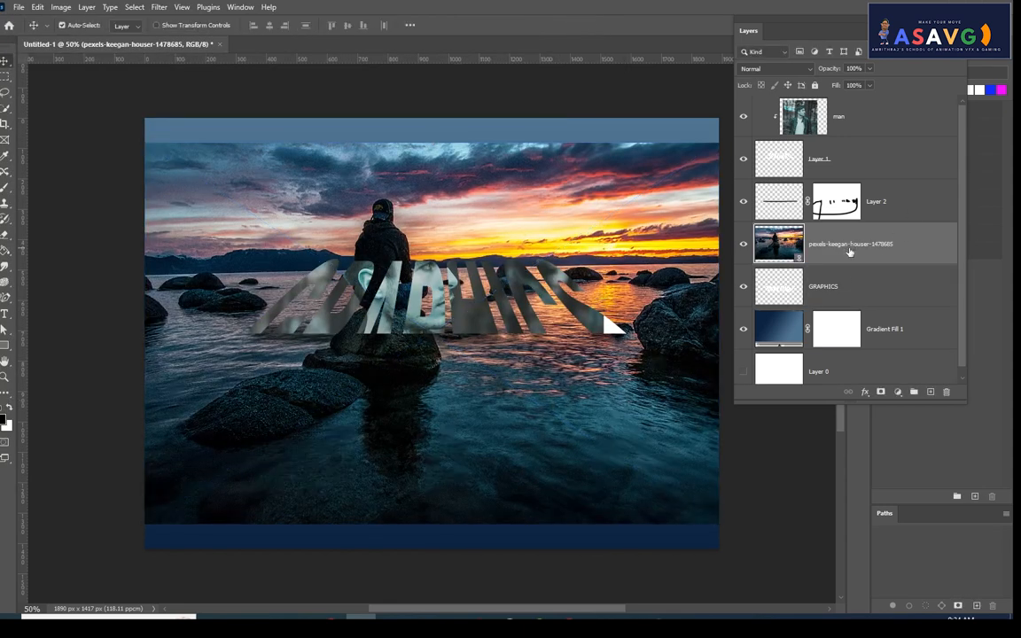
Step: Clip the sunset photo to the GRAPHICS layer and move it down so the horizon falls just below the fold
{"action": "right_click", "coordinate": [853, 256]}
{"action": "left_click", "coordinate": [897, 356]}
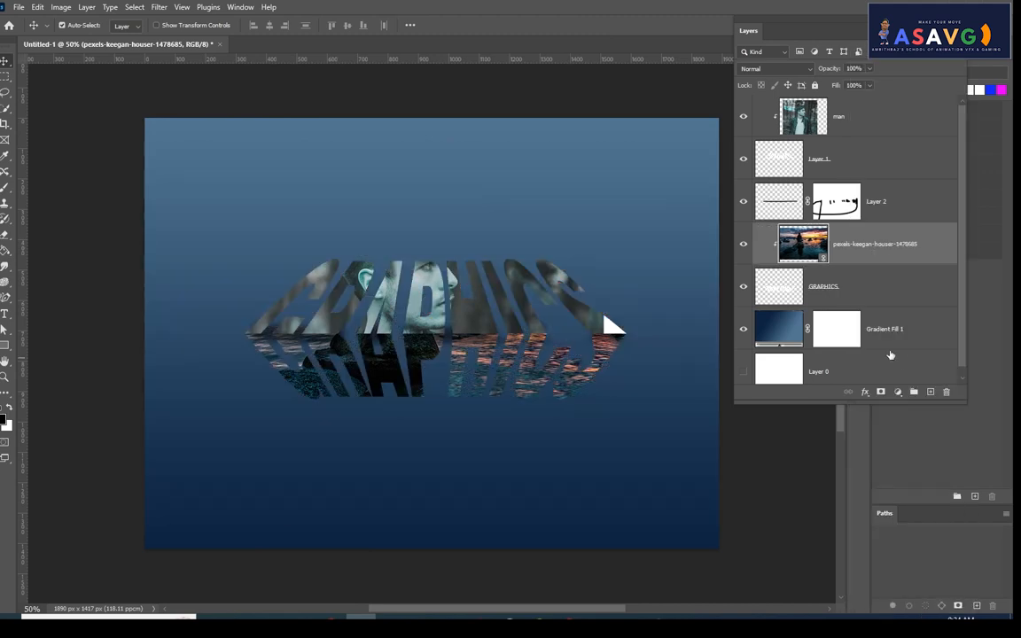
{"action": "left_click_drag", "start_coordinate": [408, 363], "coordinate": [412, 407]}
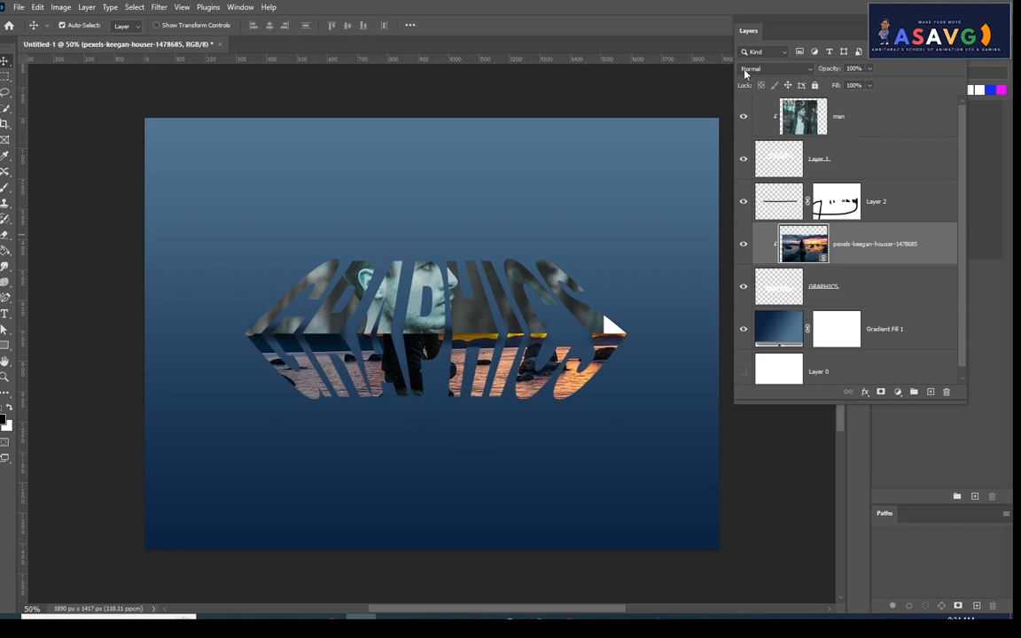
Step: Add a Drop Shadow to the GRAPHICS layer with a distance of 14 px
{"action": "left_click", "coordinate": [802, 294]}
{"action": "right_click", "coordinate": [869, 298]}
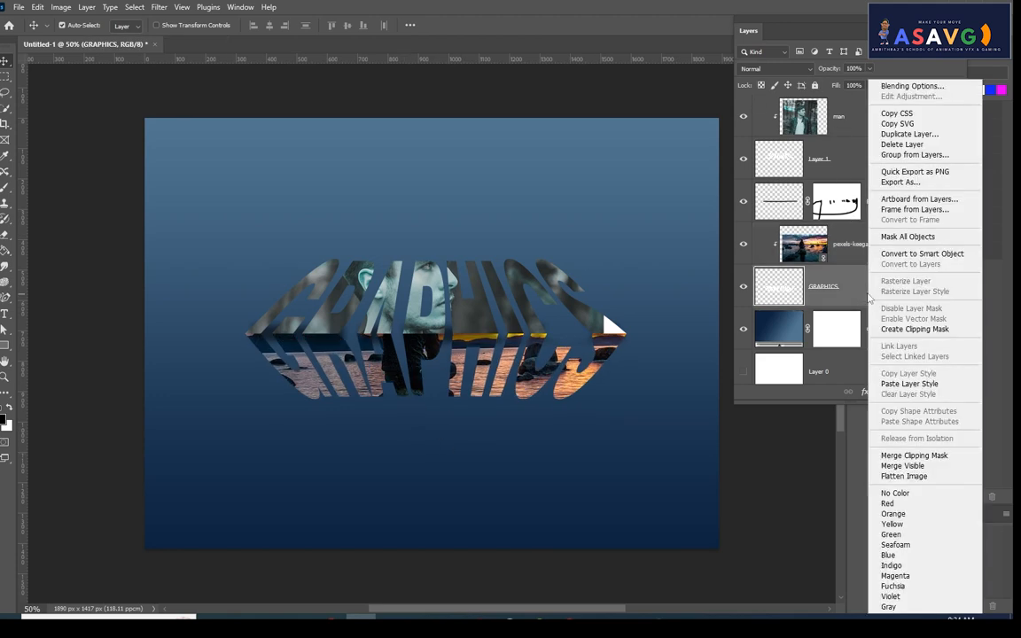
{"action": "left_click", "coordinate": [913, 85]}
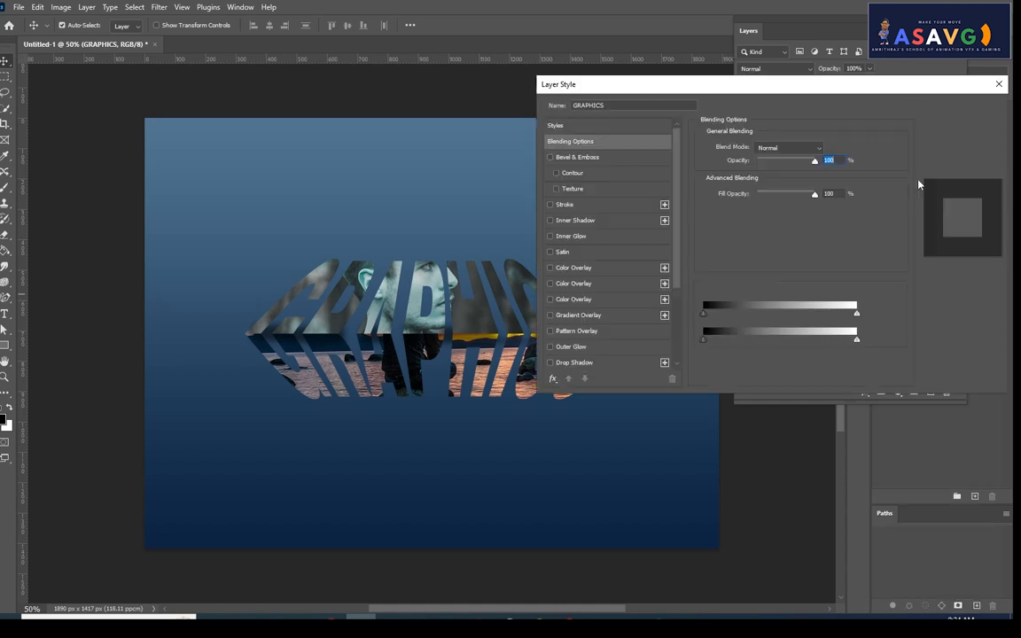
{"action": "scroll", "coordinate": [581, 336], "scroll_direction": "down", "scroll_amount": 1}
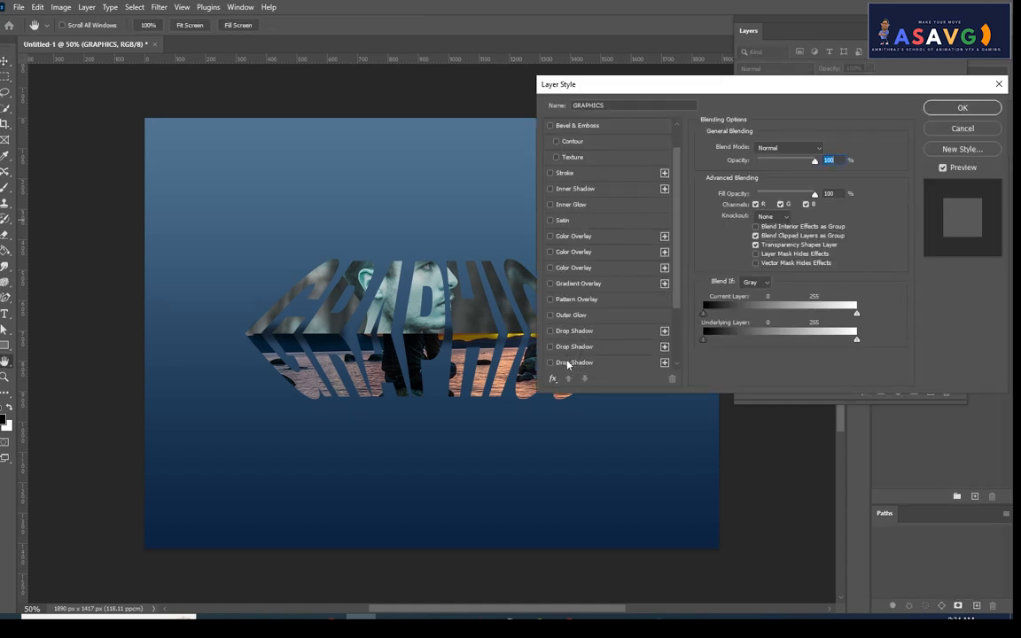
{"action": "left_click", "coordinate": [549, 363]}
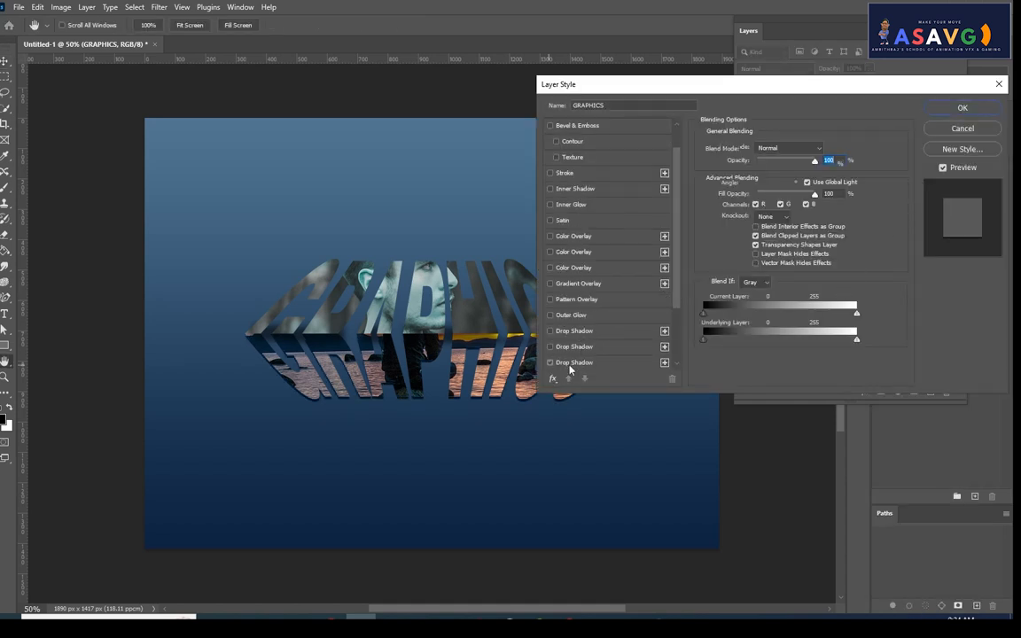
{"action": "left_click", "coordinate": [561, 364]}
{"action": "left_click_drag", "start_coordinate": [749, 205], "coordinate": [755, 206]}
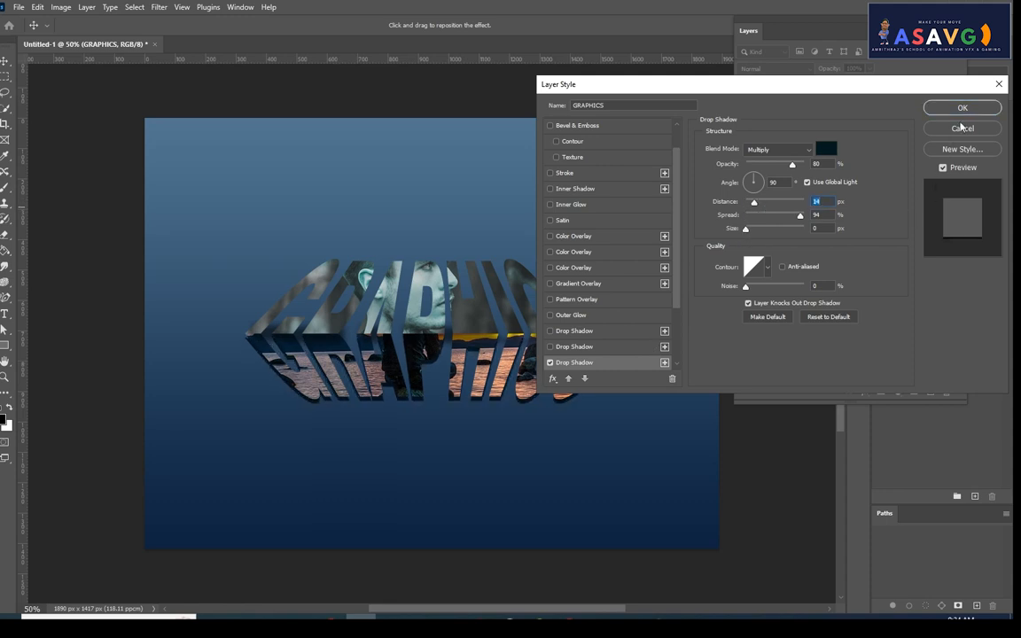
{"action": "left_click", "coordinate": [962, 107]}
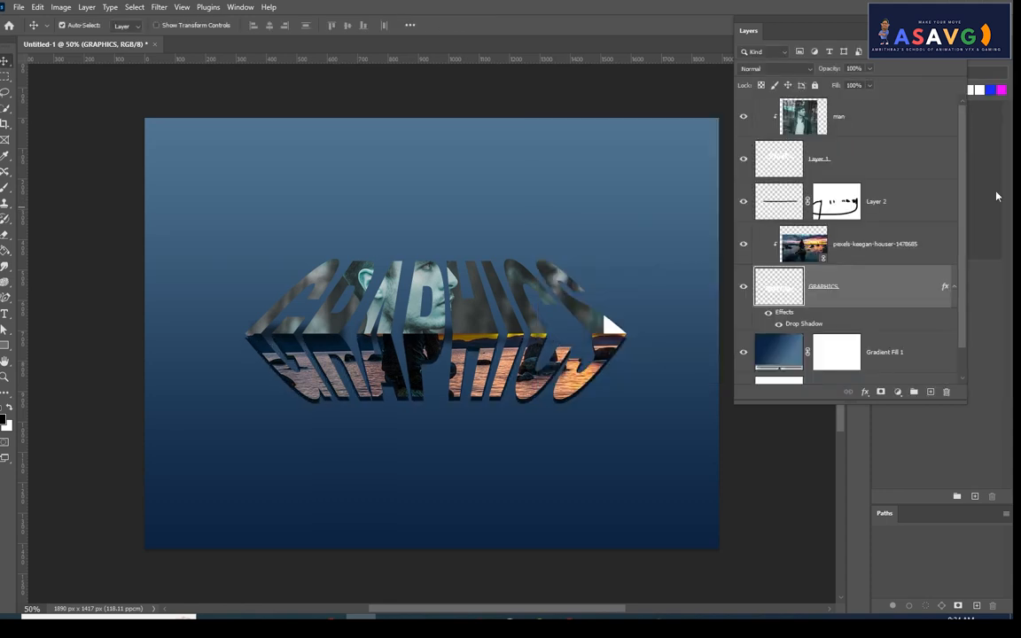
Step: Copy the GRAPHICS layer's drop shadow style and paste it onto Layer 1
{"action": "right_click", "coordinate": [811, 323]}
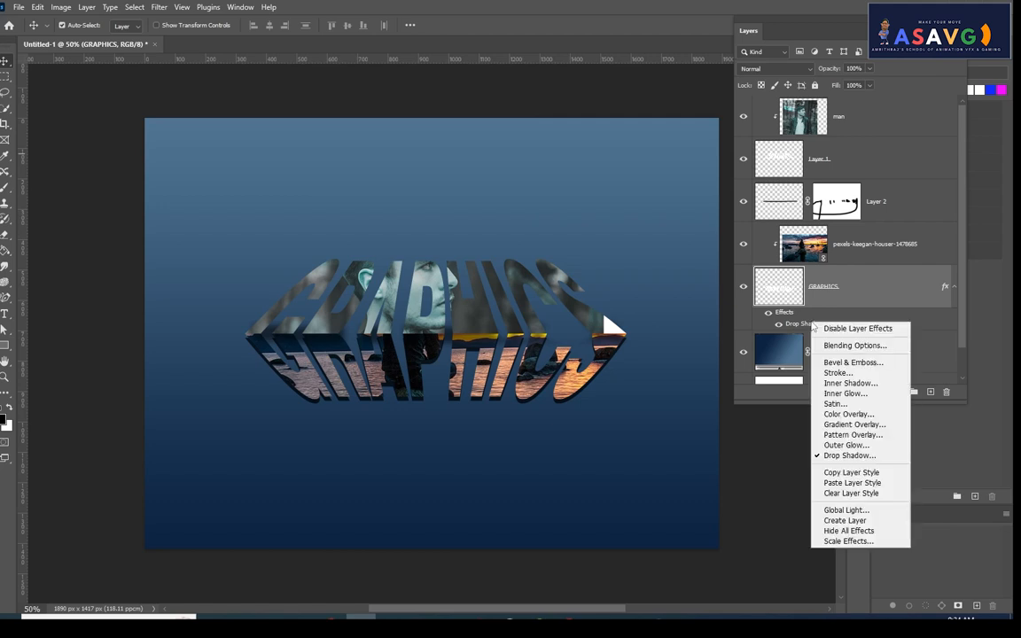
{"action": "left_click", "coordinate": [850, 472]}
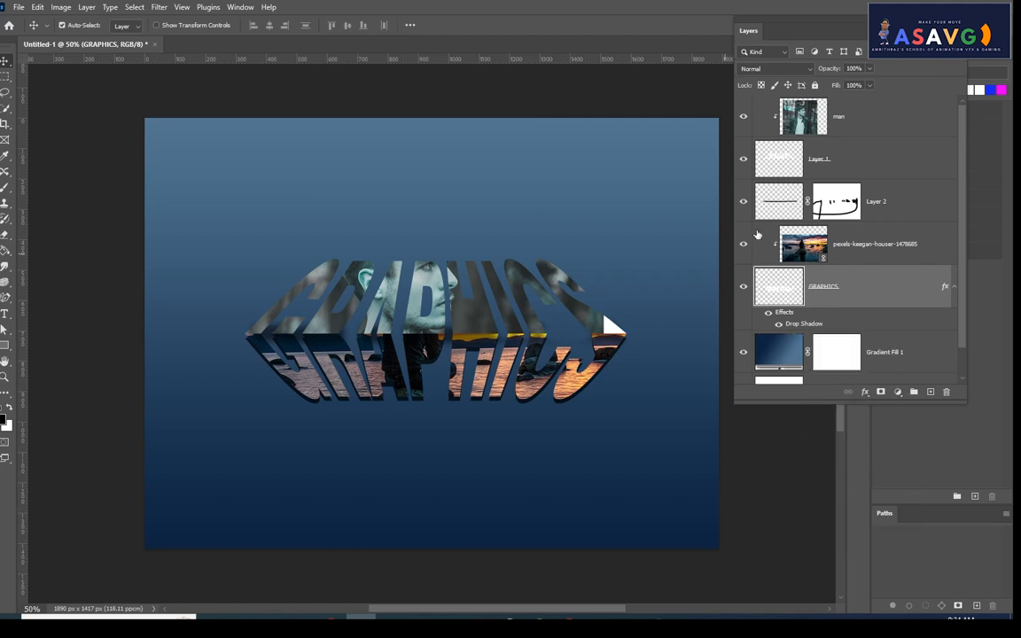
{"action": "left_click", "coordinate": [839, 177]}
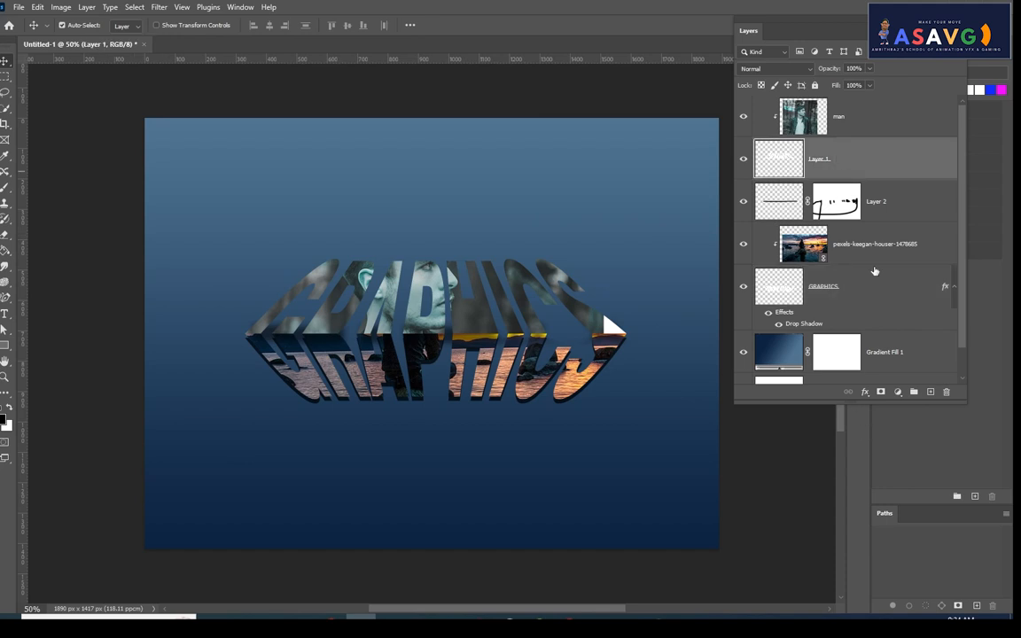
{"action": "right_click", "coordinate": [848, 165]}
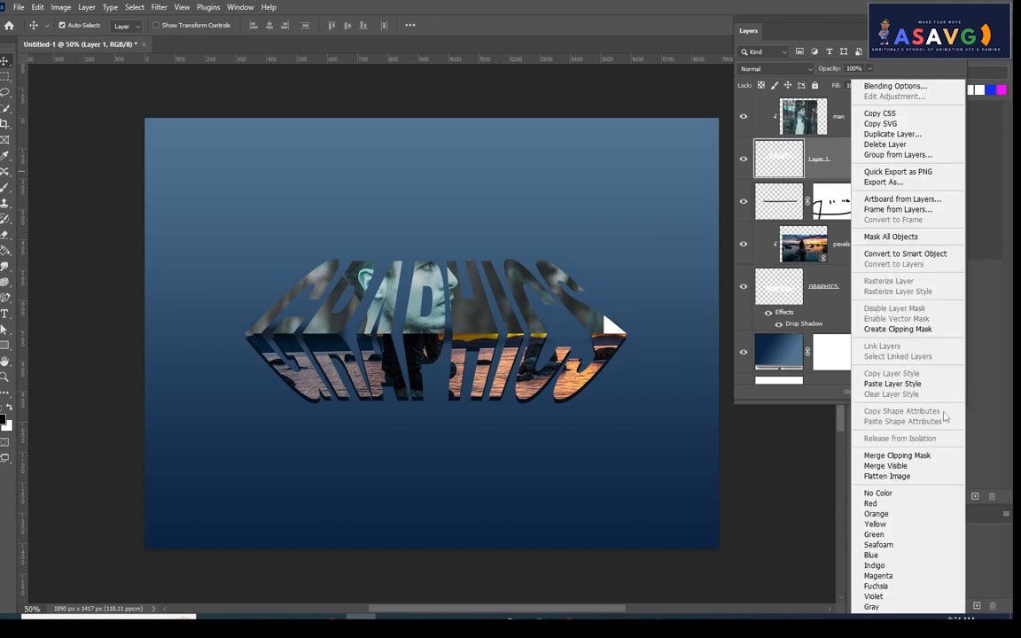
{"action": "left_click", "coordinate": [923, 385]}
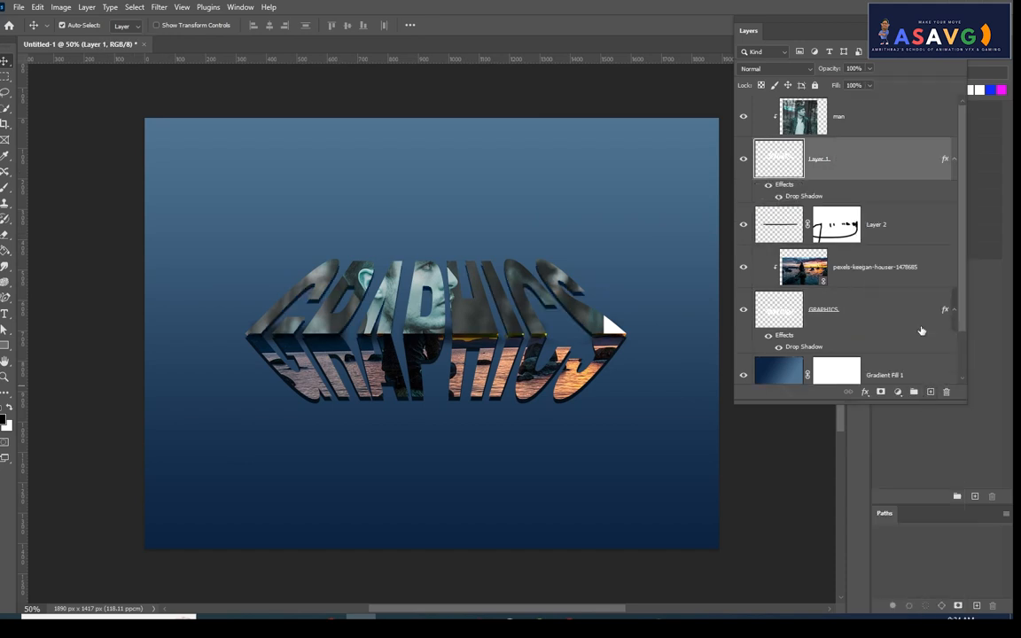
{"action": "scroll", "coordinate": [842, 293], "scroll_direction": "down", "scroll_amount": 2}
{"action": "double_click", "coordinate": [778, 321]}
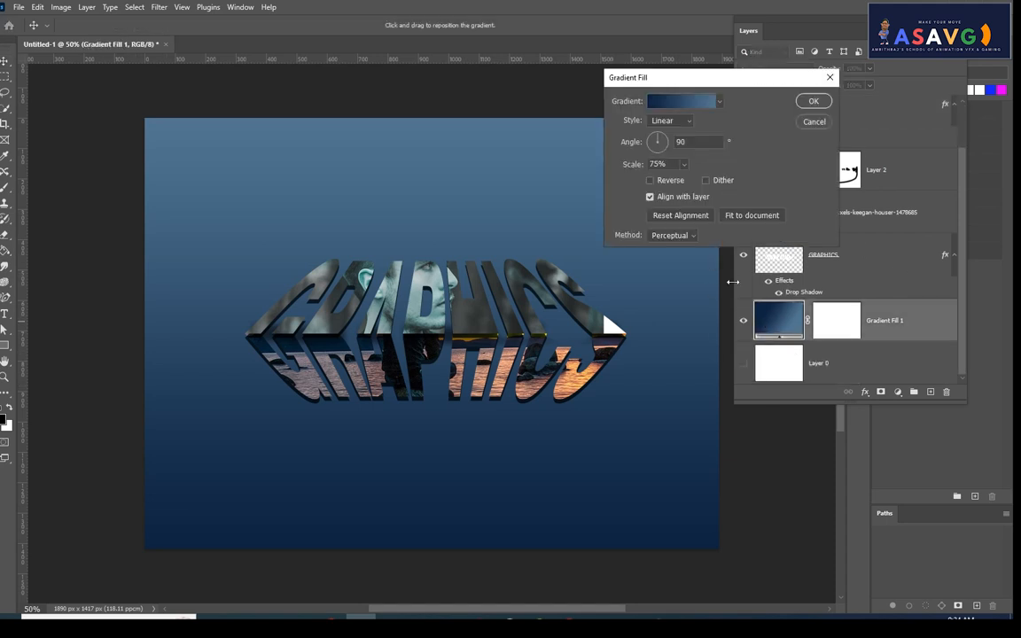
{"action": "left_click", "coordinate": [691, 103]}
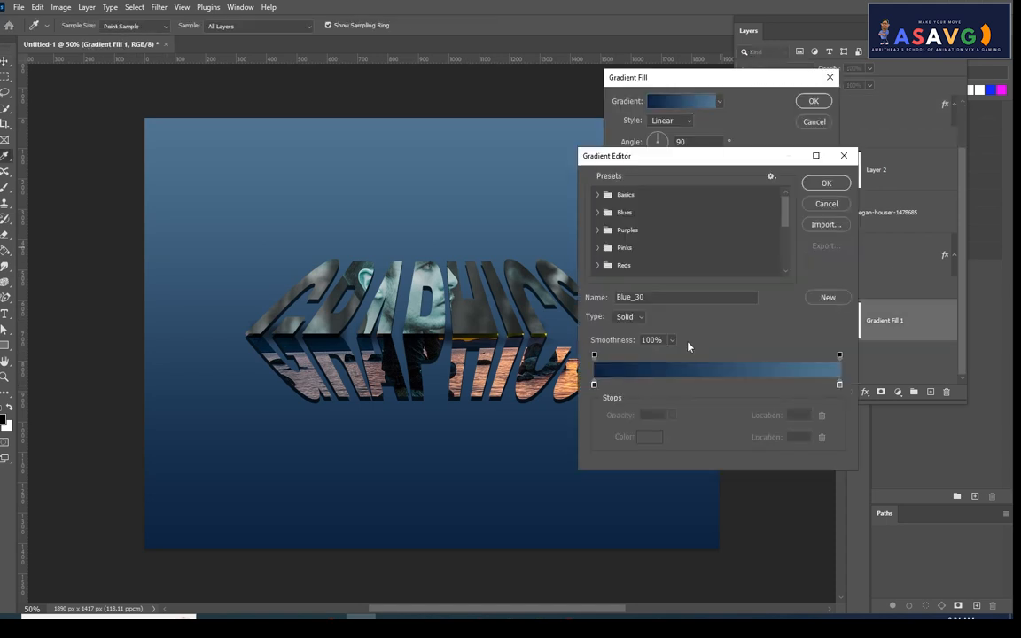
{"action": "left_click", "coordinate": [595, 194]}
{"action": "left_click", "coordinate": [598, 231]}
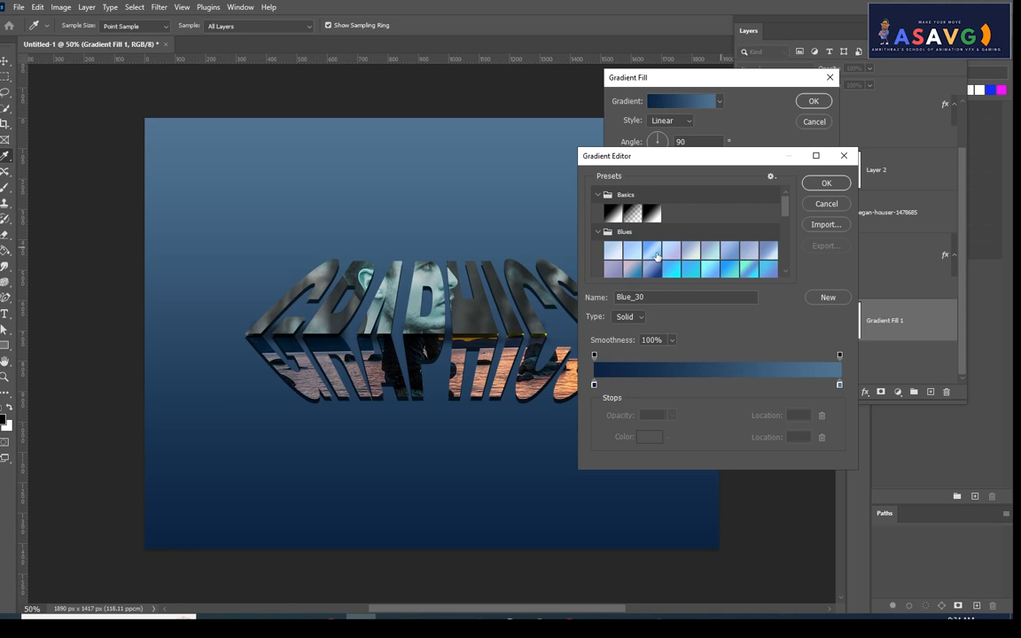
{"action": "left_click", "coordinate": [700, 269]}
{"action": "left_click", "coordinate": [730, 270]}
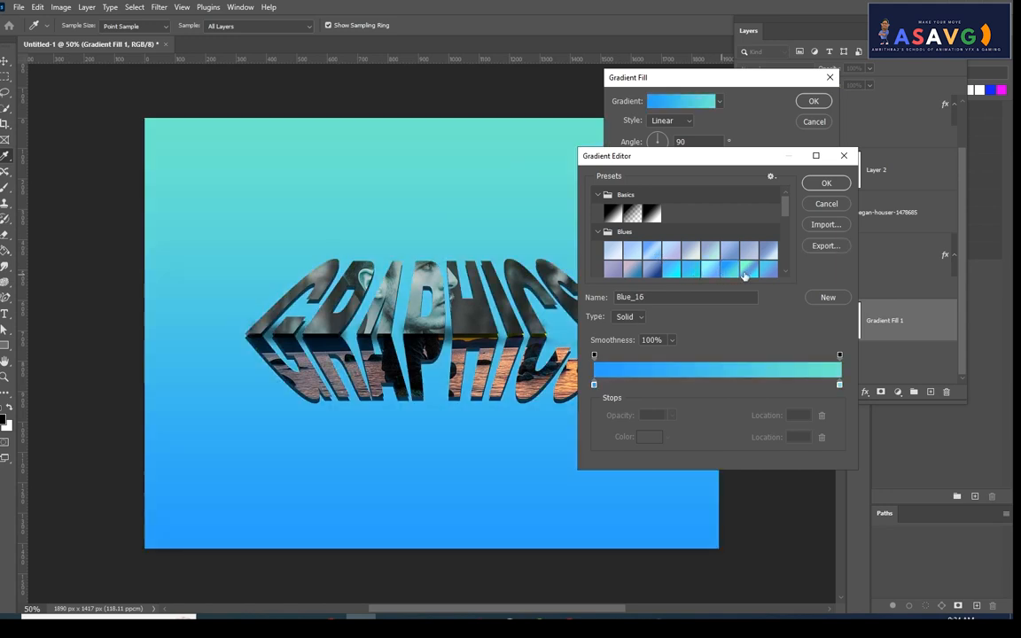
{"action": "left_click", "coordinate": [749, 268]}
{"action": "left_click", "coordinate": [760, 256]}
{"action": "left_click", "coordinate": [734, 251]}
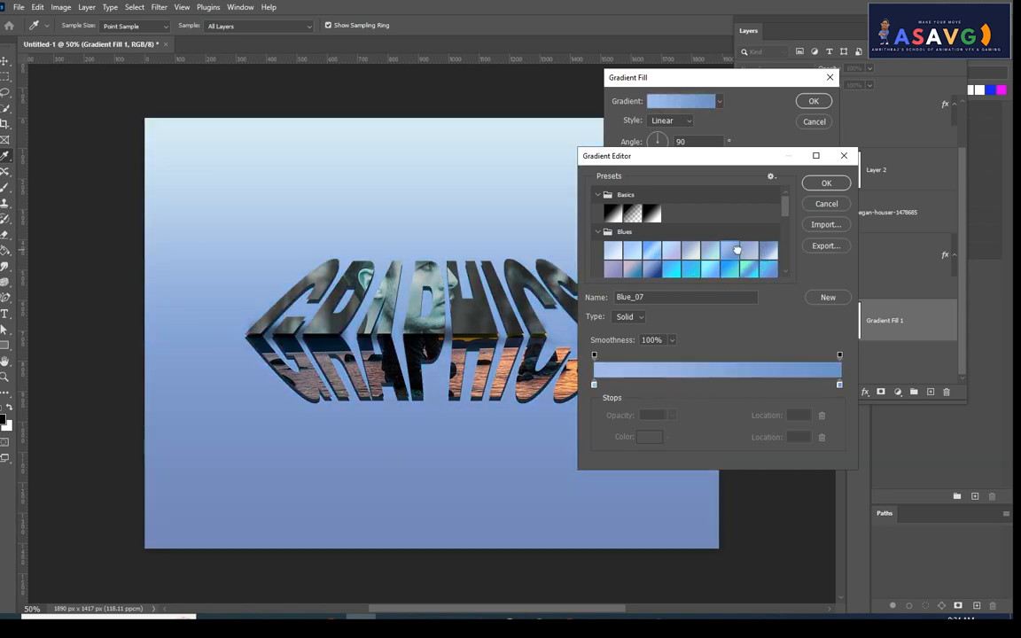
{"action": "left_click", "coordinate": [706, 250]}
{"action": "left_click", "coordinate": [820, 204]}
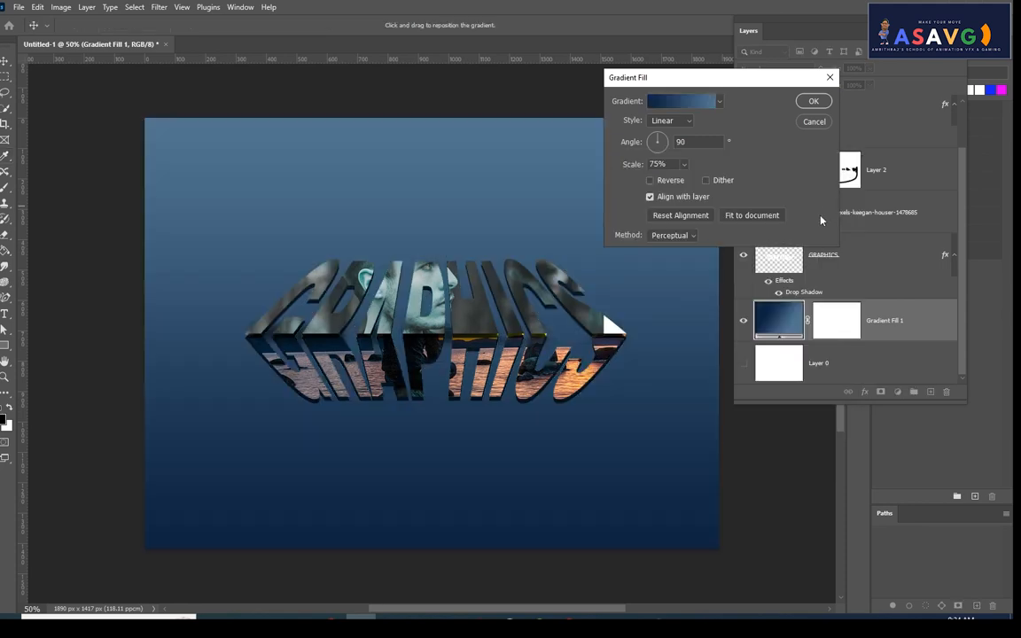
{"action": "left_click", "coordinate": [813, 119]}
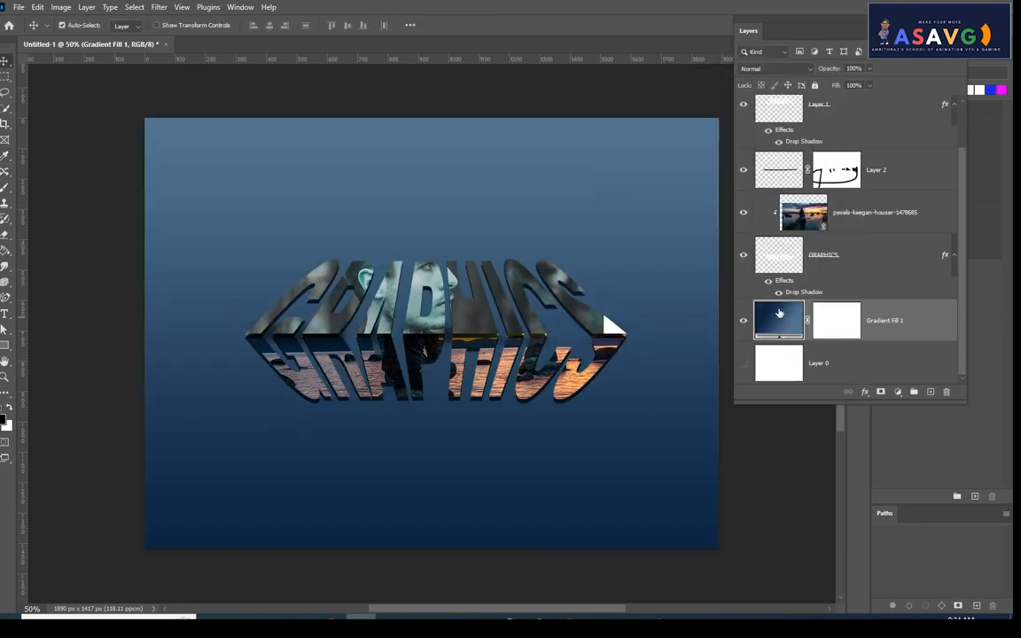
Step: Delete the Gradient Fill 1 layer and add a Solid Color fill layer of #5c4a4a above Layer 0 as the background
{"action": "key", "text": "Delete"}
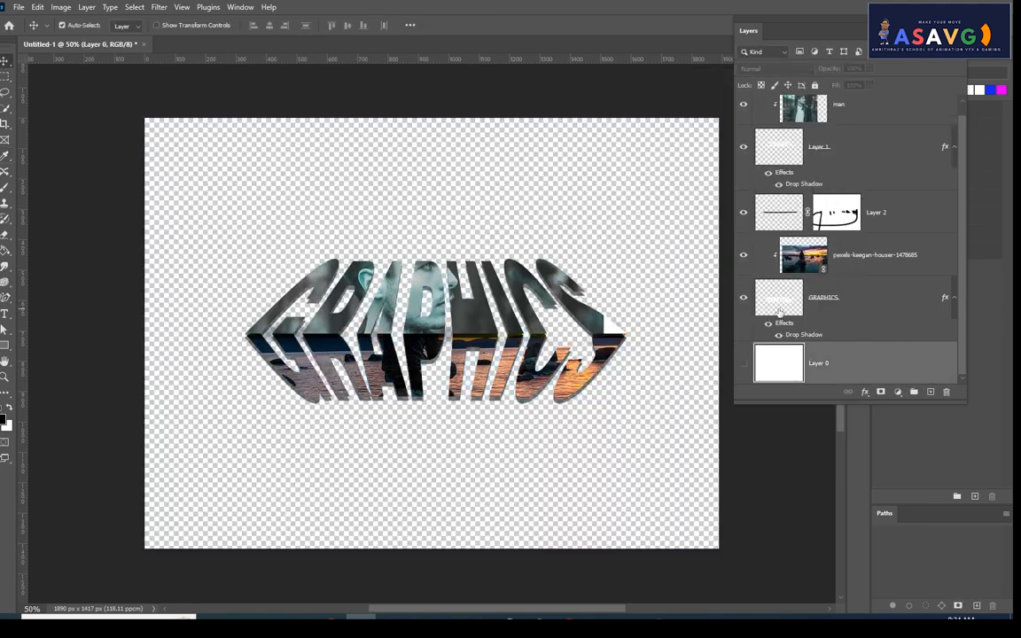
{"action": "left_click", "coordinate": [897, 392]}
{"action": "left_click", "coordinate": [932, 182]}
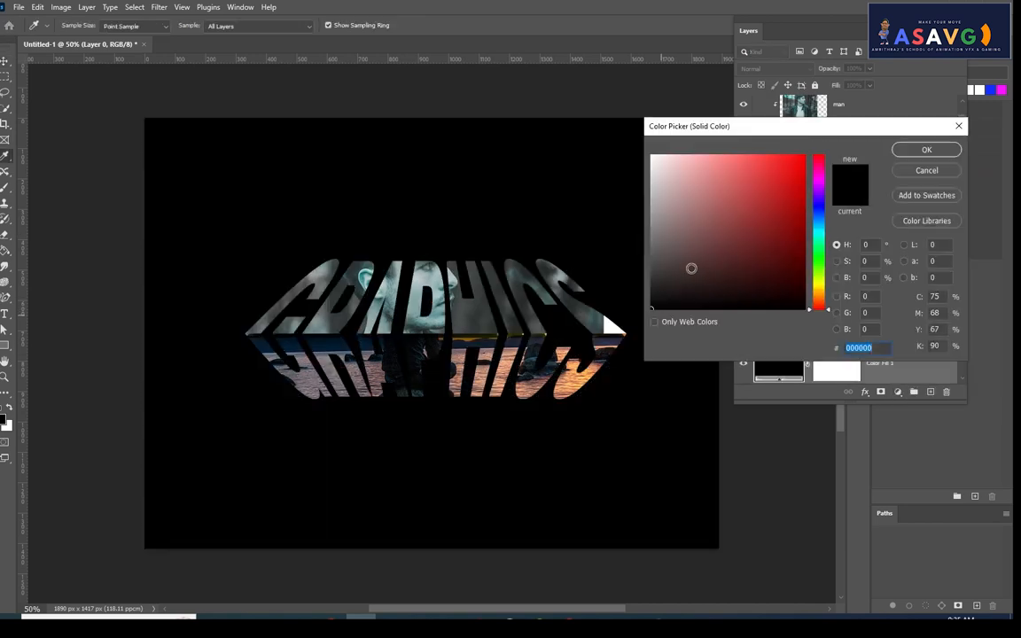
{"action": "mouse_move", "coordinate": [691, 267]}
{"action": "left_mouse_down"}
{"action": "mouse_move", "coordinate": [650, 264]}
{"action": "mouse_move", "coordinate": [647, 245]}
{"action": "mouse_move", "coordinate": [681, 253]}
{"action": "left_mouse_up"}
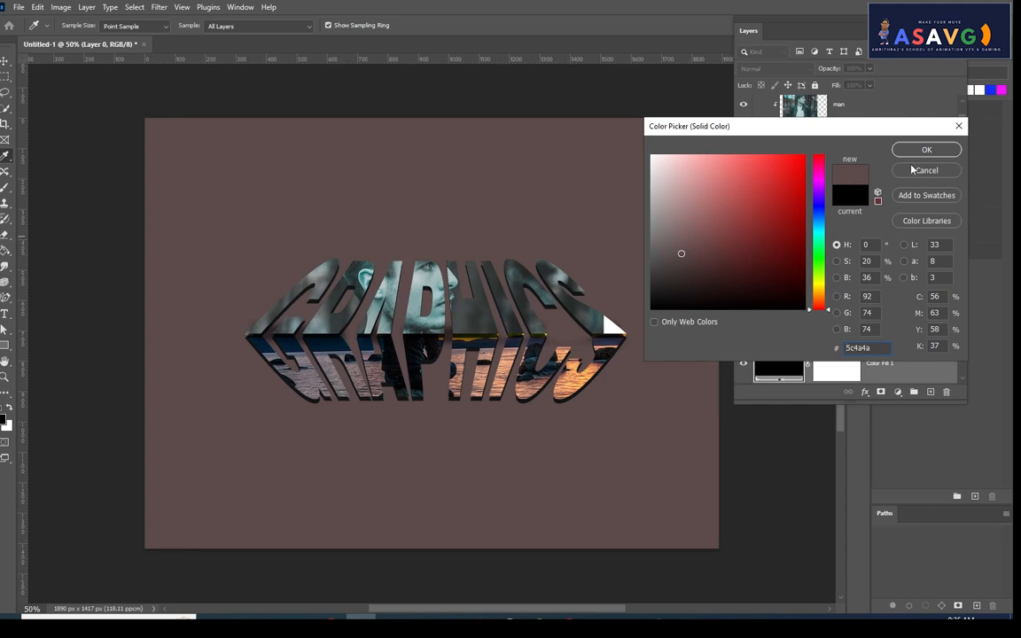
{"action": "left_click", "coordinate": [910, 154]}
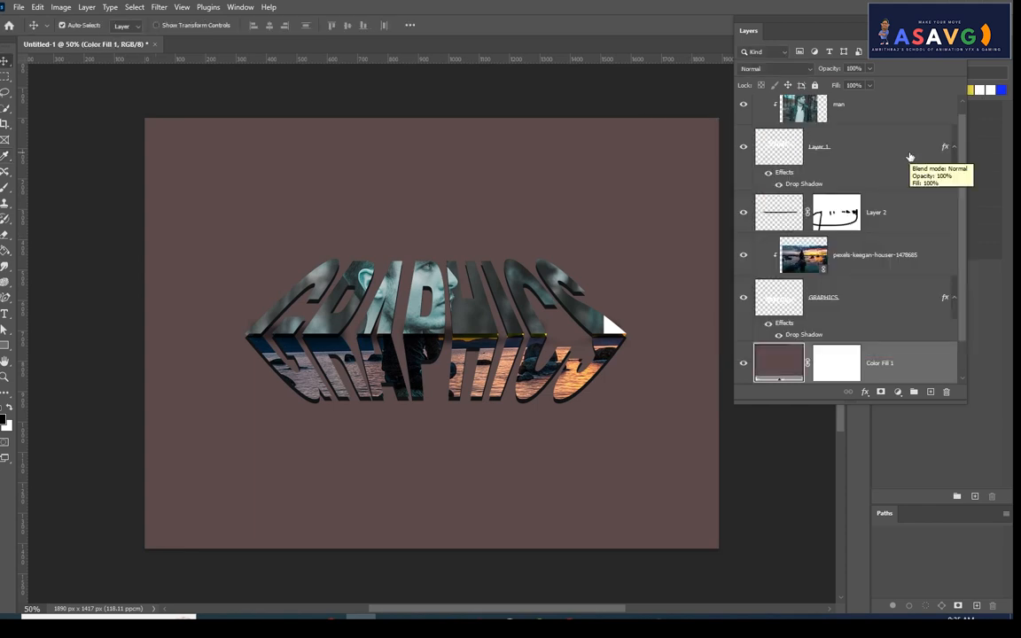